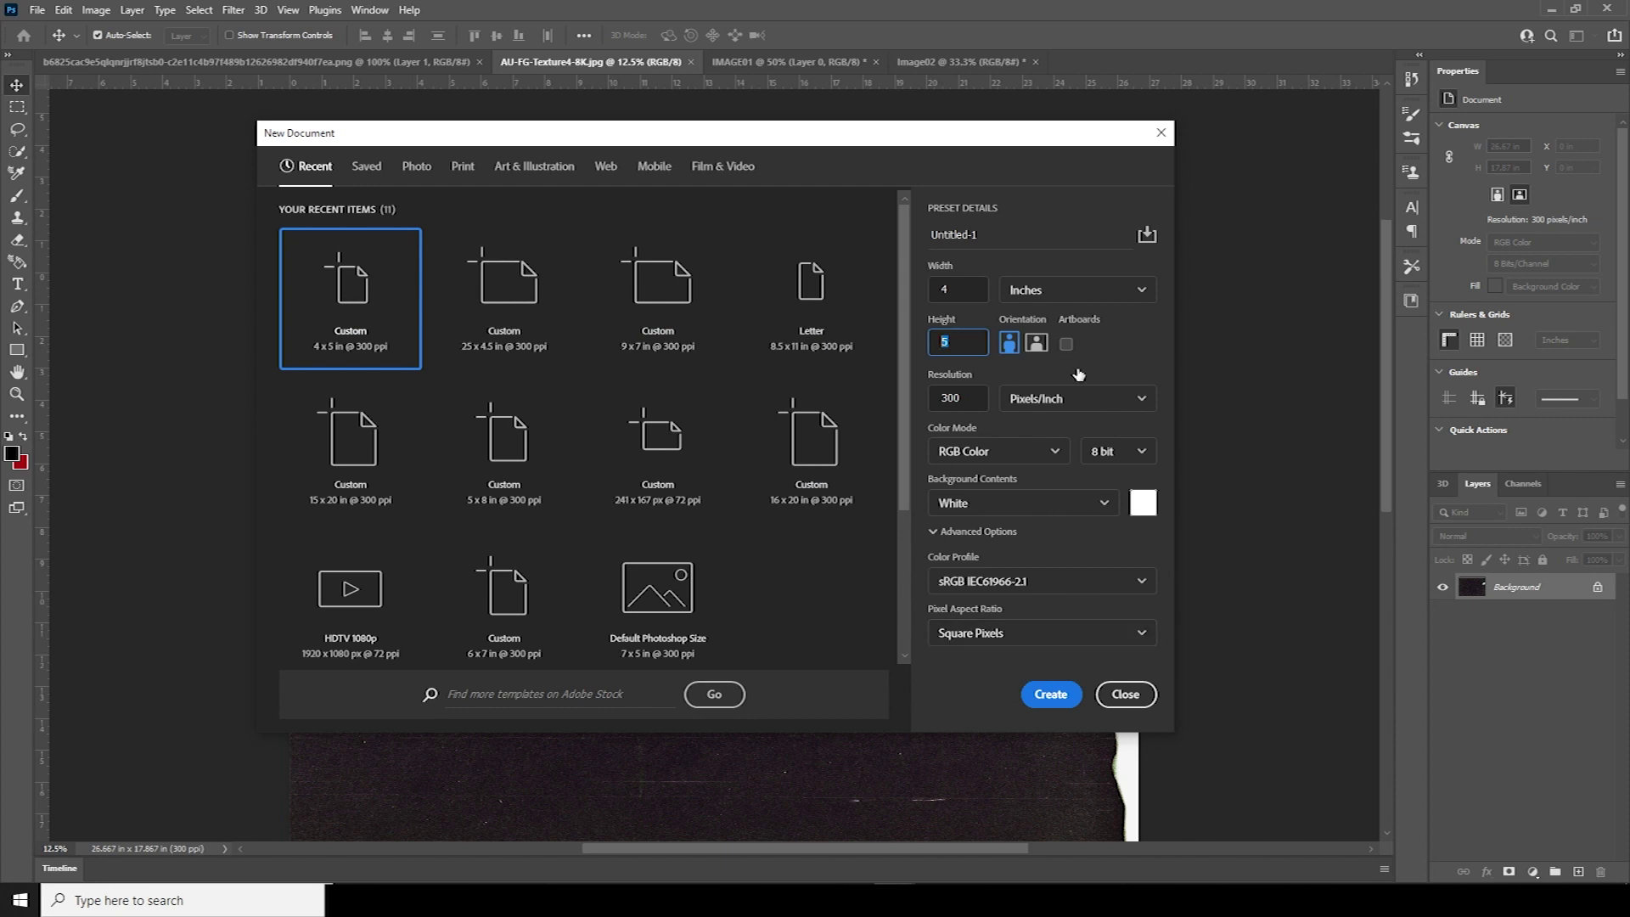
Create a 4 x 5 in, 300 ppi white document and bring in the player cutout from IMAGE01, standing at the lower left of the canvas
left_click(1049, 694)
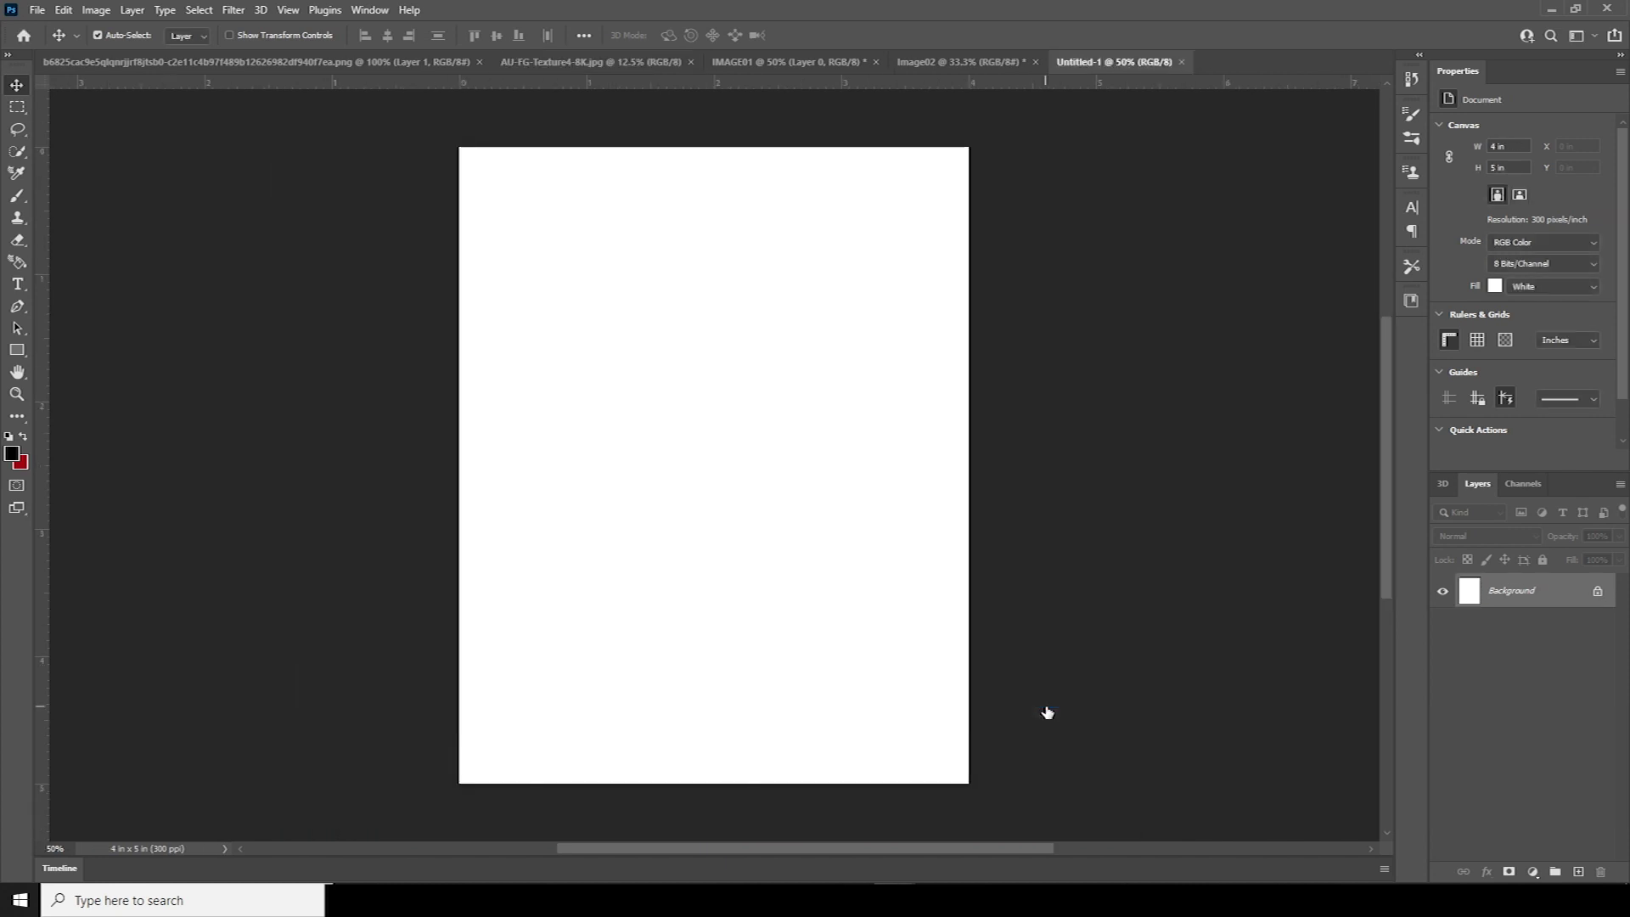
left_click(760, 65)
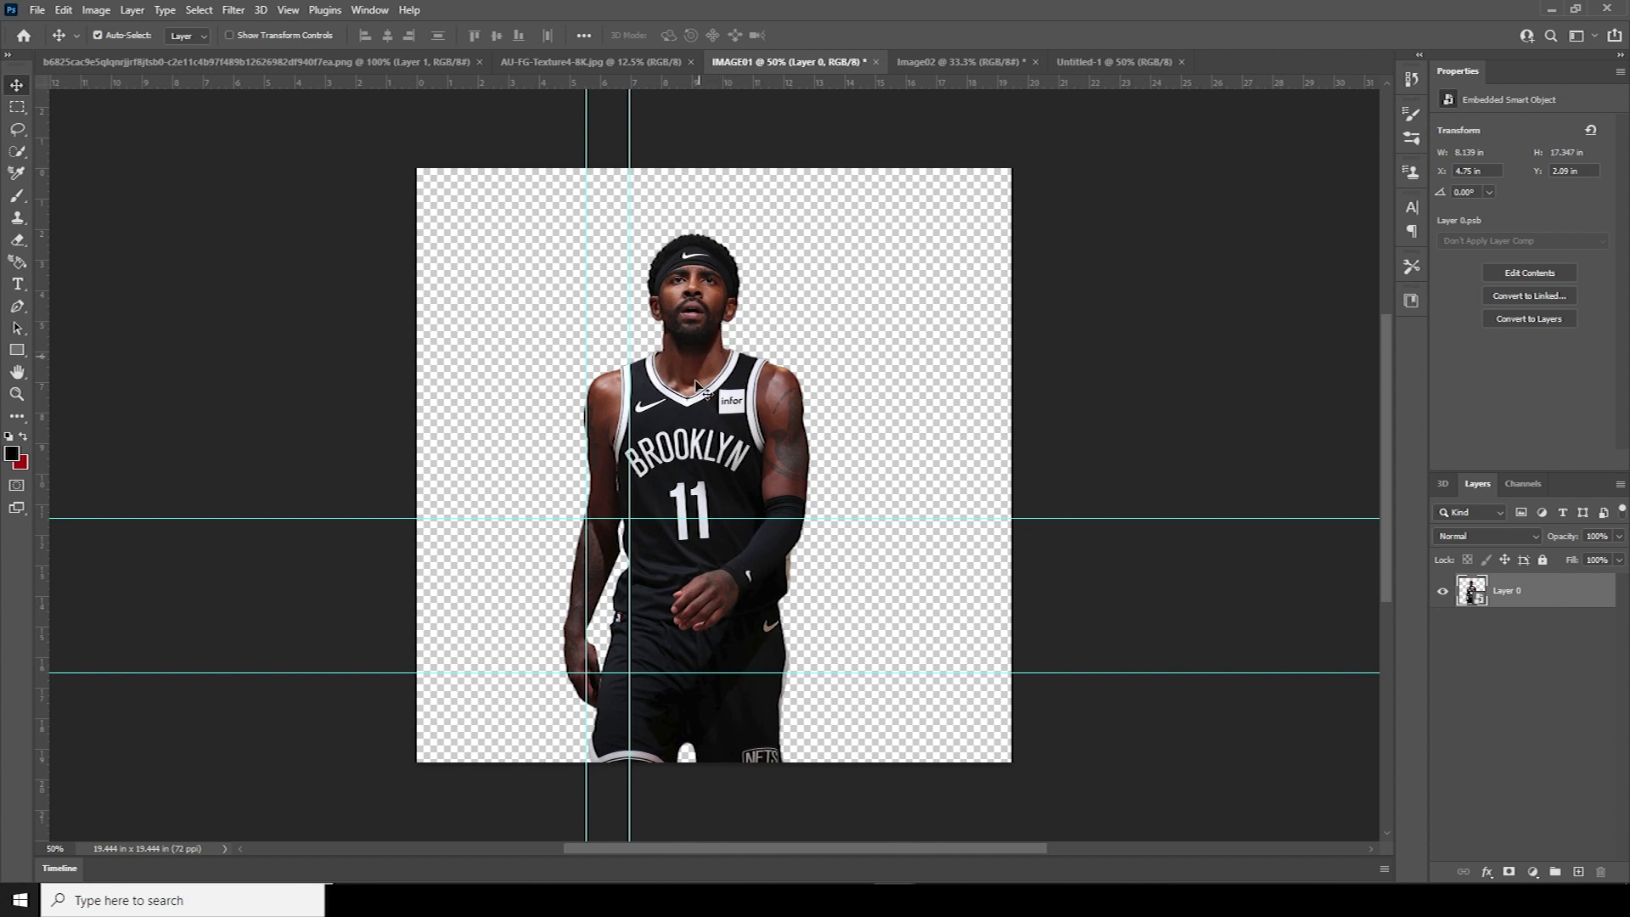
left_click_drag(766, 422, 1096, 66)
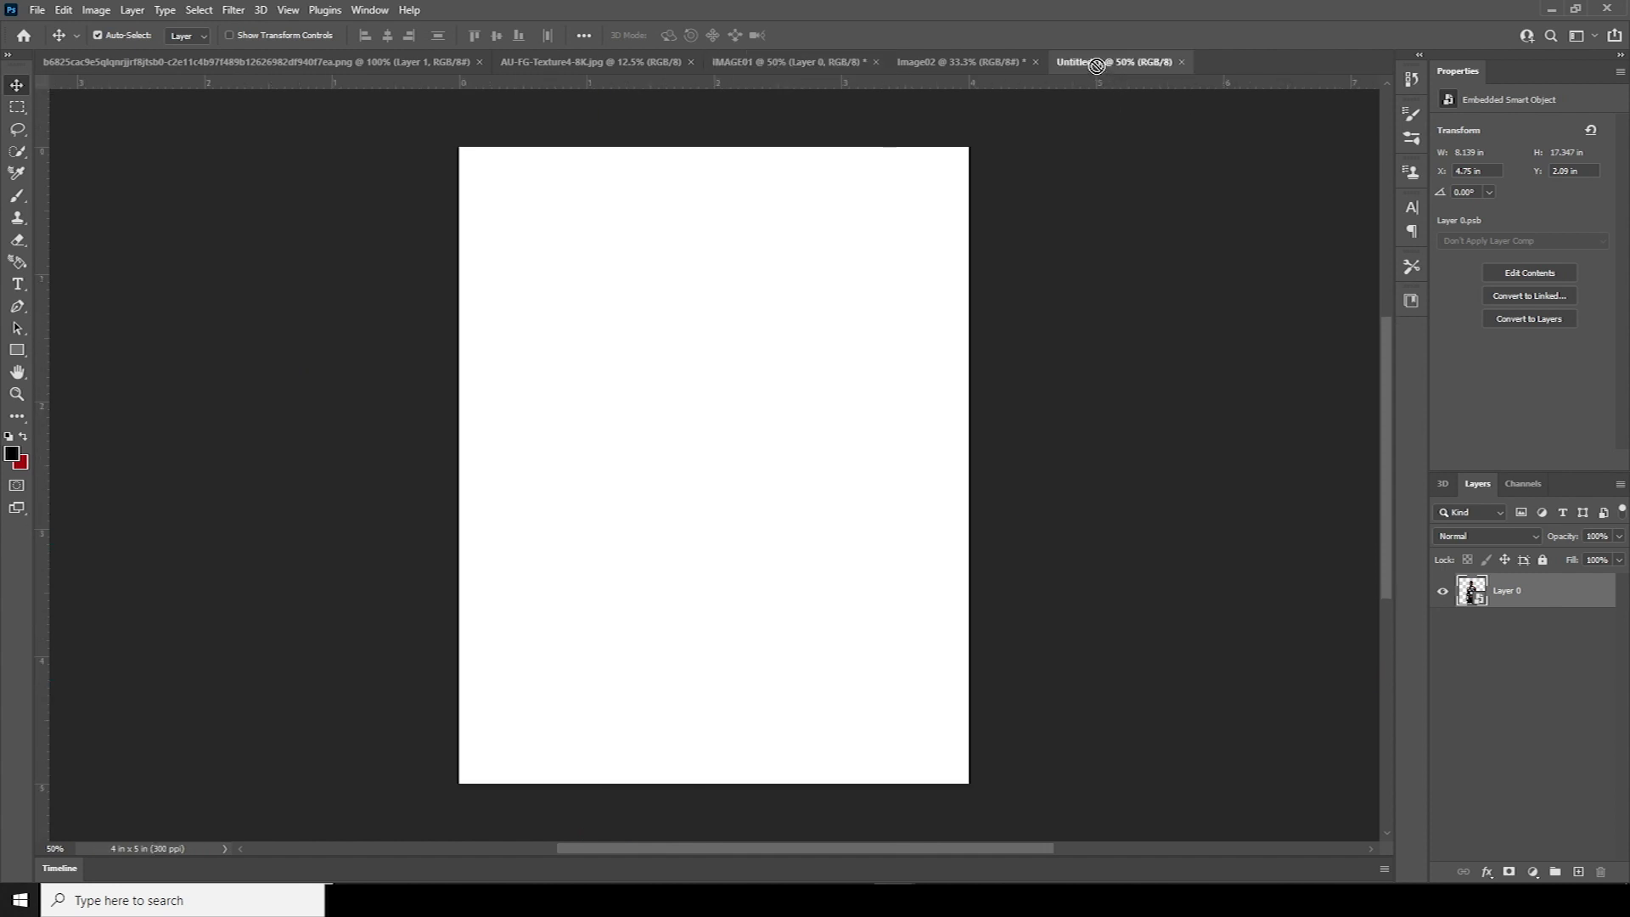
left_click_drag(659, 380, 654, 574)
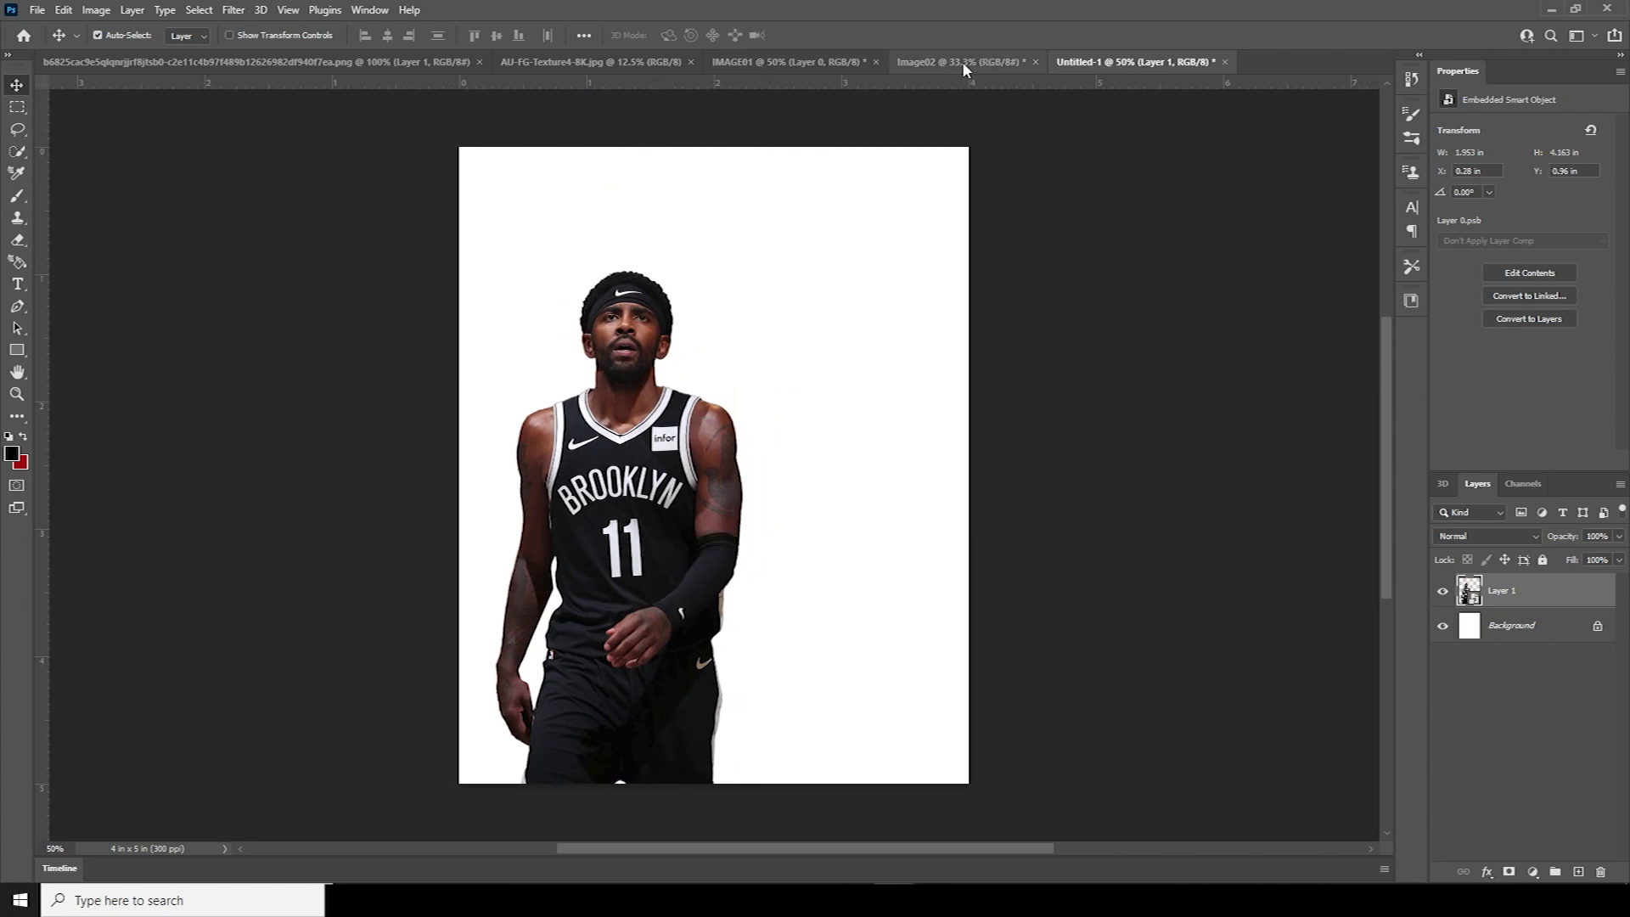
Bring the black torn-paper shape from the PNG document into the poster, rotate it 90° and place it upright at the canvas's top centre
left_click(385, 61)
left_click_drag(803, 516, 891, 318)
key("ctrl+t")
left_click_drag(946, 254, 826, 350)
left_click_drag(712, 338, 714, 348)
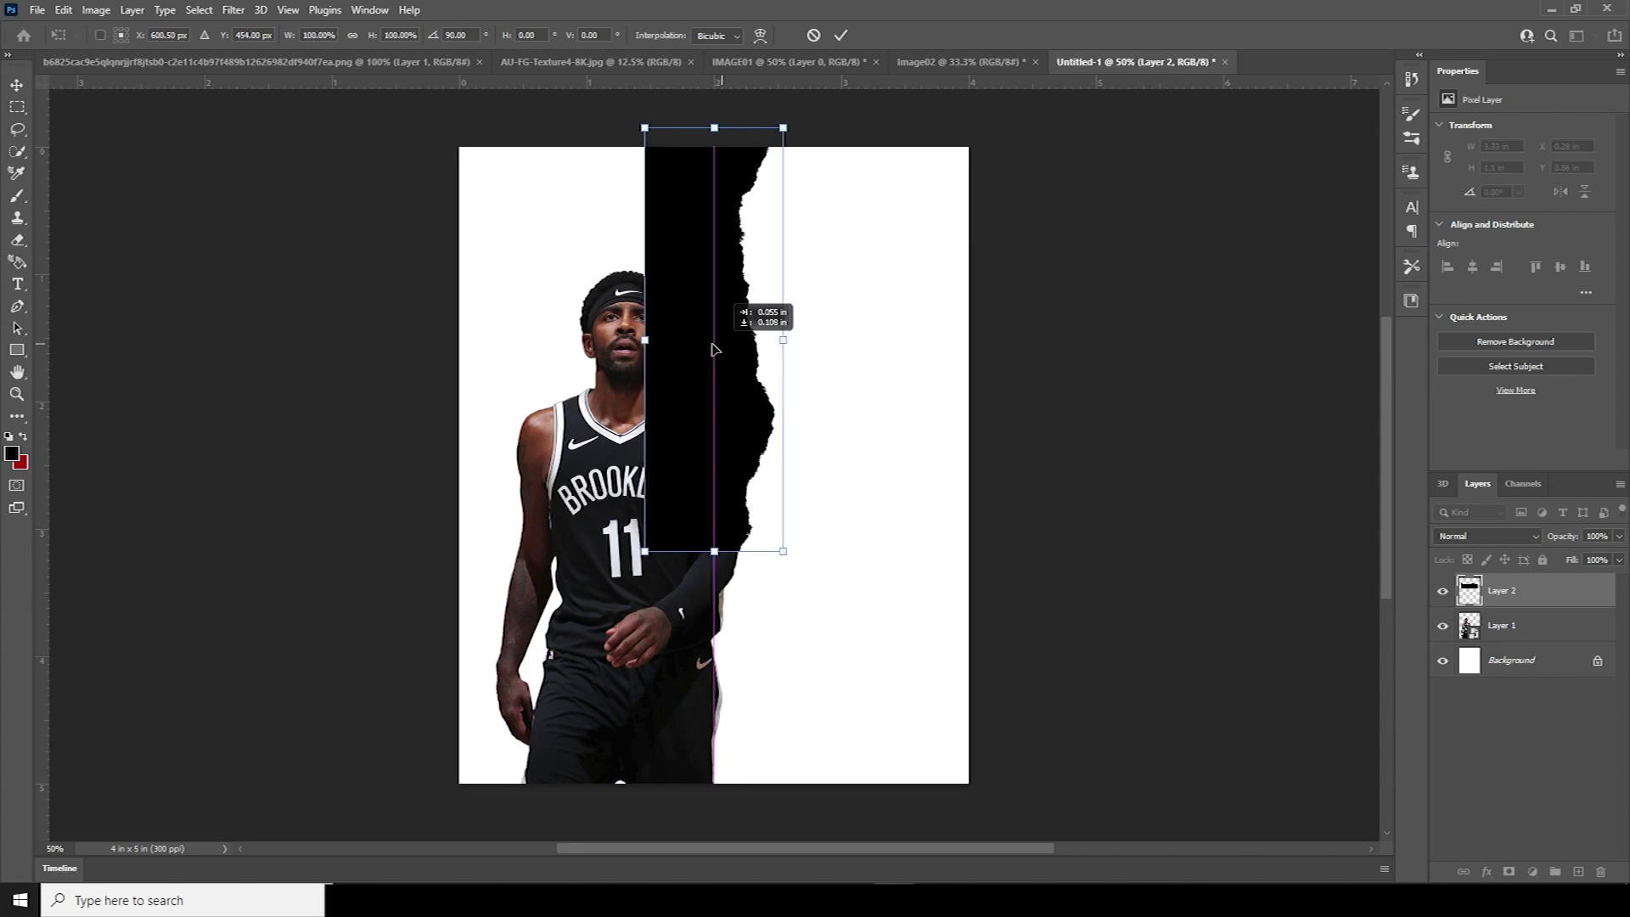
key("Return")
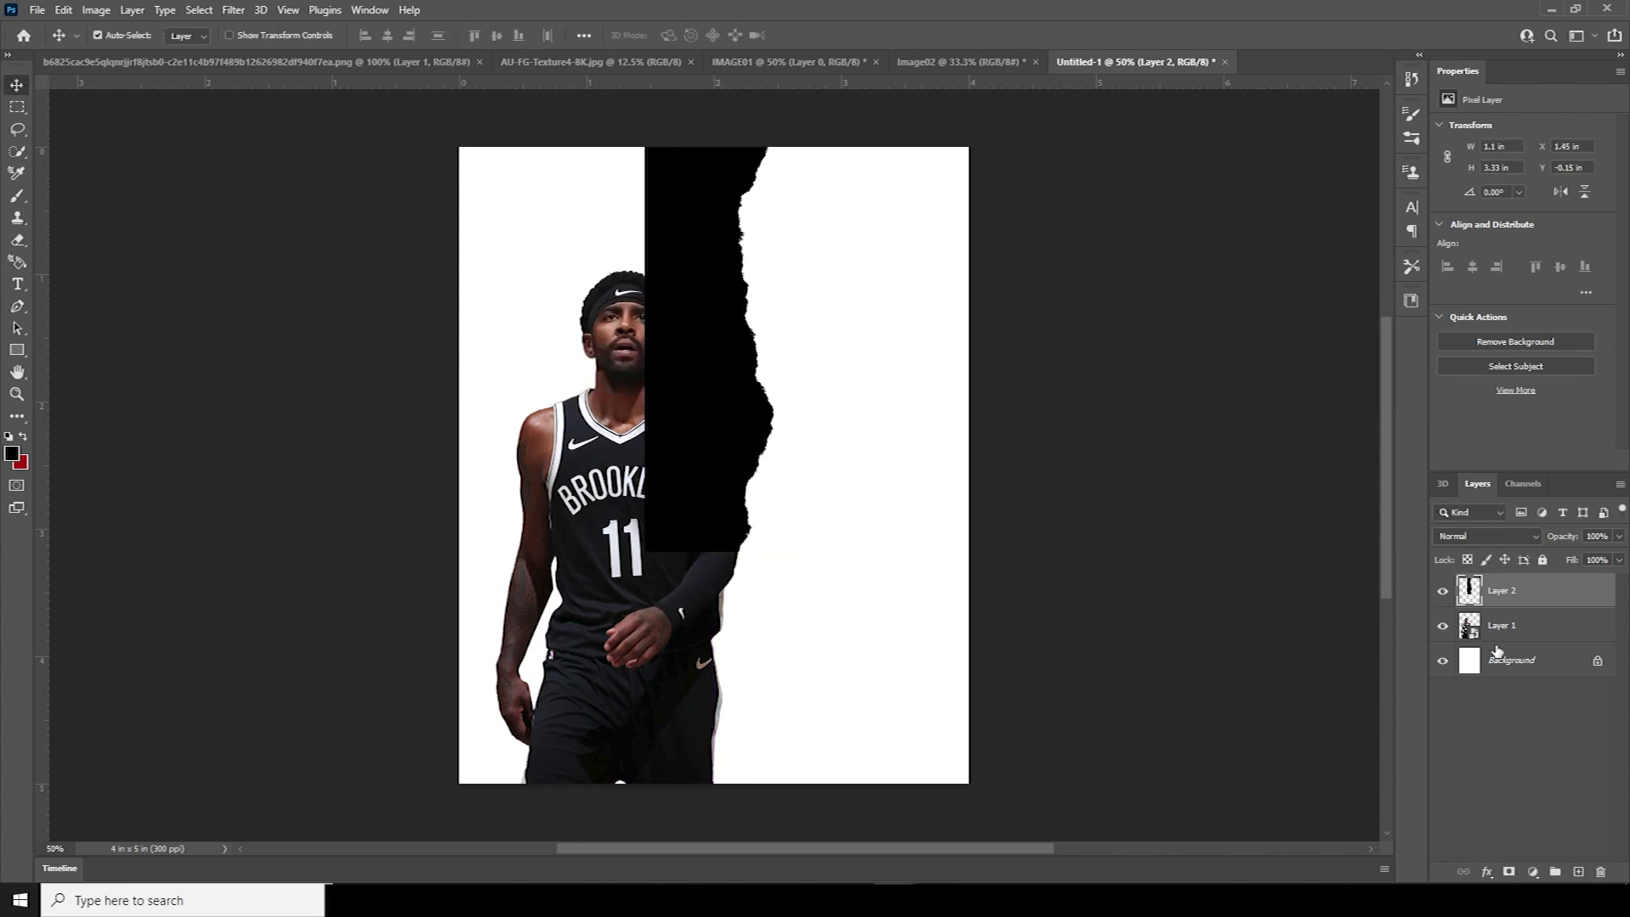
Duplicate the torn strip downward to span the full canvas height and merge both strips into one layer
left_click_drag(711, 293, 694, 599)
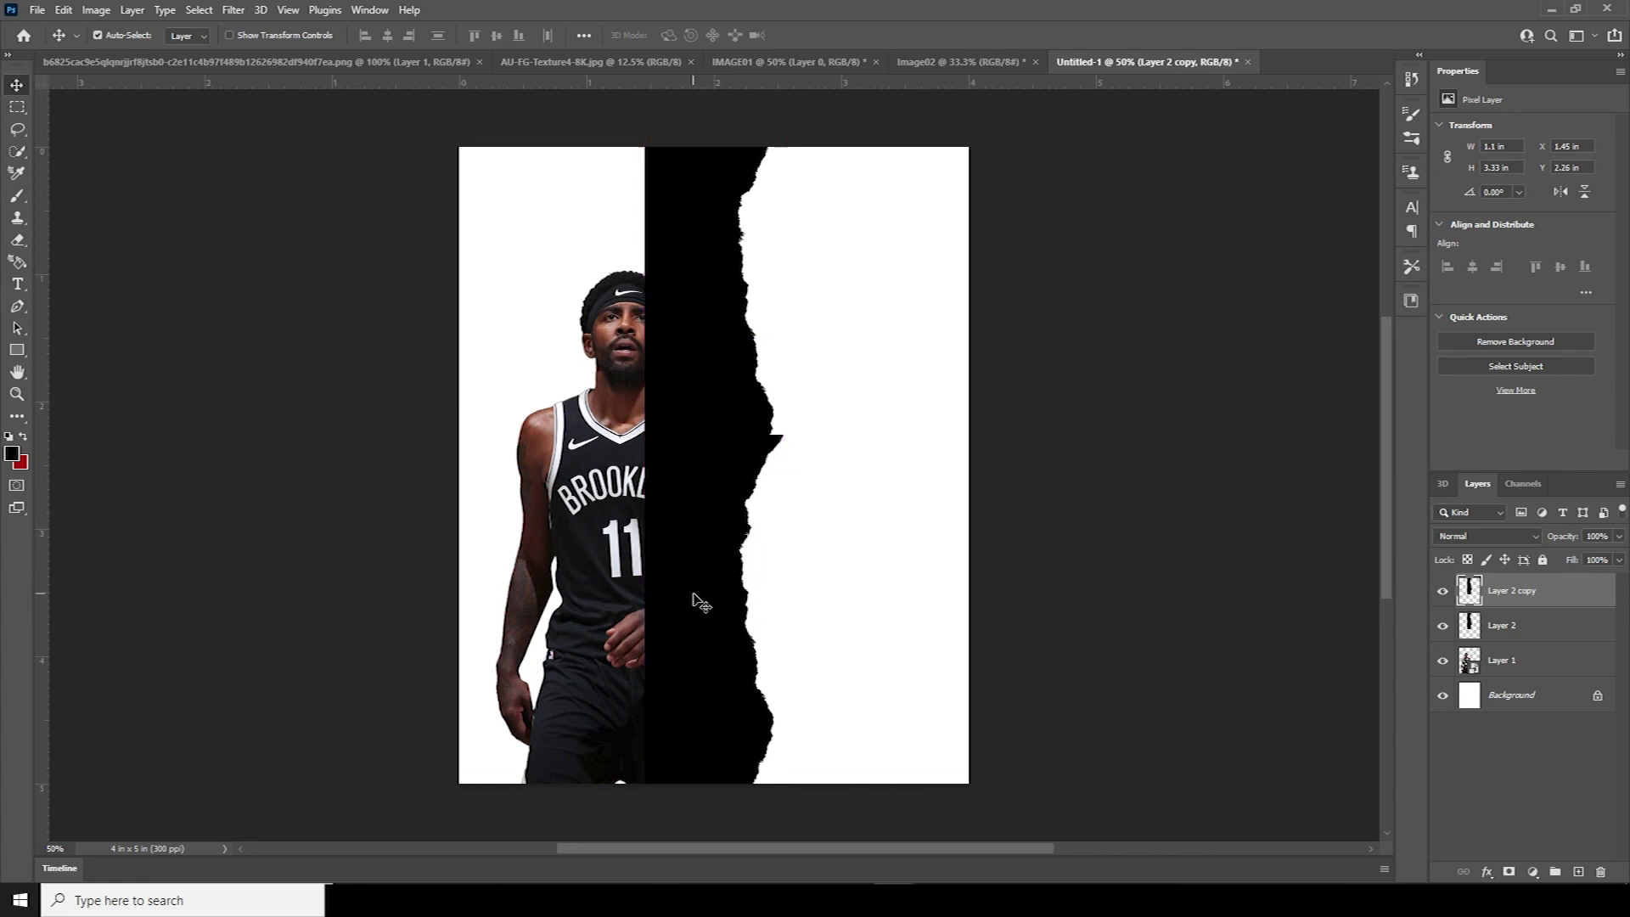
left_click(1478, 637)
left_click(1485, 594, "shift")
key("ctrl+e")
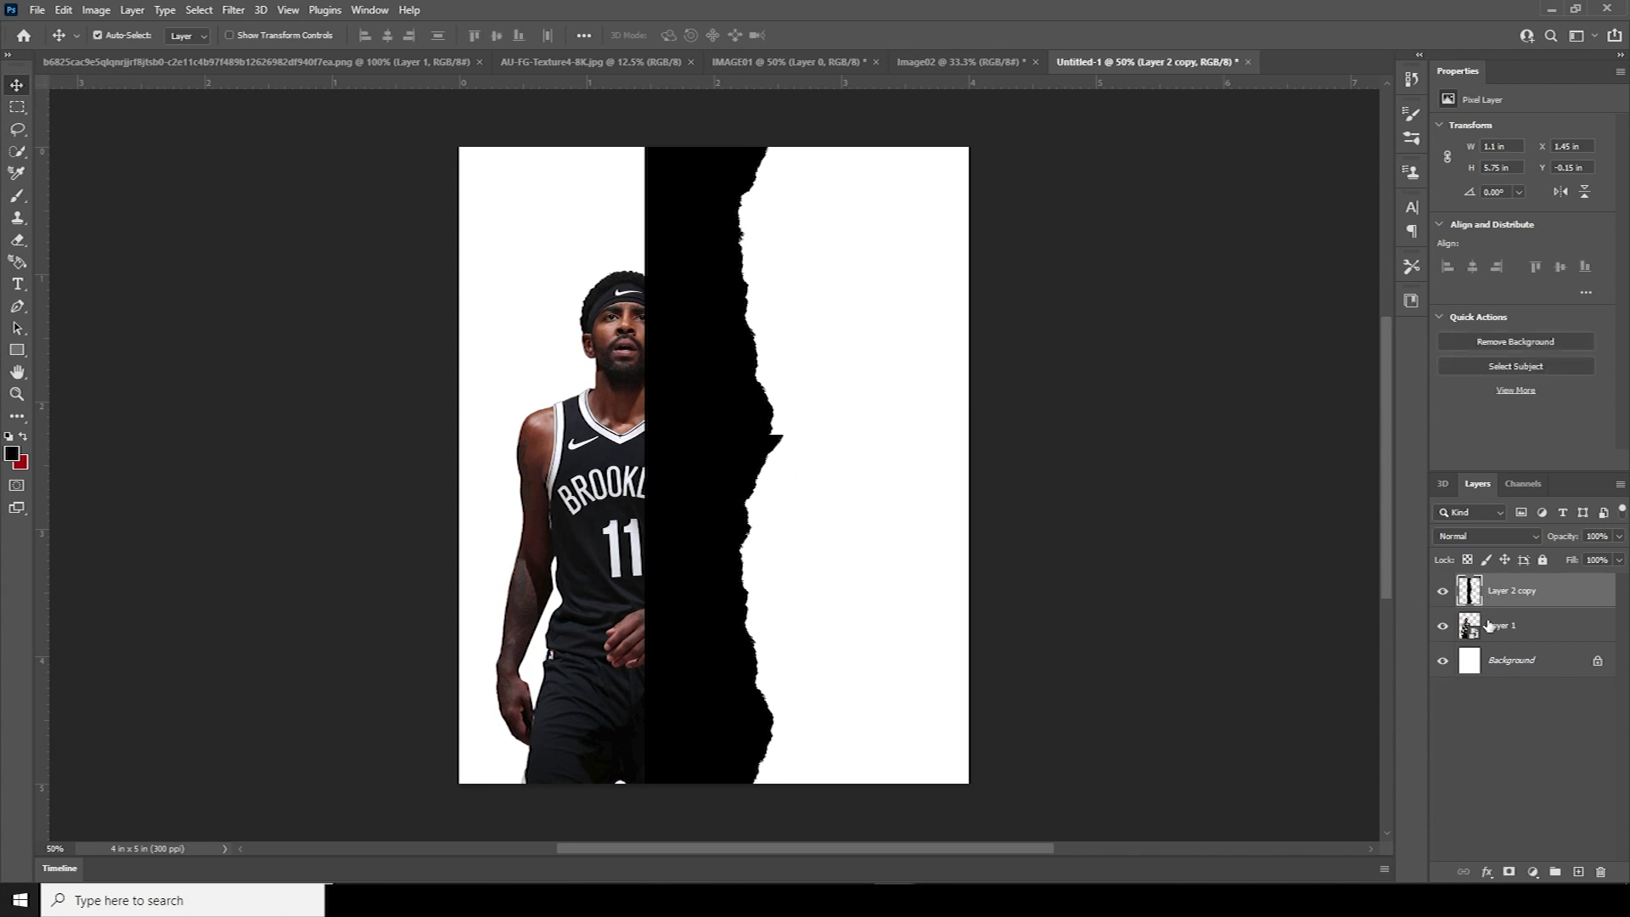
Erase the protruding tip where the two torn strips meet, using a 300 px Hard Round eraser
key("e")
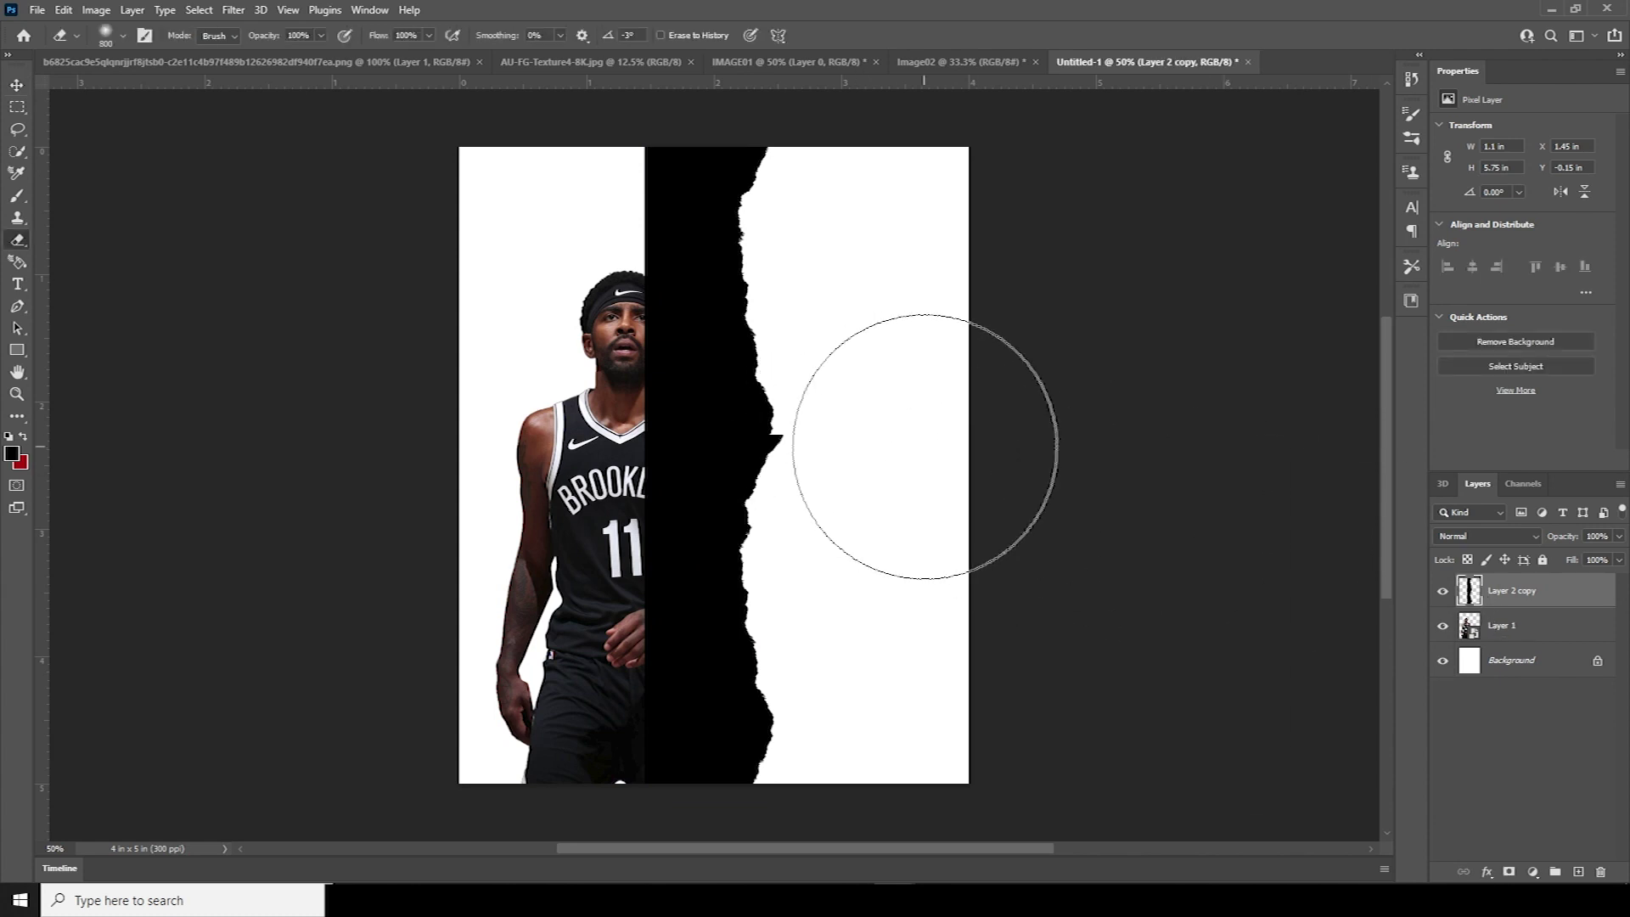
key("bracketleft")
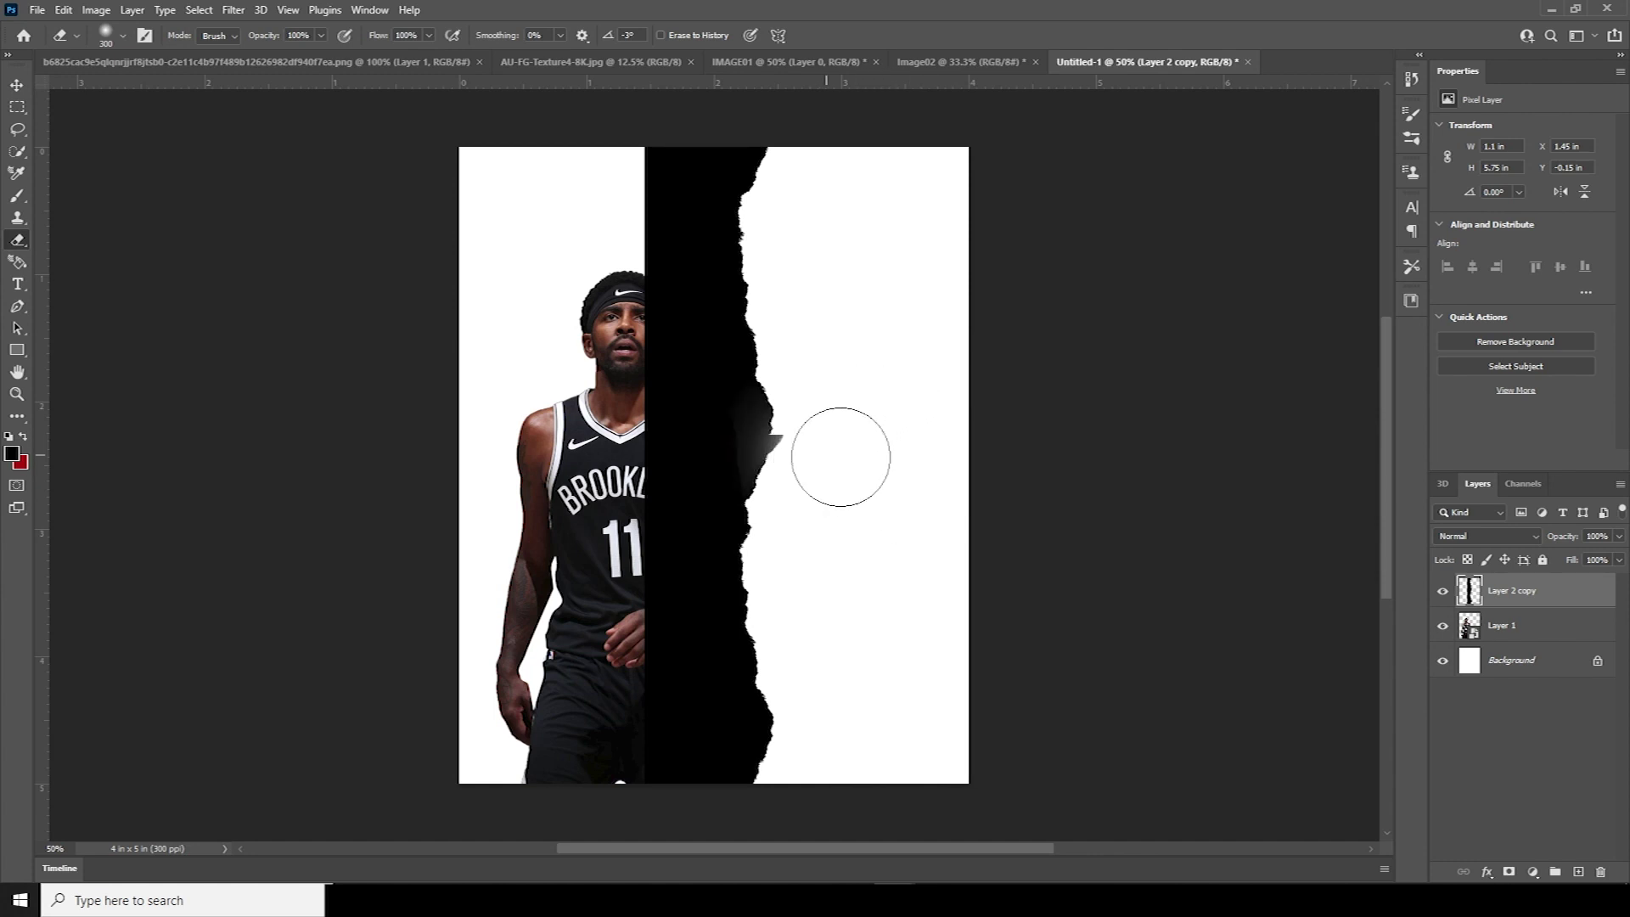
left_click(105, 37)
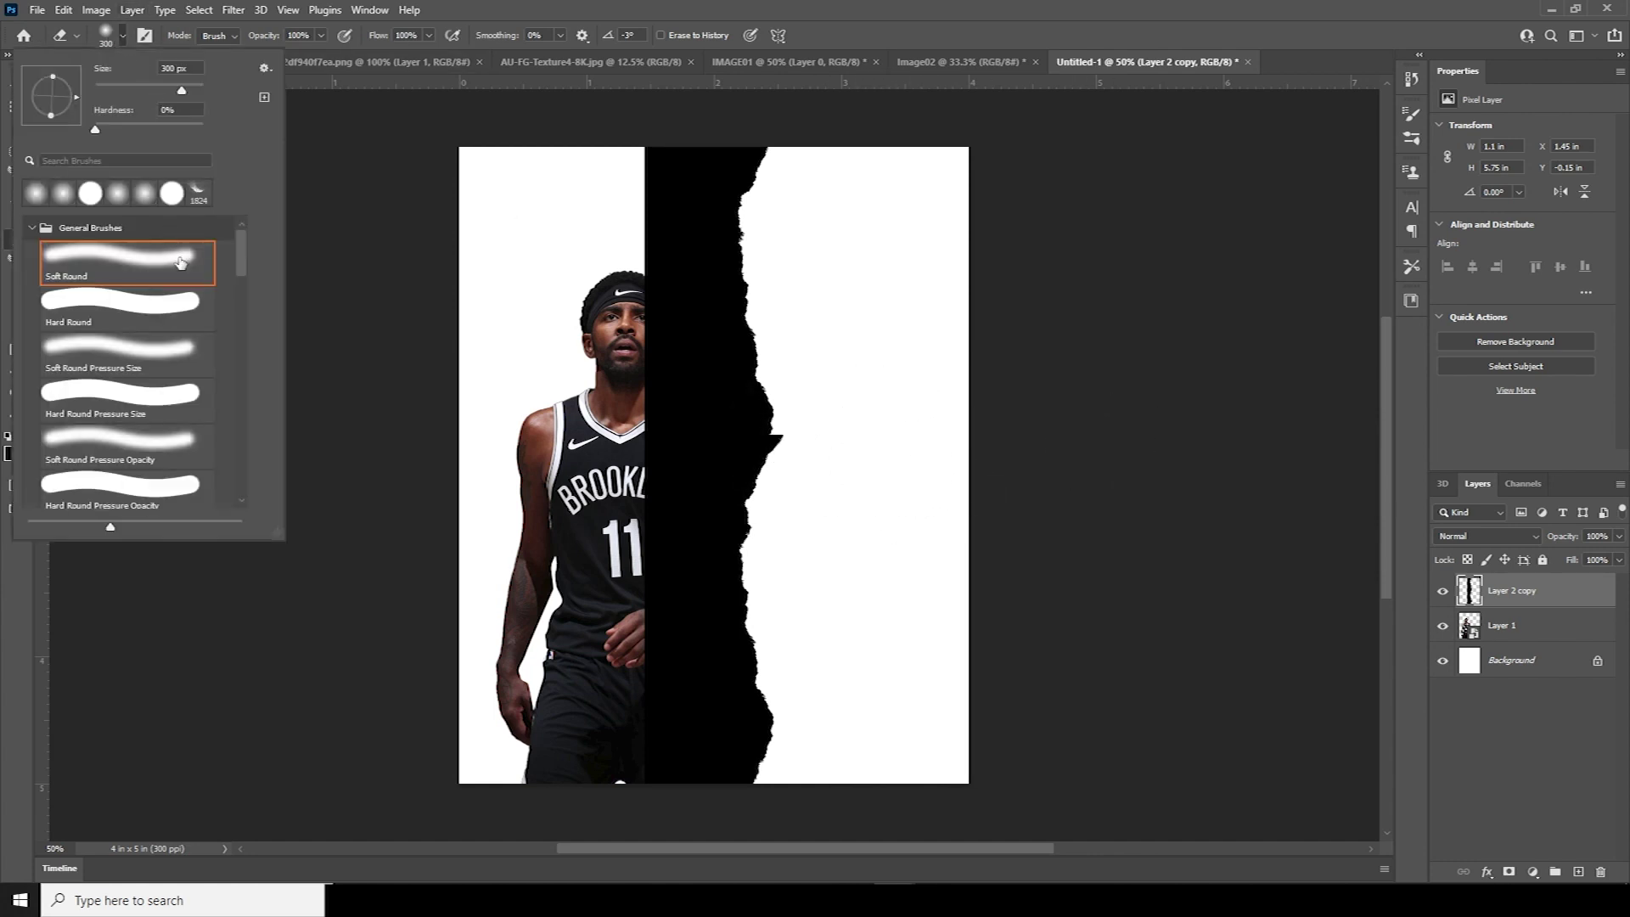
left_click(168, 300)
key("Return")
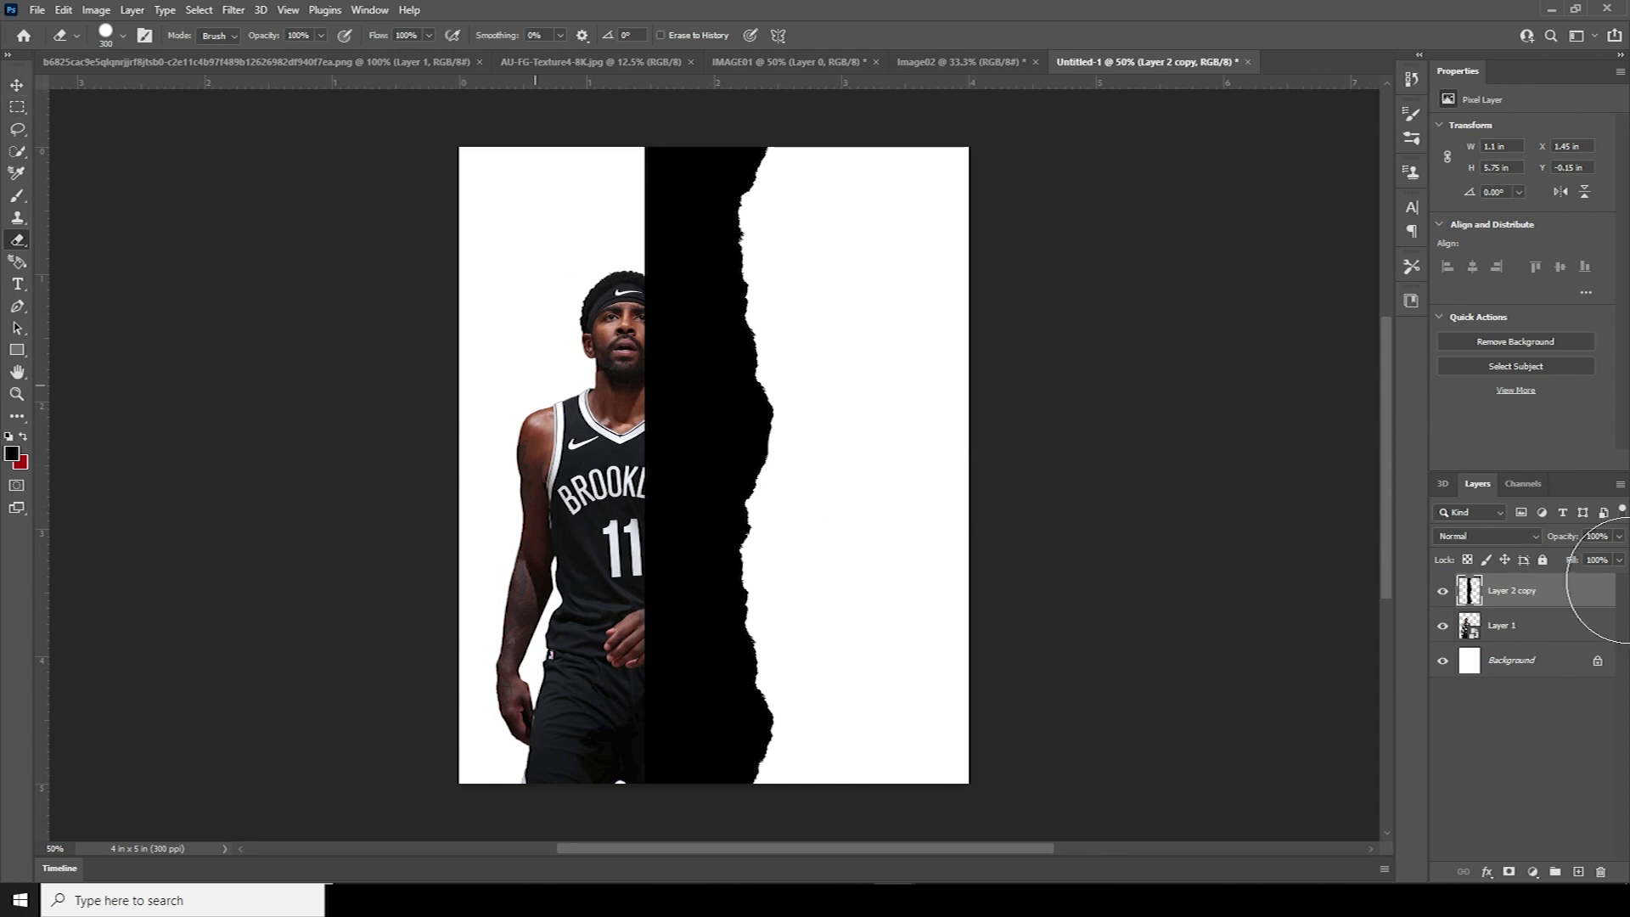
Fill the canvas area left of the torn strip with black, painting on the strip layer with a large Hard Round brush
key("b")
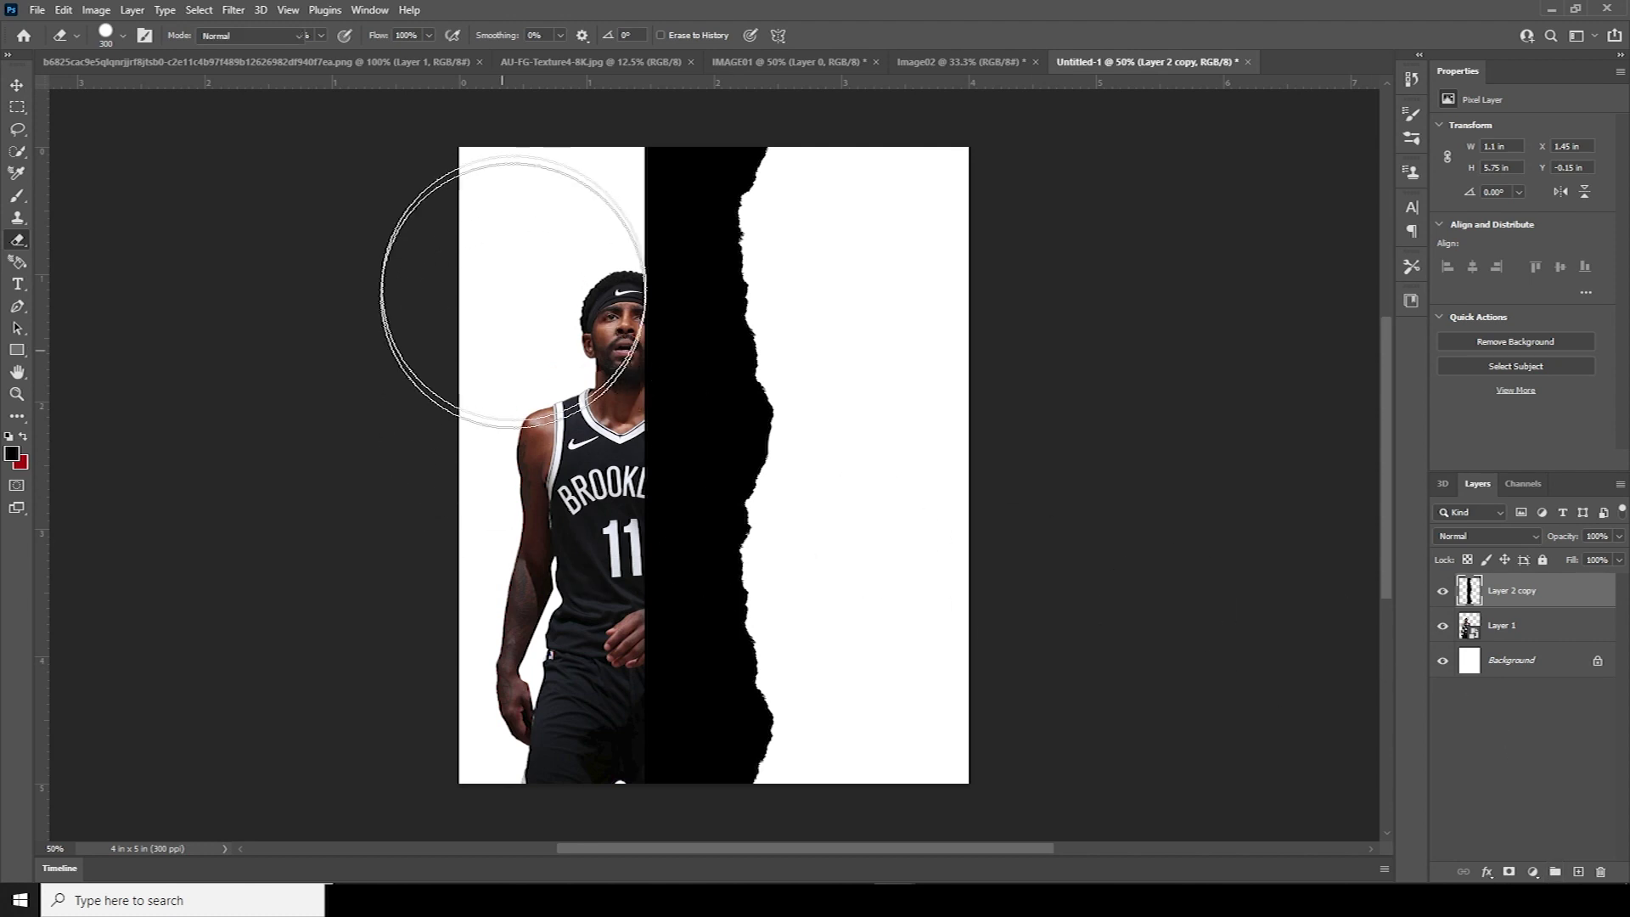
mouse_move(546, 201)
left_mouse_down()
mouse_move(508, 544)
mouse_move(476, 560)
left_mouse_up()
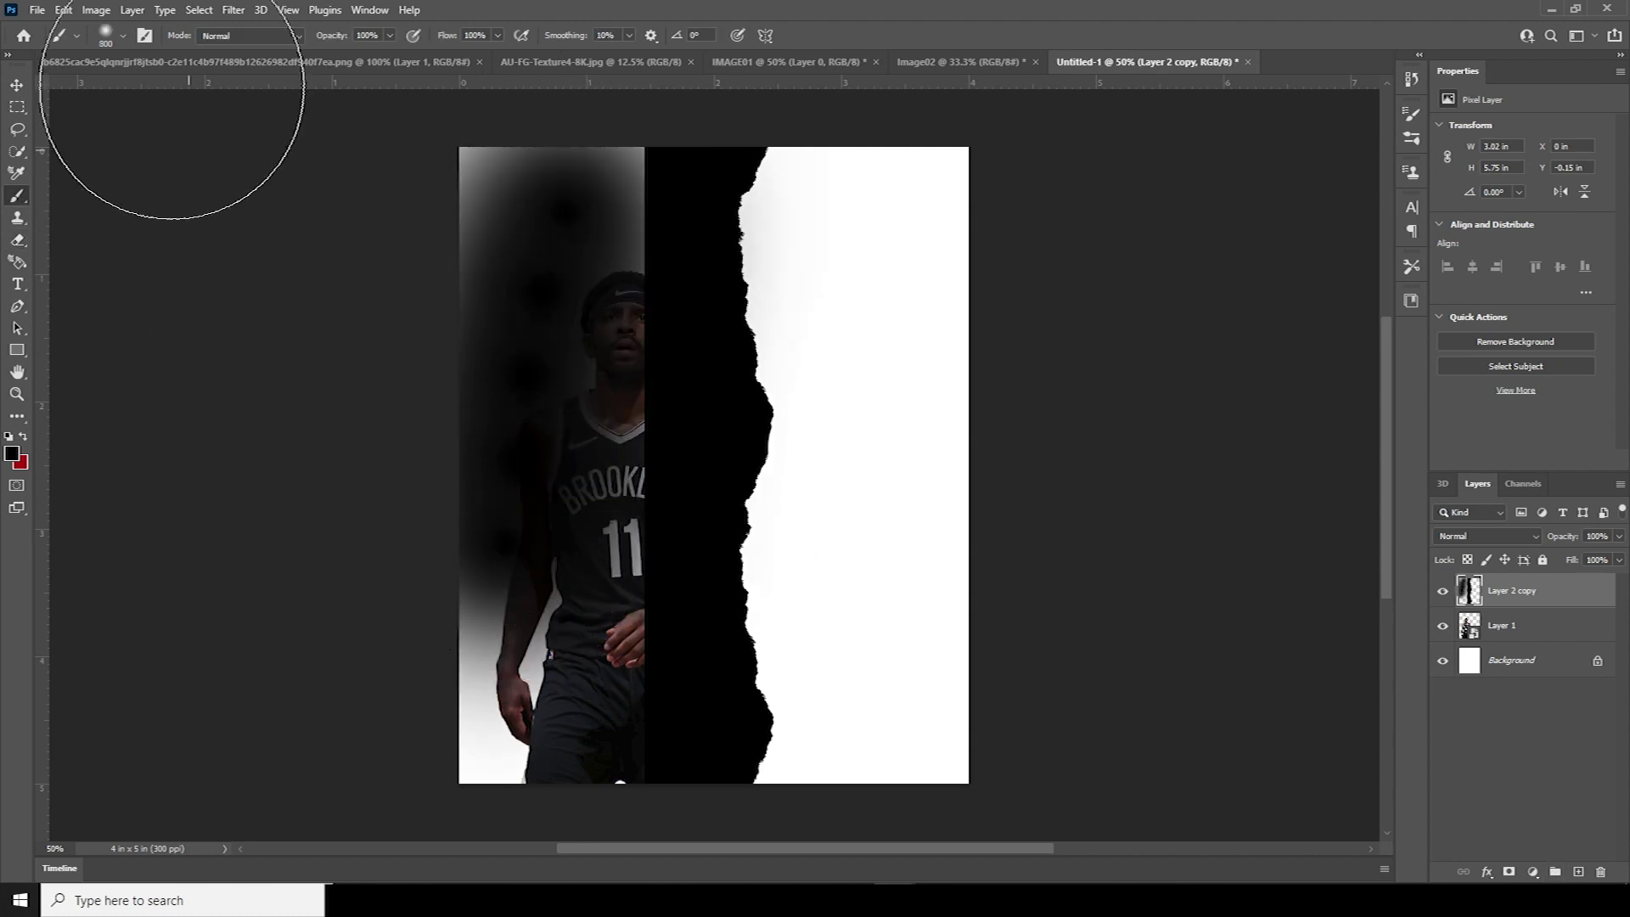
left_click(123, 36)
double_click(147, 312)
mouse_move(546, 189)
left_mouse_down()
mouse_move(509, 201)
mouse_move(408, 830)
mouse_move(527, 485)
left_mouse_up()
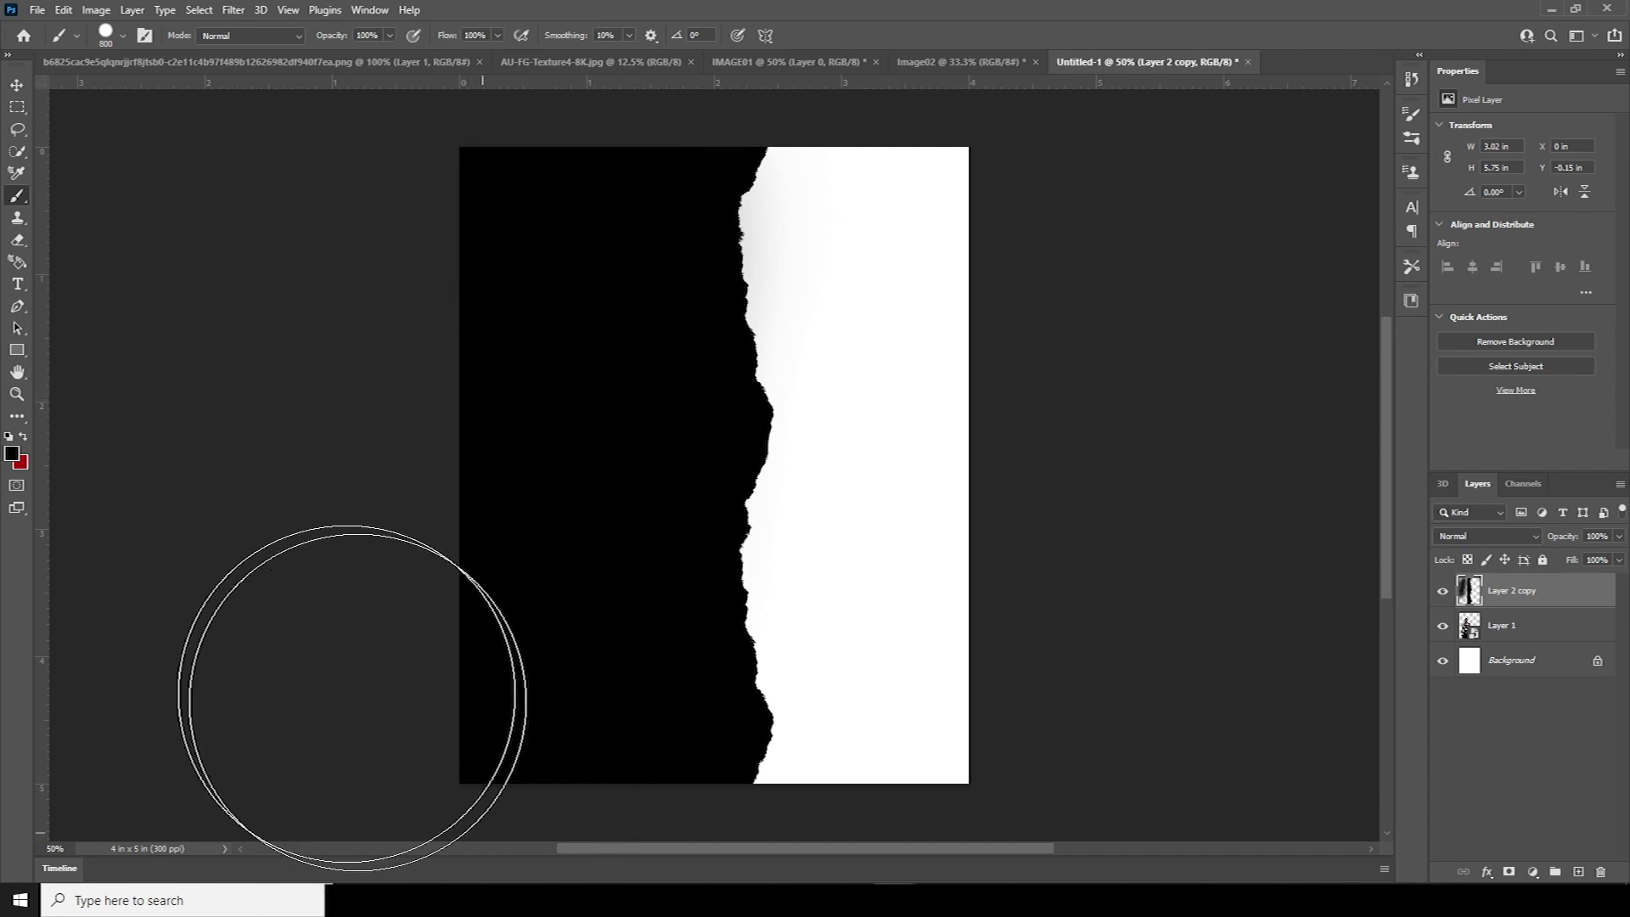
Apply a light gray Color Overlay at 100% opacity to the torn-paper layer
left_click(1486, 873)
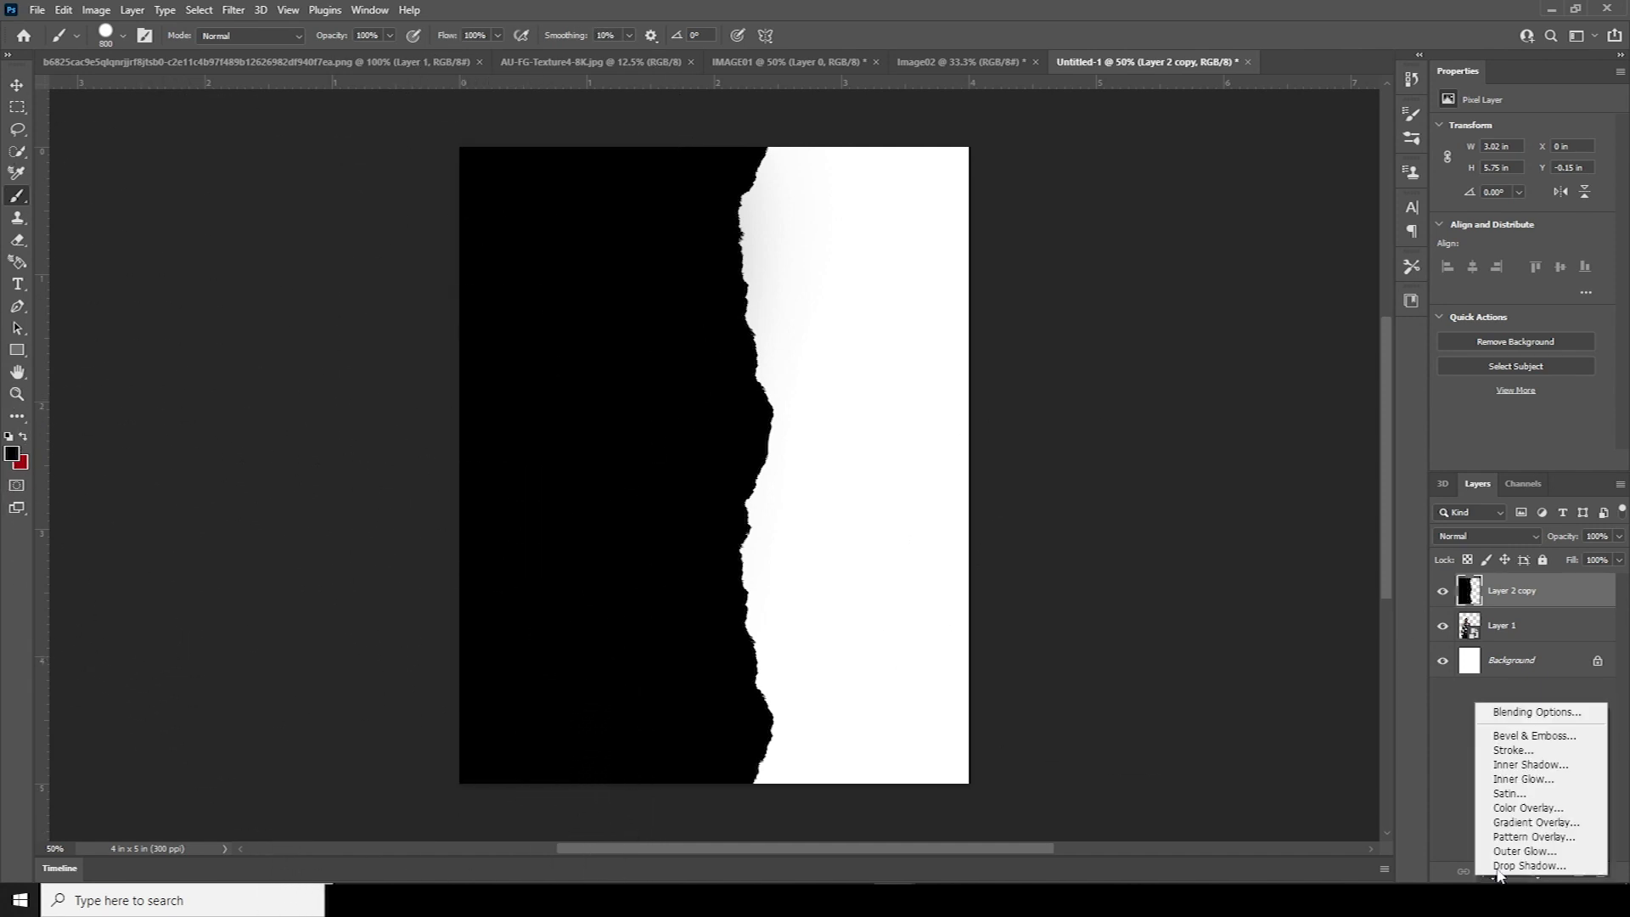
left_click(1426, 739)
left_click(1543, 873)
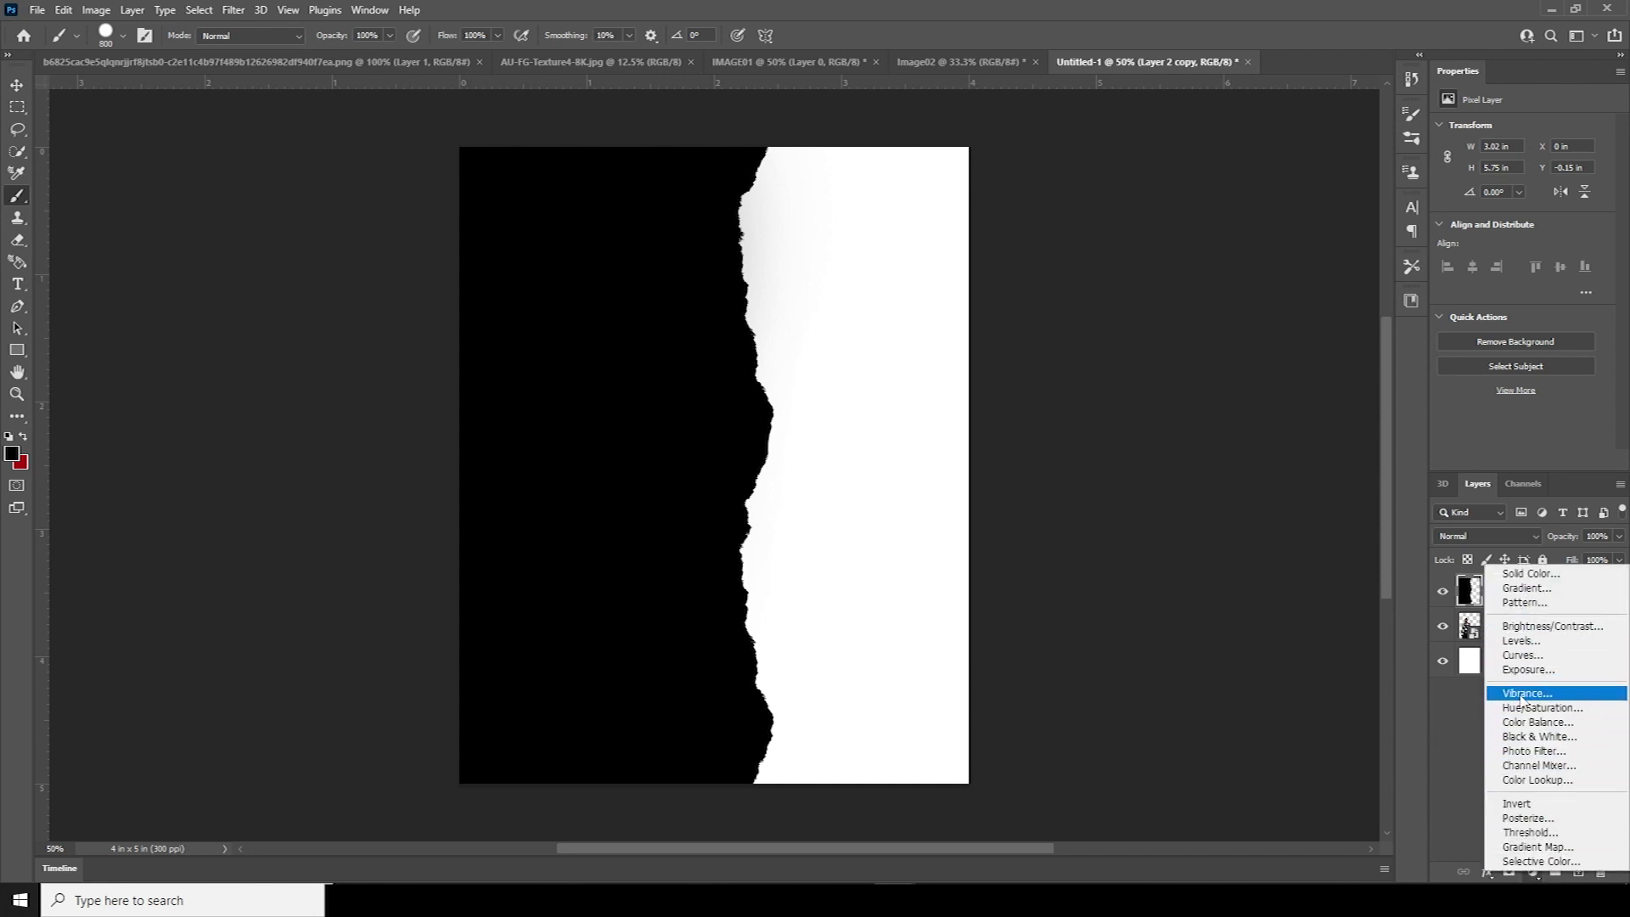
left_click(1465, 781)
left_click(1487, 872)
left_click(1495, 788)
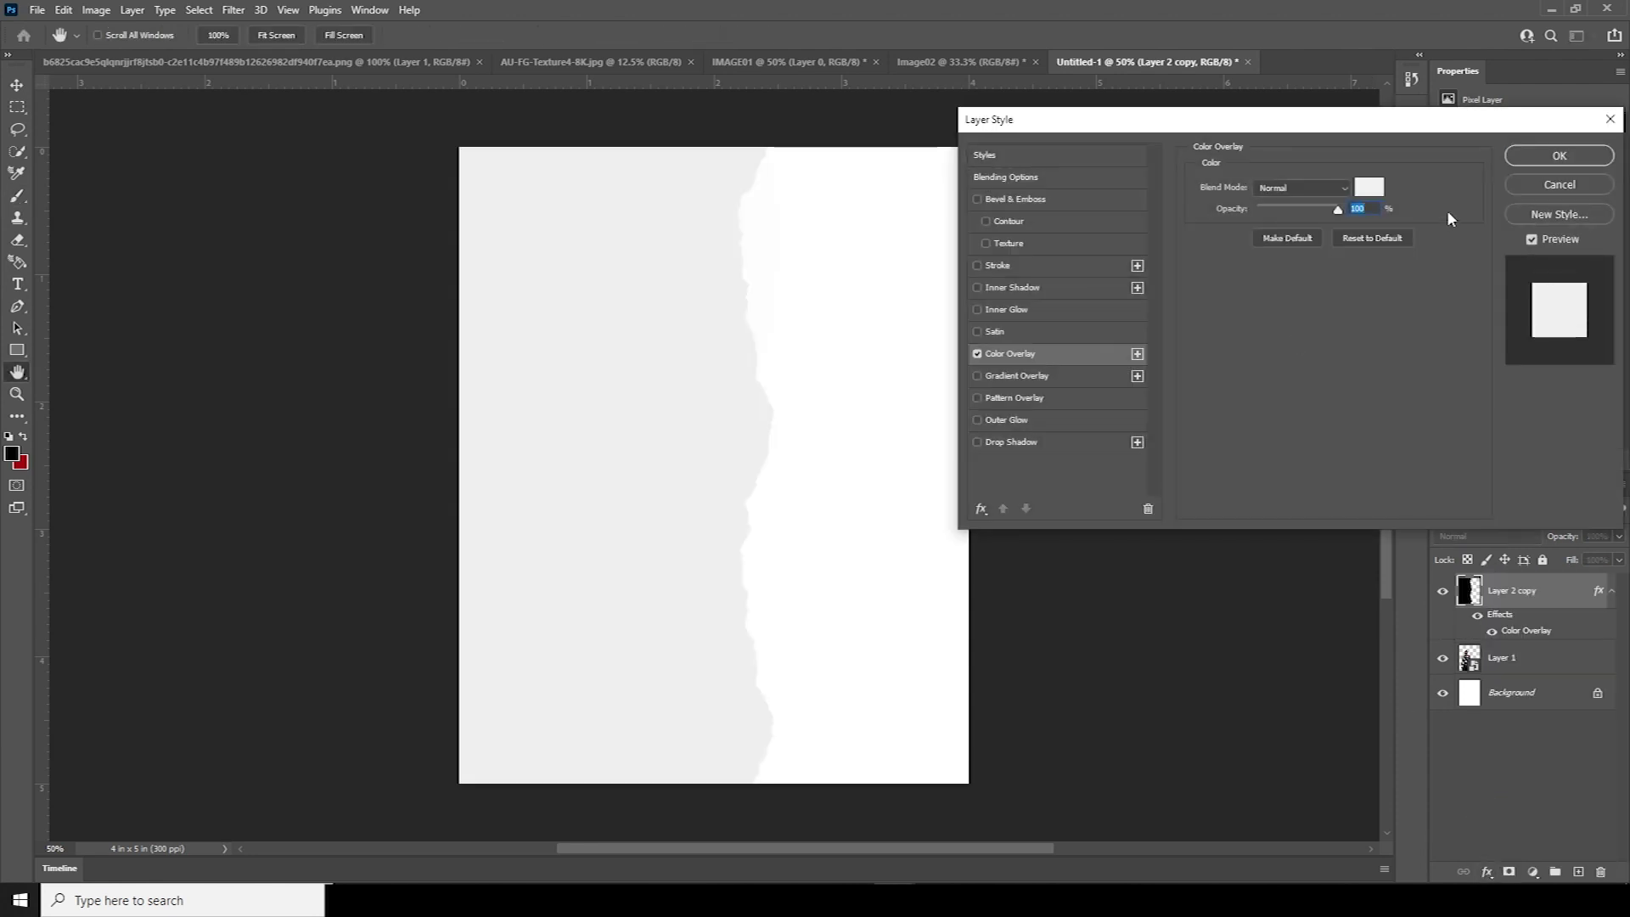
left_click(1369, 188)
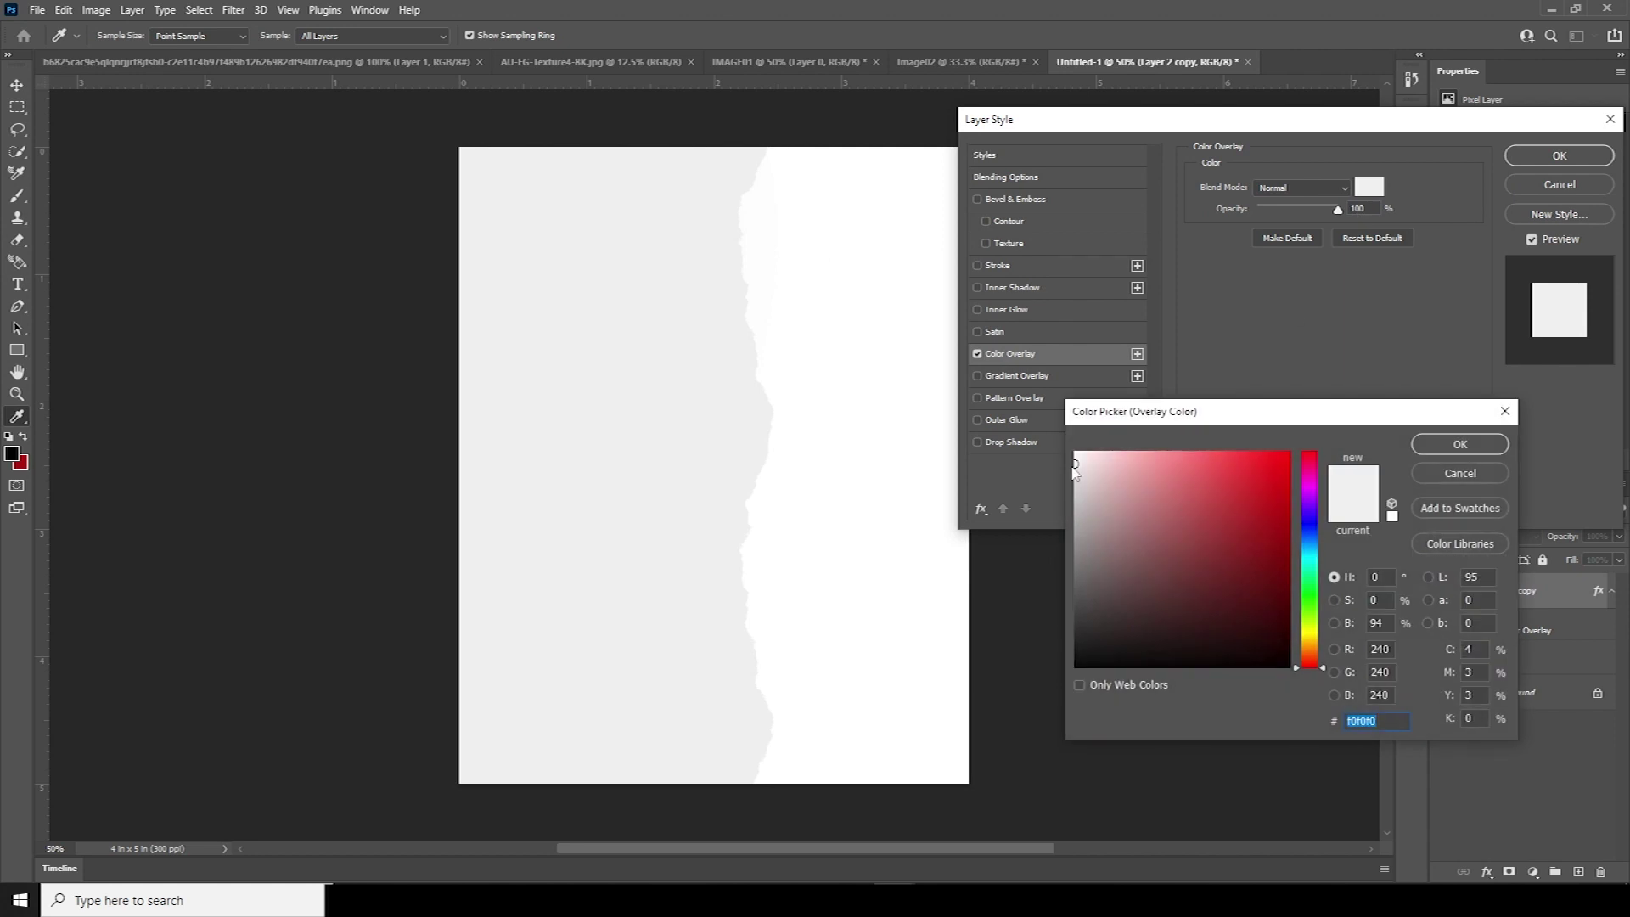
left_click(1443, 444)
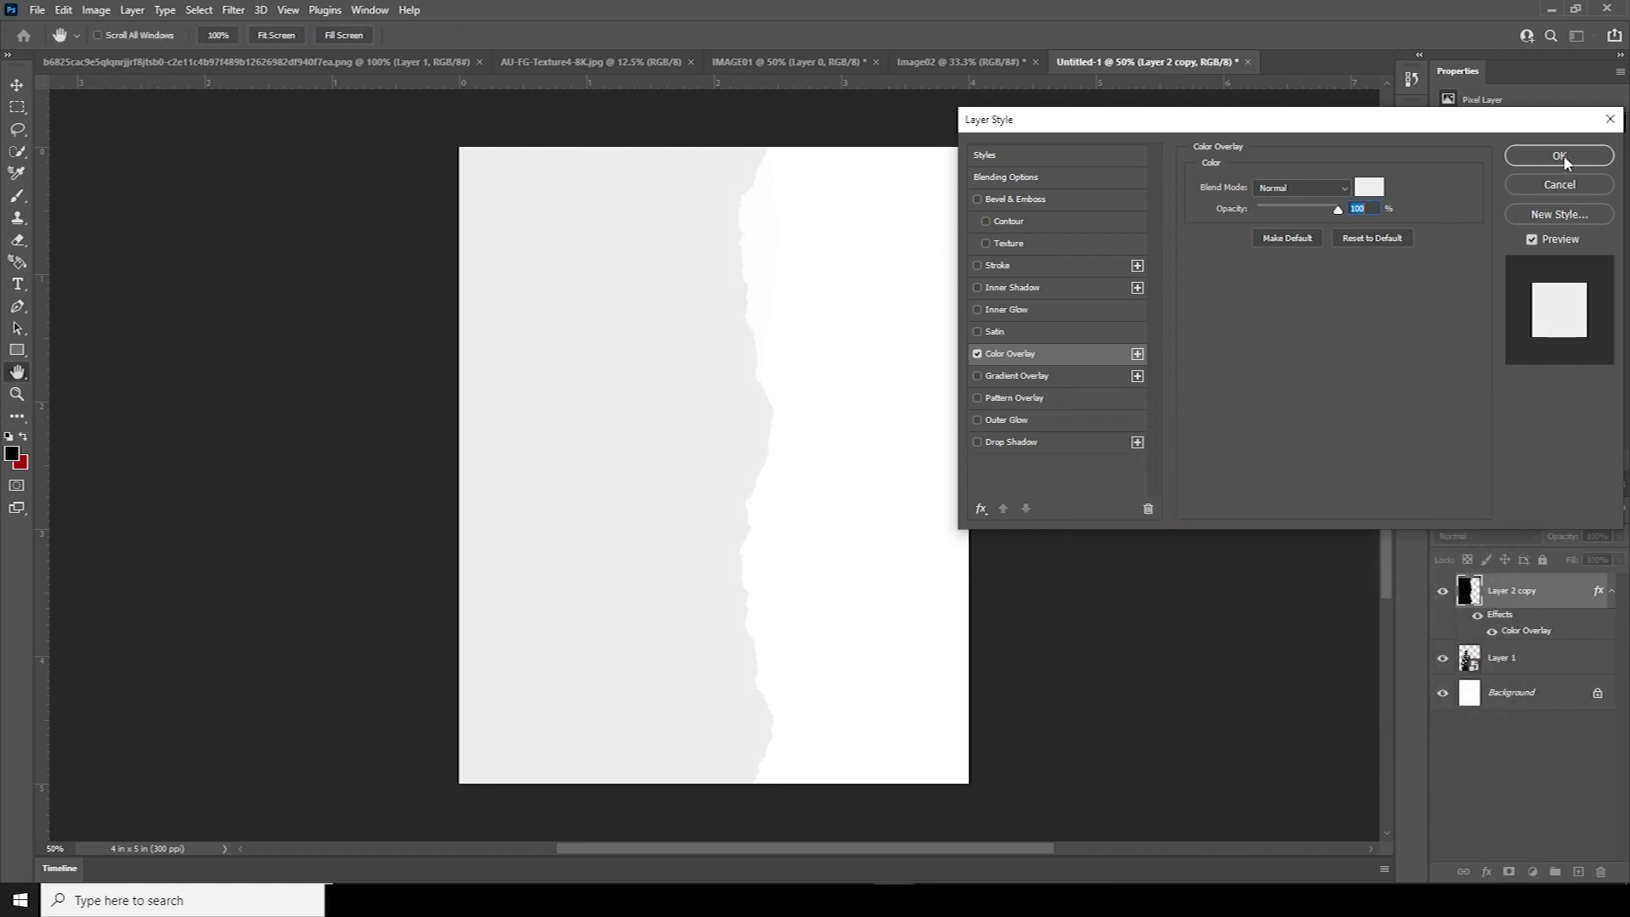
left_click(1559, 156)
Rasterize the torn-paper layer's style and move that layer beneath the player cutout
right_click(1535, 585)
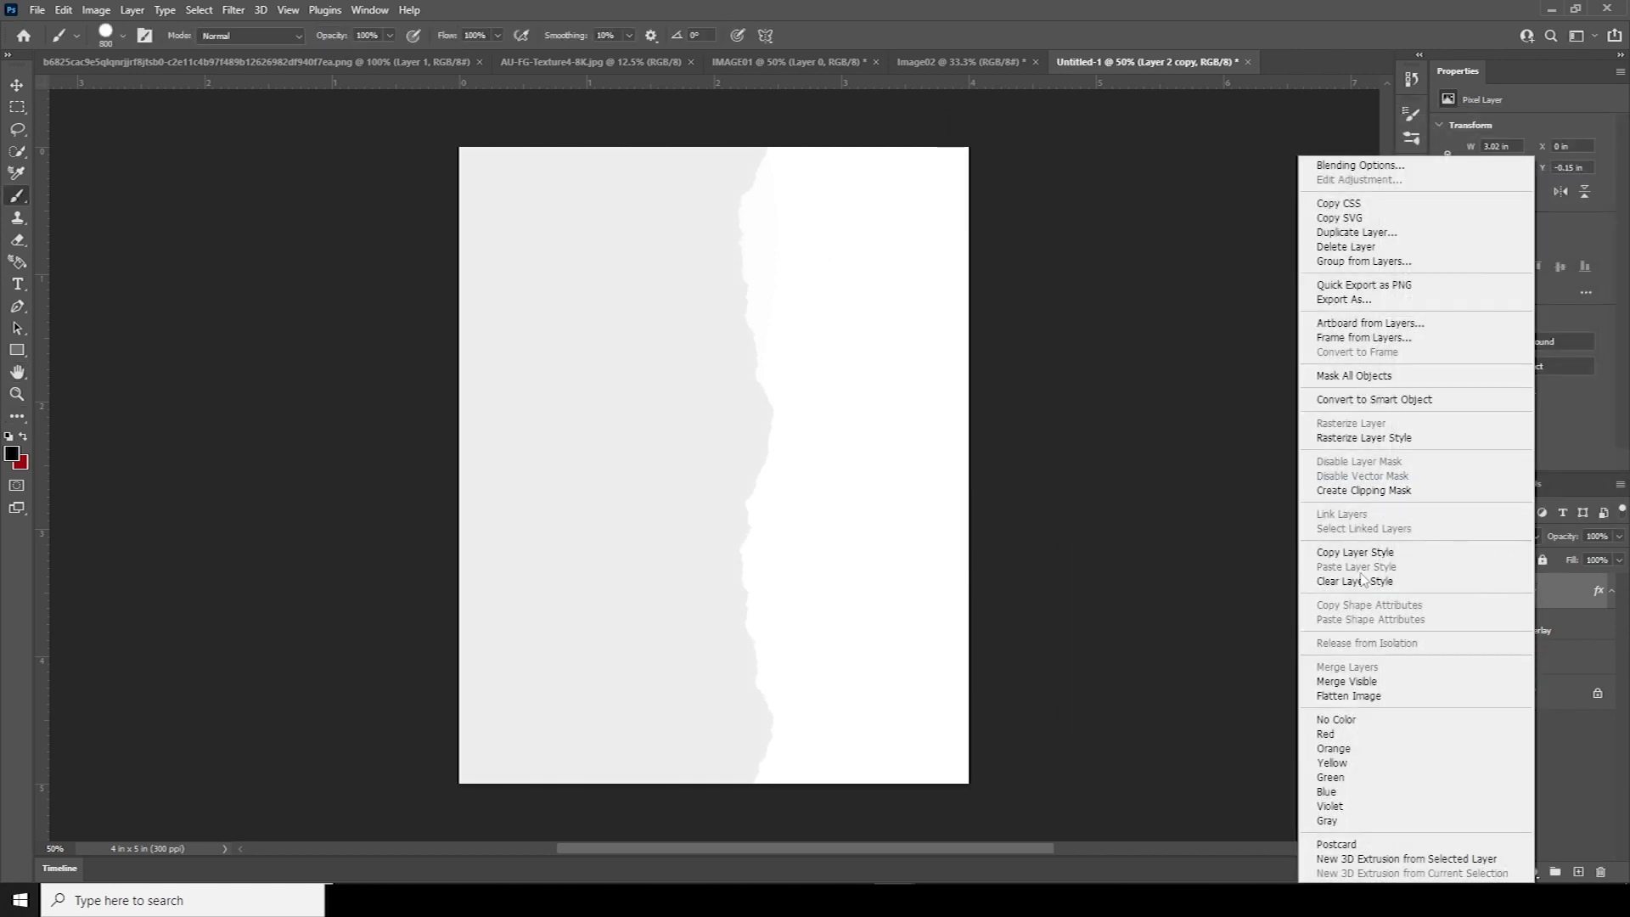
left_click(1355, 440)
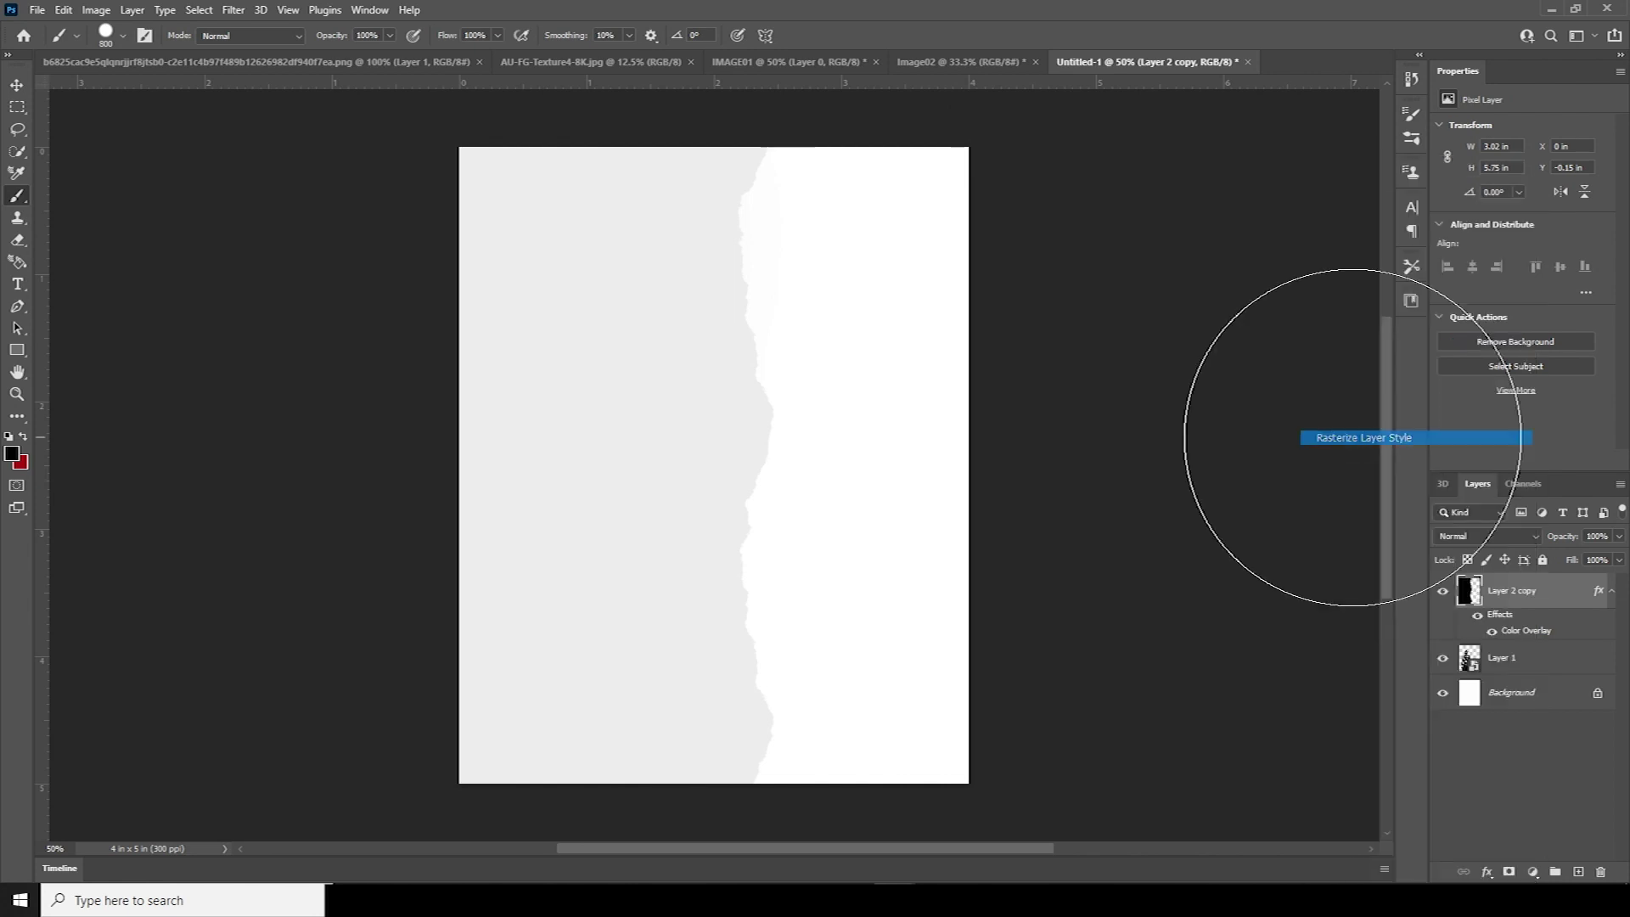
left_click(19, 87)
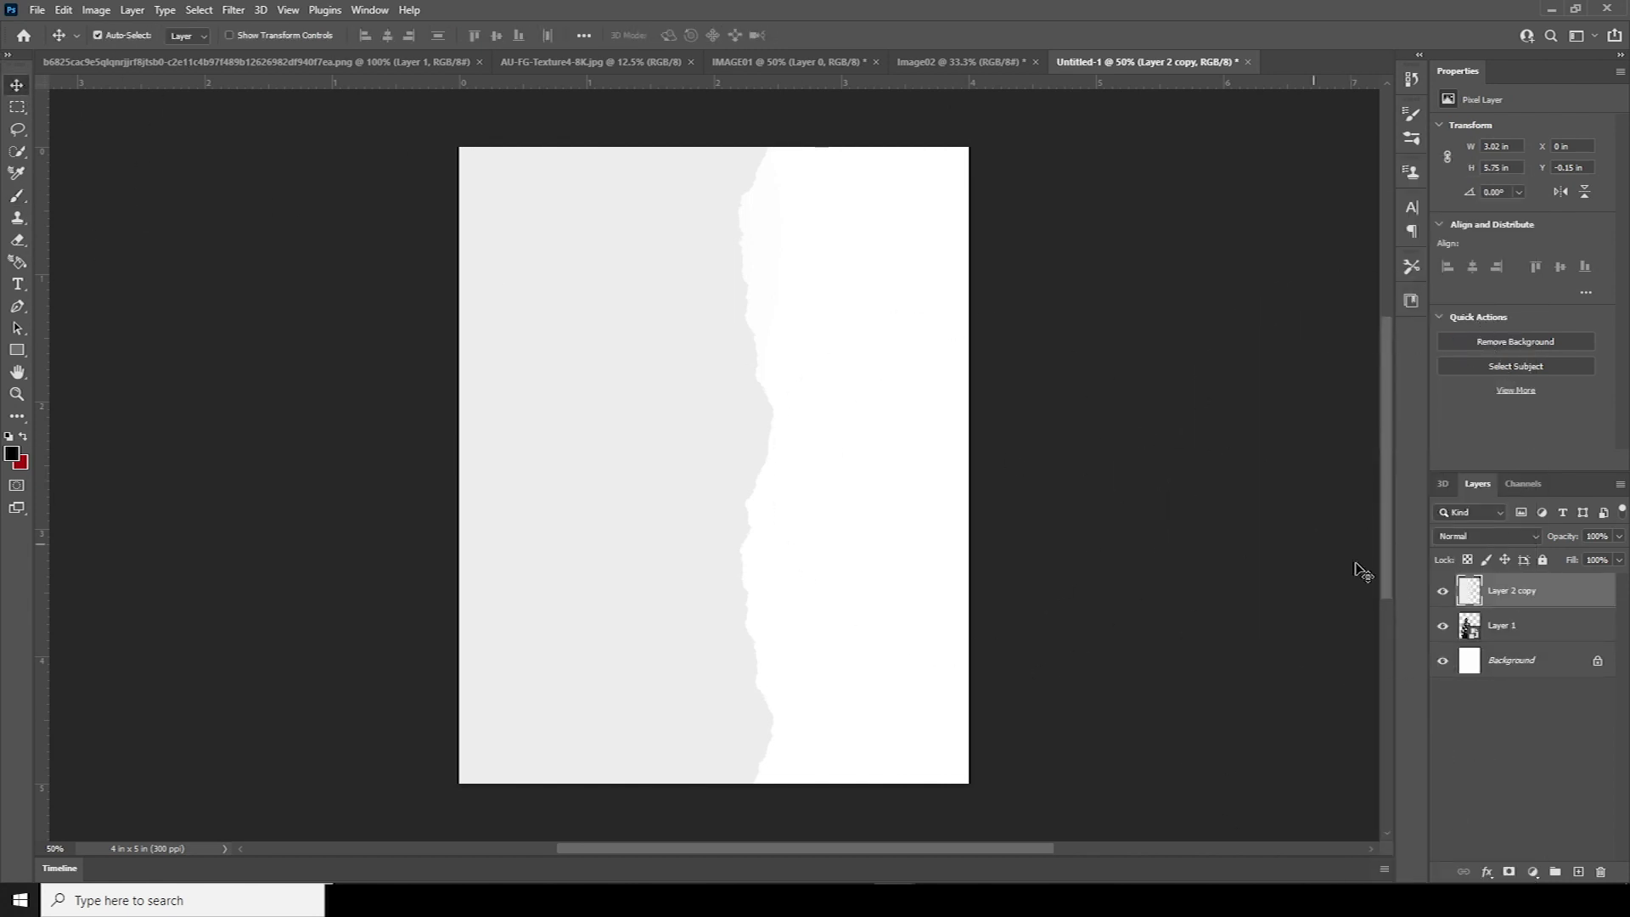
left_click_drag(1482, 594, 1503, 630)
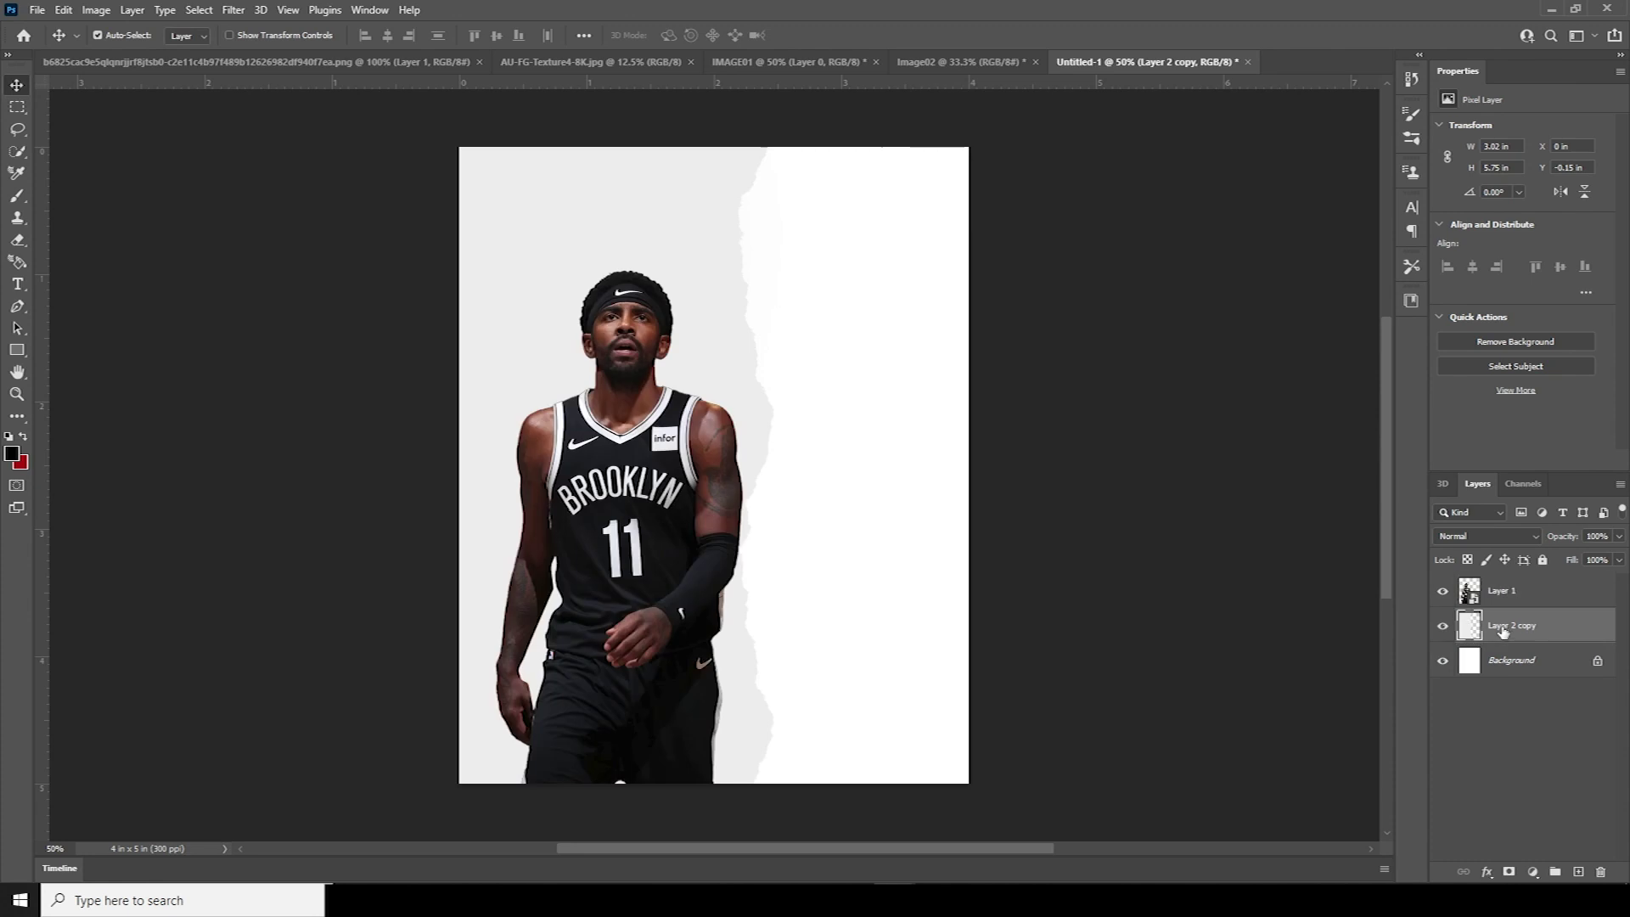
Shift the torn paper about 0.28 in to the right
key("ctrl")
key("ctrl+t")
left_click_drag(755, 466, 786, 468)
key("Return")
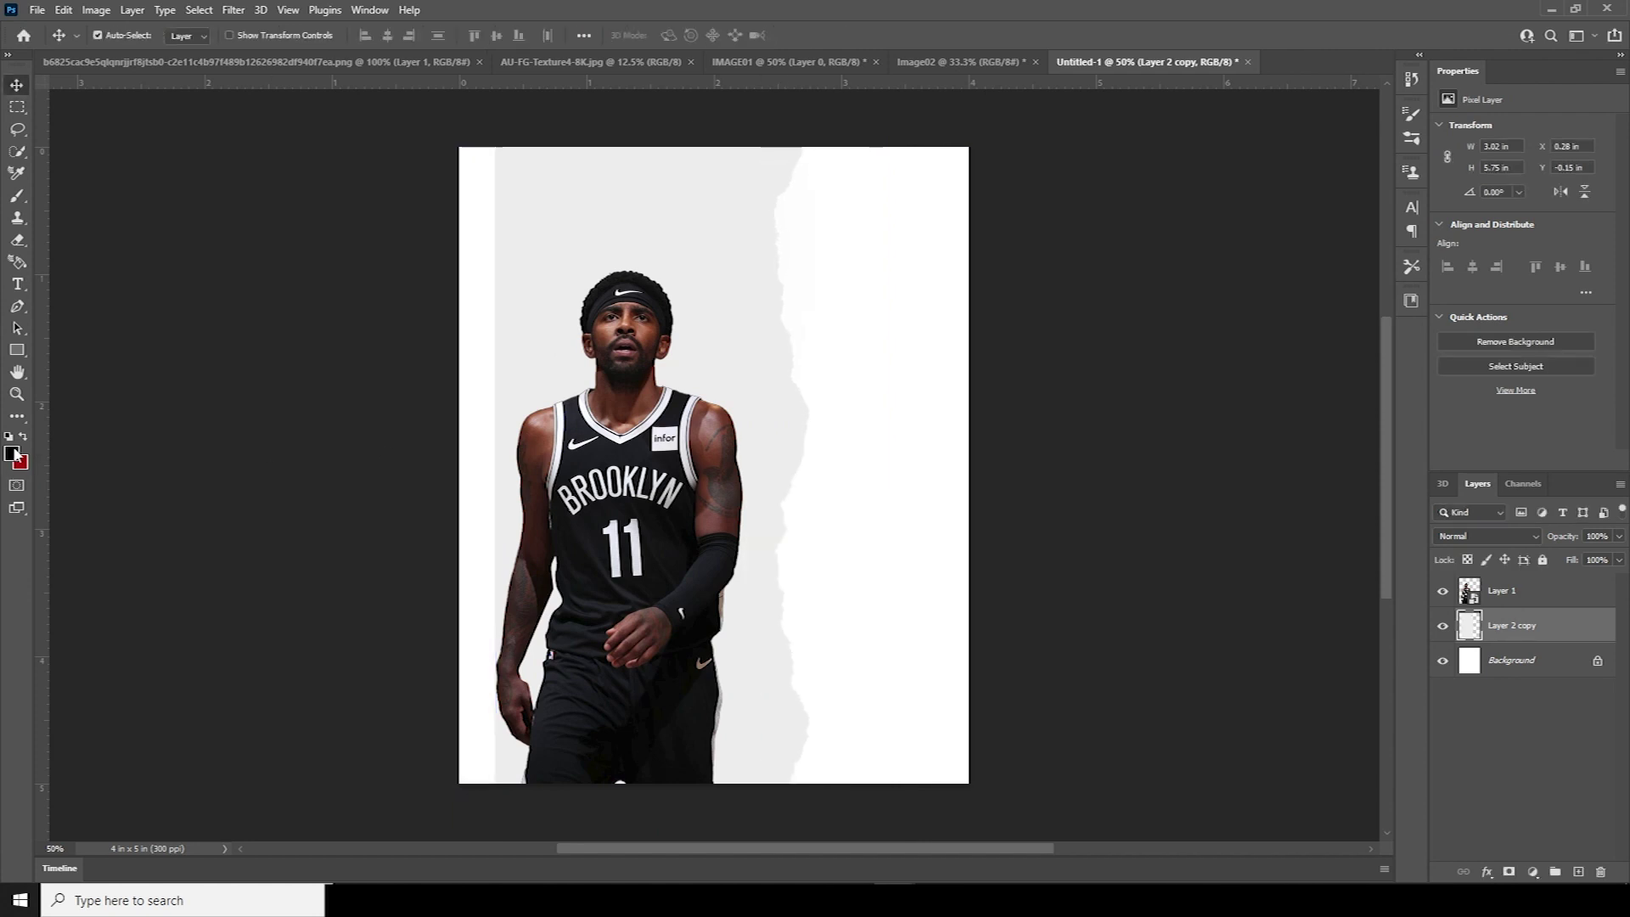
Sample the paper's light gray as the foreground colour and paint over the white gap along the canvas's left edge
left_click(12, 454)
left_click(535, 262)
left_click(1432, 448)
key("v")
key("b")
mouse_move(472, 153)
left_mouse_down()
mouse_move(411, 828)
mouse_move(407, 625)
left_mouse_up()
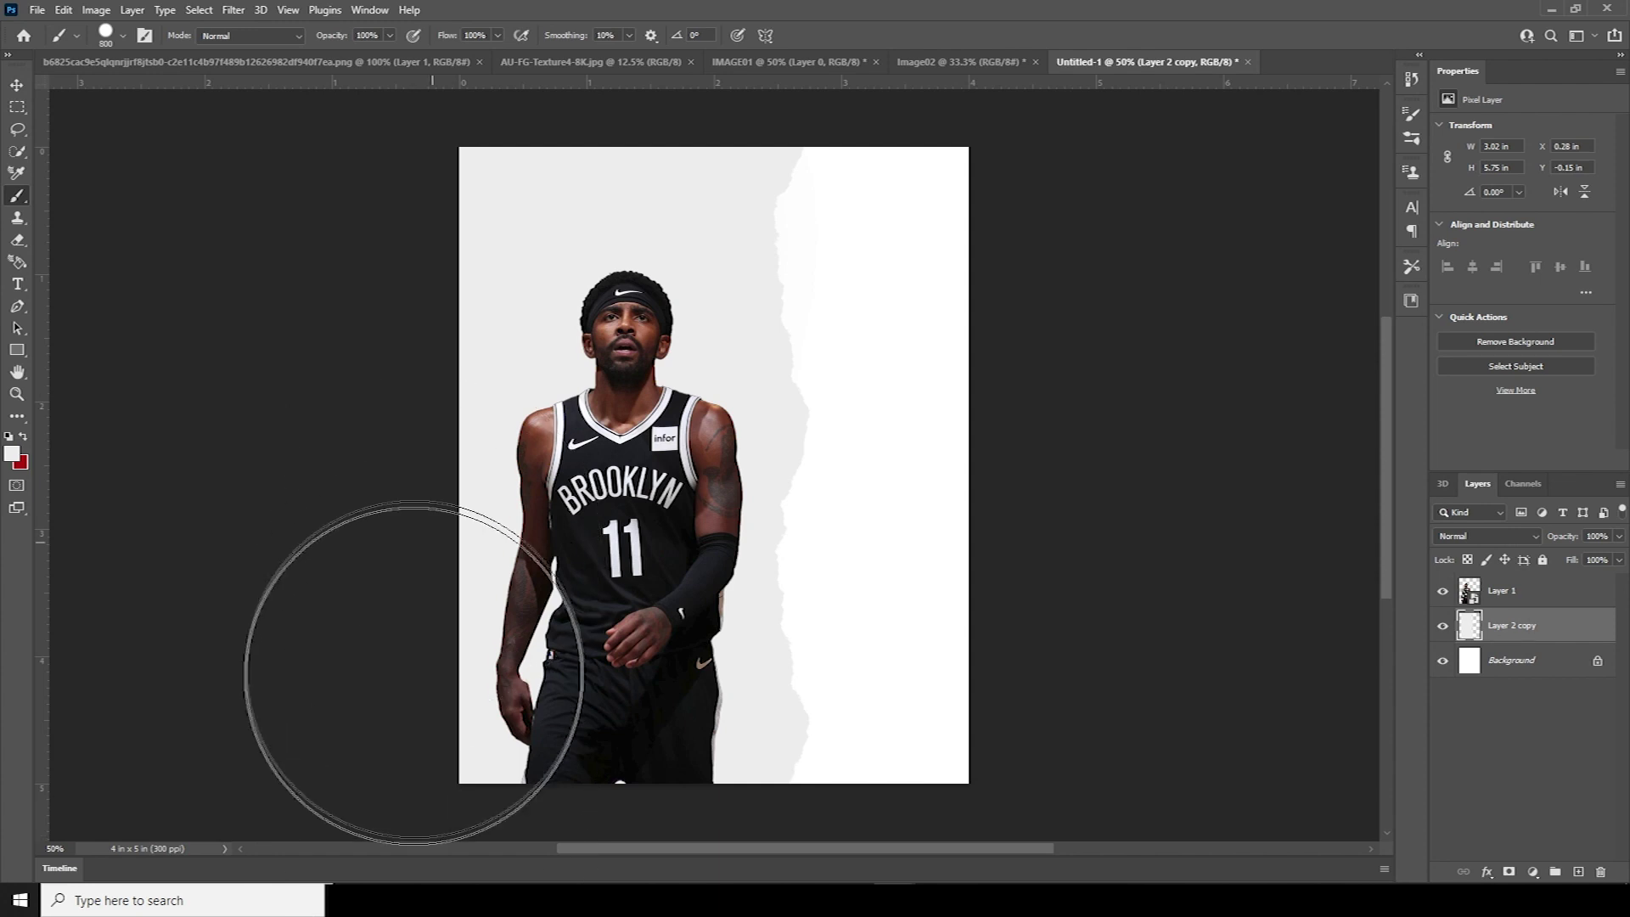
Bring the Image02 photo into the poster and place its layer beneath the torn paper, just above the background
left_click(24, 93)
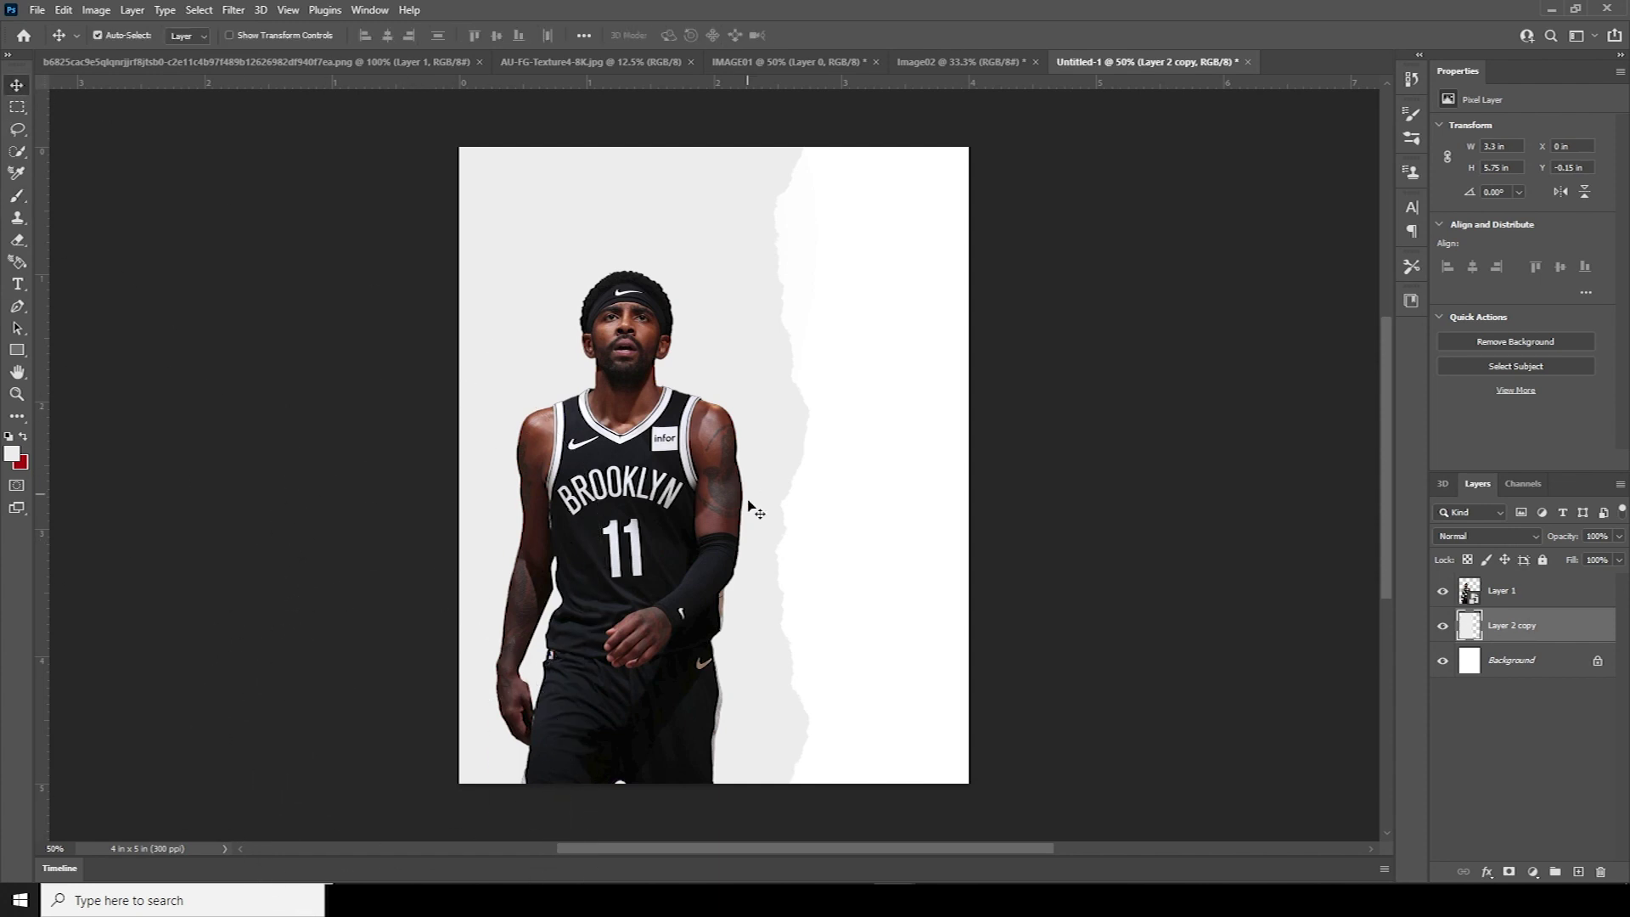
left_click(723, 504)
left_click(959, 62)
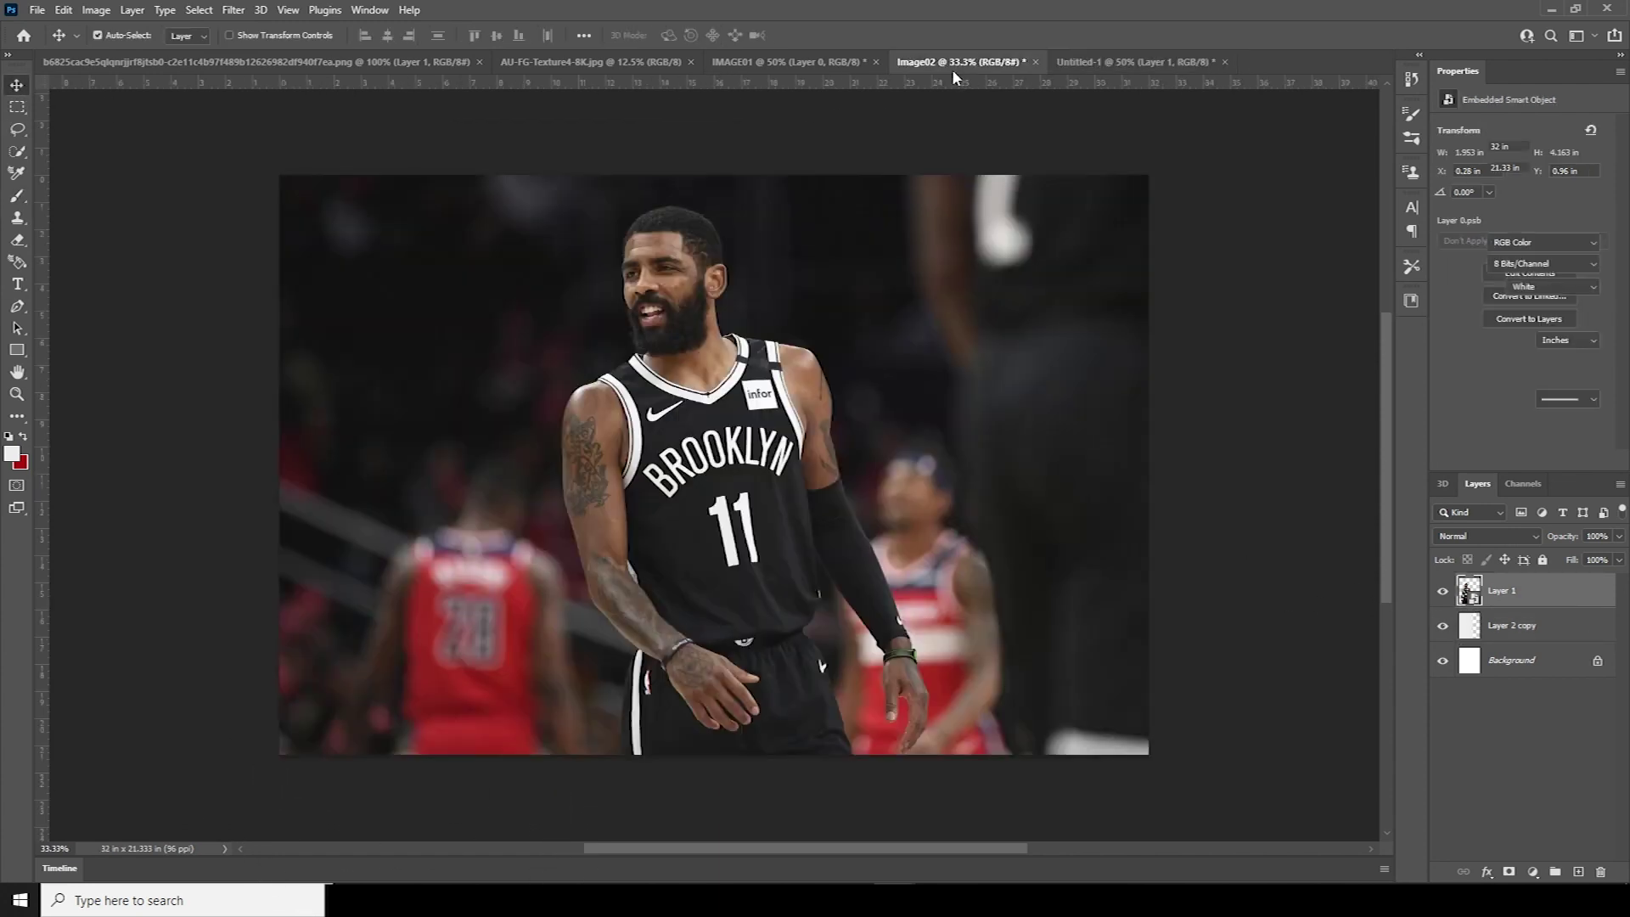
left_click(1116, 63)
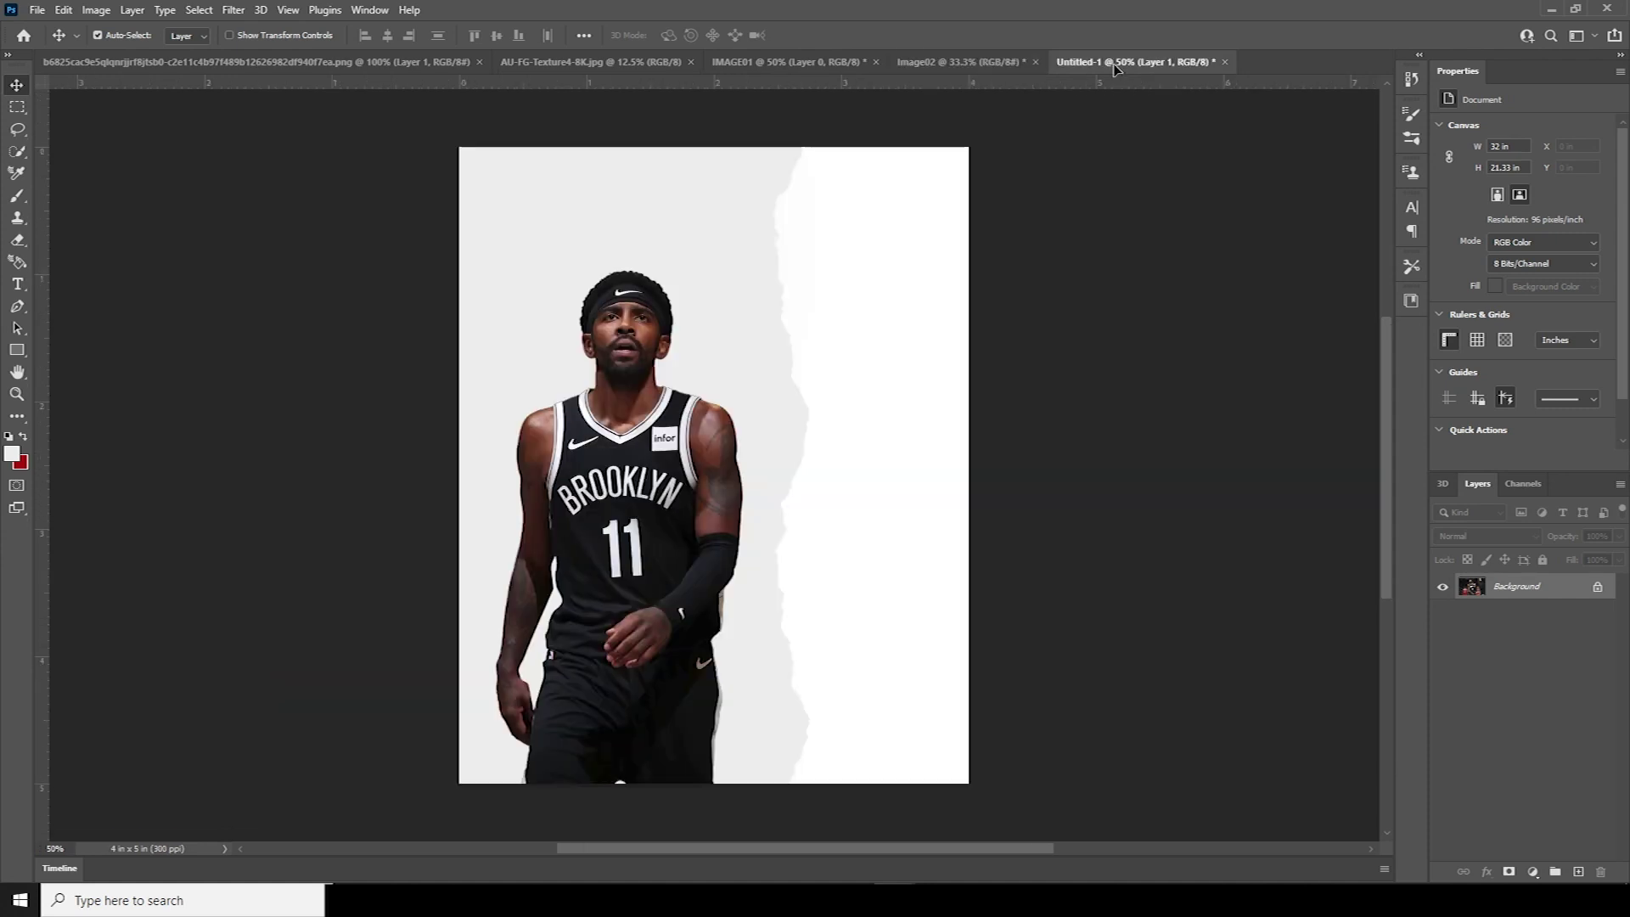
left_click_drag(900, 387, 898, 450)
left_click_drag(1583, 660, 1552, 681)
Enlarge the Image02 photo and position it so the player's face fills the area right of the torn edge
key("ctrl+t")
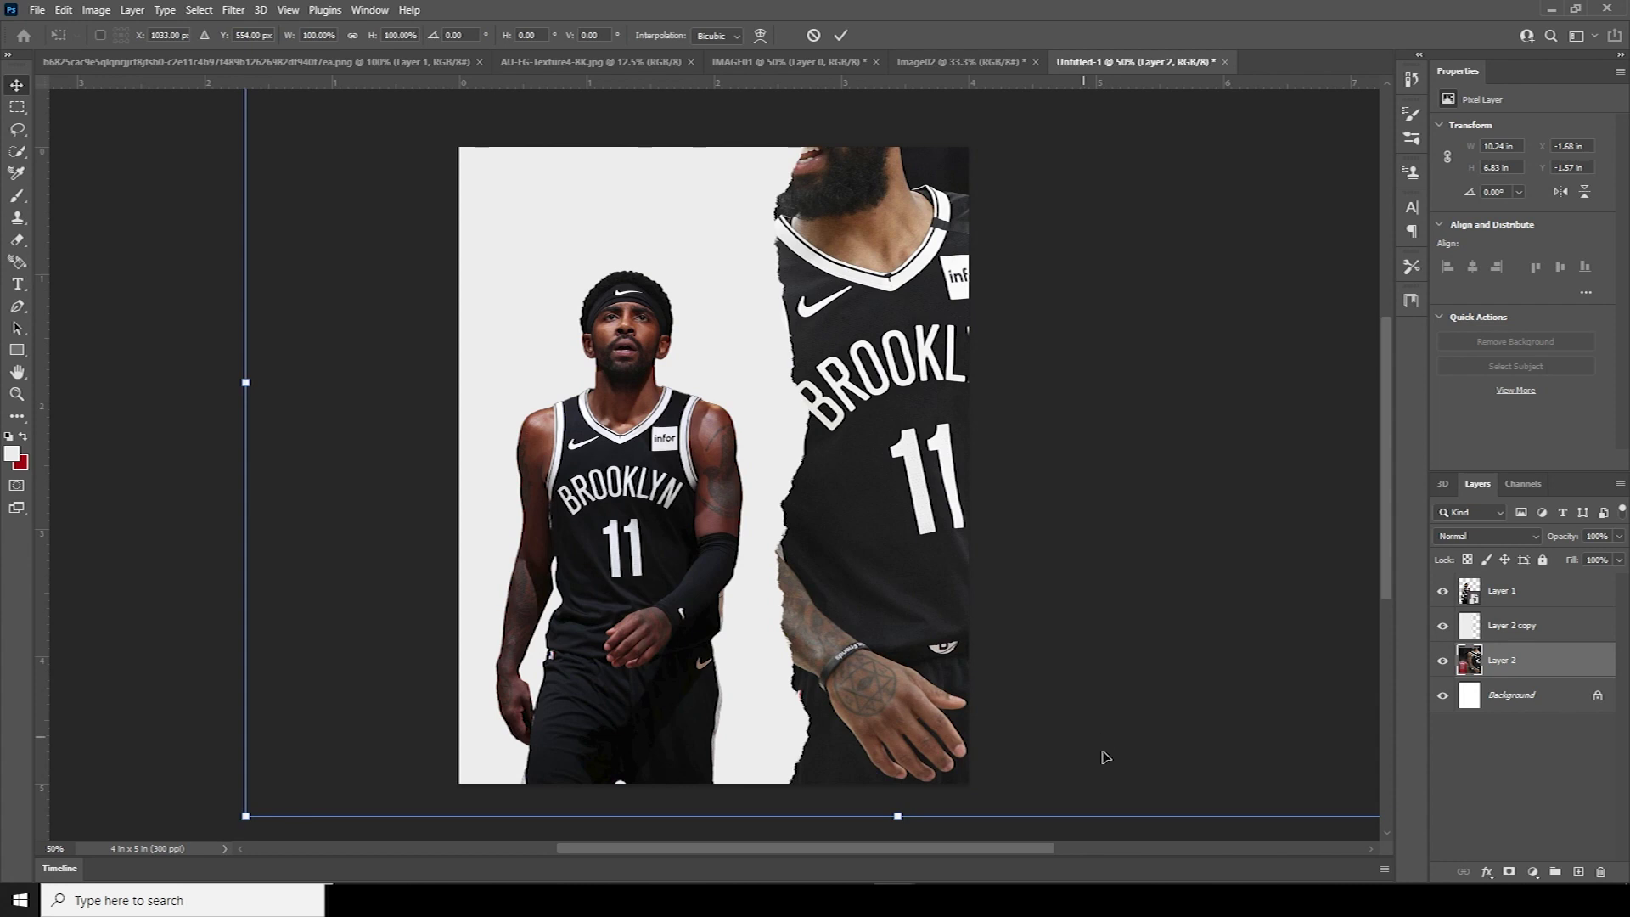
key("ctrl+minus")
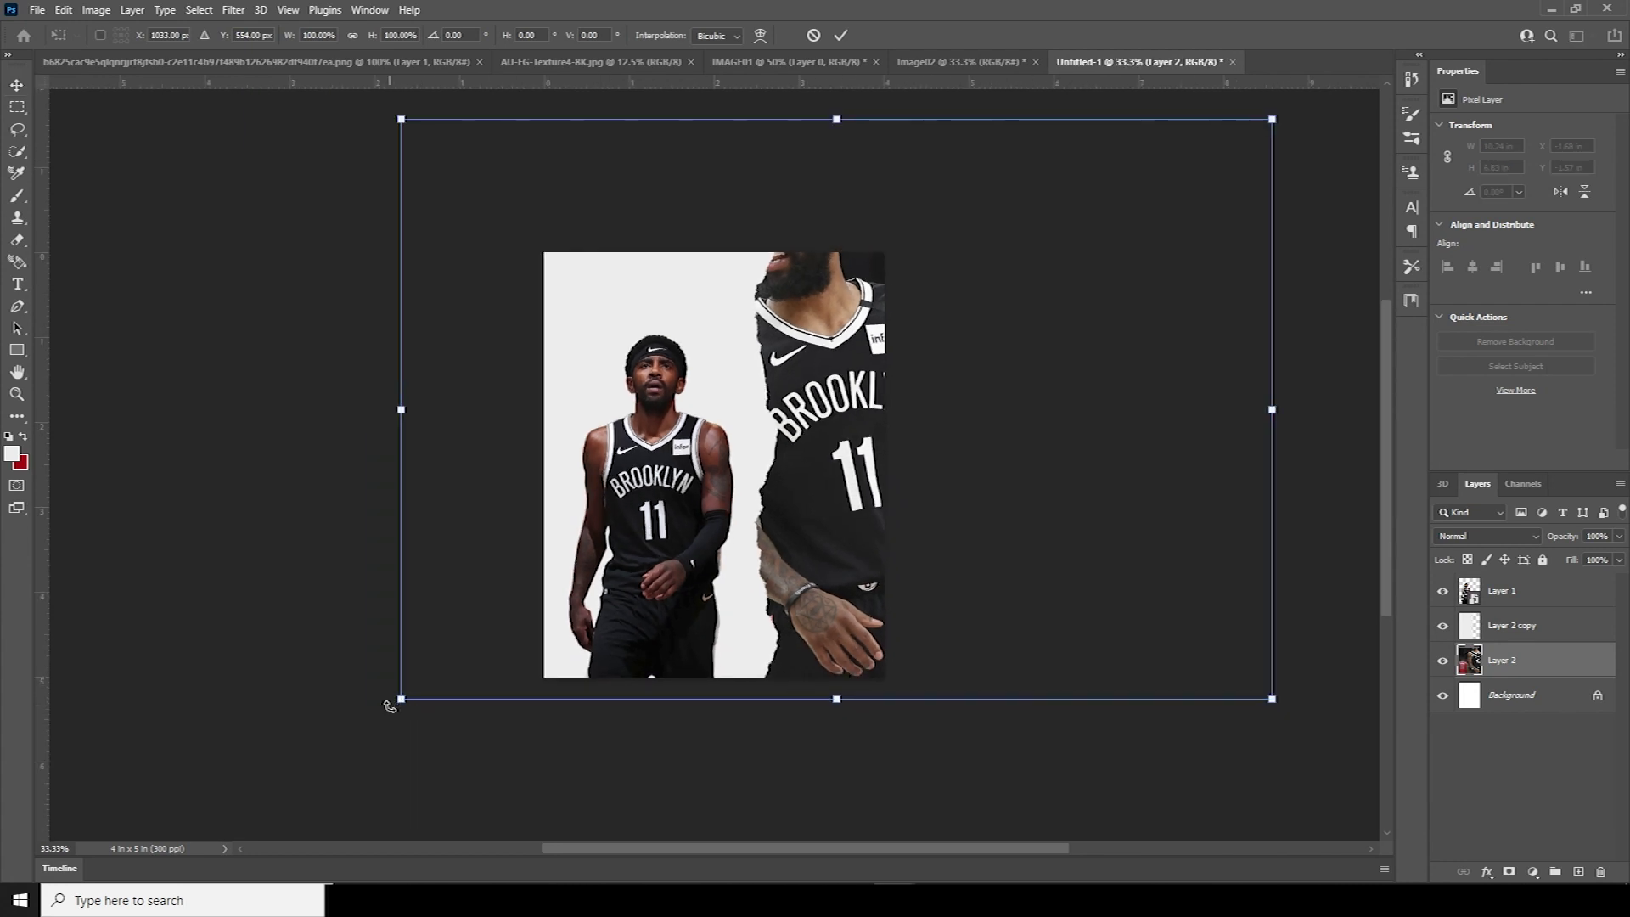
left_click_drag(403, 700, 281, 775)
left_click_drag(824, 422, 873, 603)
left_click_drag(344, 225, 288, 188)
left_click_drag(834, 417, 853, 444)
key("Return")
Nudge the torn-paper layer left to X -0.13 in to uncover more of the photo
left_click(1490, 628)
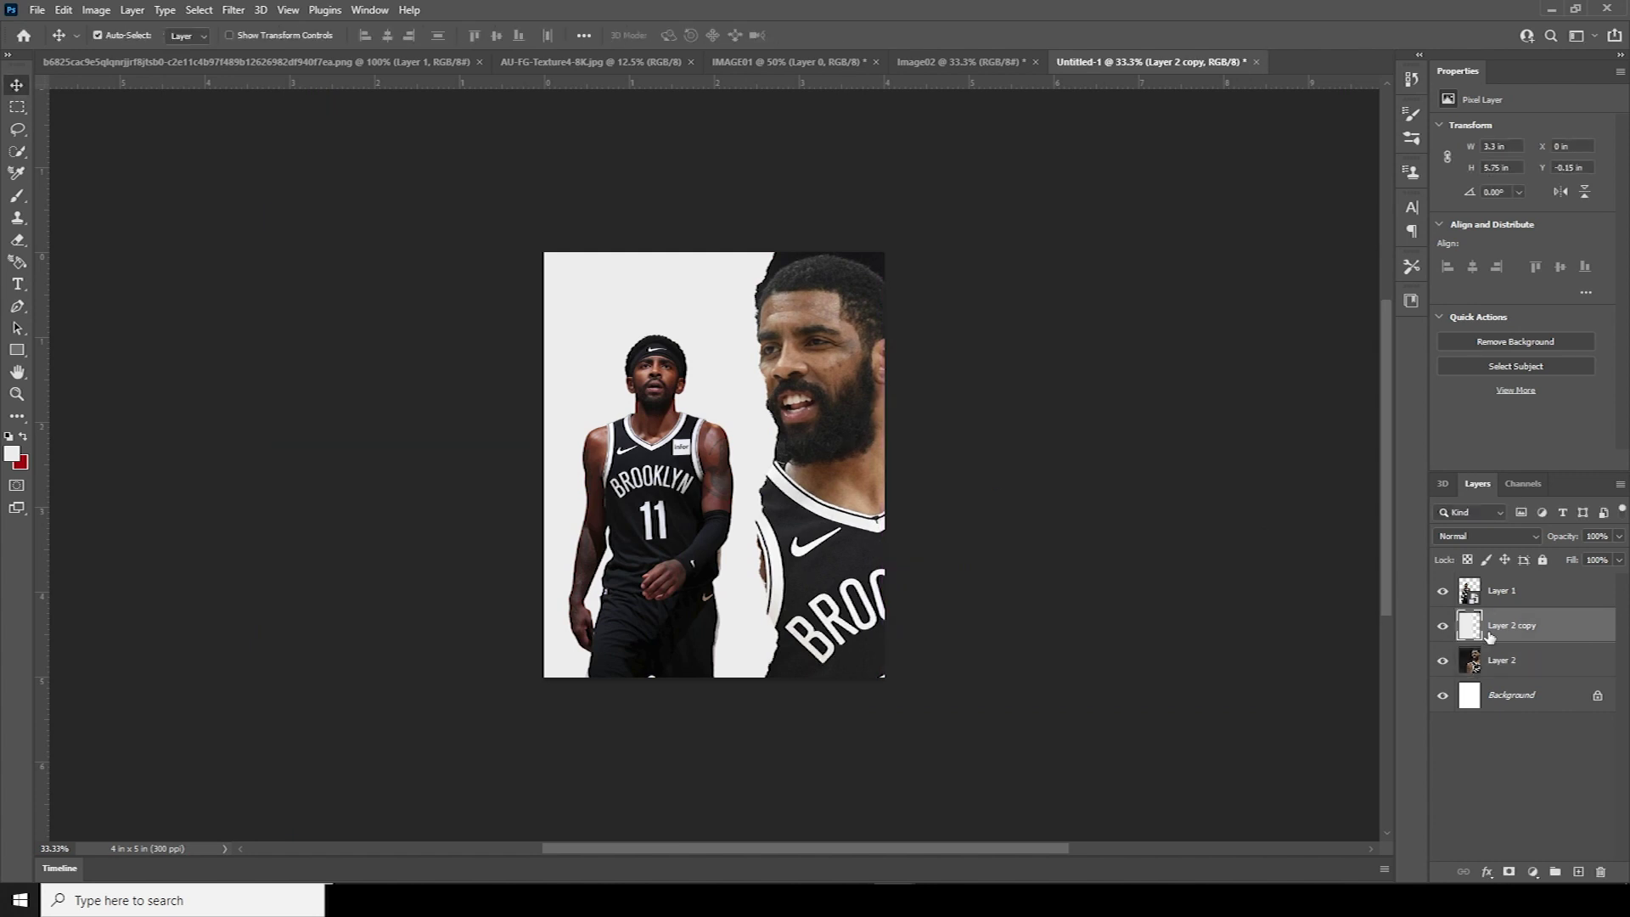
key("Left")
key("Left")
key("Left")
key("Left")
key("Left")
key("Left")
key("Left")
key("Left")
key("Left")
key("Left")
key("Left")
key("Left")
key("Left")
key("Left")
key("Left")
key("Left")
key("Left")
key("Left")
key("Left")
key("Left")
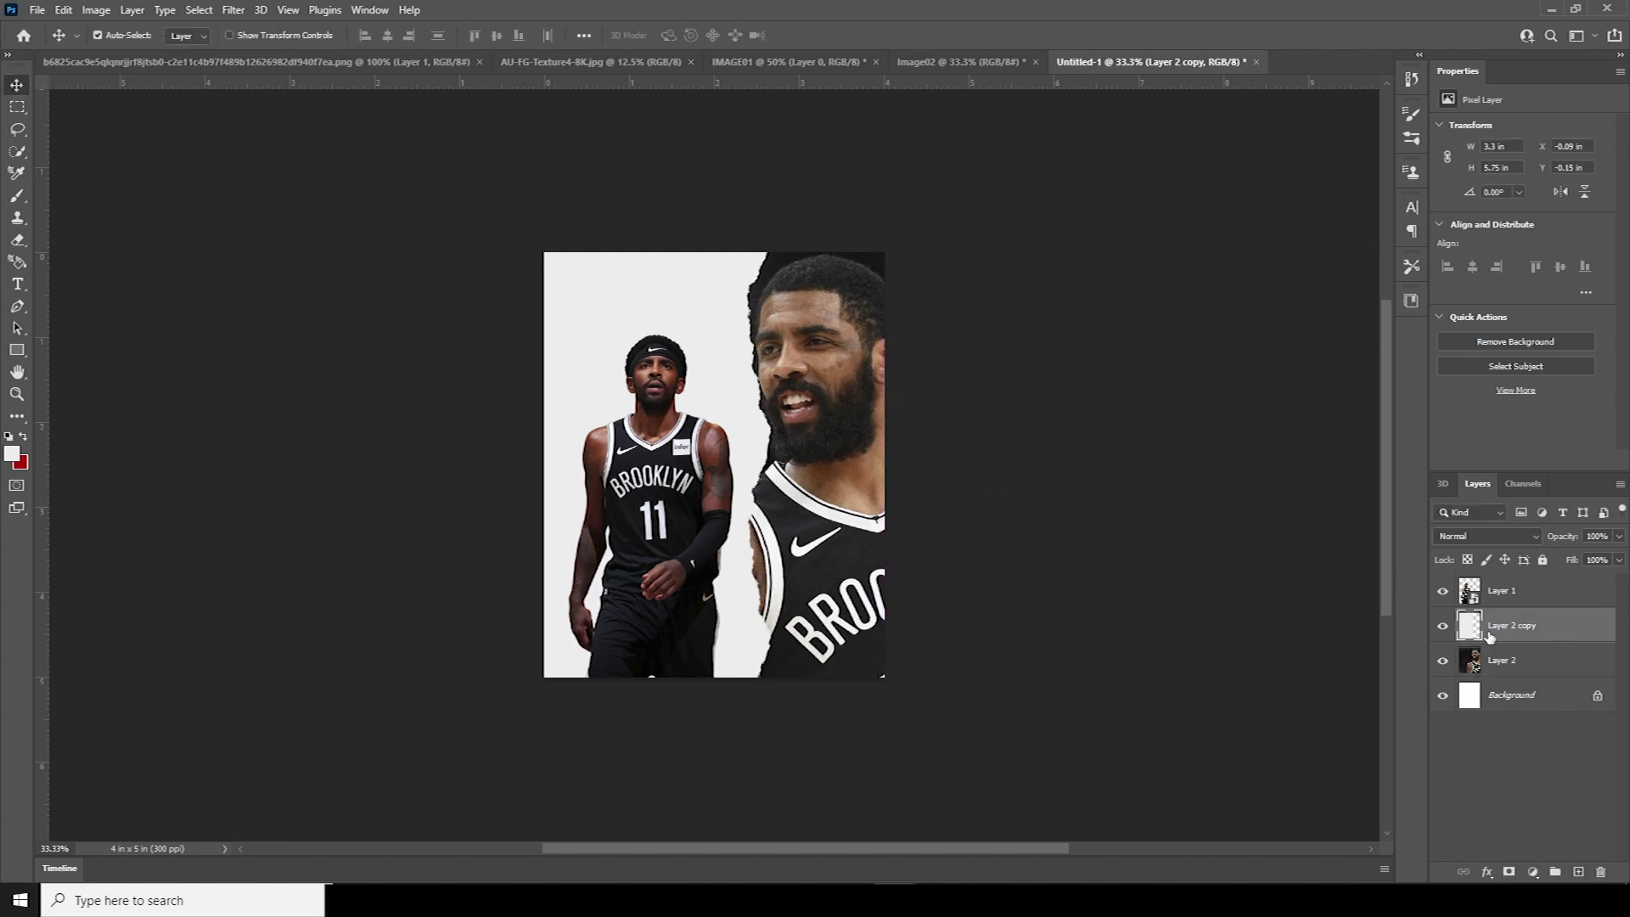
key("Left")
key("Left")
key("Left")
key("Left")
key("Left")
key("Left")
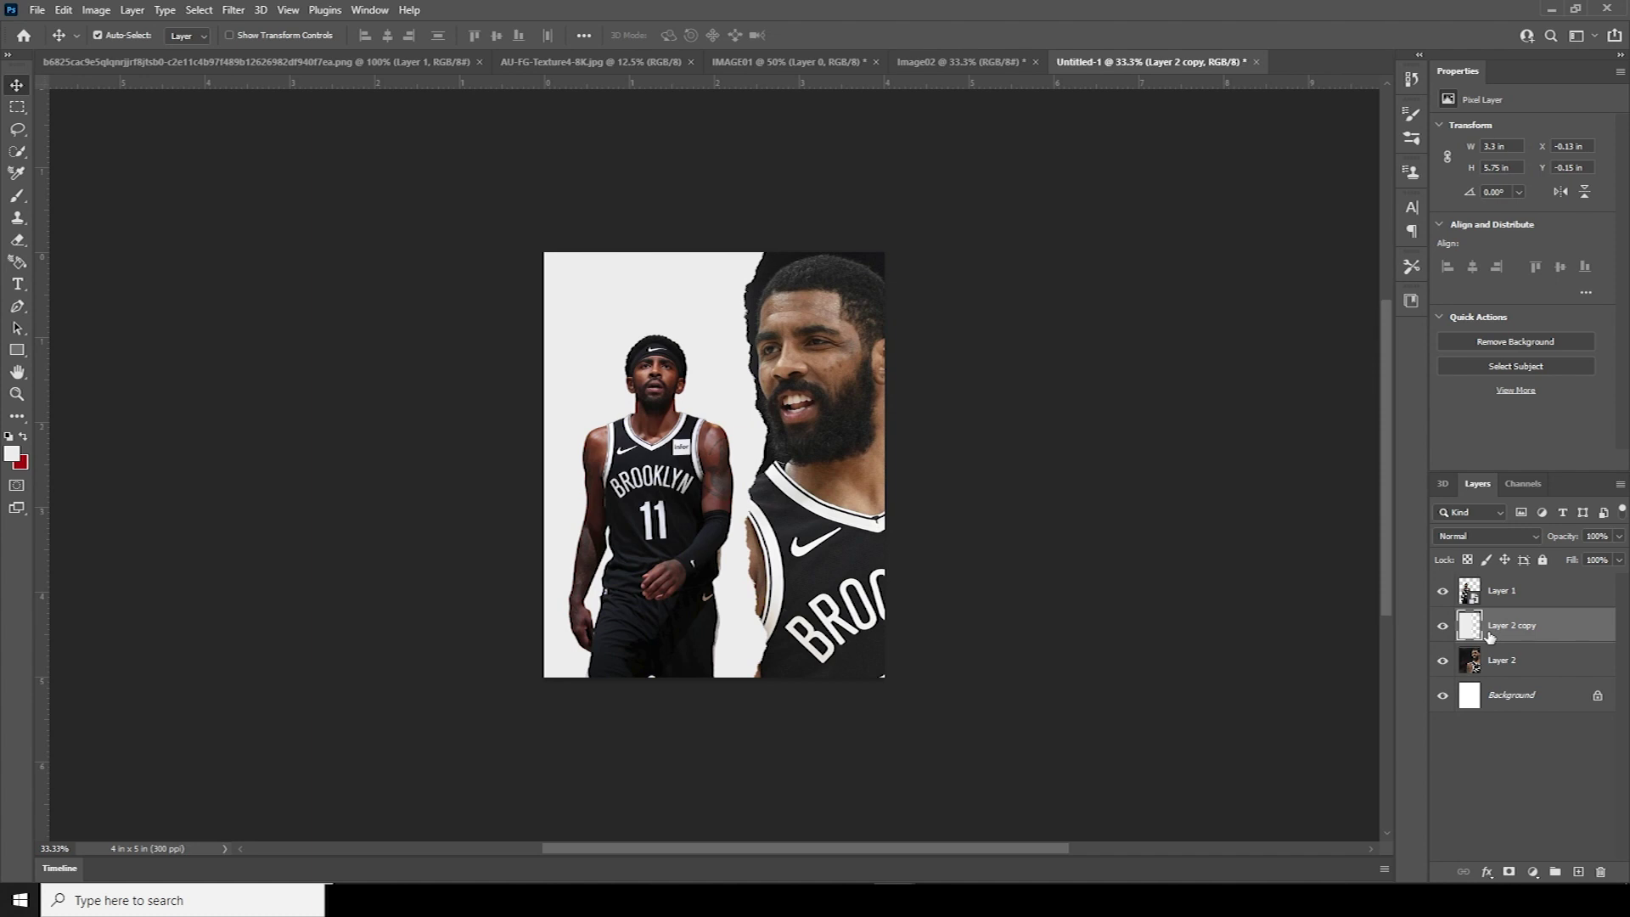
key("Left")
key("Left")
key("Left")
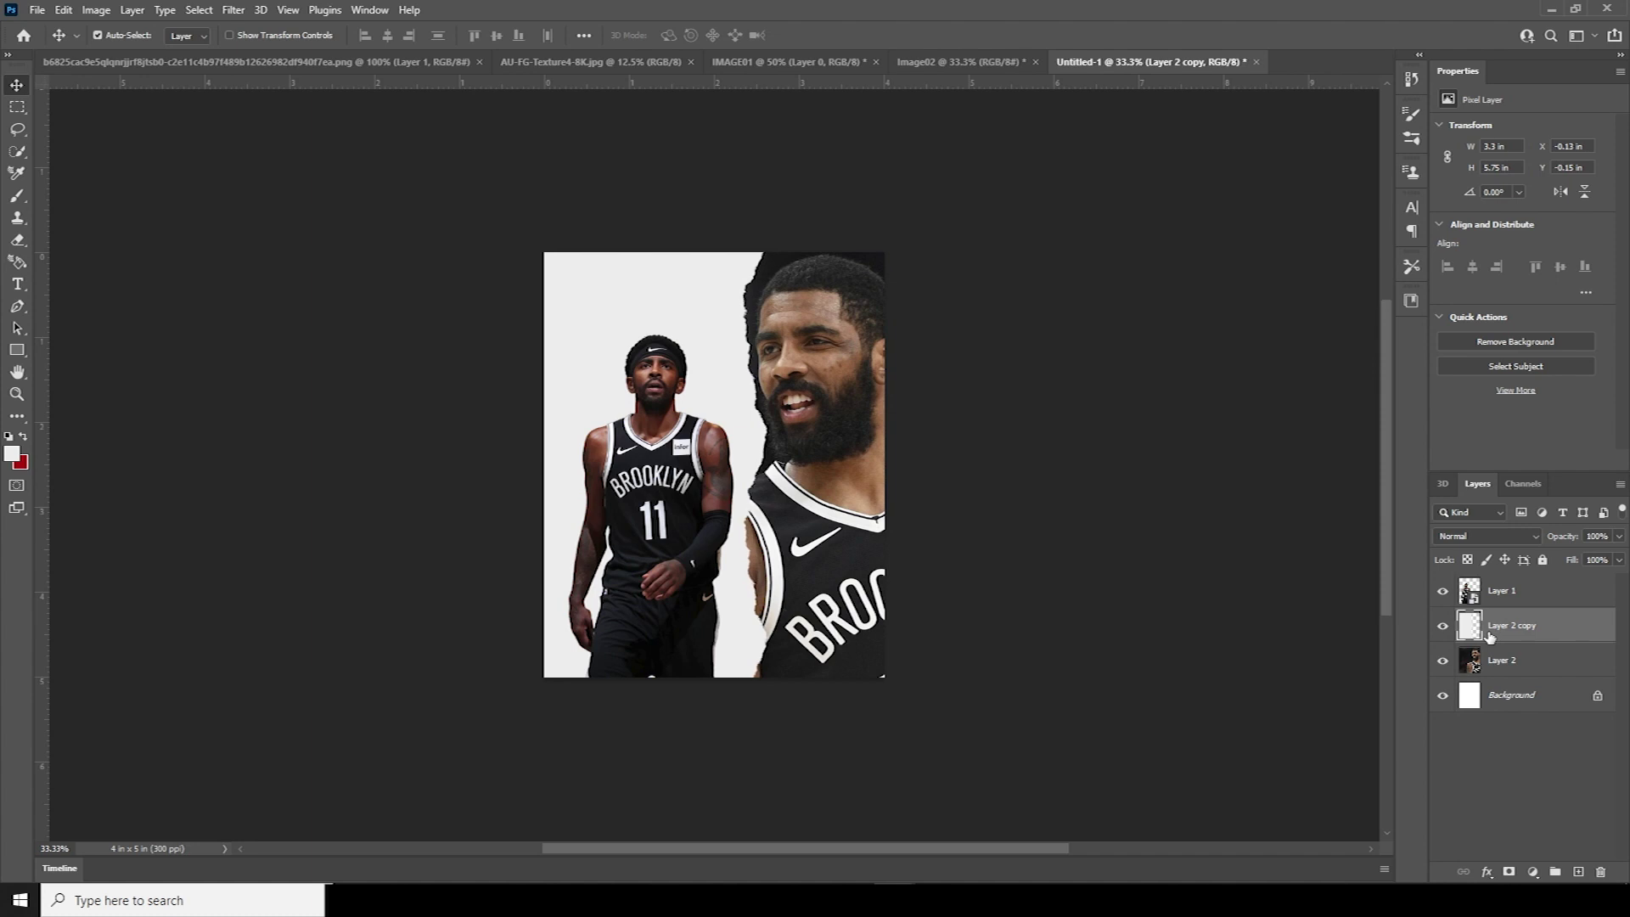
Move the close-up photo layer slightly upward behind the torn paper to Y -0.64 in
left_click(830, 393)
key("ctrl+t")
left_click_drag(838, 528, 836, 517)
key("Return")
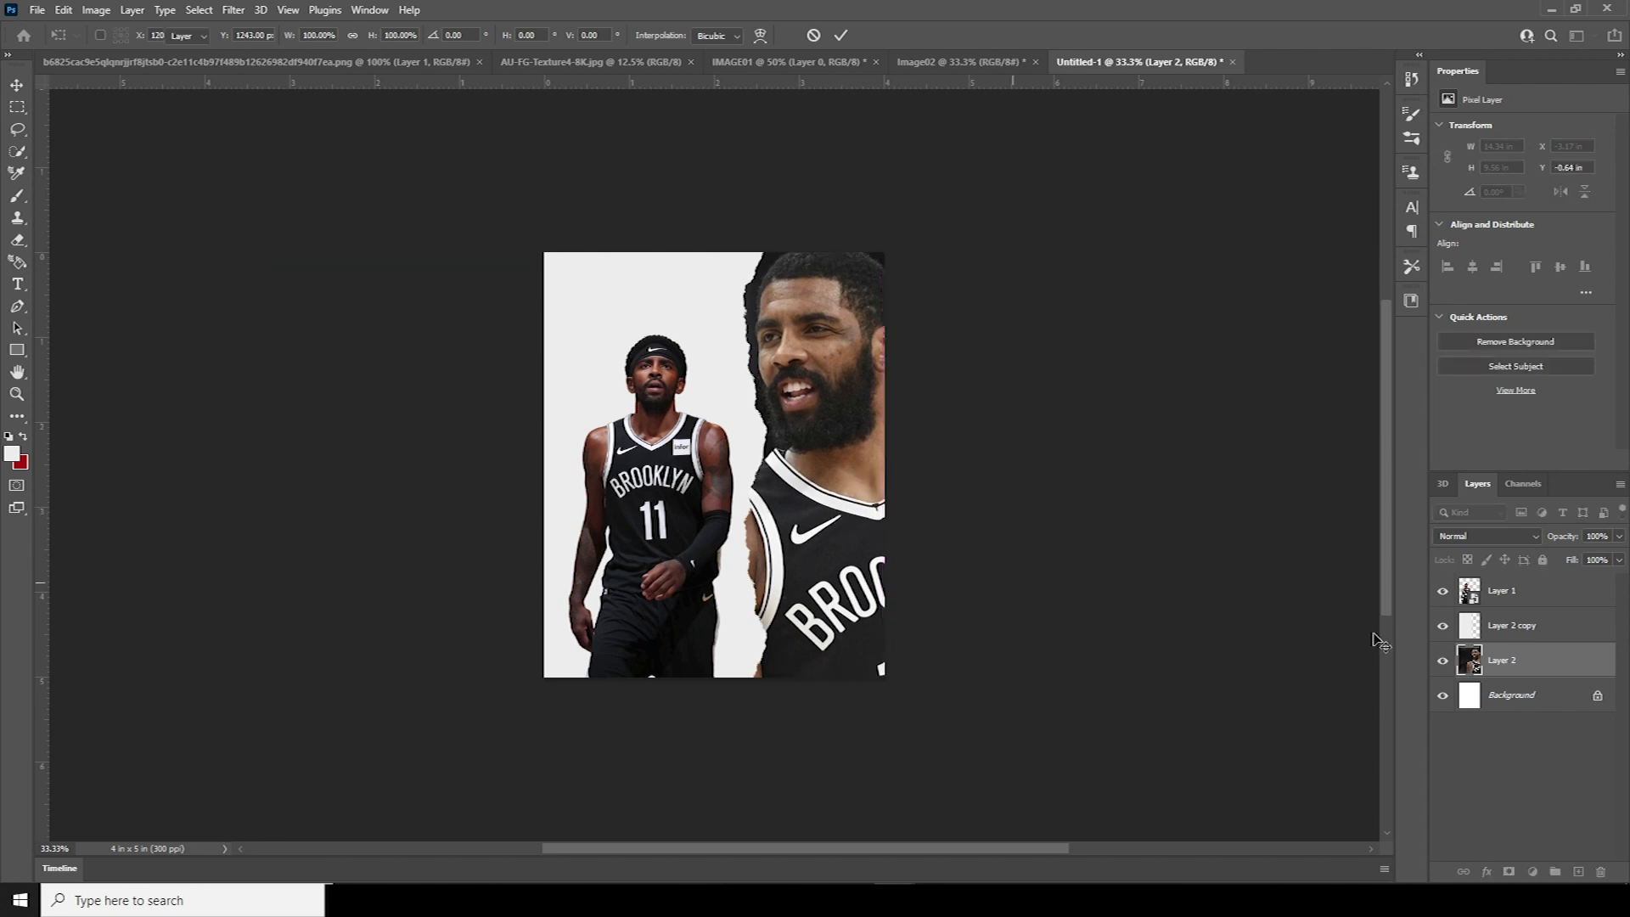
On a new layer directly above the close-up photo, paint #262626 shading down along the torn edge with an 800 px Soft Round brush
left_click(1578, 872)
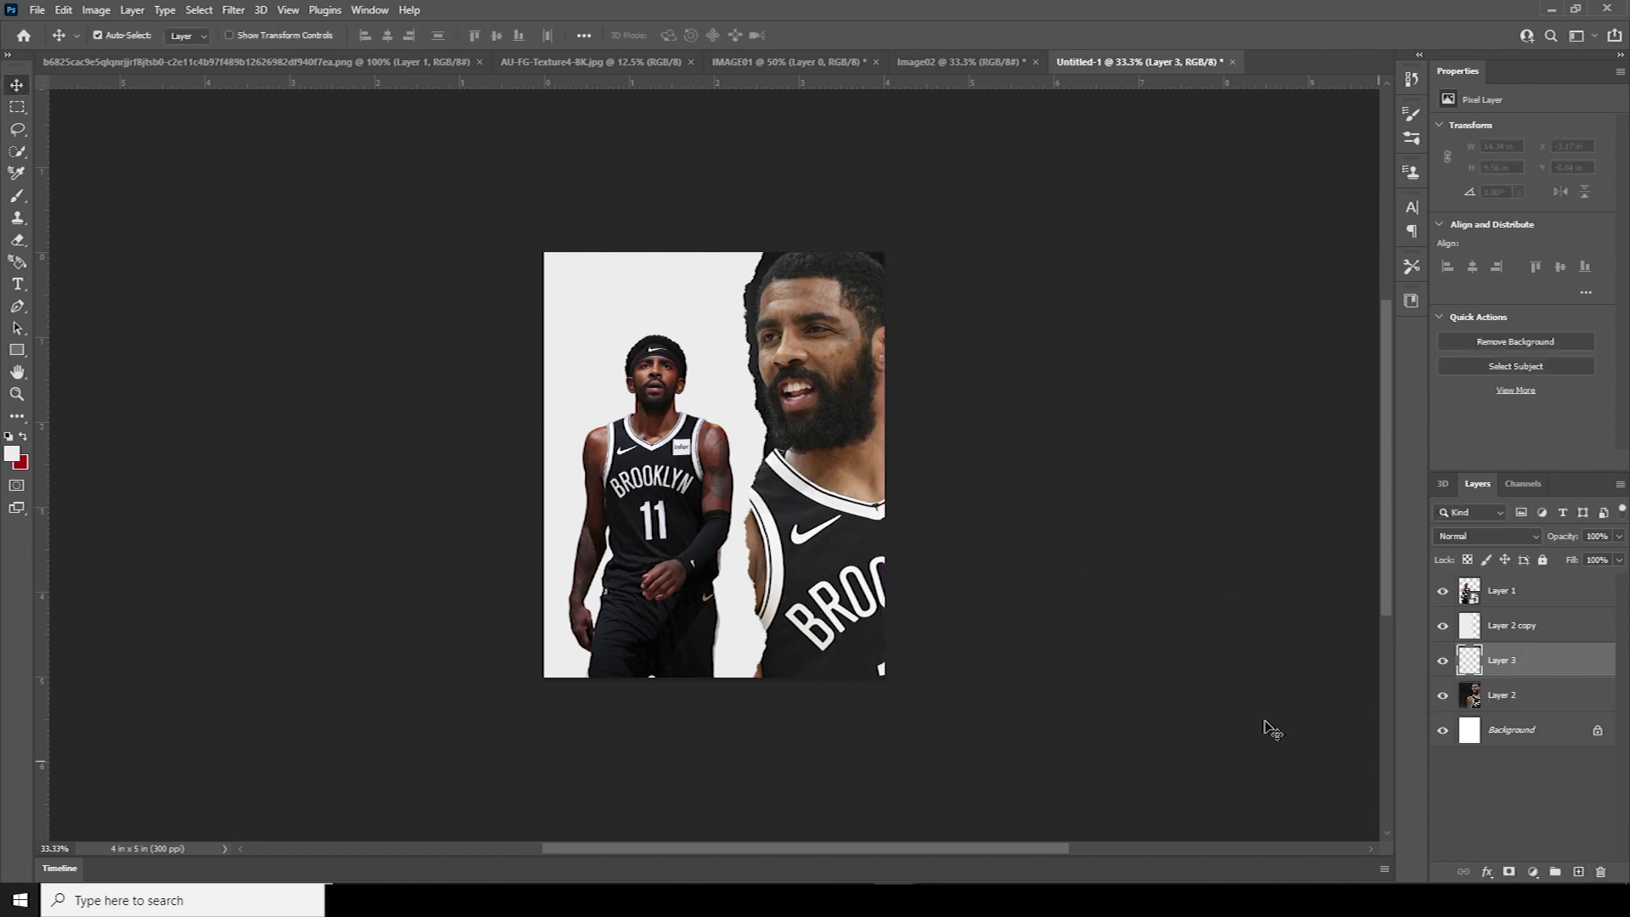
key("b")
left_click(123, 36)
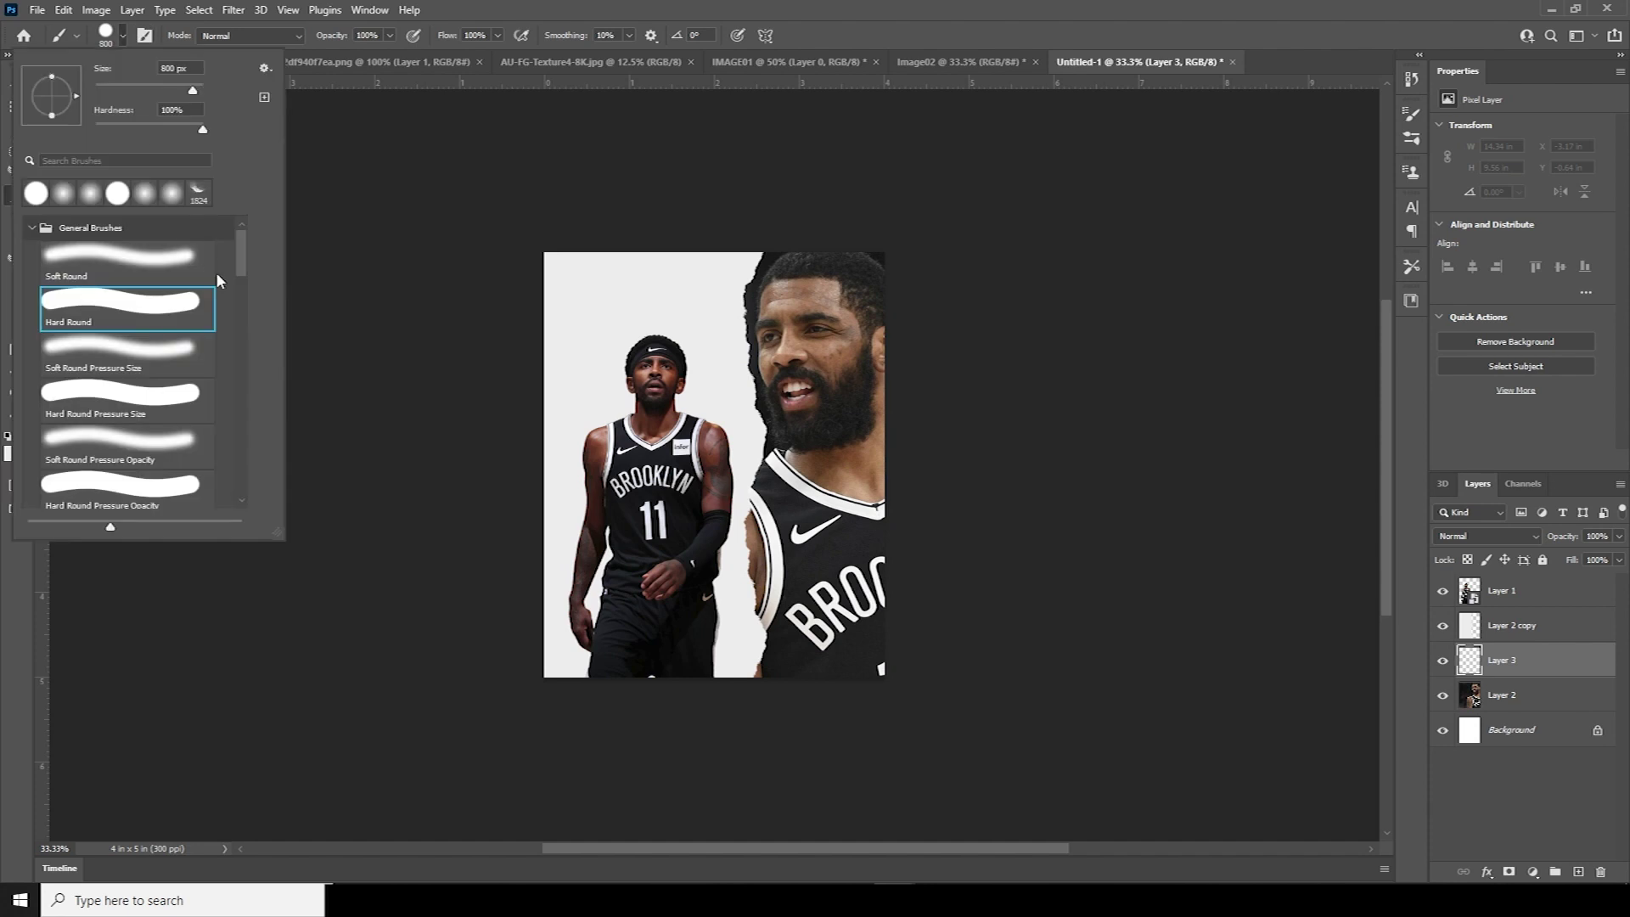
double_click(170, 261)
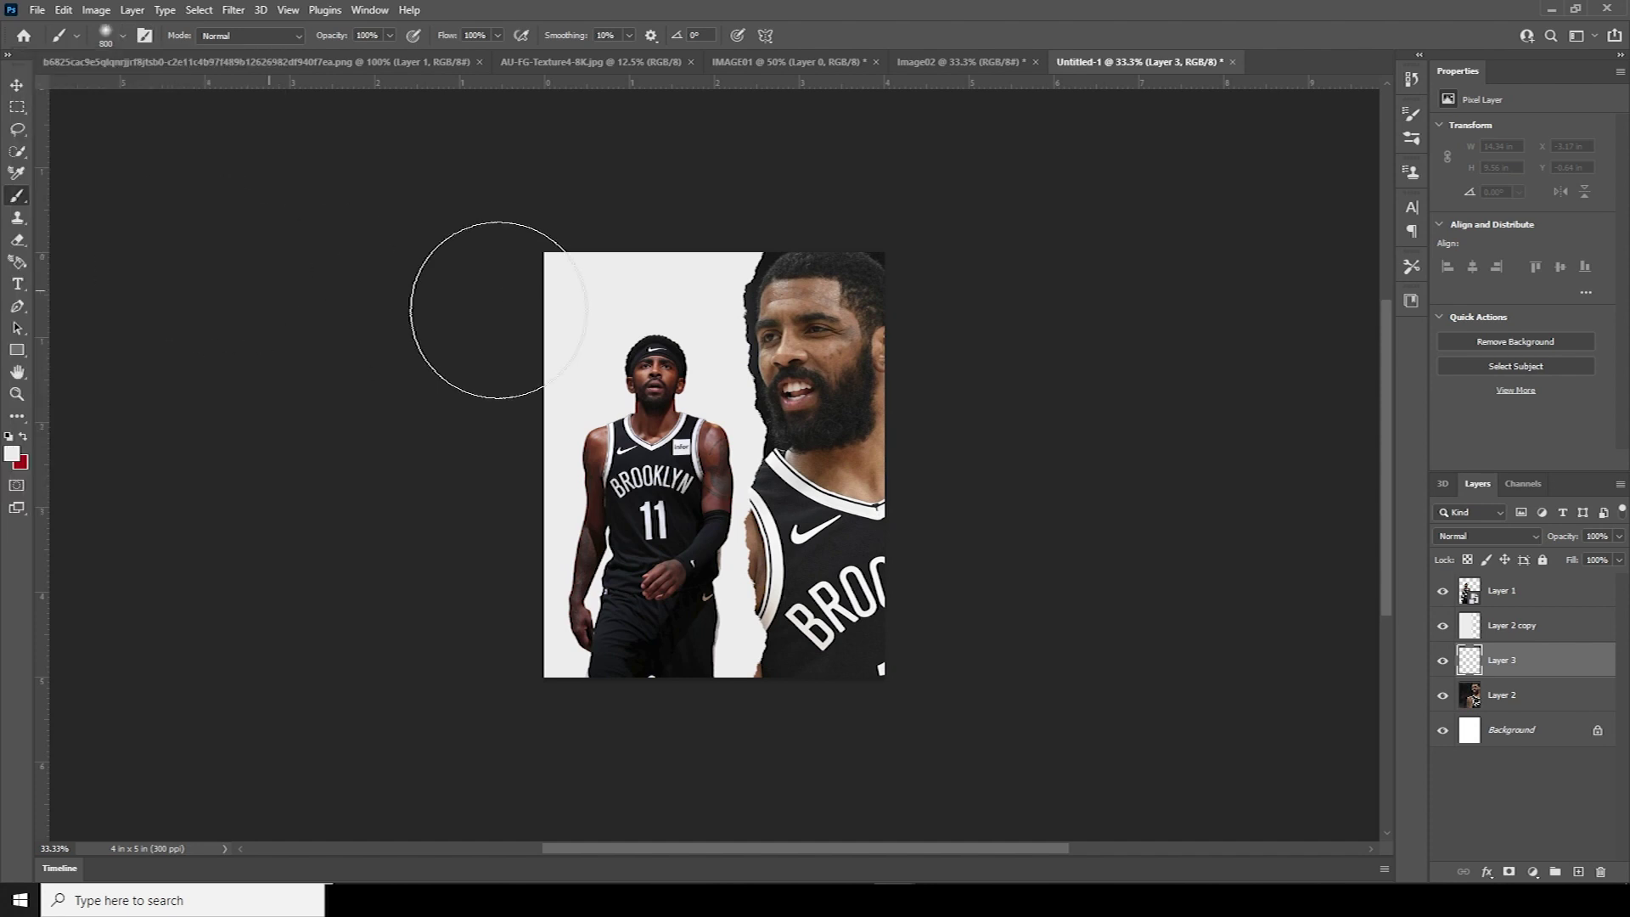
left_click(12, 454)
left_click(1019, 467)
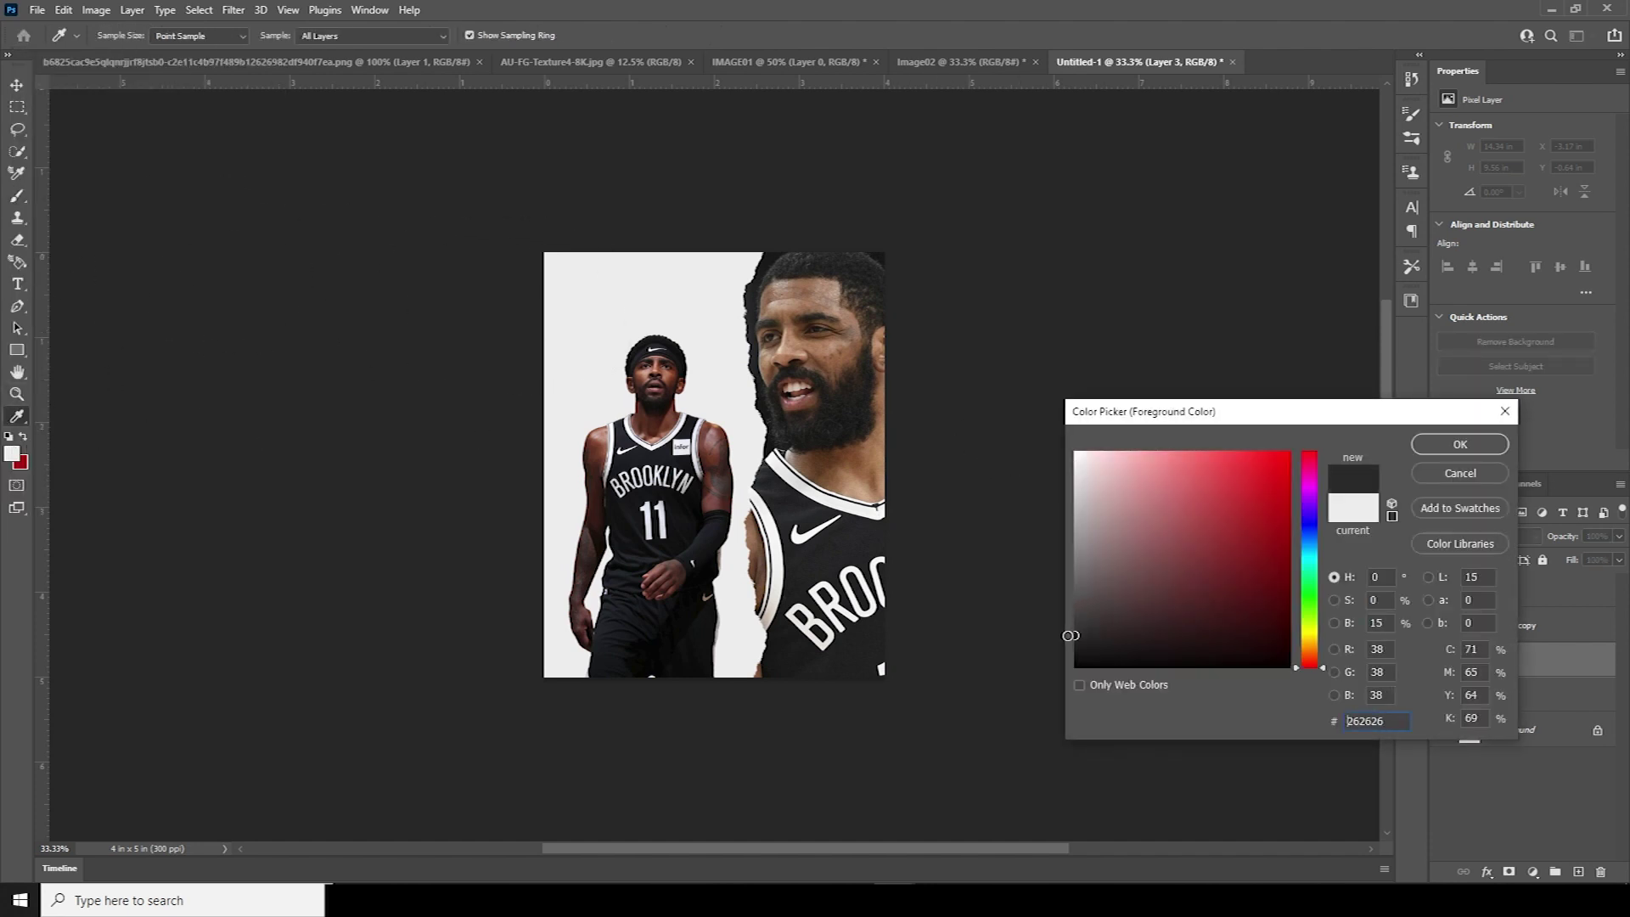
left_click(1459, 444)
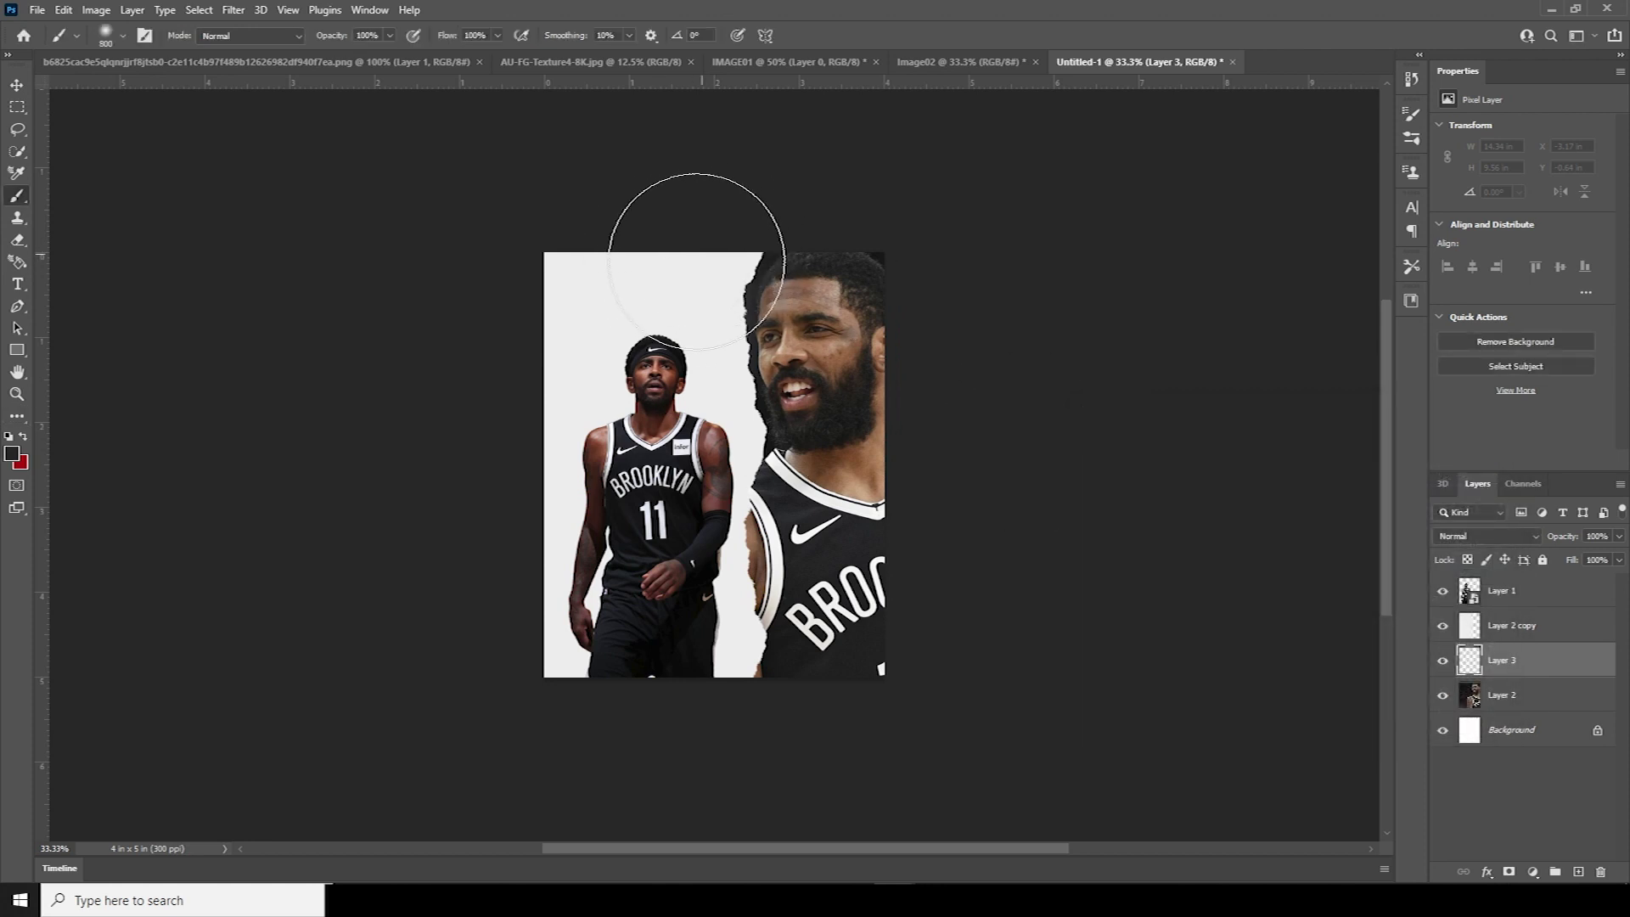
mouse_move(675, 291)
left_mouse_down()
mouse_move(663, 575)
mouse_move(676, 680)
left_mouse_up()
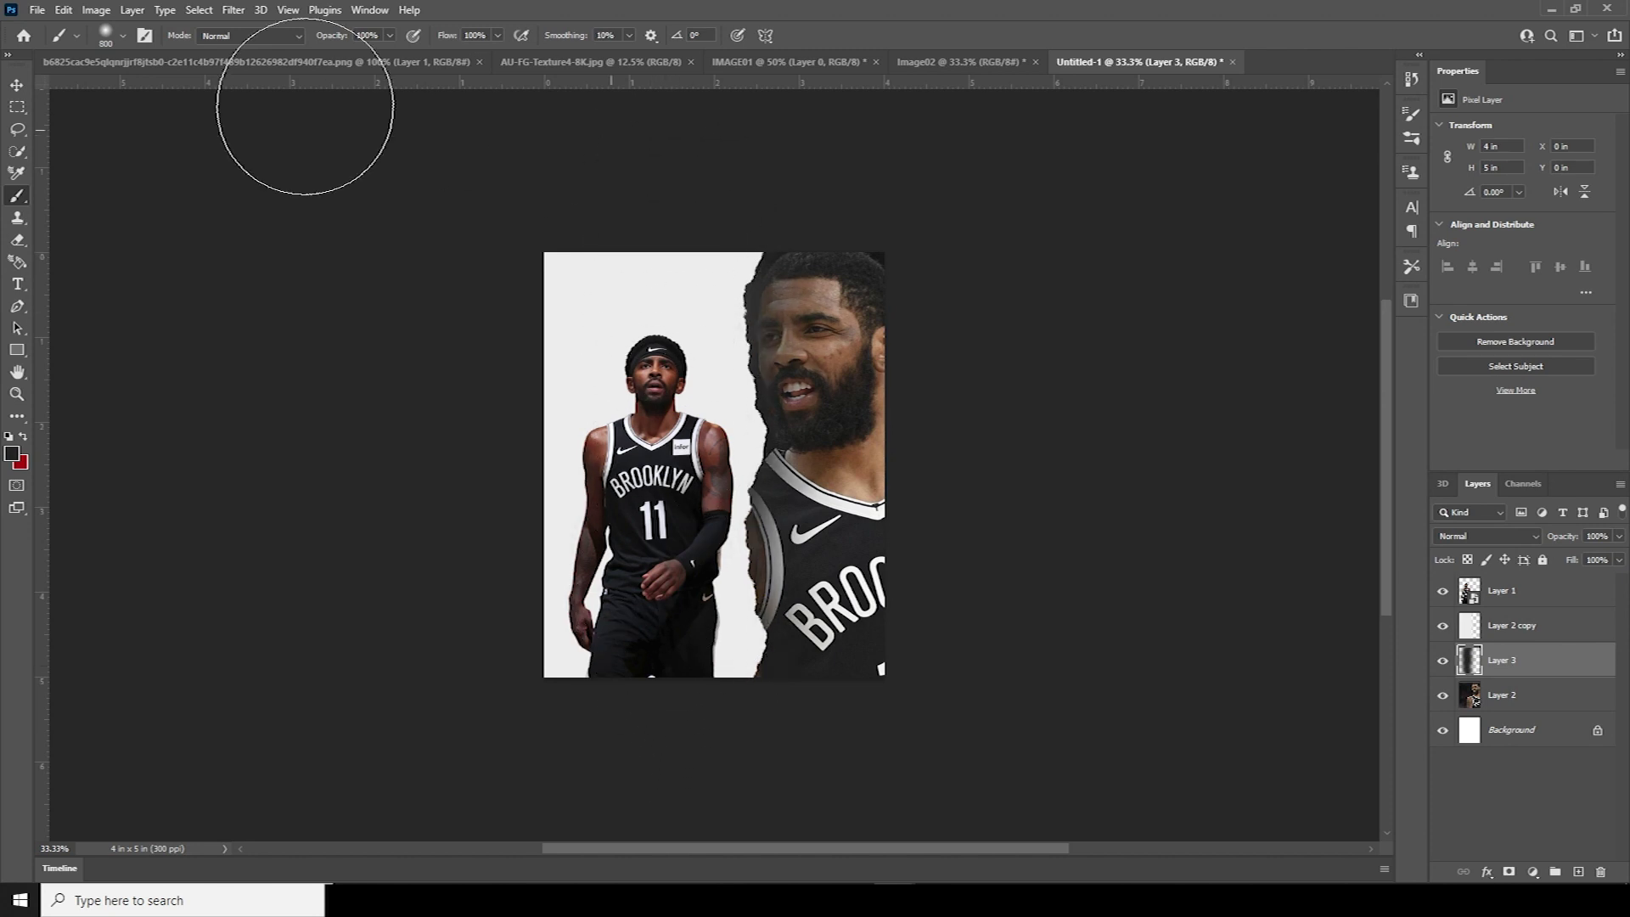
Erase the dark shading over the close-up face with a Soft Round eraser enlarged to 600 px
key("e")
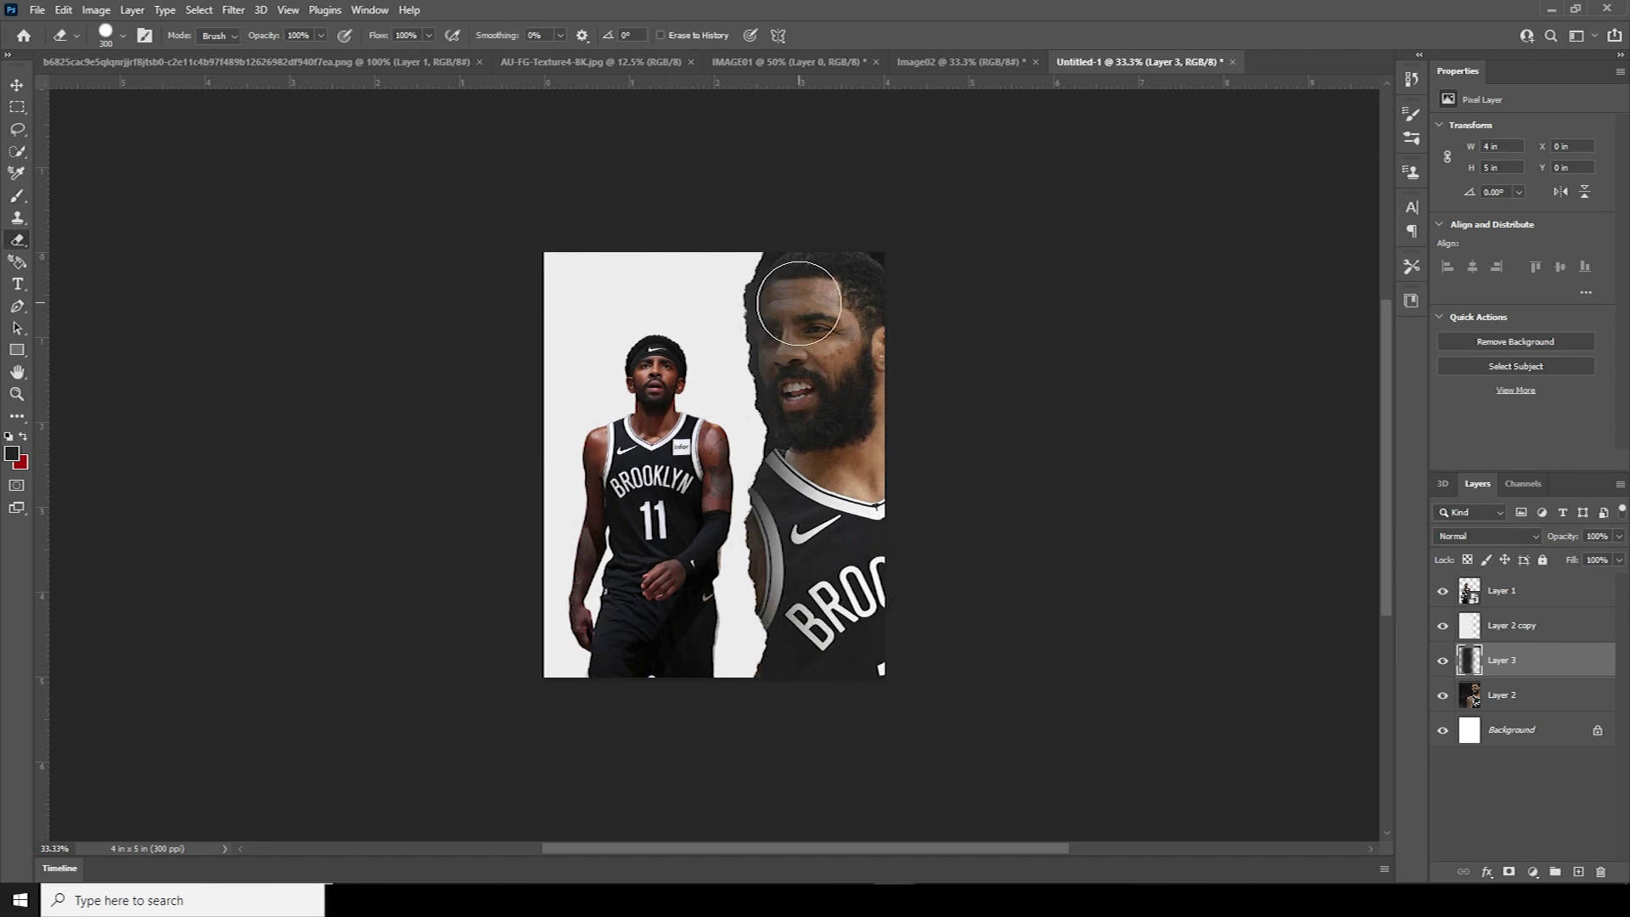
left_click(123, 36)
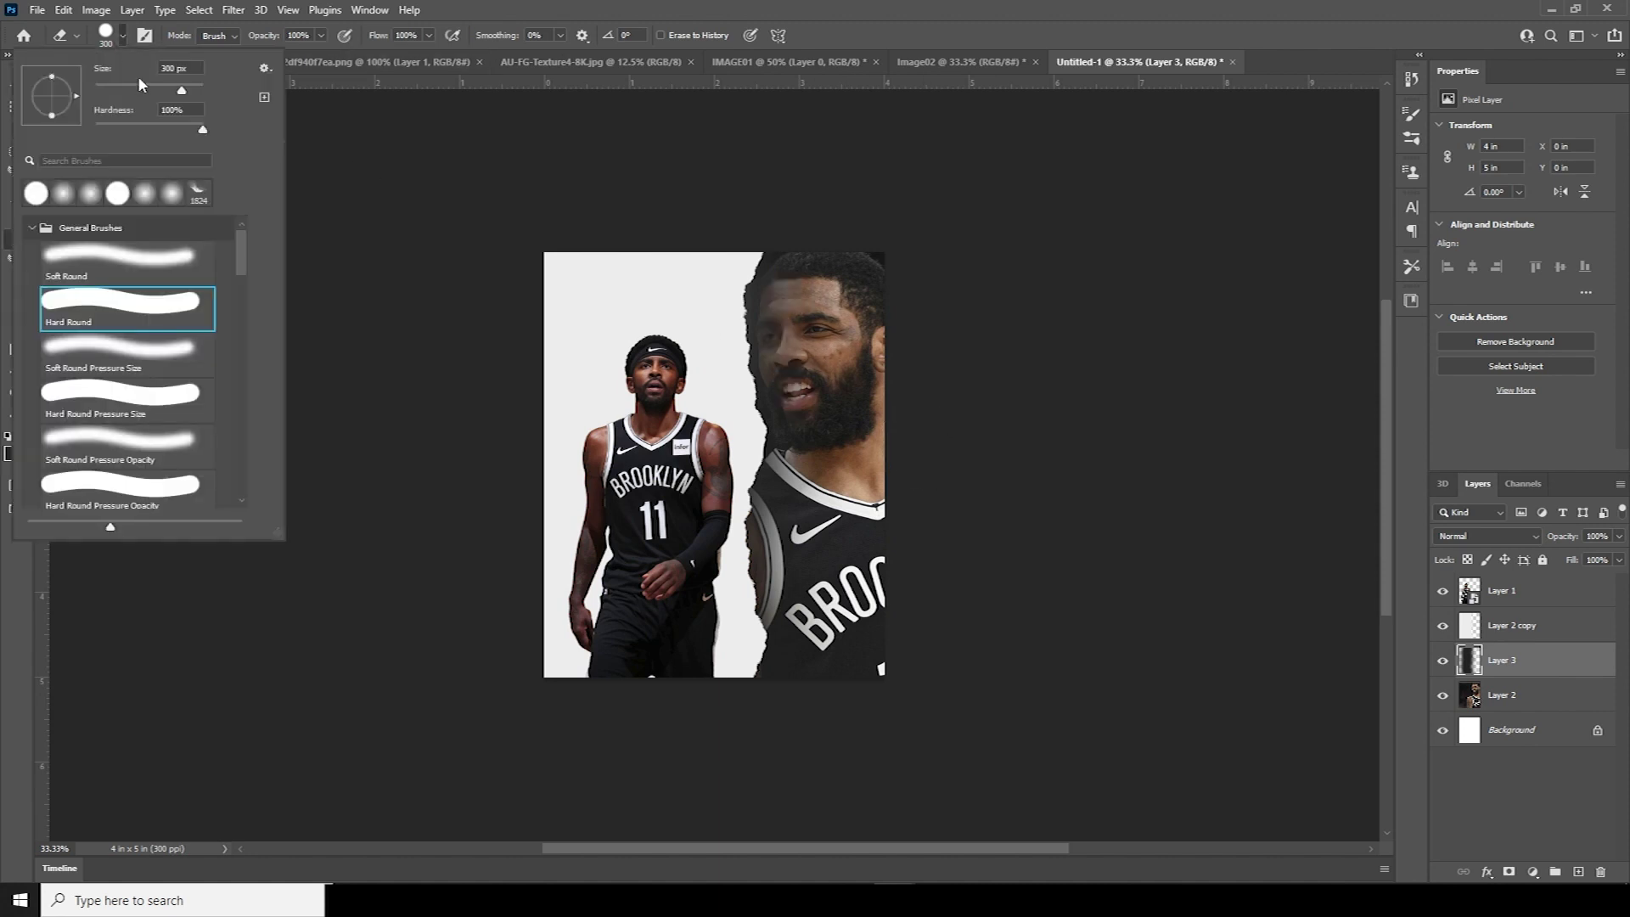
double_click(182, 264)
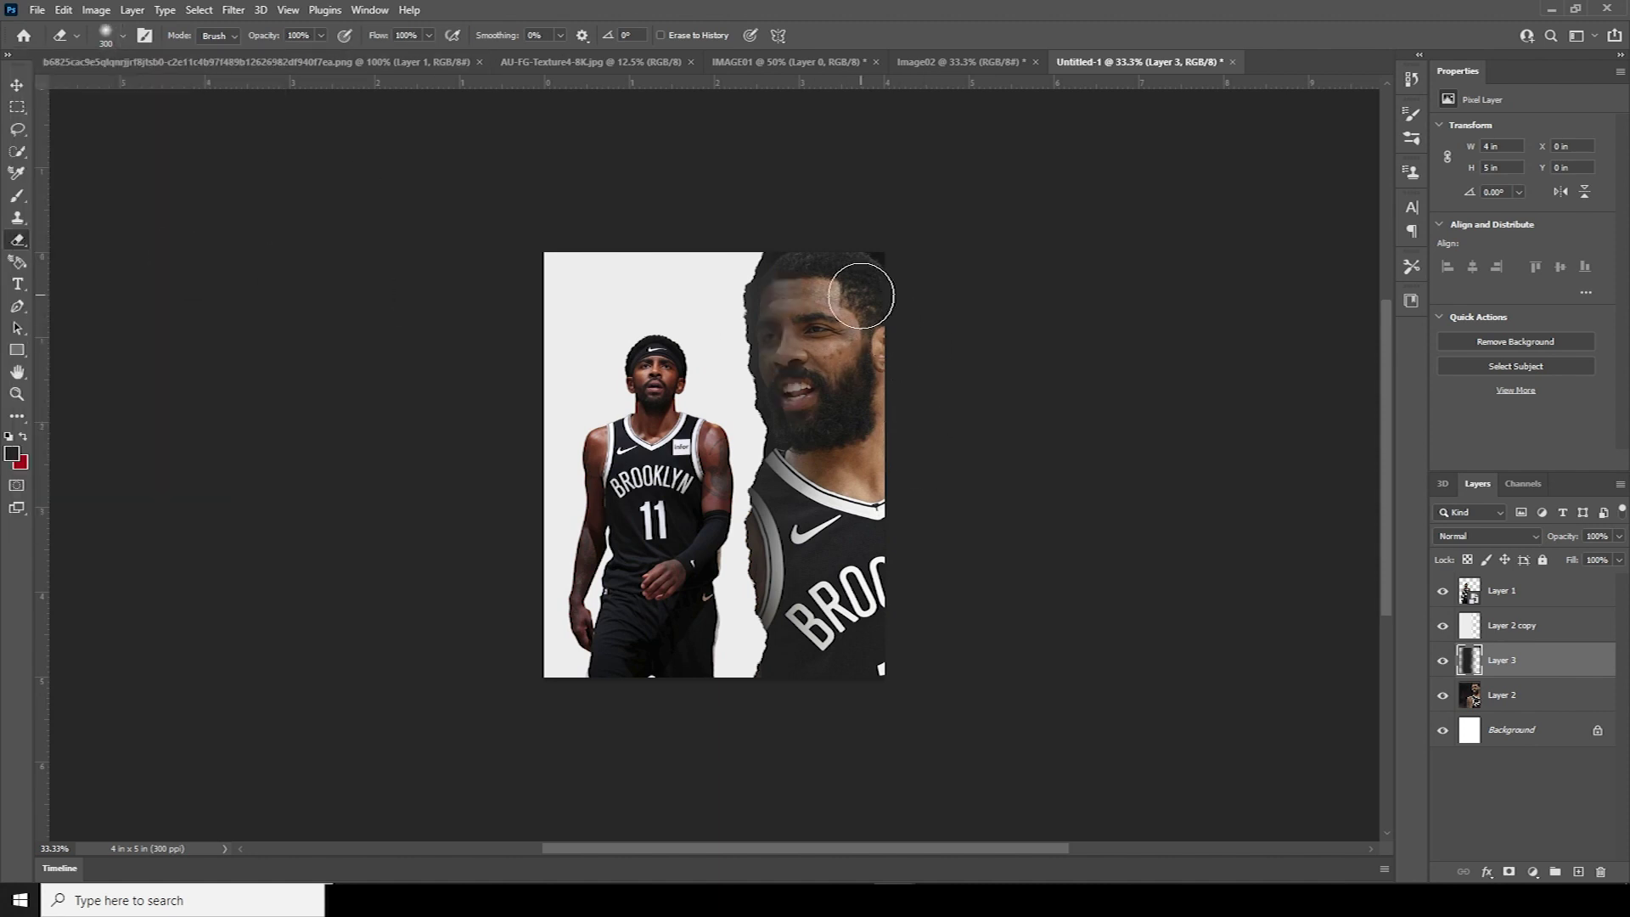
key("bracketright")
key("bracketright")
key("bracketright")
left_click_drag(856, 433, 909, 292)
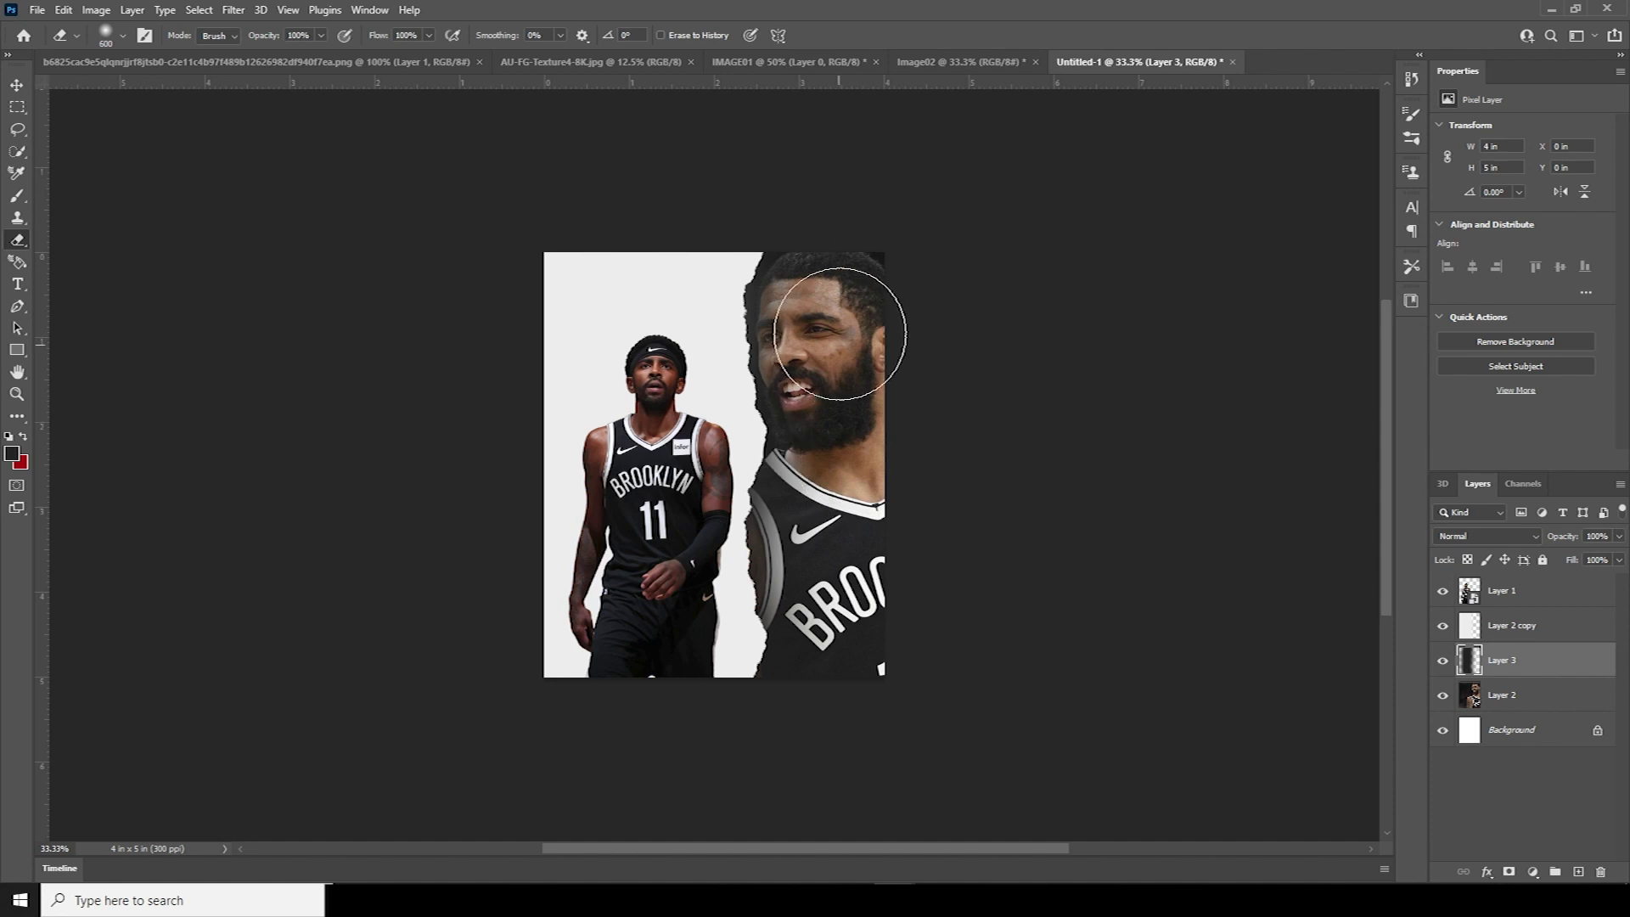
Shift the close-up photo layer slightly right to X -3.03 in, away from the torn edge
left_click(17, 85)
left_click(1514, 707)
key("ctrl+t")
left_click_drag(839, 580, 851, 580)
key("Return")
Enlarge the full-length player cutout to about 2.16 x 4.60 in and place it at about X 0.19 in, Y 0.87 in
left_click(656, 501)
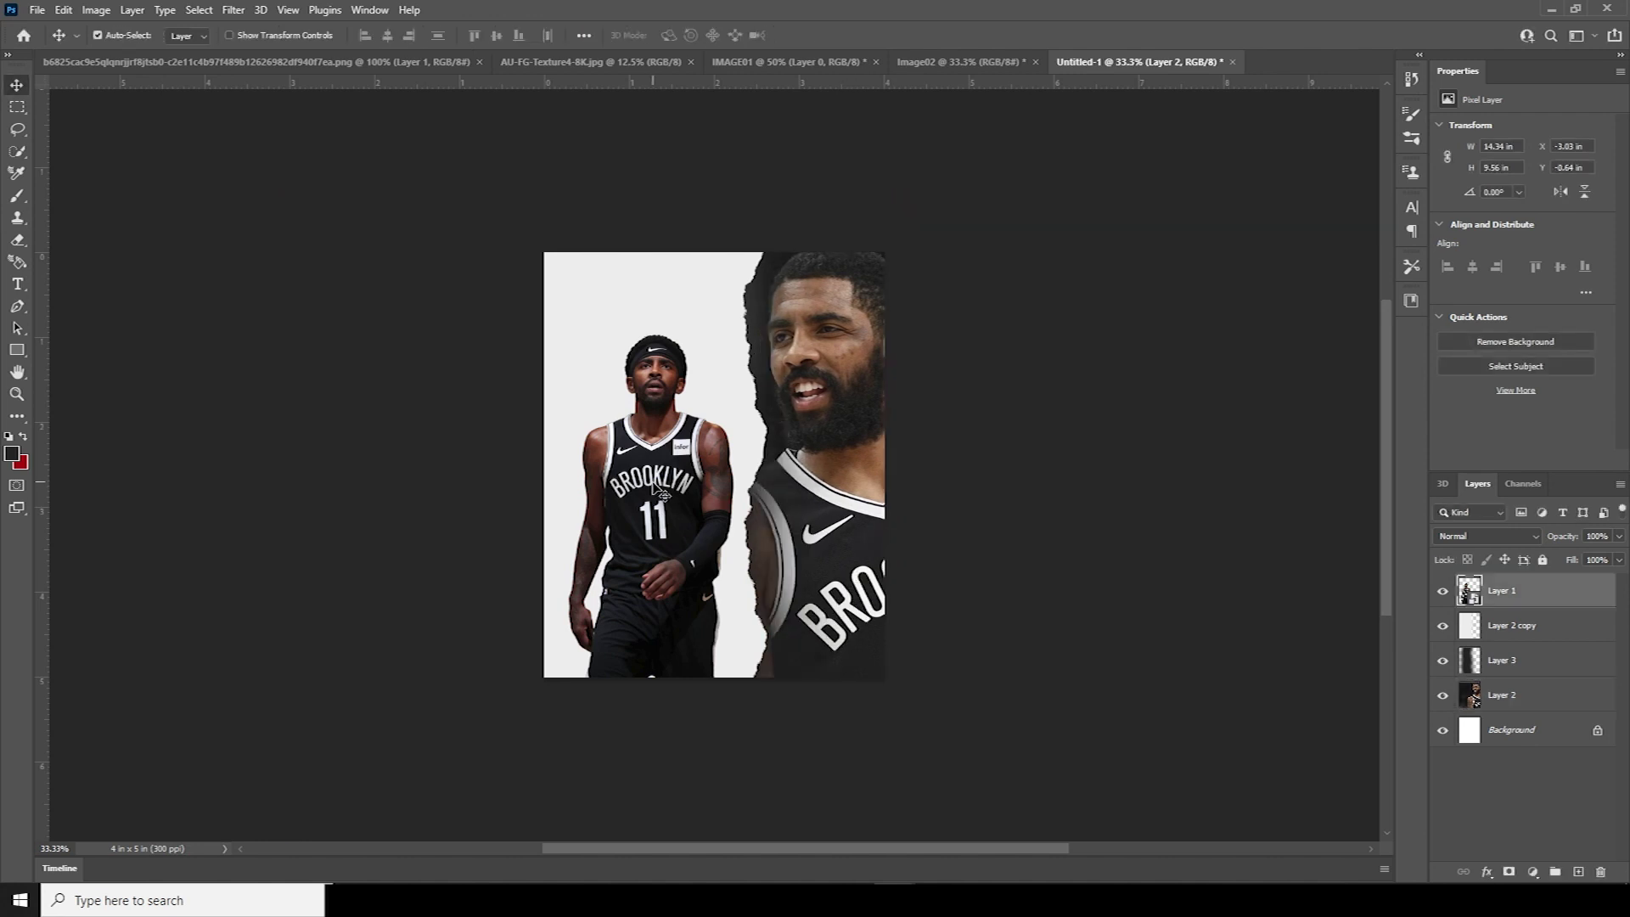
left_click_drag(671, 508, 677, 503)
key("ctrl+t")
left_click_drag(740, 688, 755, 704)
left_click_drag(666, 558, 662, 571)
key("Return")
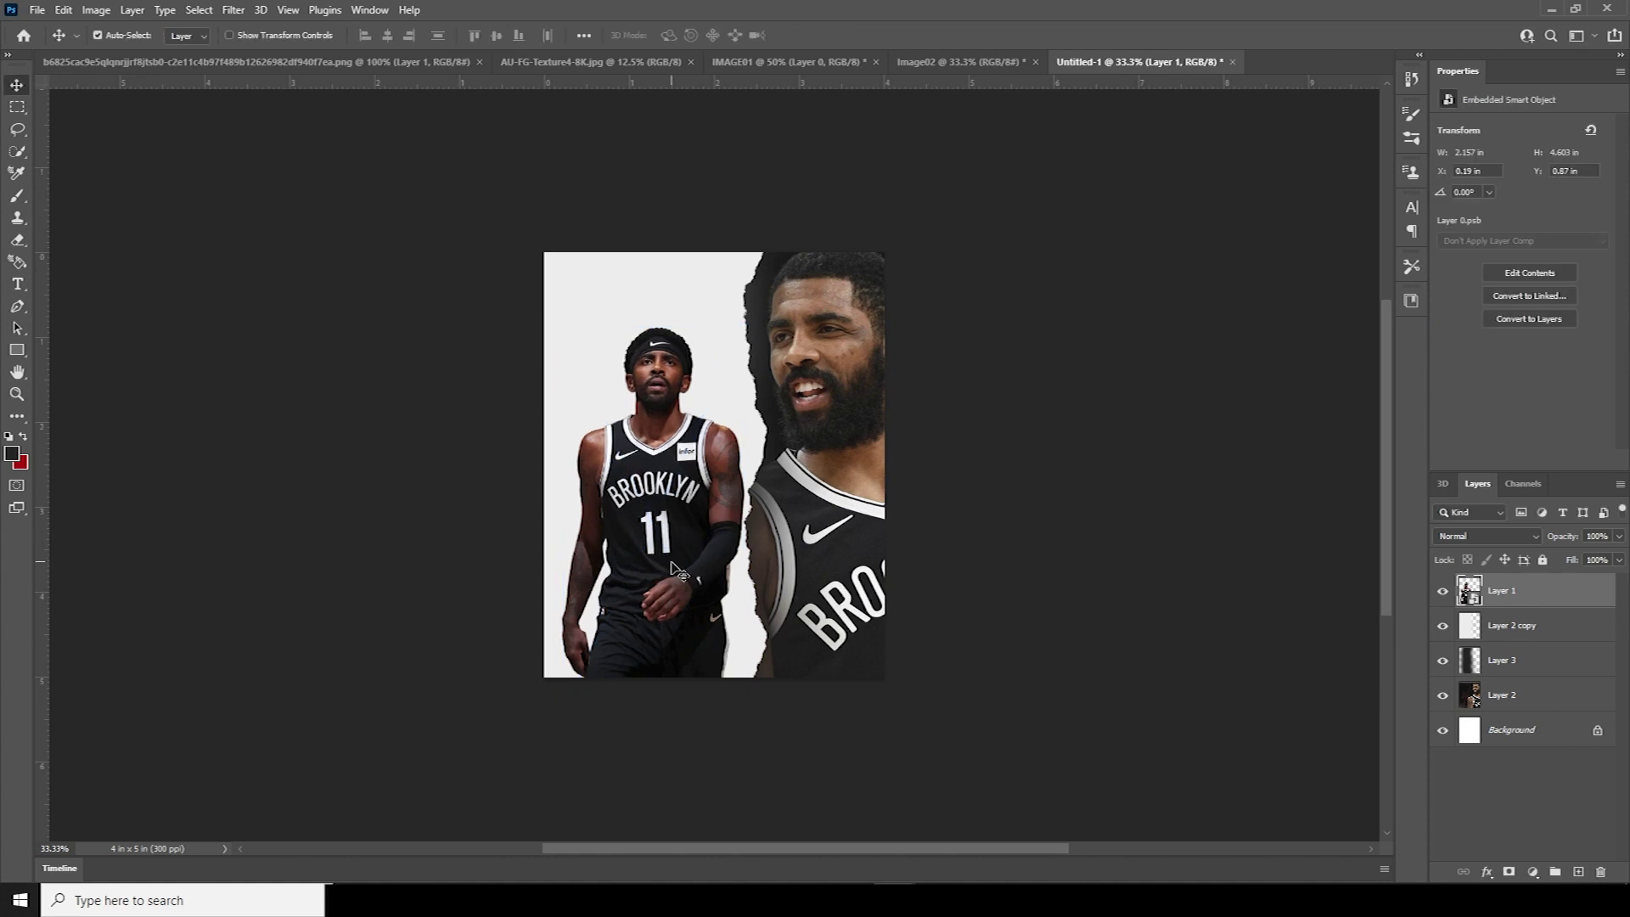
Nudge the player cutout left and down to X 0.15 in, Y 0.89 in
key("Left")
key("Left")
key("Left")
key("Left")
key("Left")
key("Left")
key("Left")
key("Left")
key("Left")
key("Down")
key("Down")
key("Down")
key("Down")
key("Down")
key("Down")
key("Left")
key("Left")
key("Left")
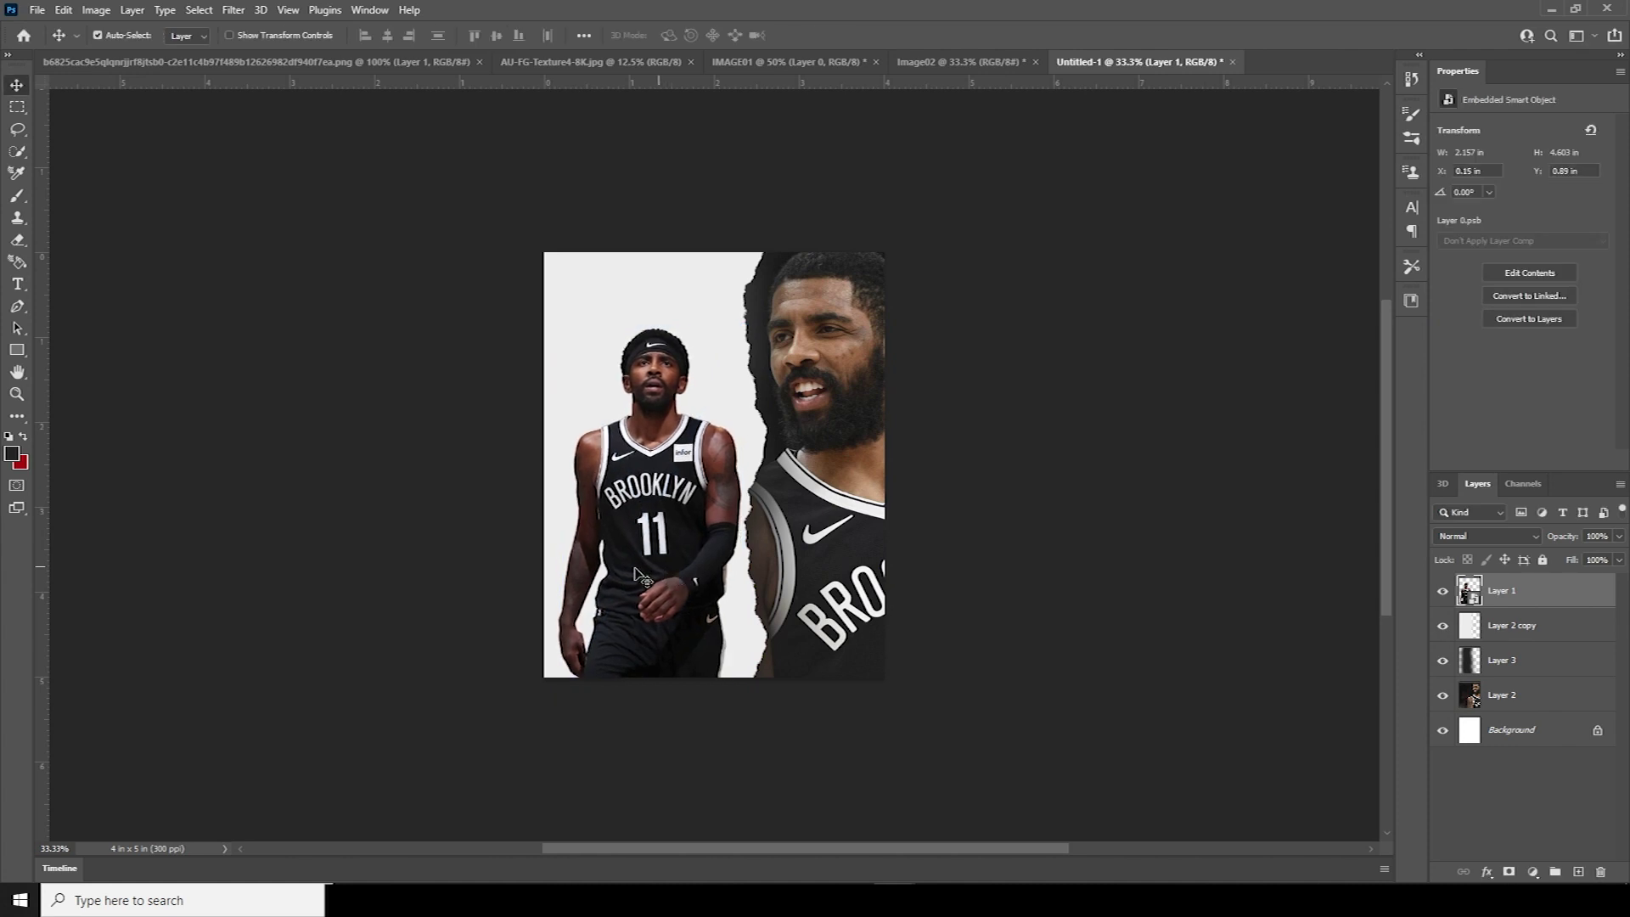
Add the text "NBA POSTER DESIGN" above the cutout's head, scaled down to 10.99 pt
left_click(14, 287)
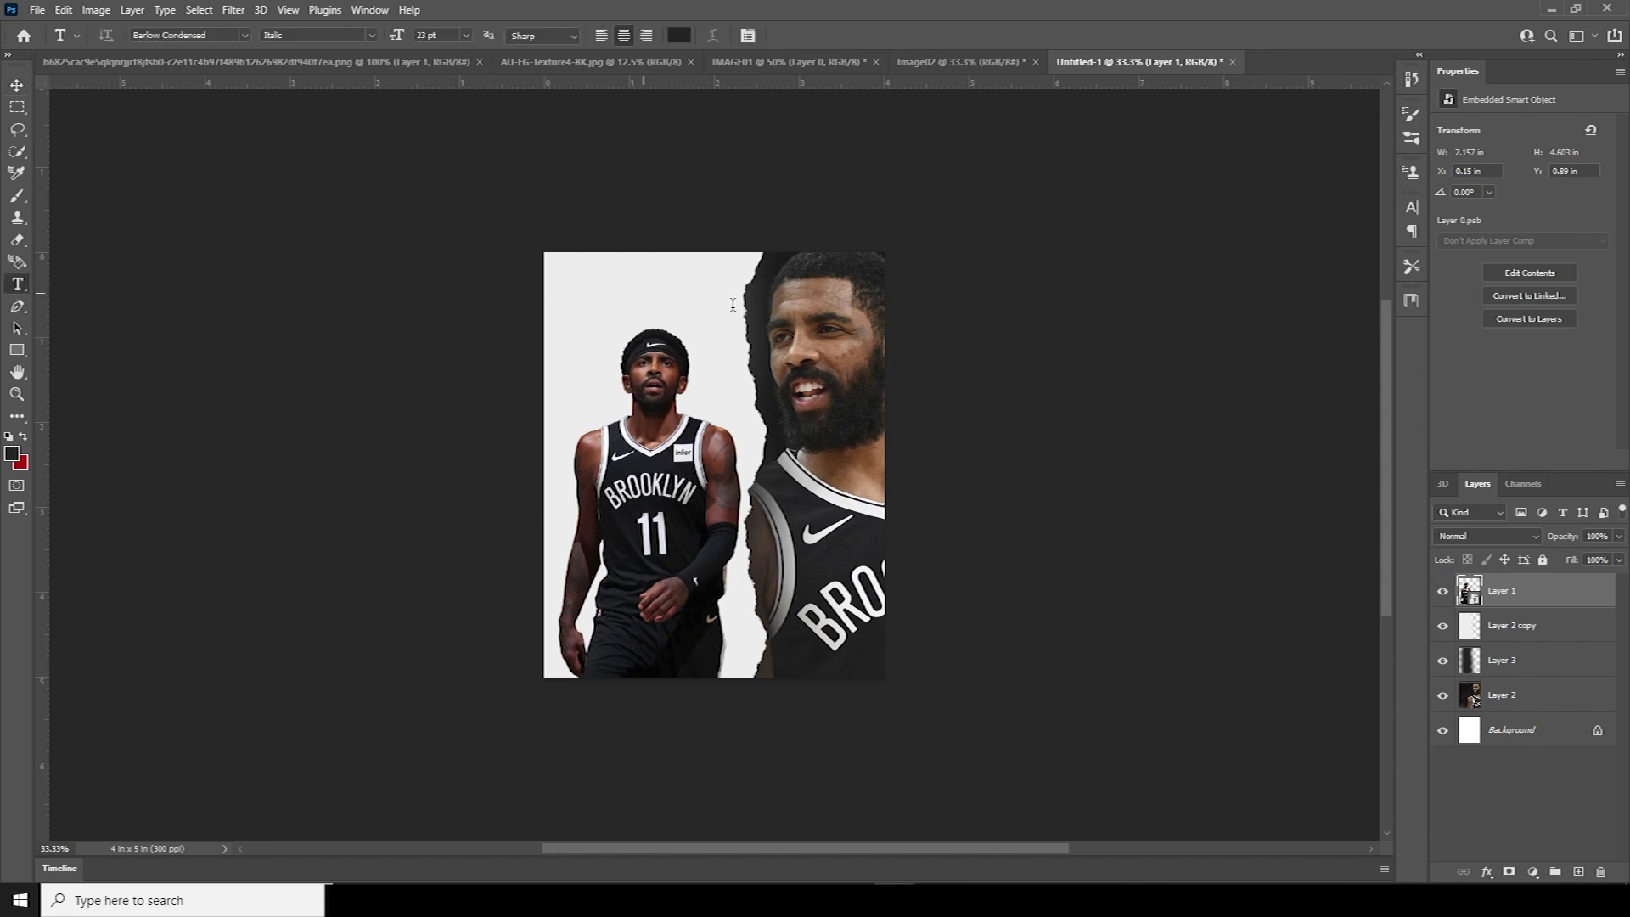
left_click(644, 294)
type("NBA POSTER DESIGN")
key("ctrl+Return")
key("ctrl+t")
left_click_drag(662, 287, 682, 291)
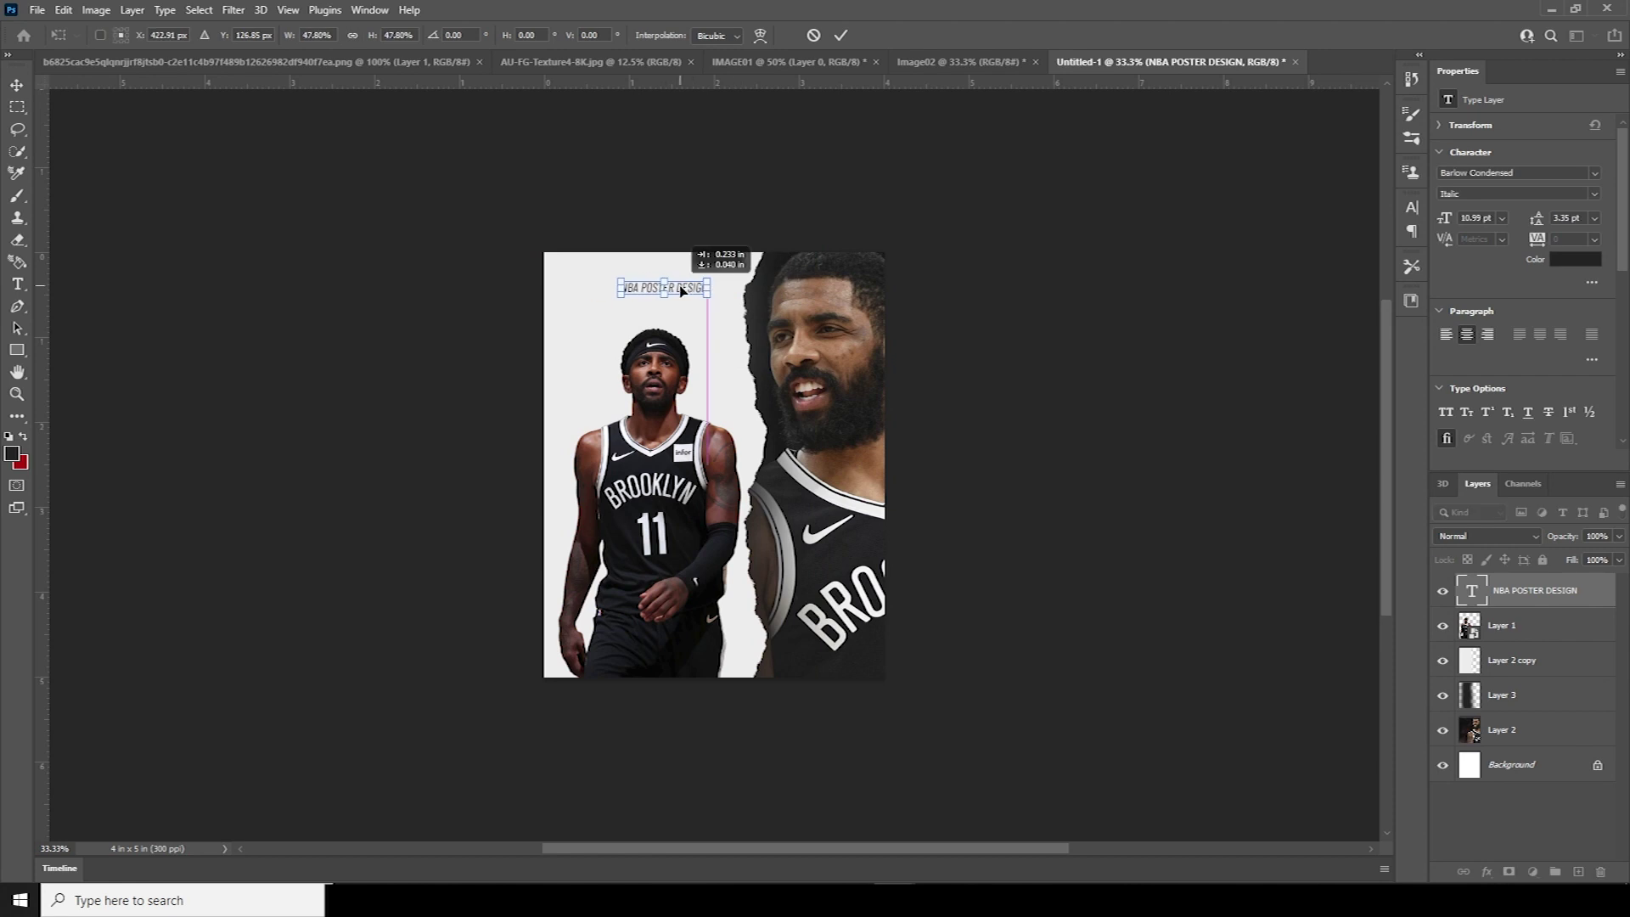
Set the "NBA POSTER DESIGN" text to the Bold style of Barlow Condensed
left_click(1583, 176)
left_click(1588, 175)
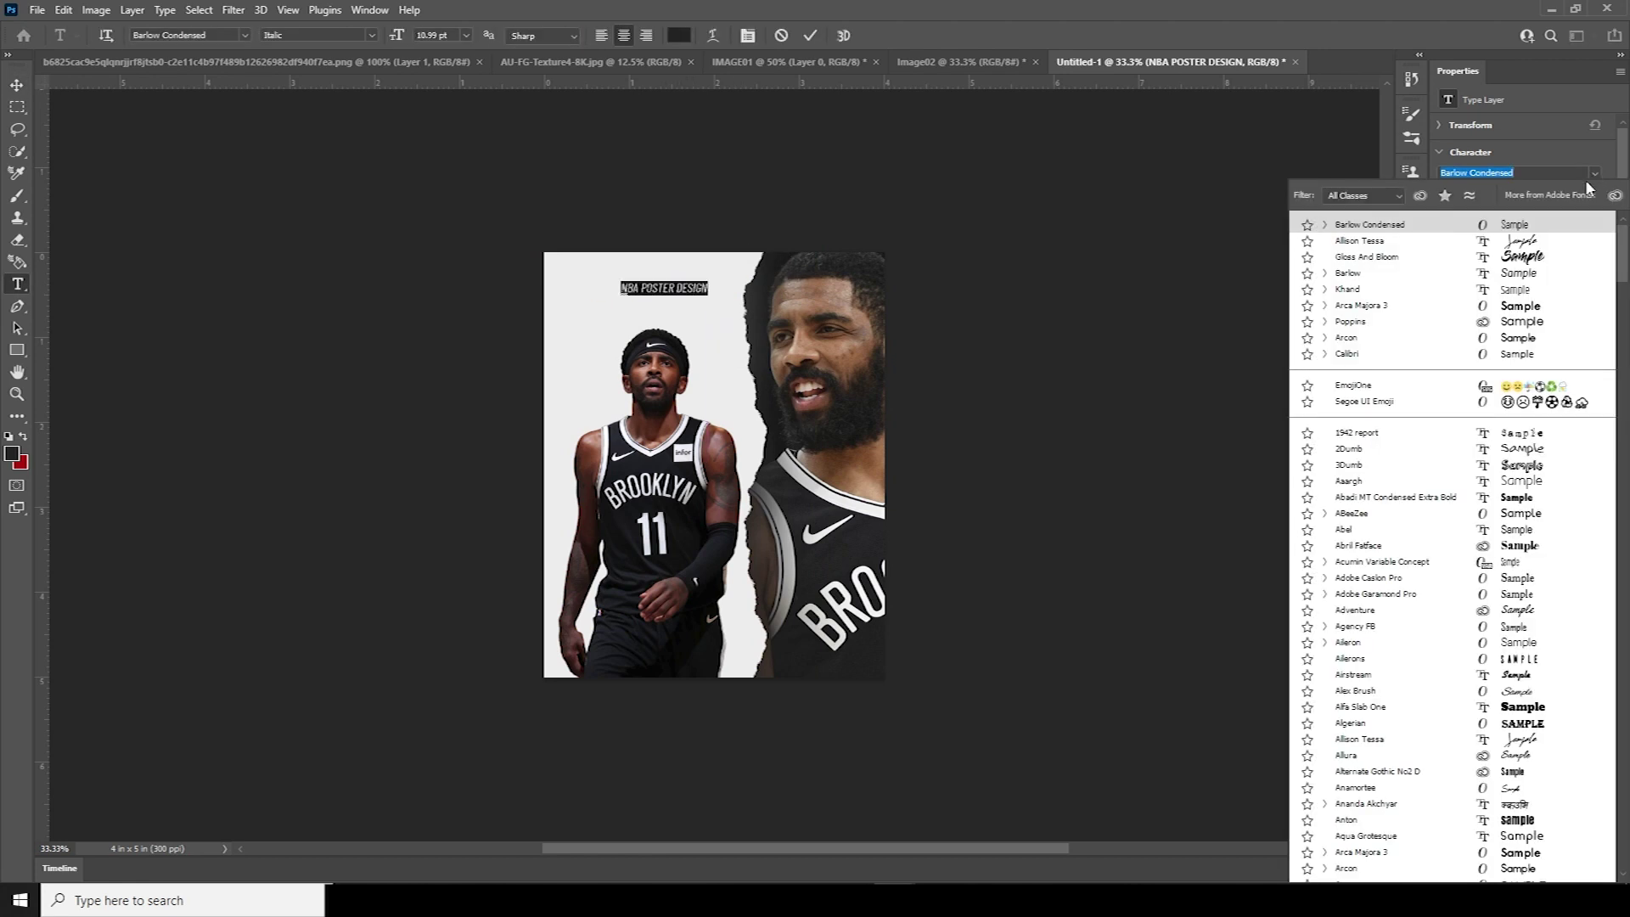
left_click(1602, 153)
left_click(1595, 195)
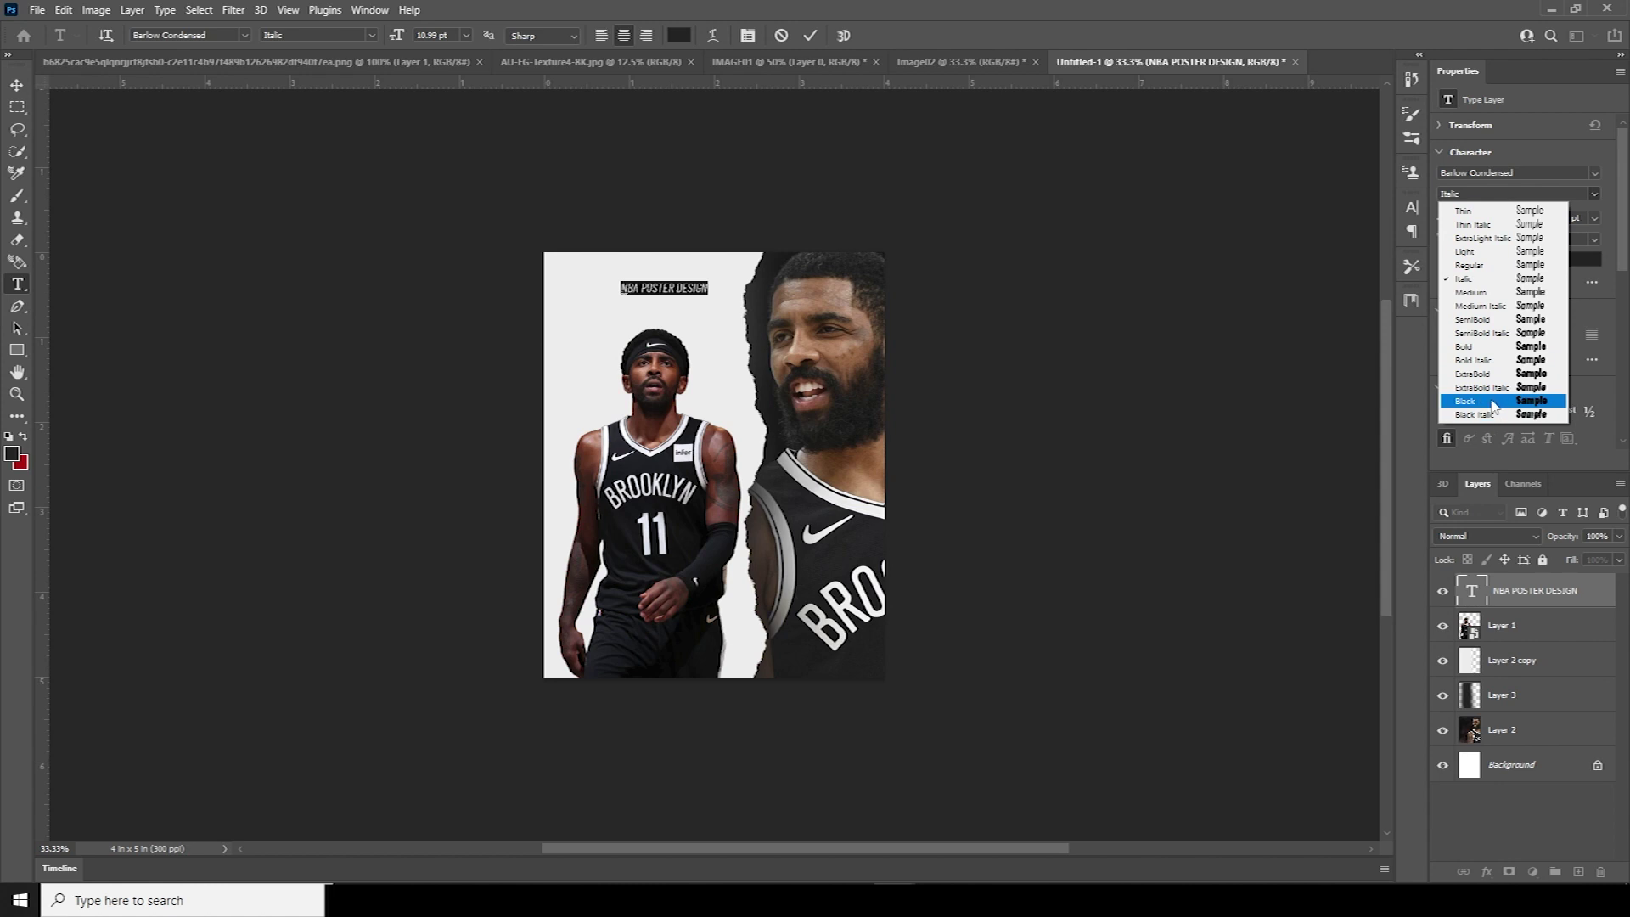
left_click(1482, 347)
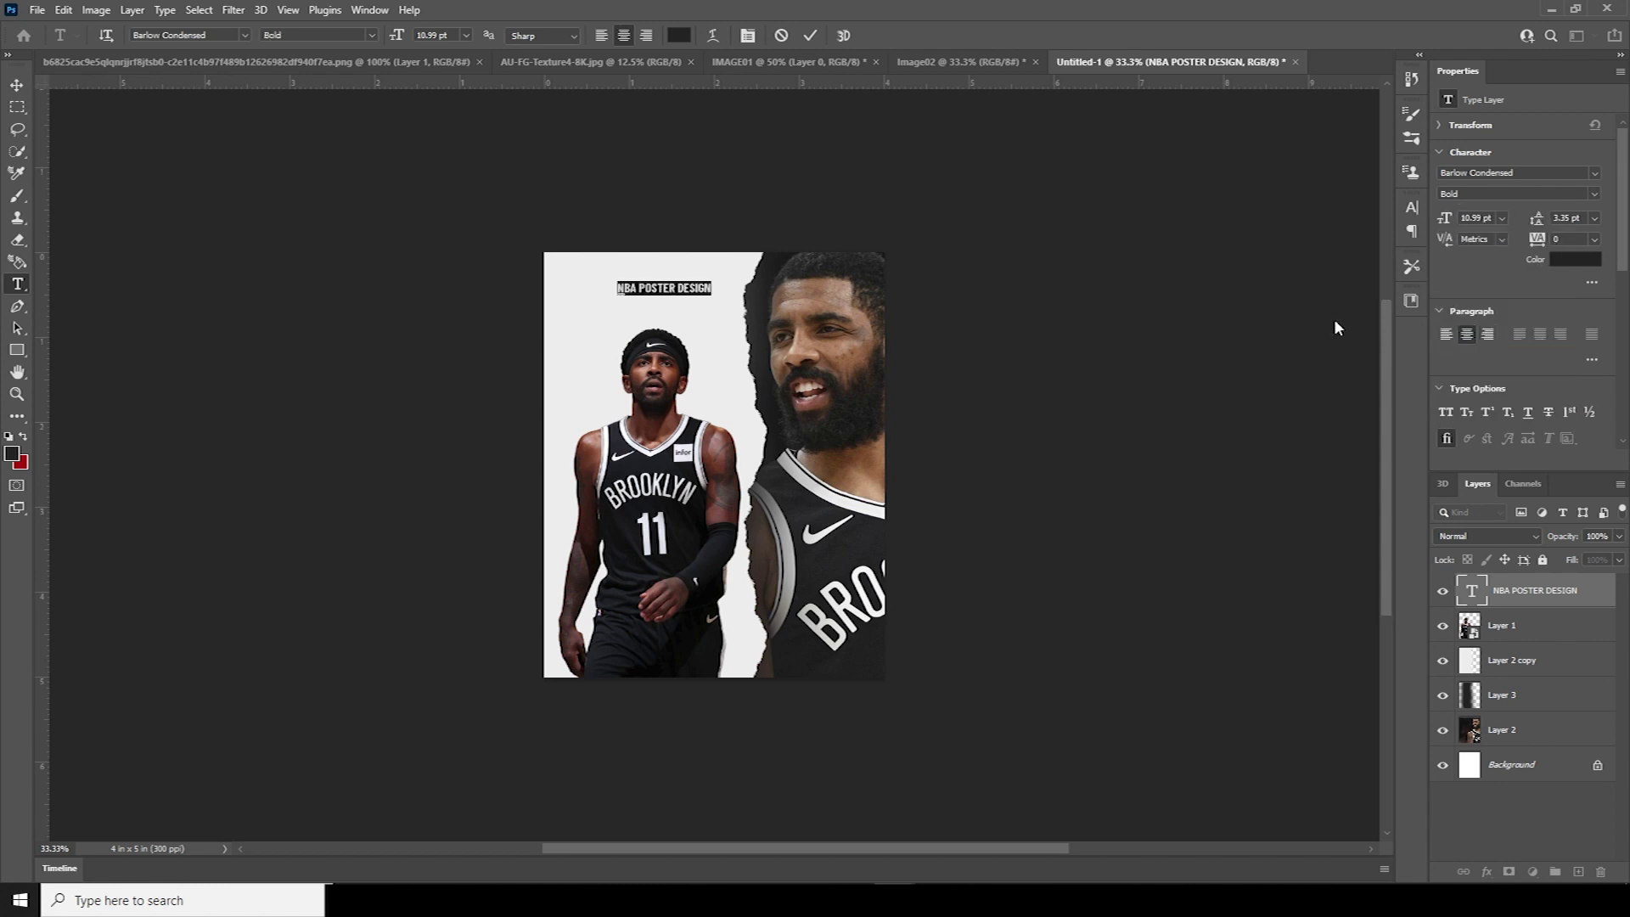
left_click(16, 85)
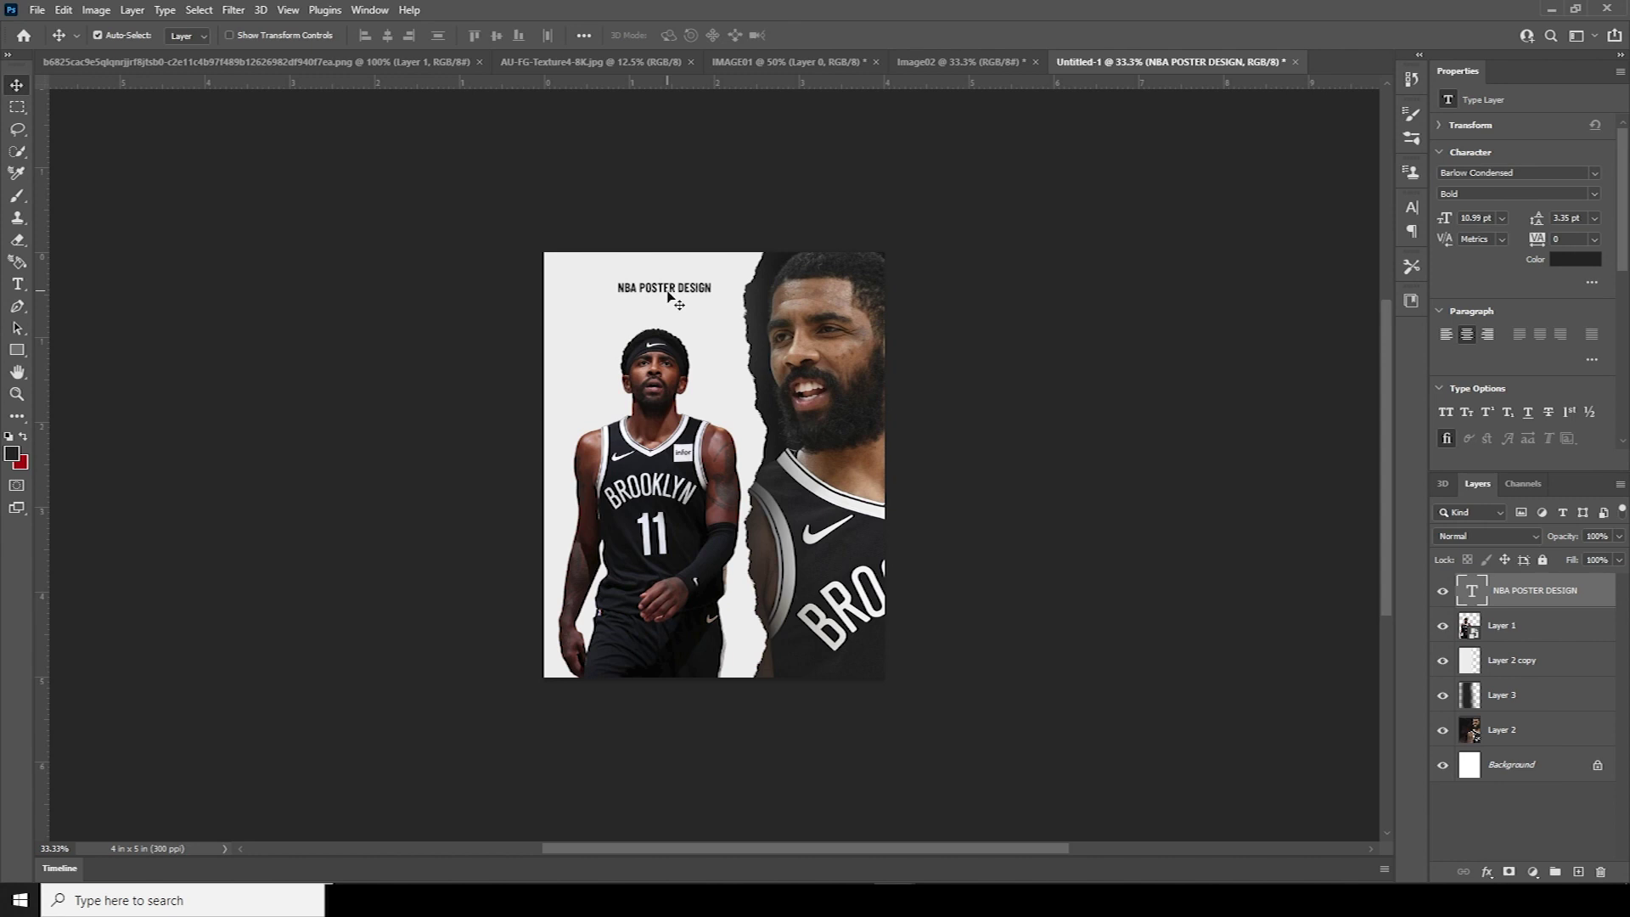
Duplicate the title text just below the original and replace the copy's wording with "Brooklyn"
left_click_drag(668, 293, 664, 316)
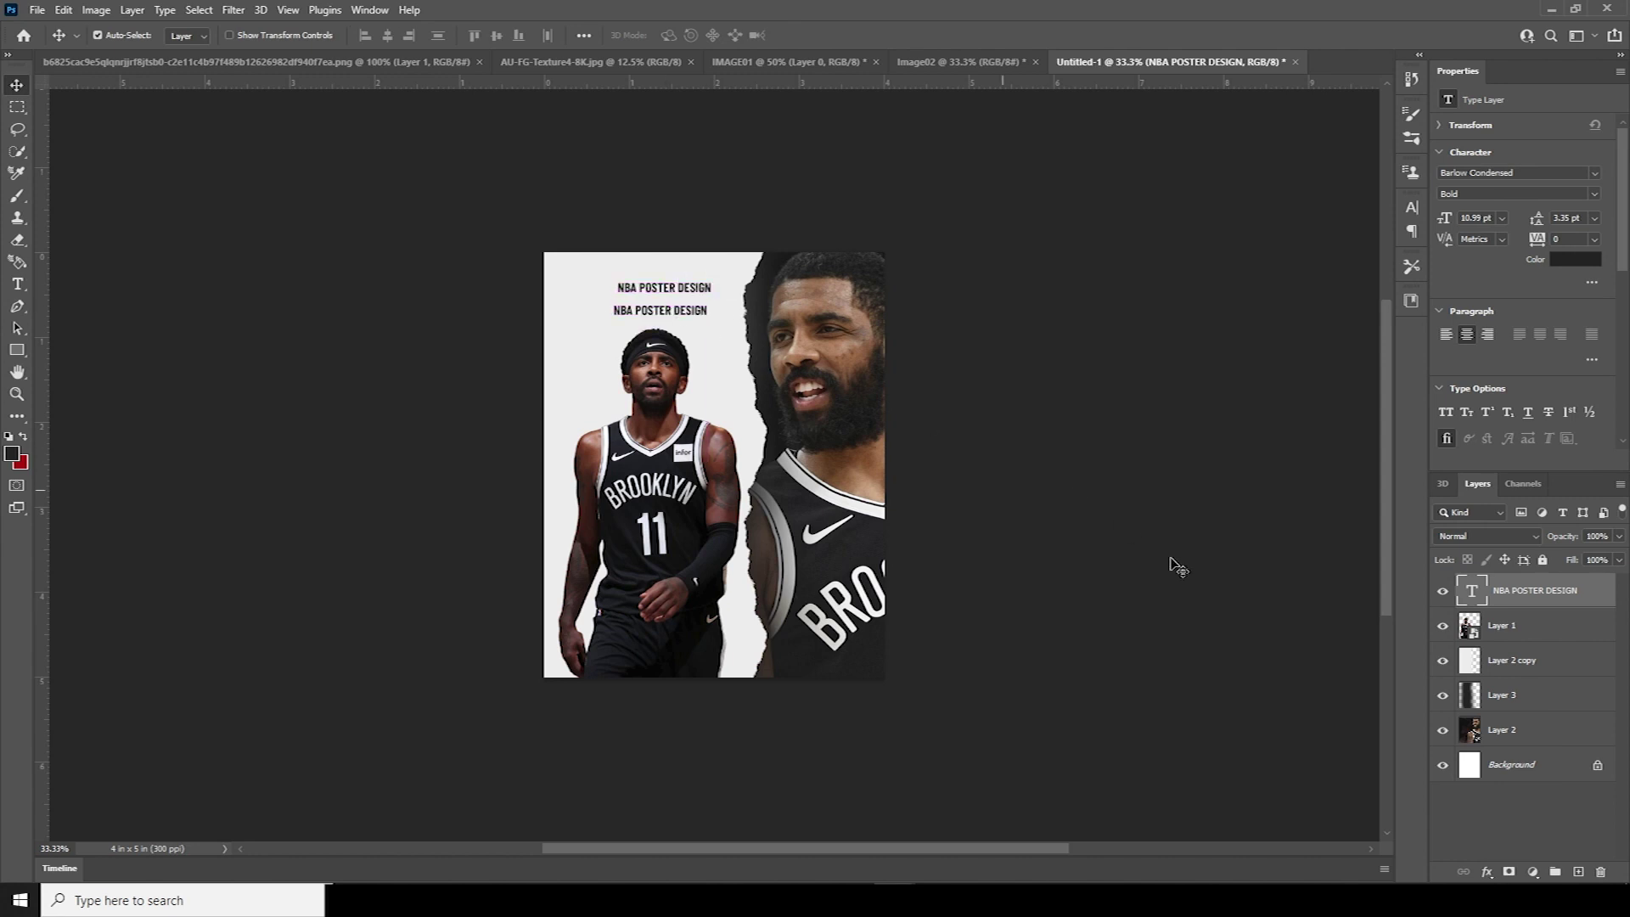
double_click(1466, 599)
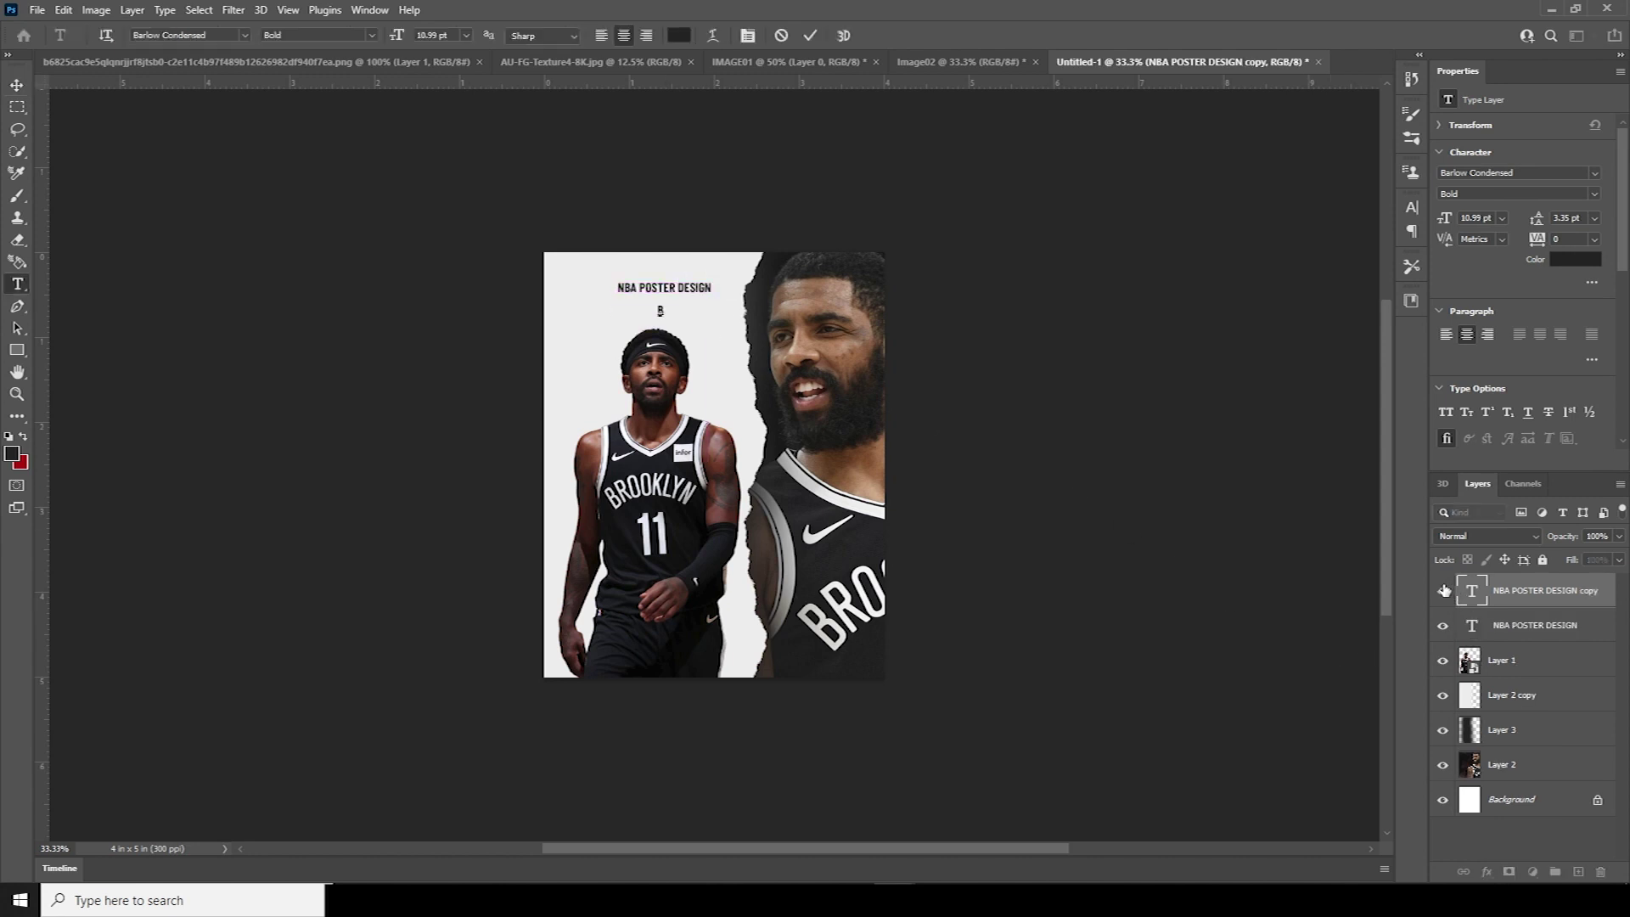
type("Brookl")
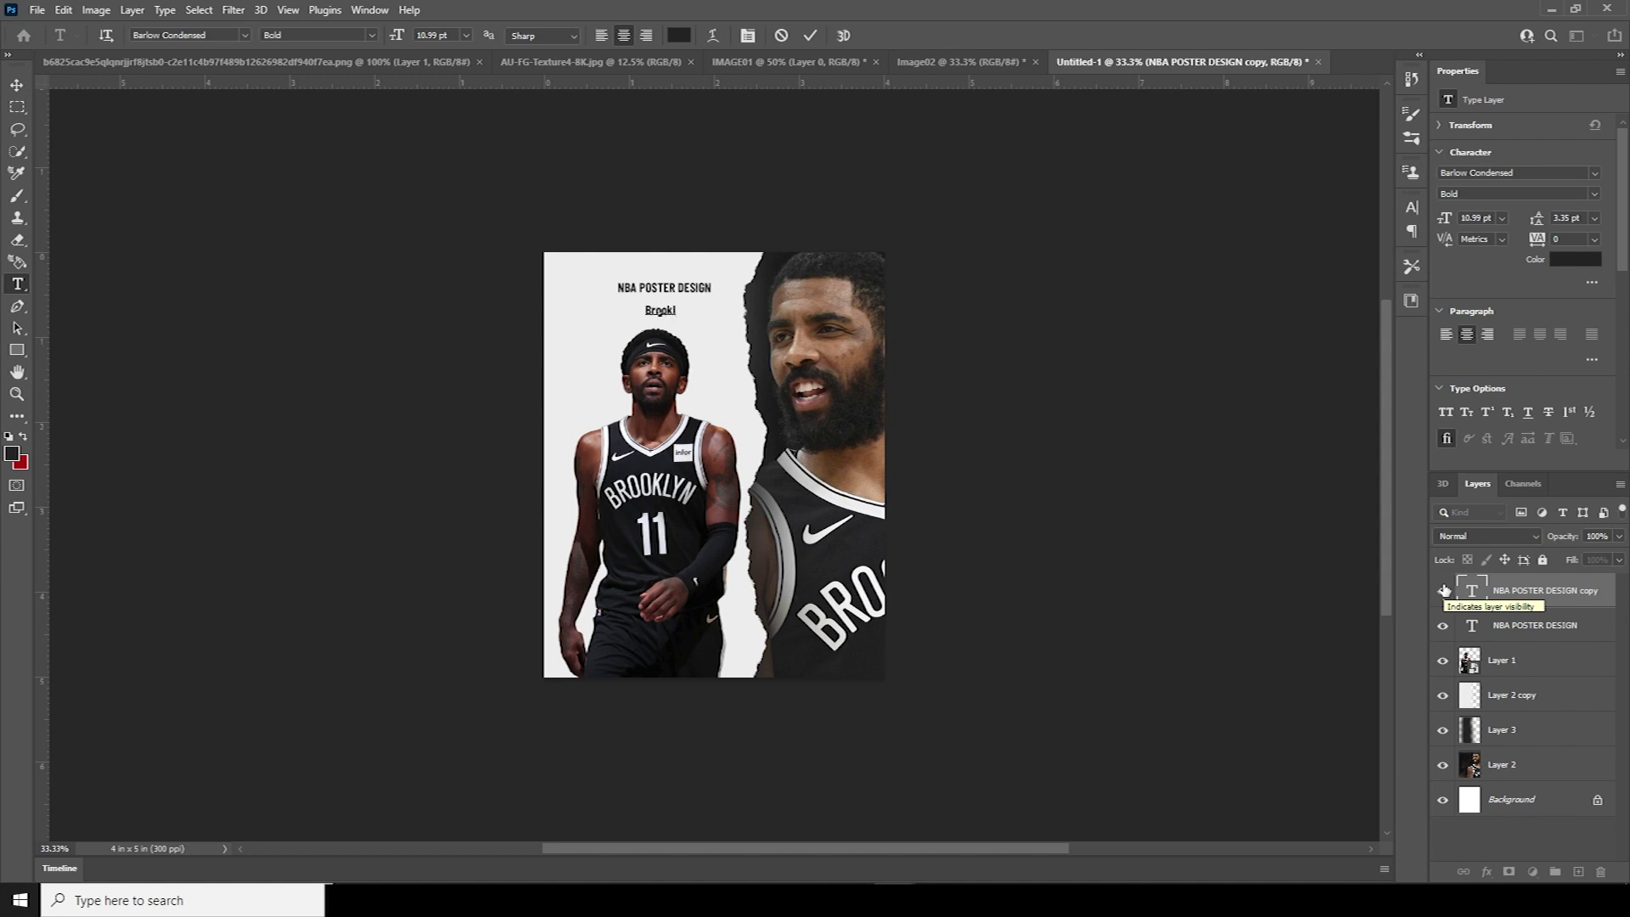
type("yn")
Set the "Brooklyn" text to 43.99 pt in the Allison Tessa font
key("ctrl+a")
left_click_drag(1445, 217, 1520, 217)
left_click(1596, 174)
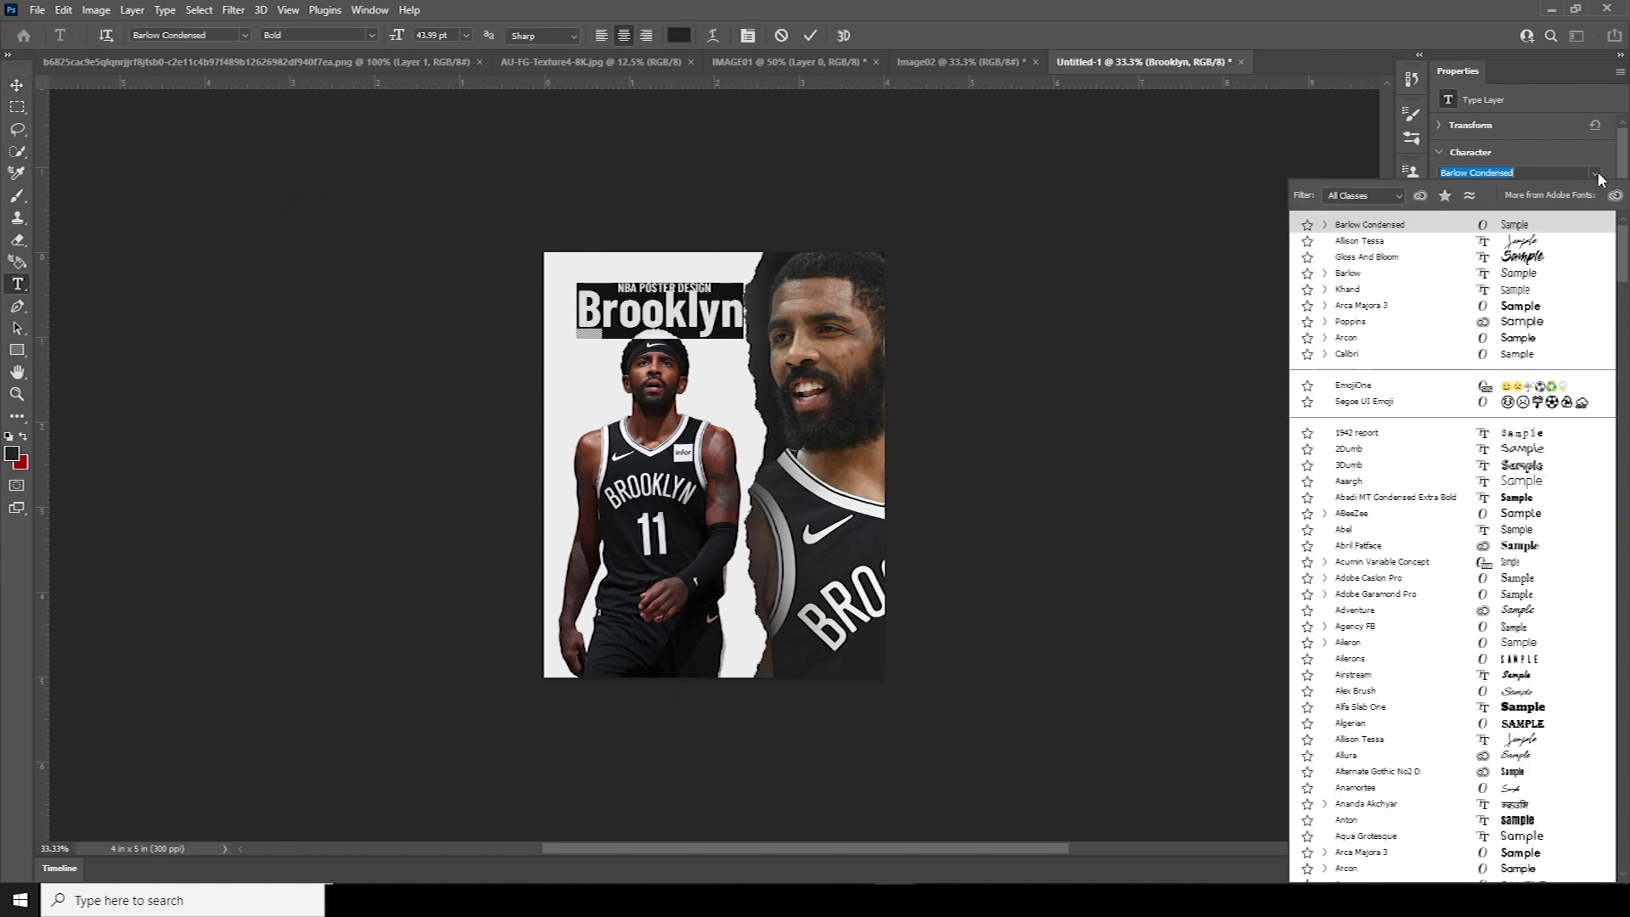
left_click(1359, 242)
left_click(20, 87)
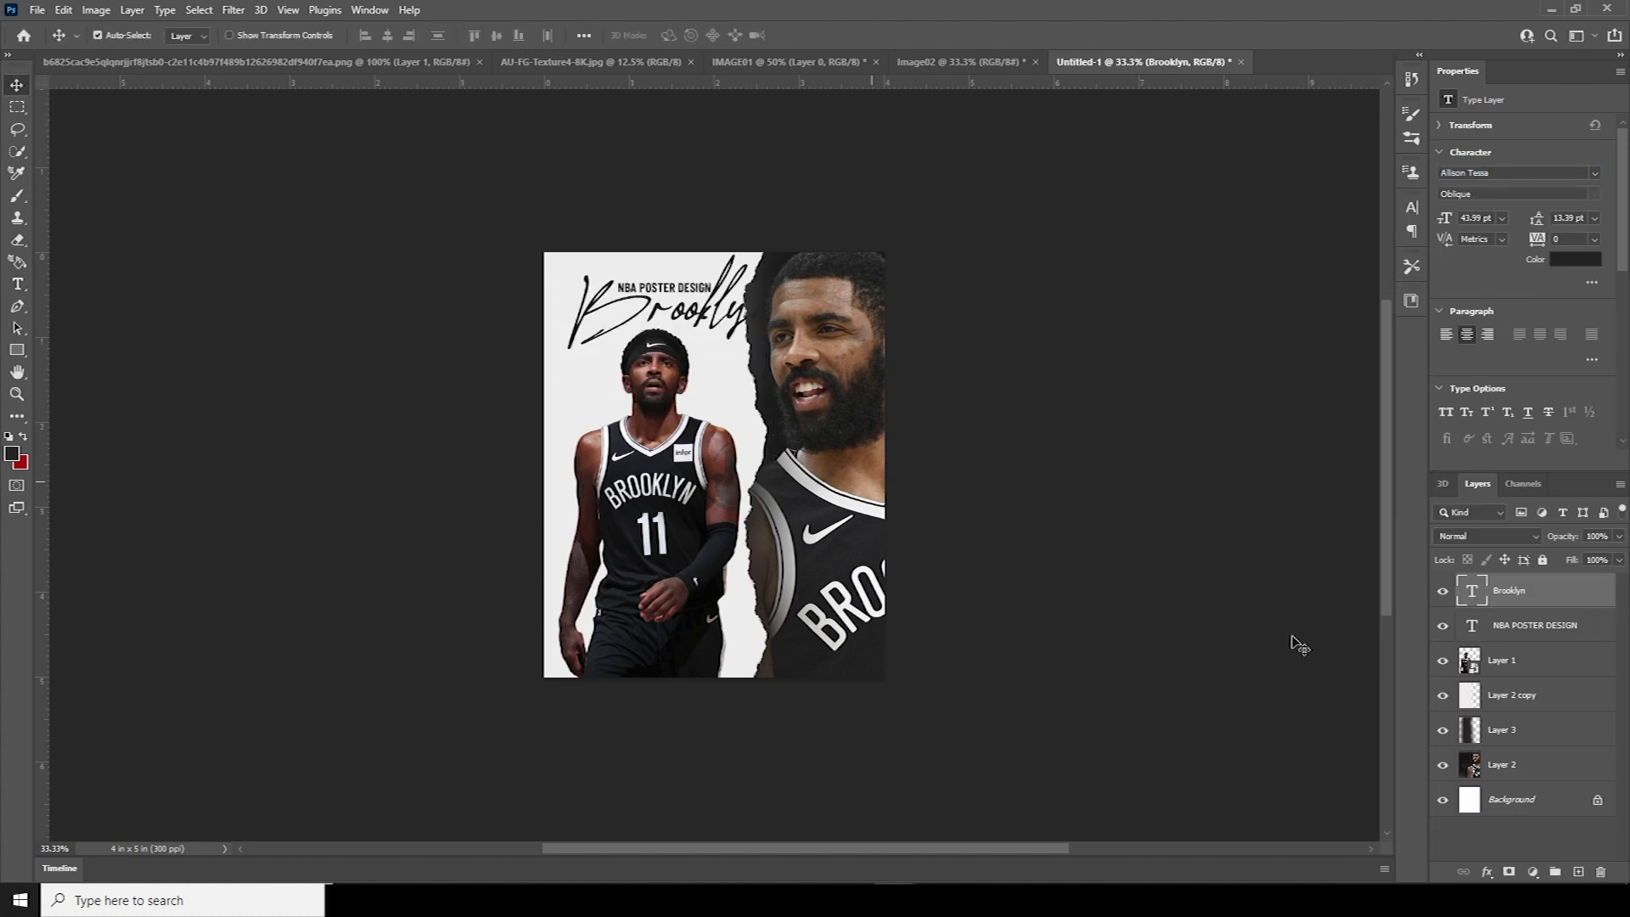
Scale the "Brooklyn" and "NBA POSTER DESIGN" texts together to 71.15% on the paper above the player
key("ctrl+t")
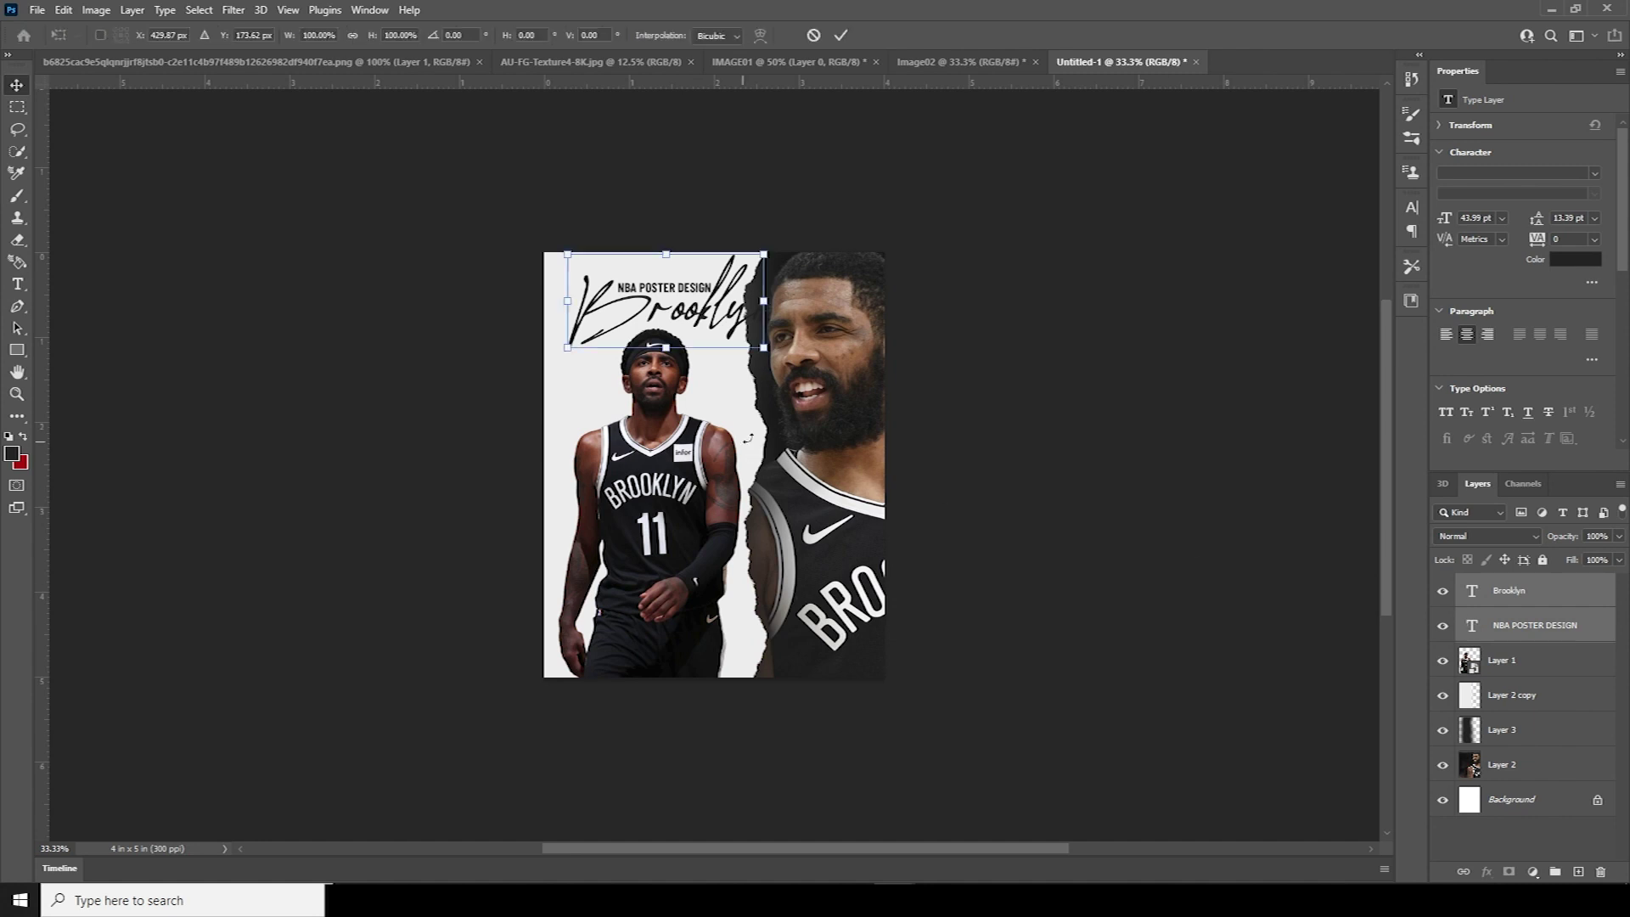
left_click_drag(762, 350, 728, 330)
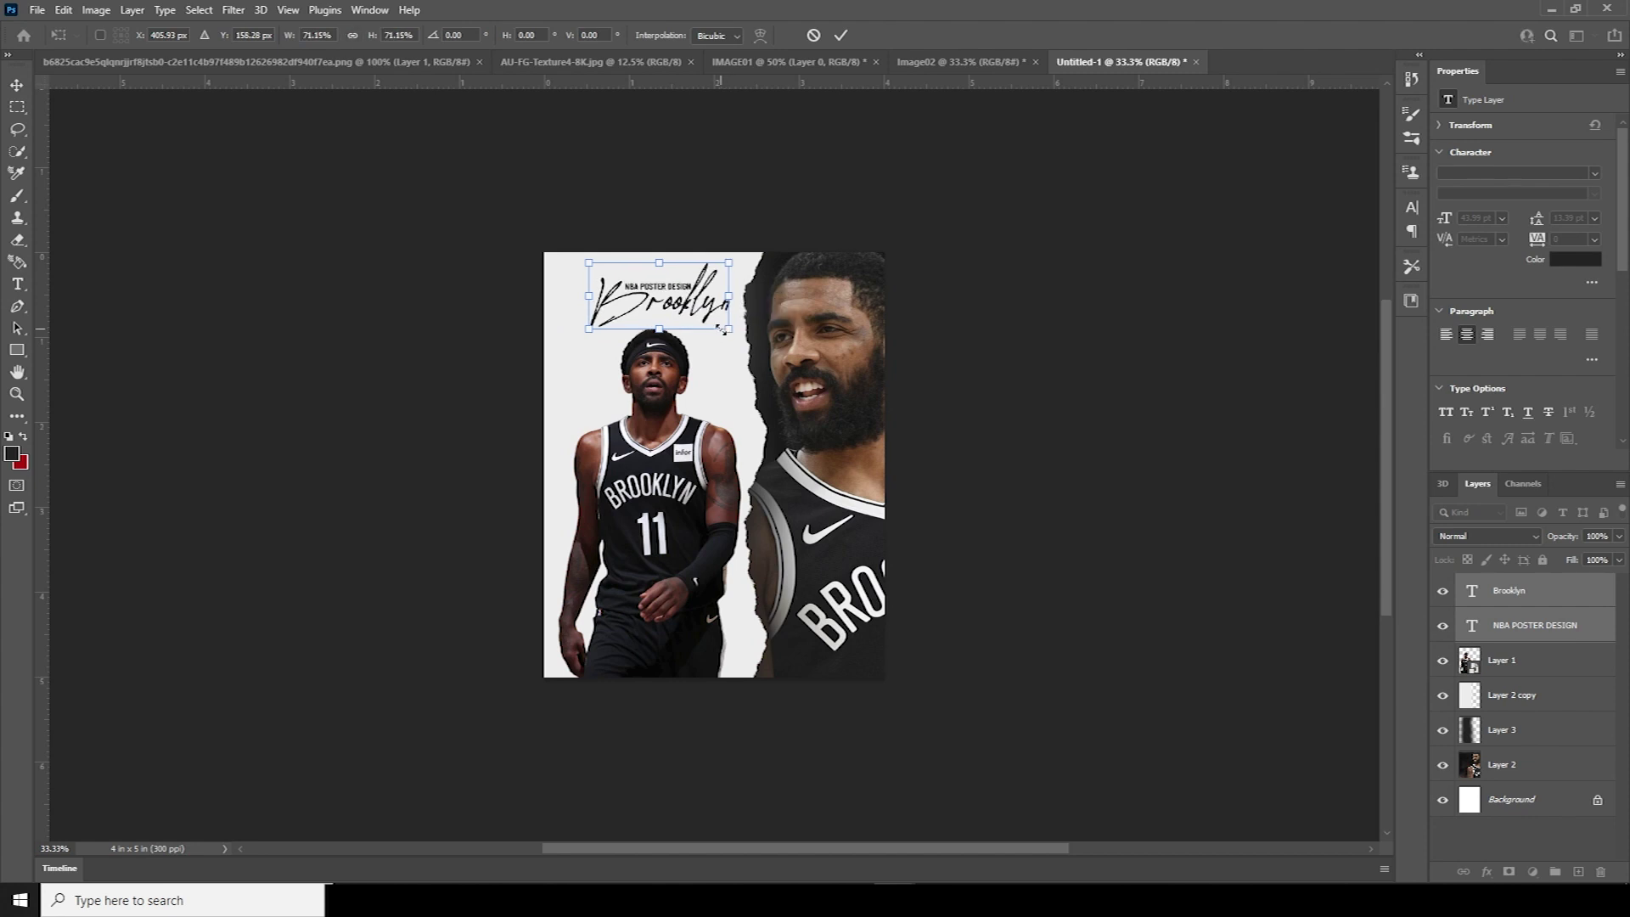
key("Return")
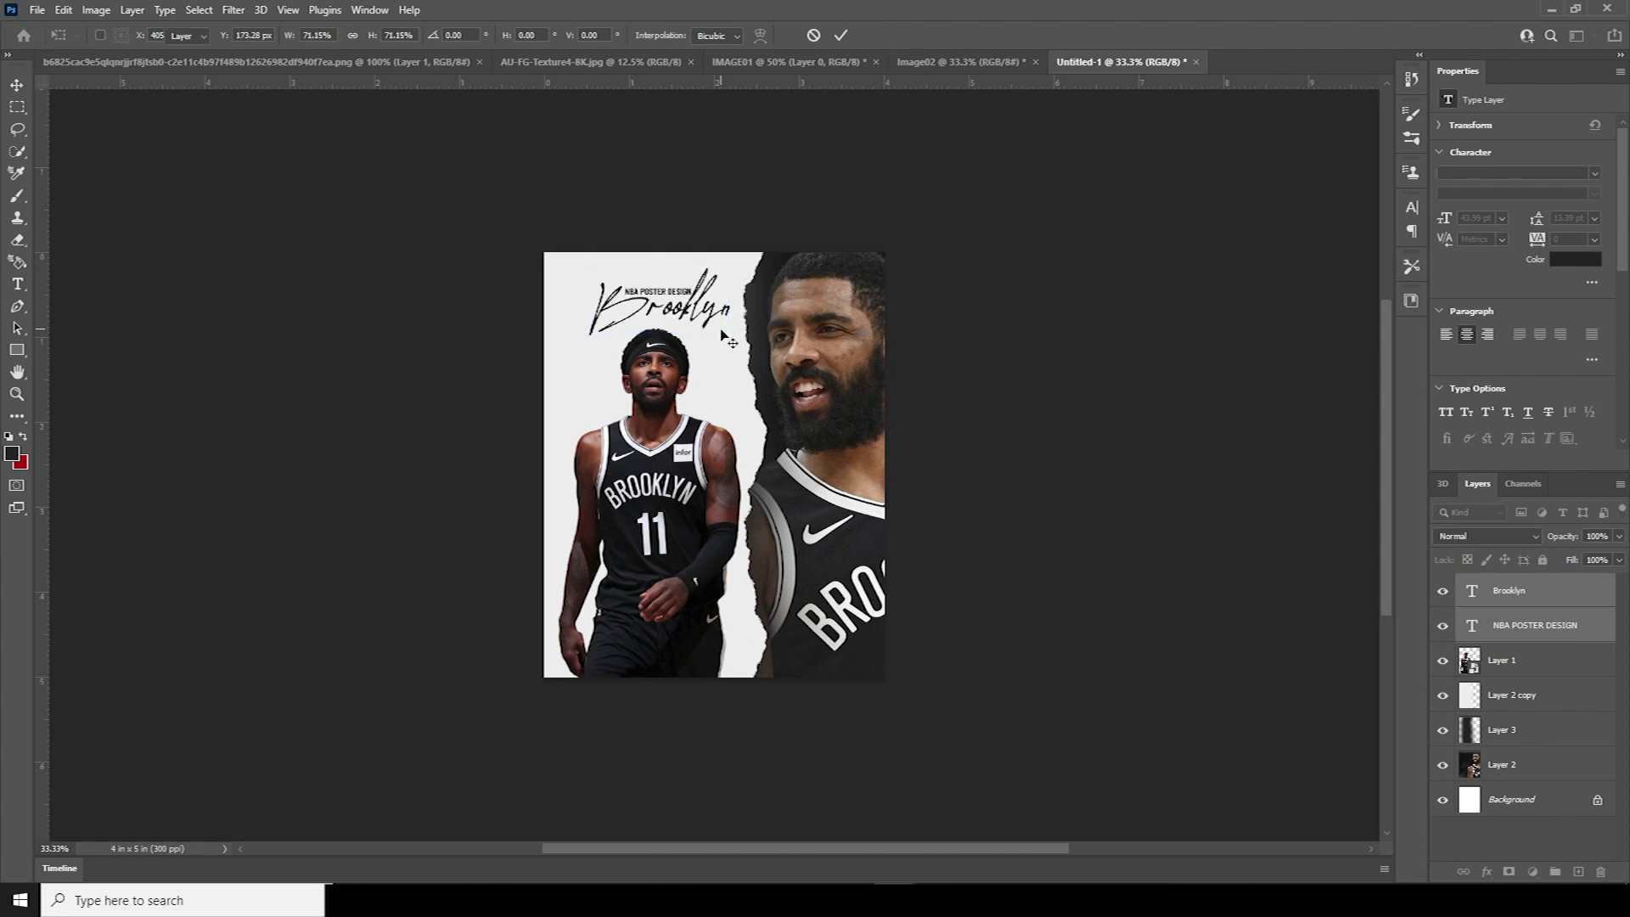
Nudge both title texts down until they sit just above the player's head, then deselect them
key("Down")
key("Down")
key("Down")
key("Down")
key("Down")
key("Down")
key("Down")
key("Down")
key("Down")
key("Down")
key("Down")
key("Down")
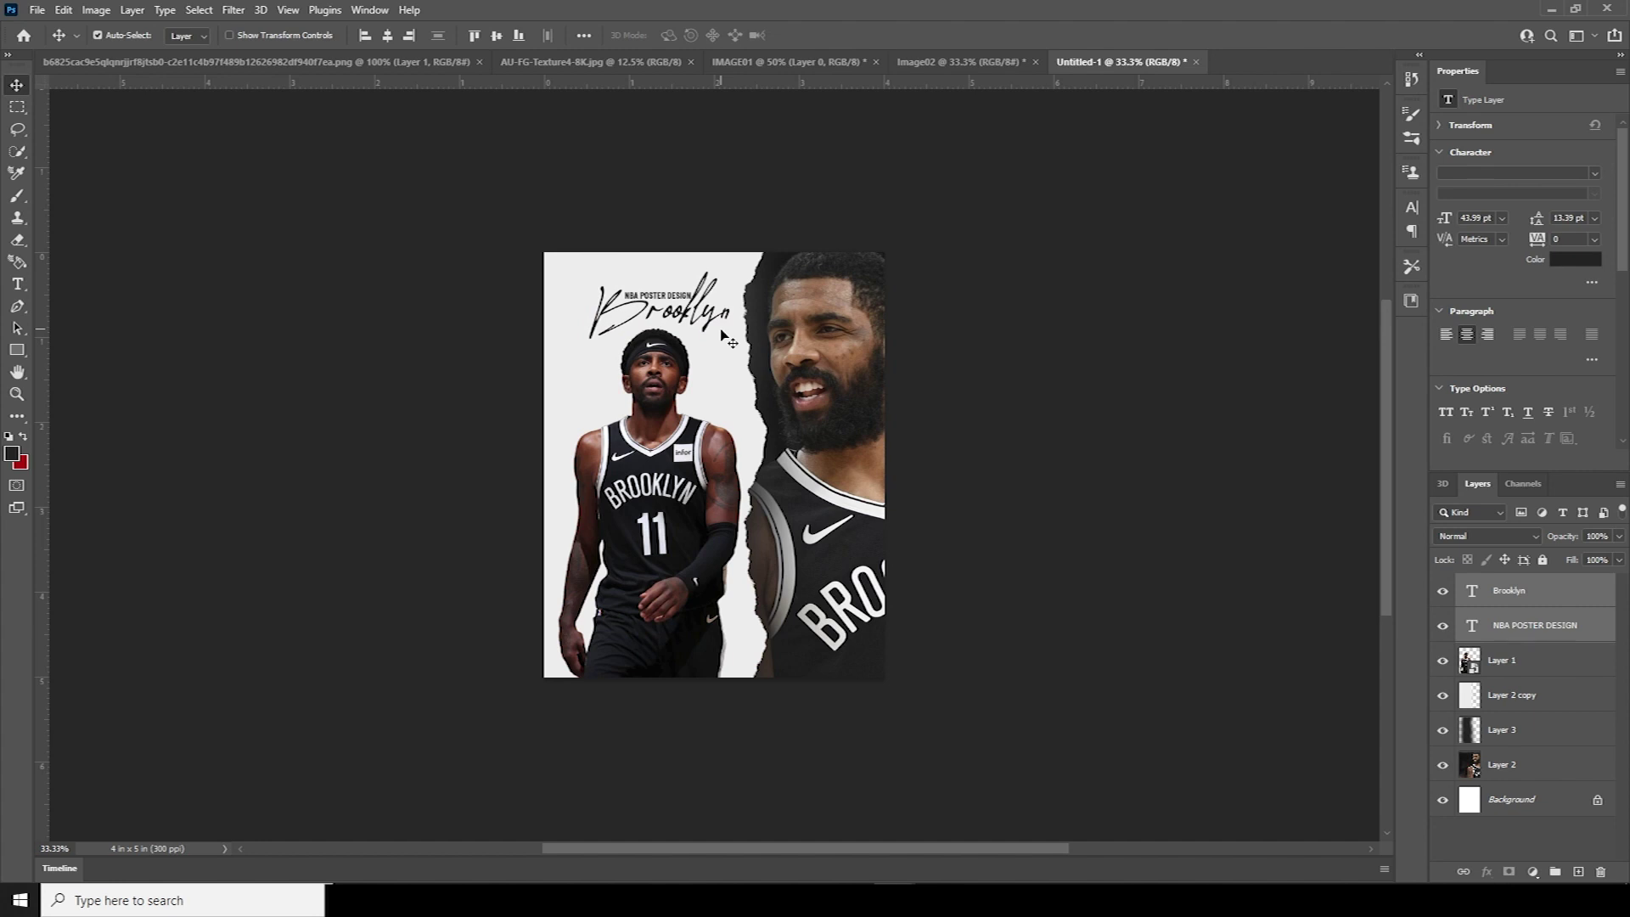
left_click(1062, 443)
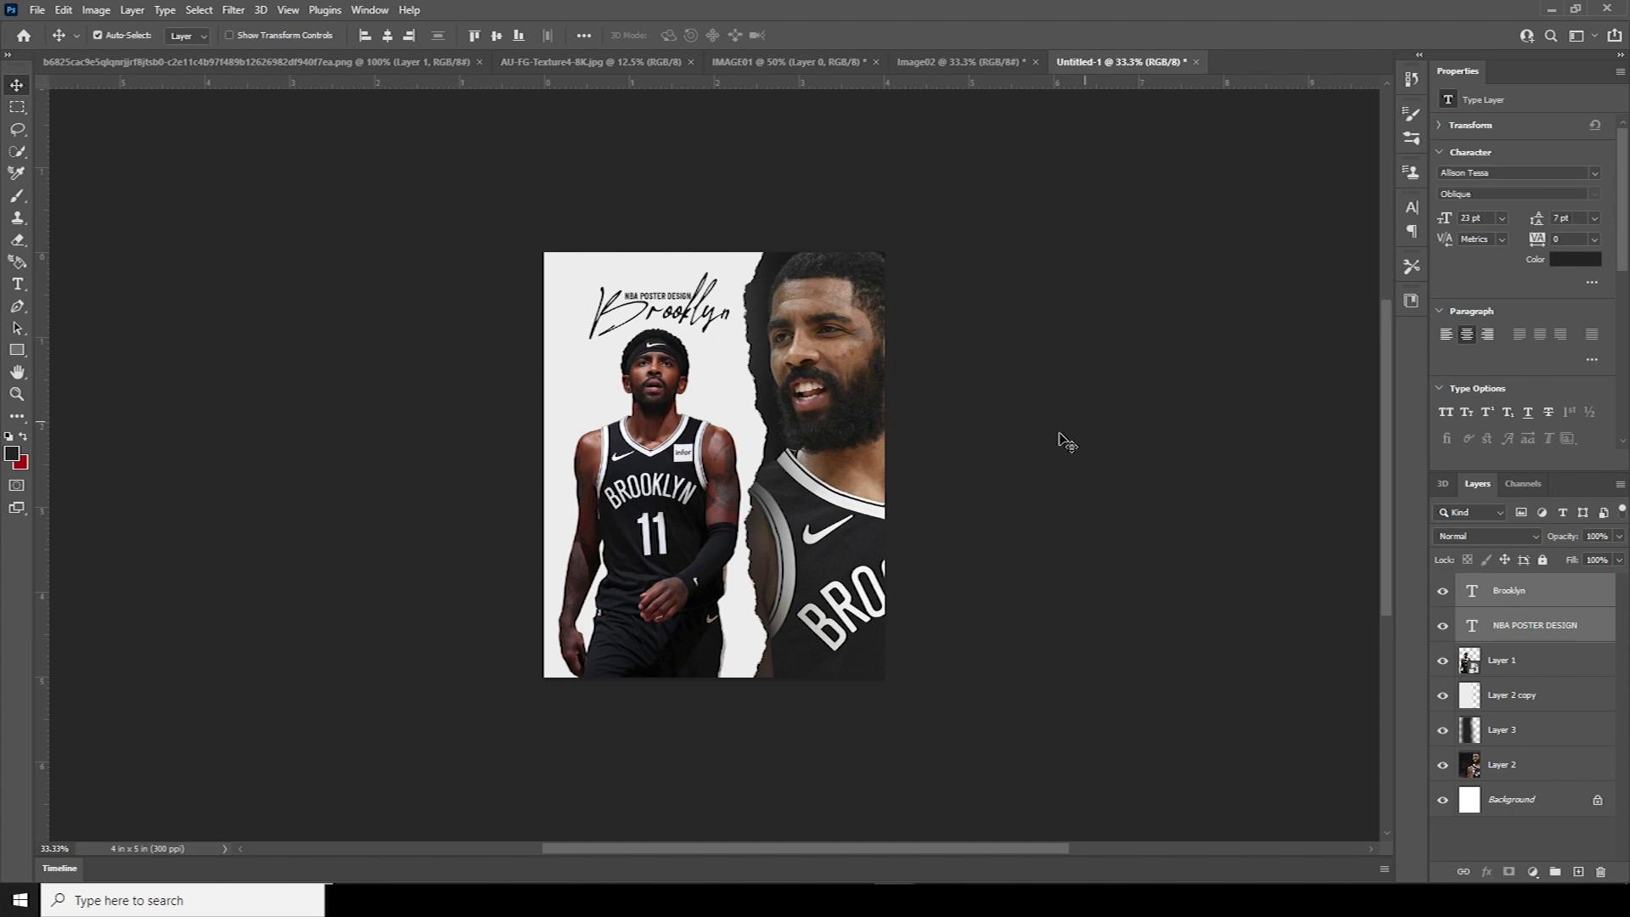
Draw a dark filled circle about 0.78 in (234 px) in diameter over the player's shoulder with the Ellipse tool
key("ctrl+plus")
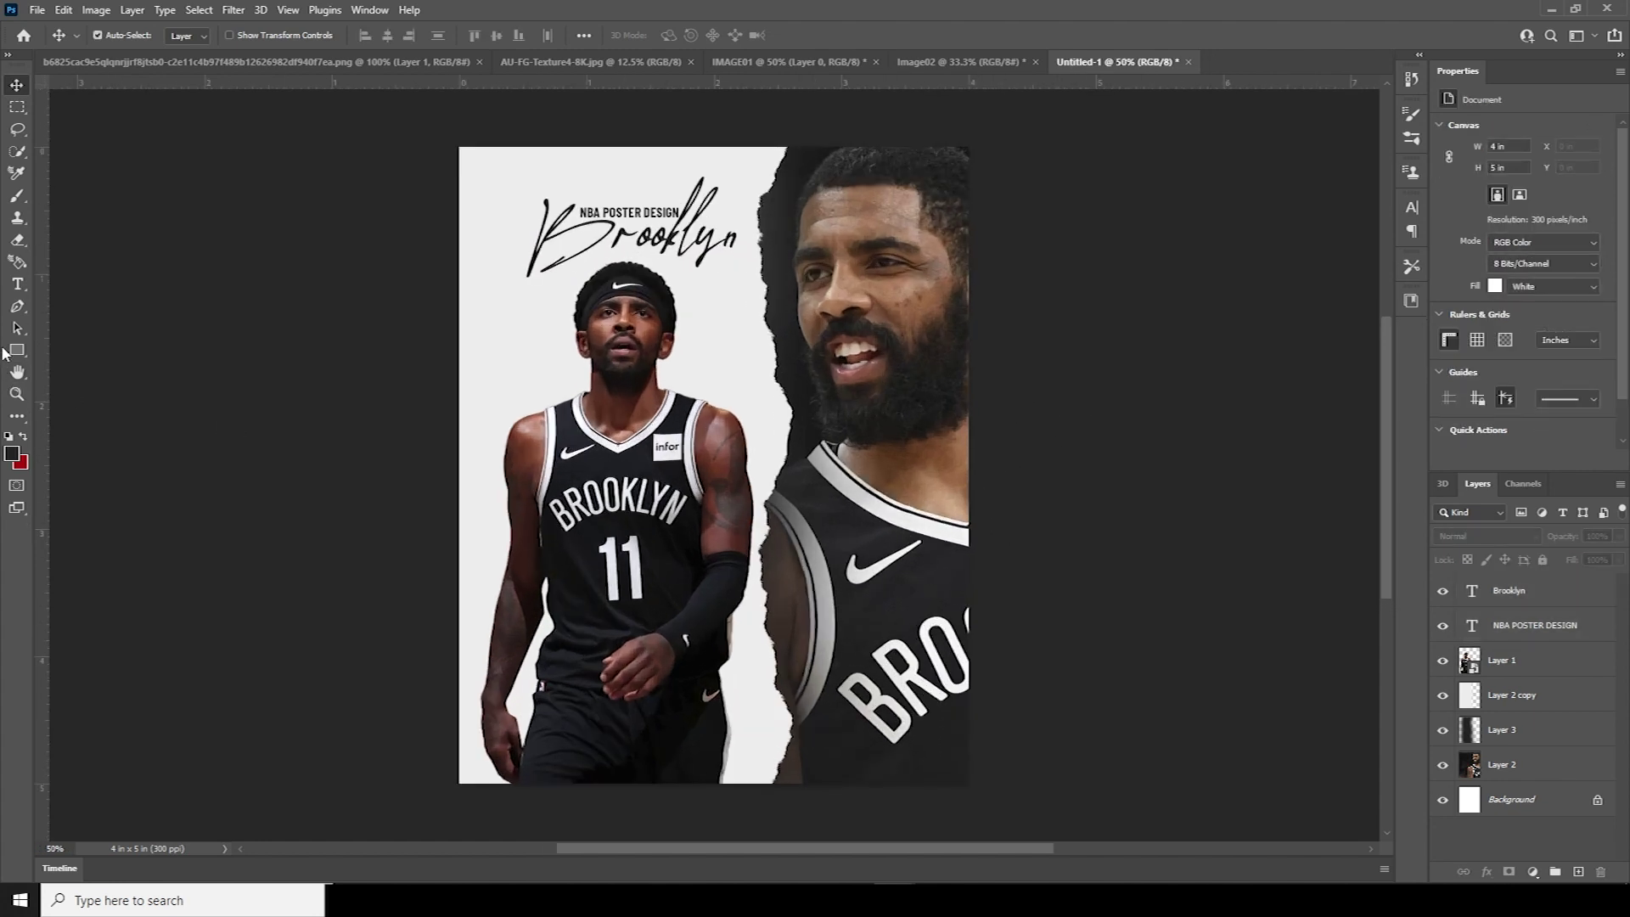
left_click(16, 351)
left_click(60, 362)
left_click_drag(509, 407, 611, 501)
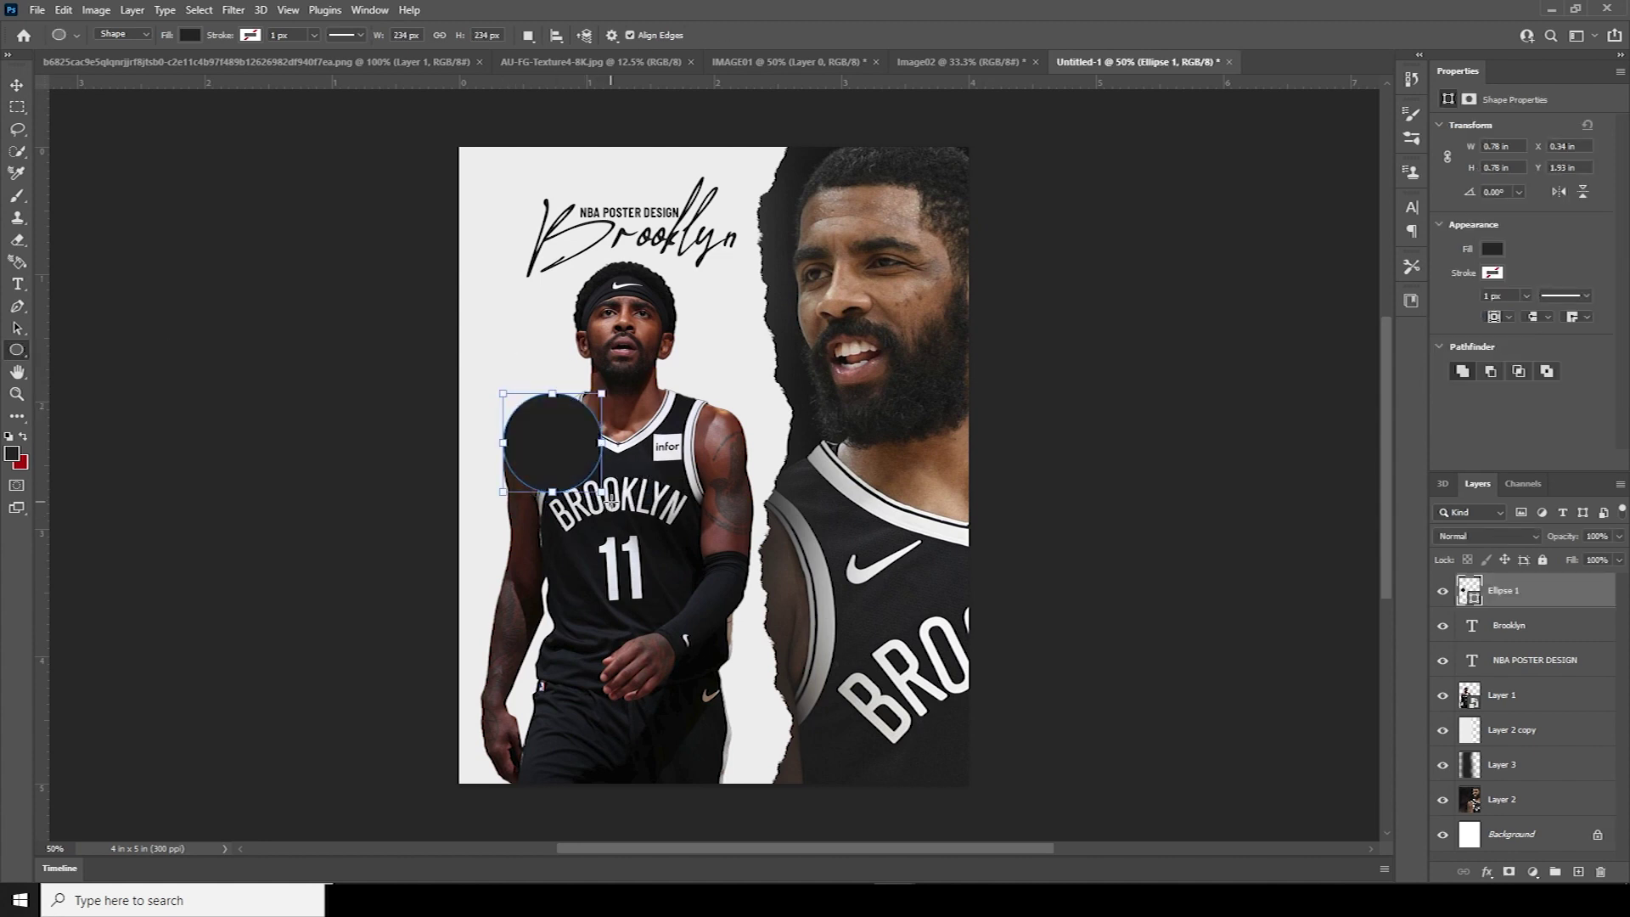
Add placeholder text along the edge of the circle over the player's shoulder in Barlow Condensed Bold
left_click(17, 283)
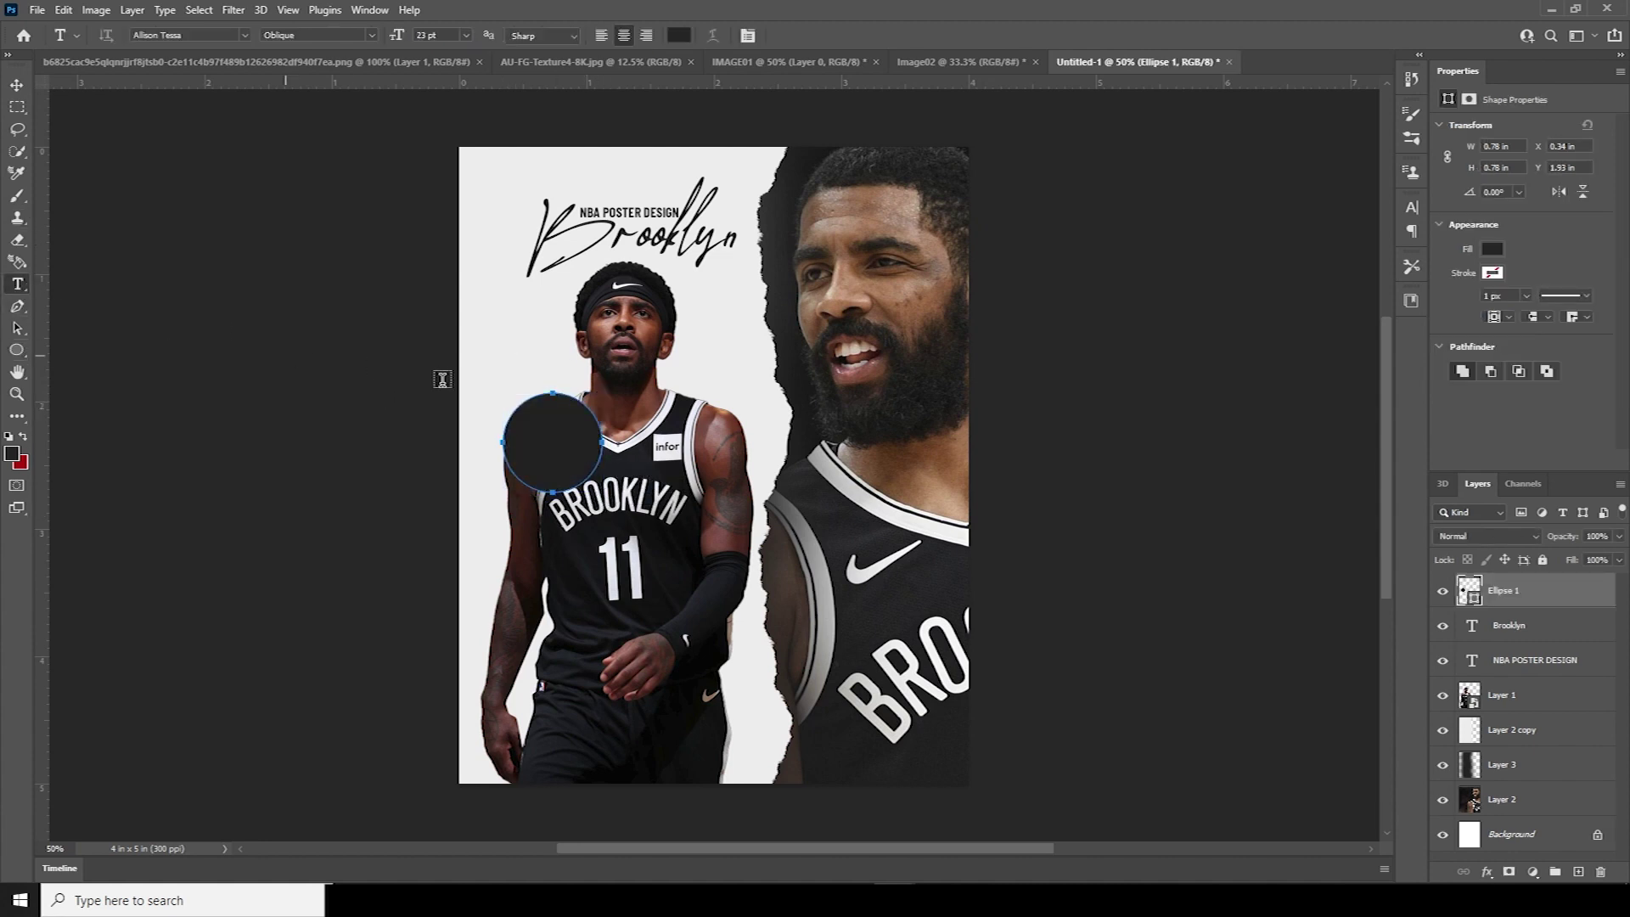
left_click(552, 391)
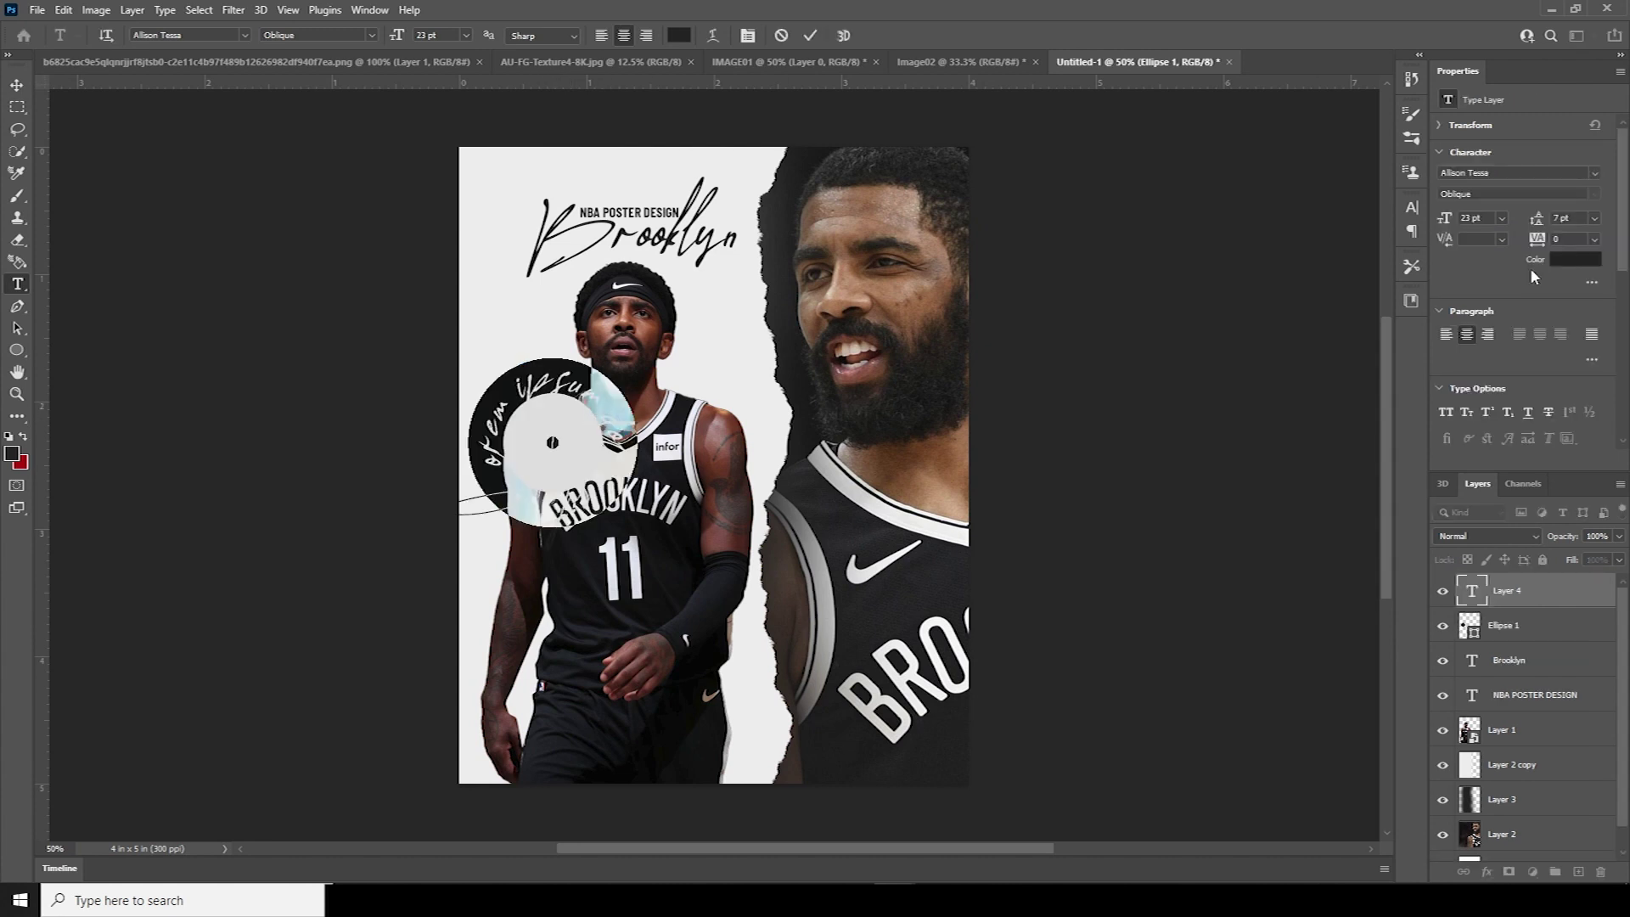
left_click(1595, 174)
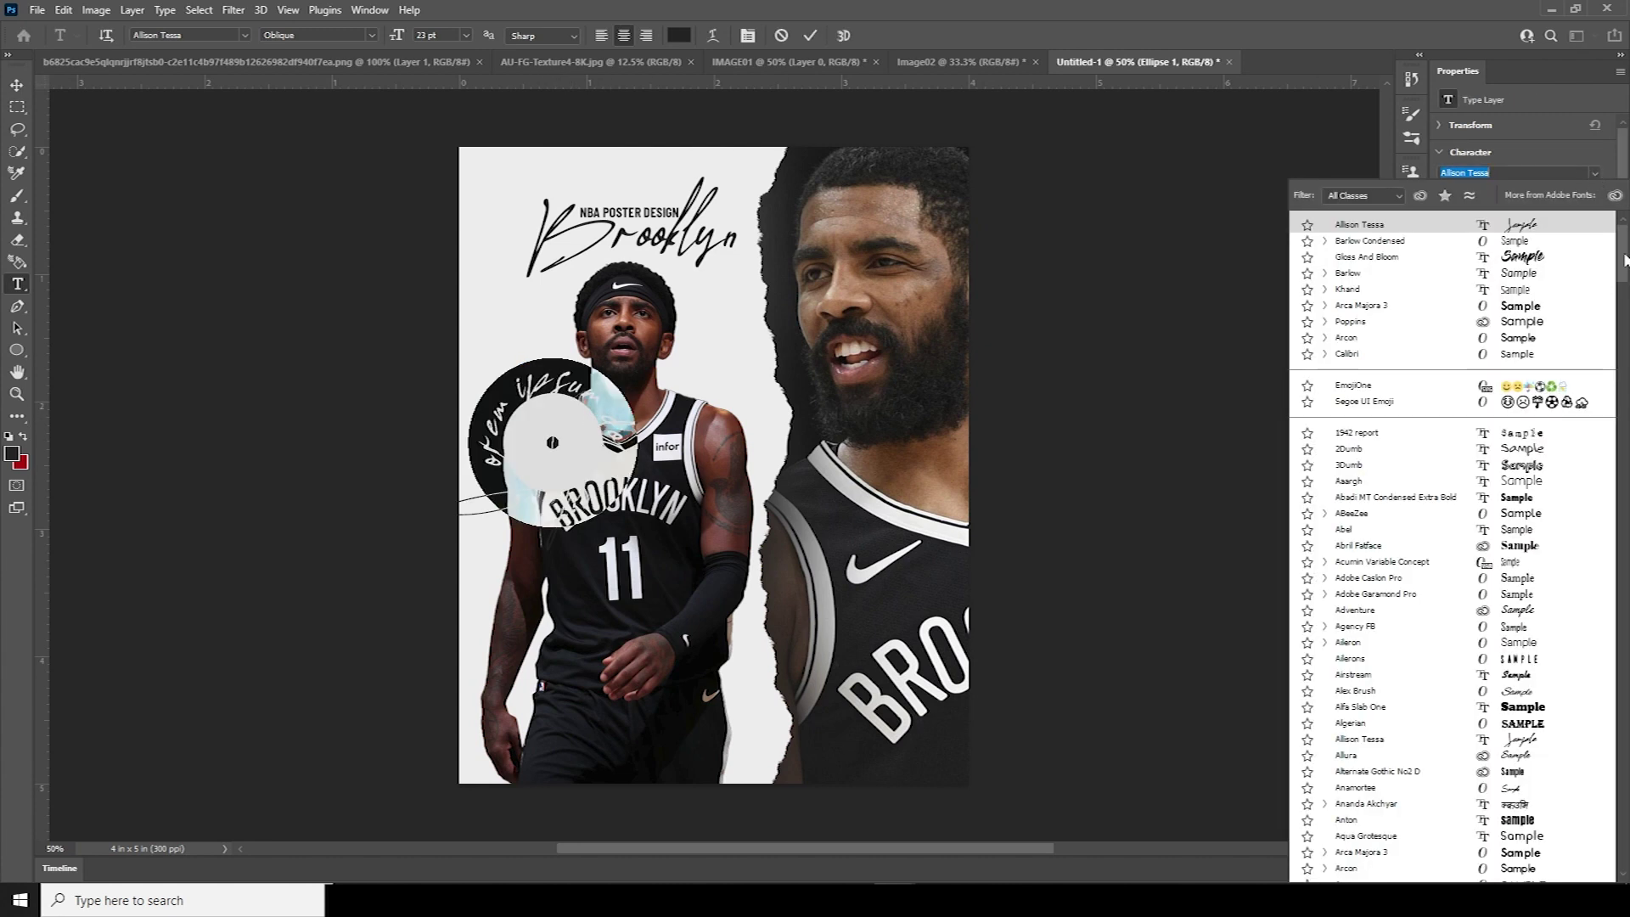
left_click(1370, 241)
left_click(1595, 193)
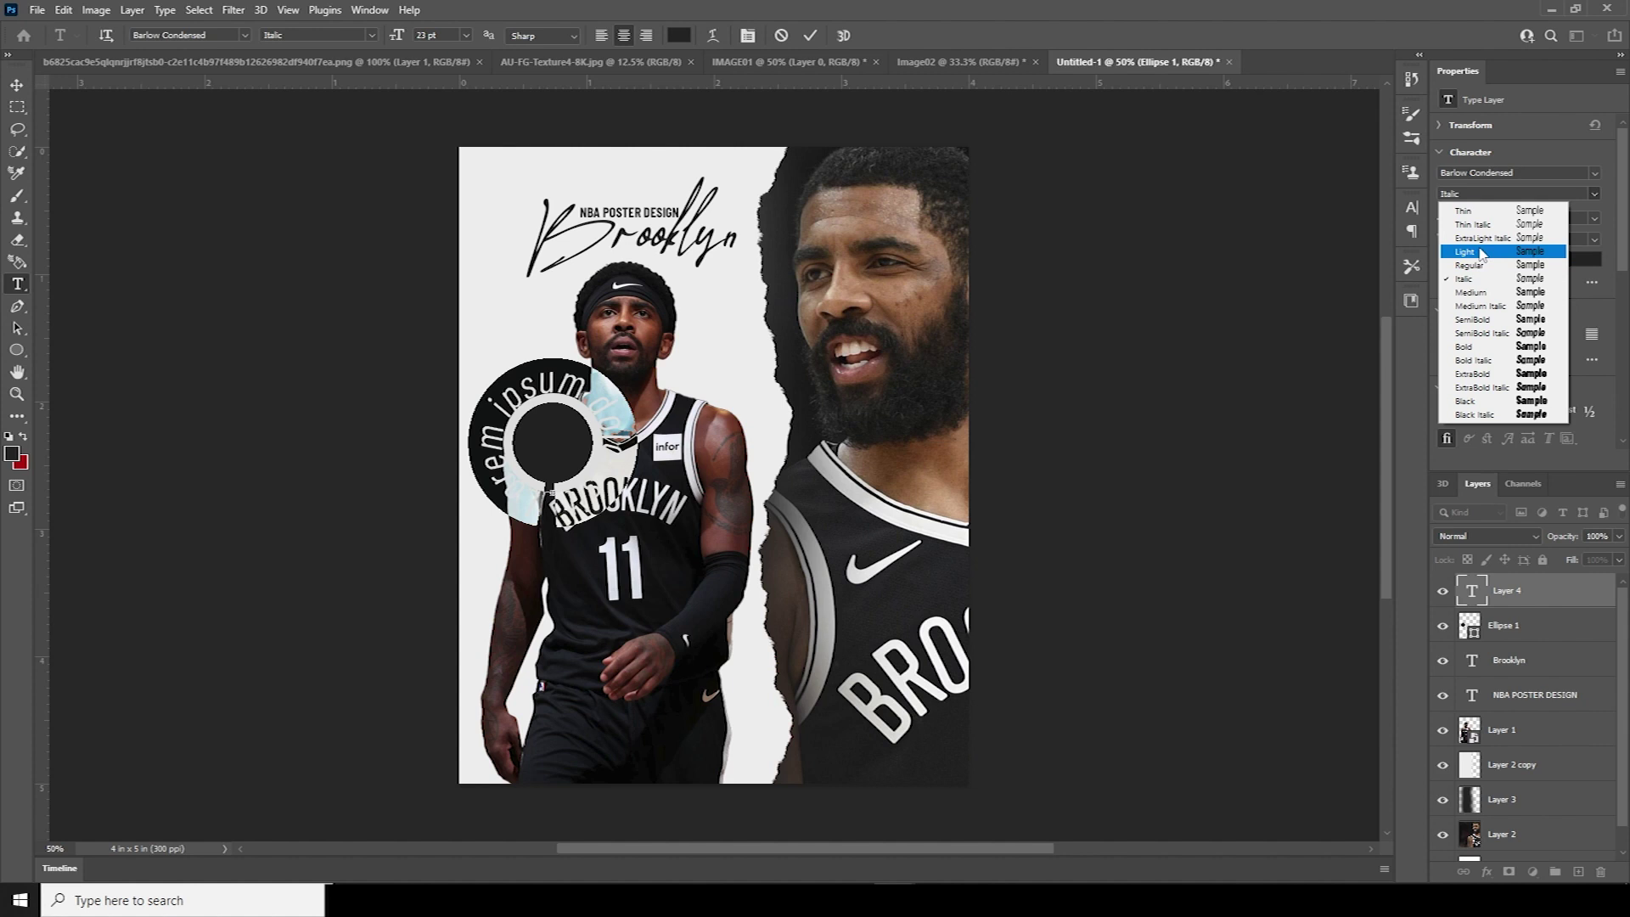
left_click(1471, 346)
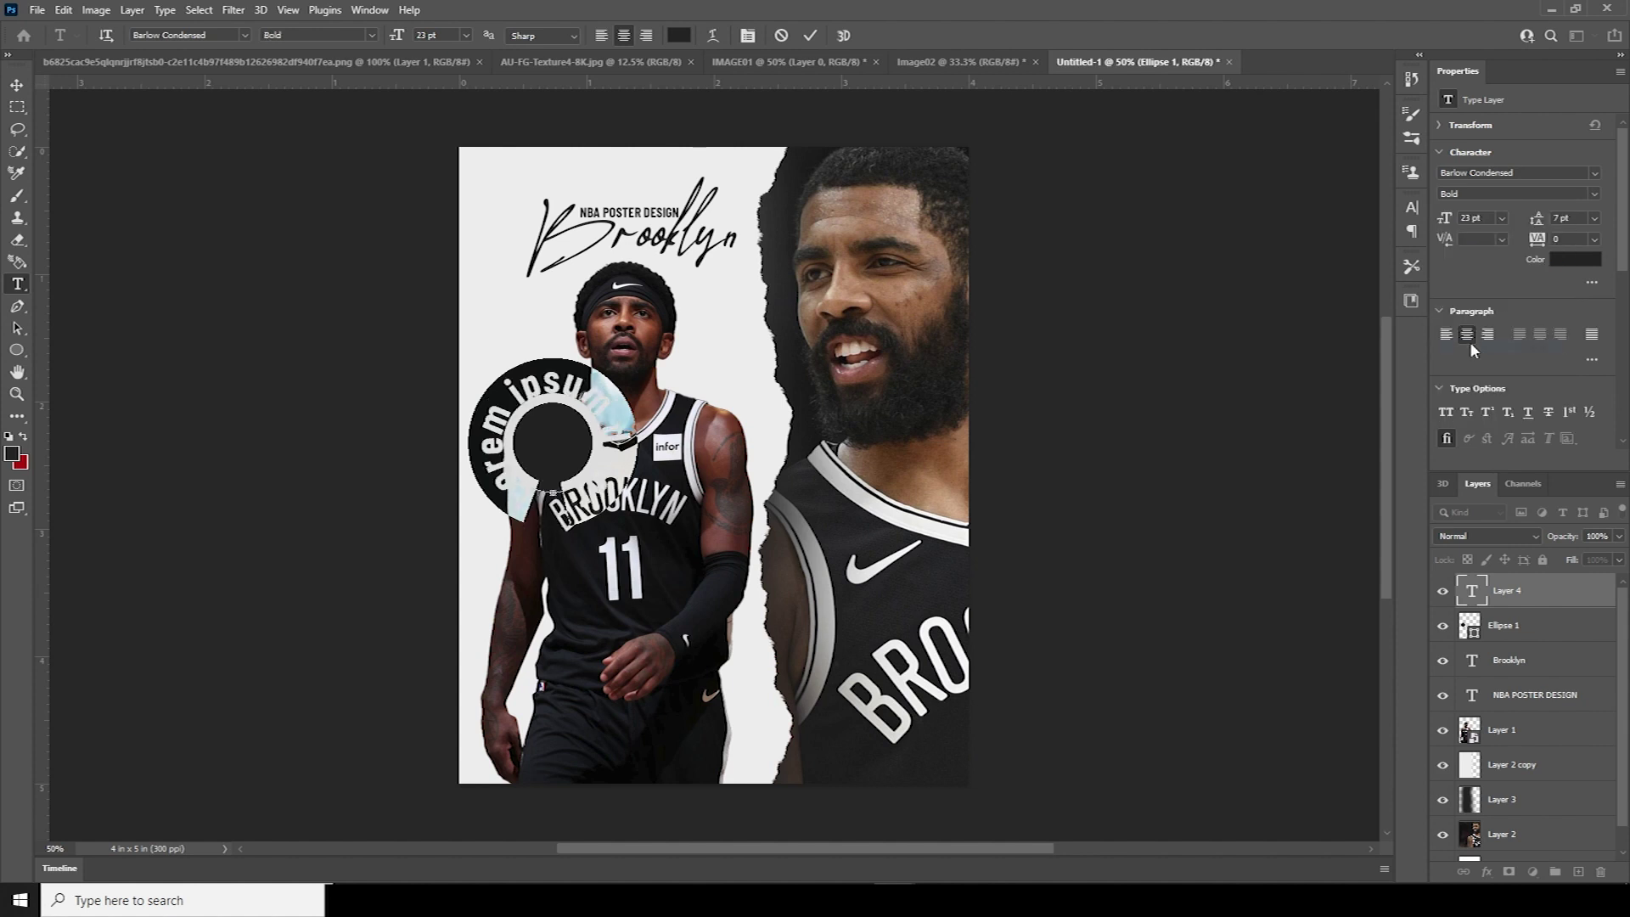
Set the circular placeholder text in all caps through the character settings
left_click(371, 10)
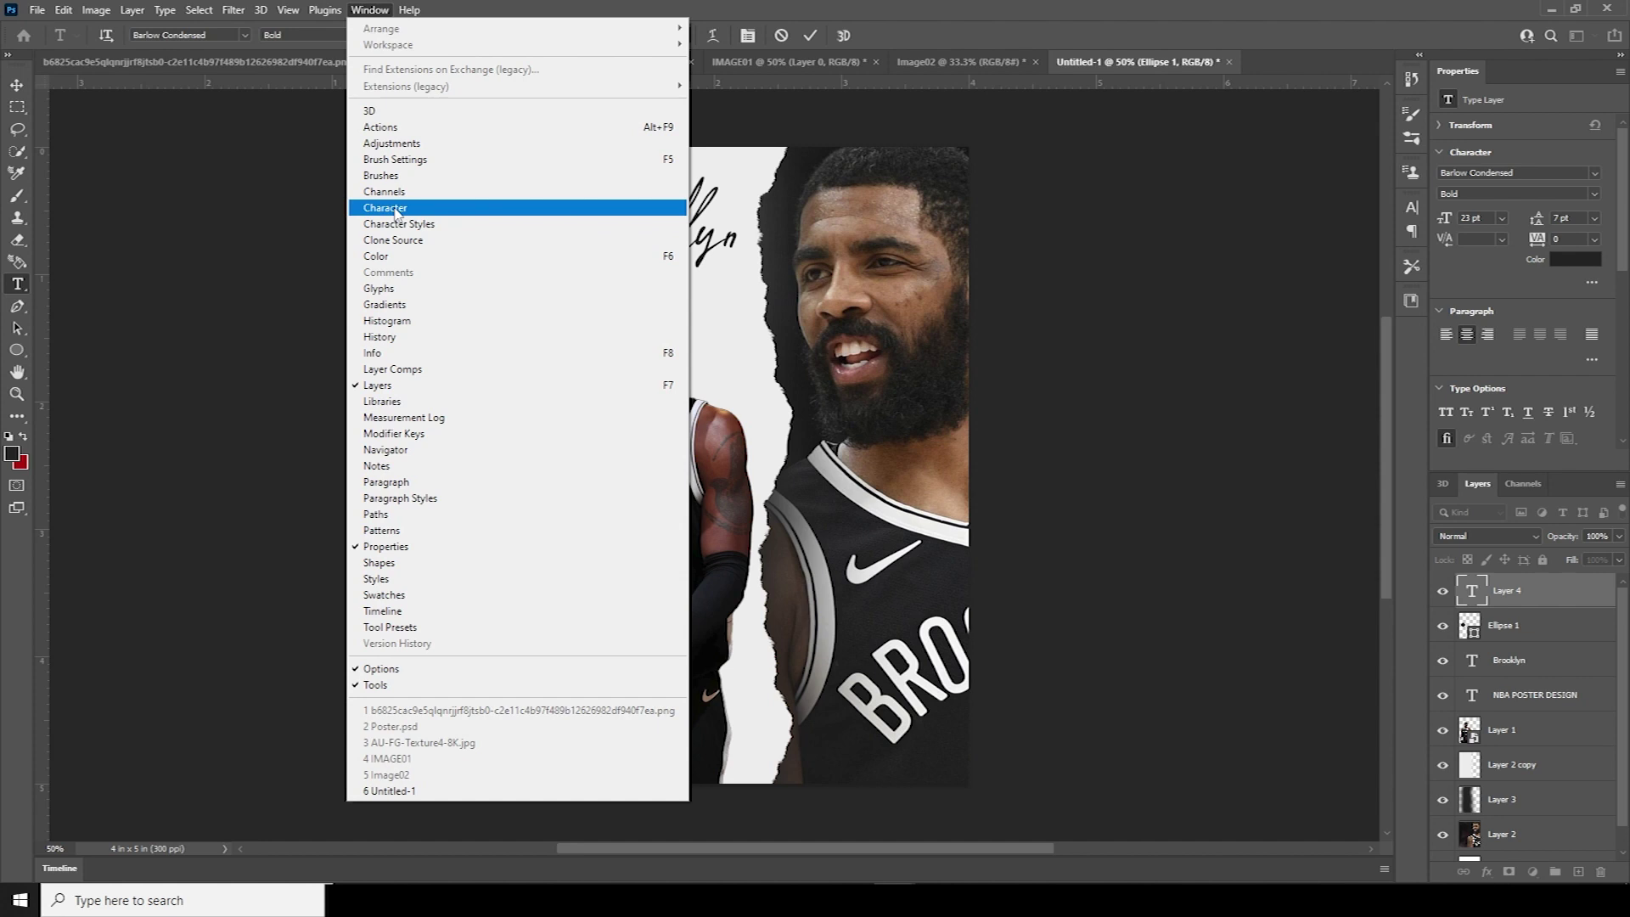
left_click(394, 211)
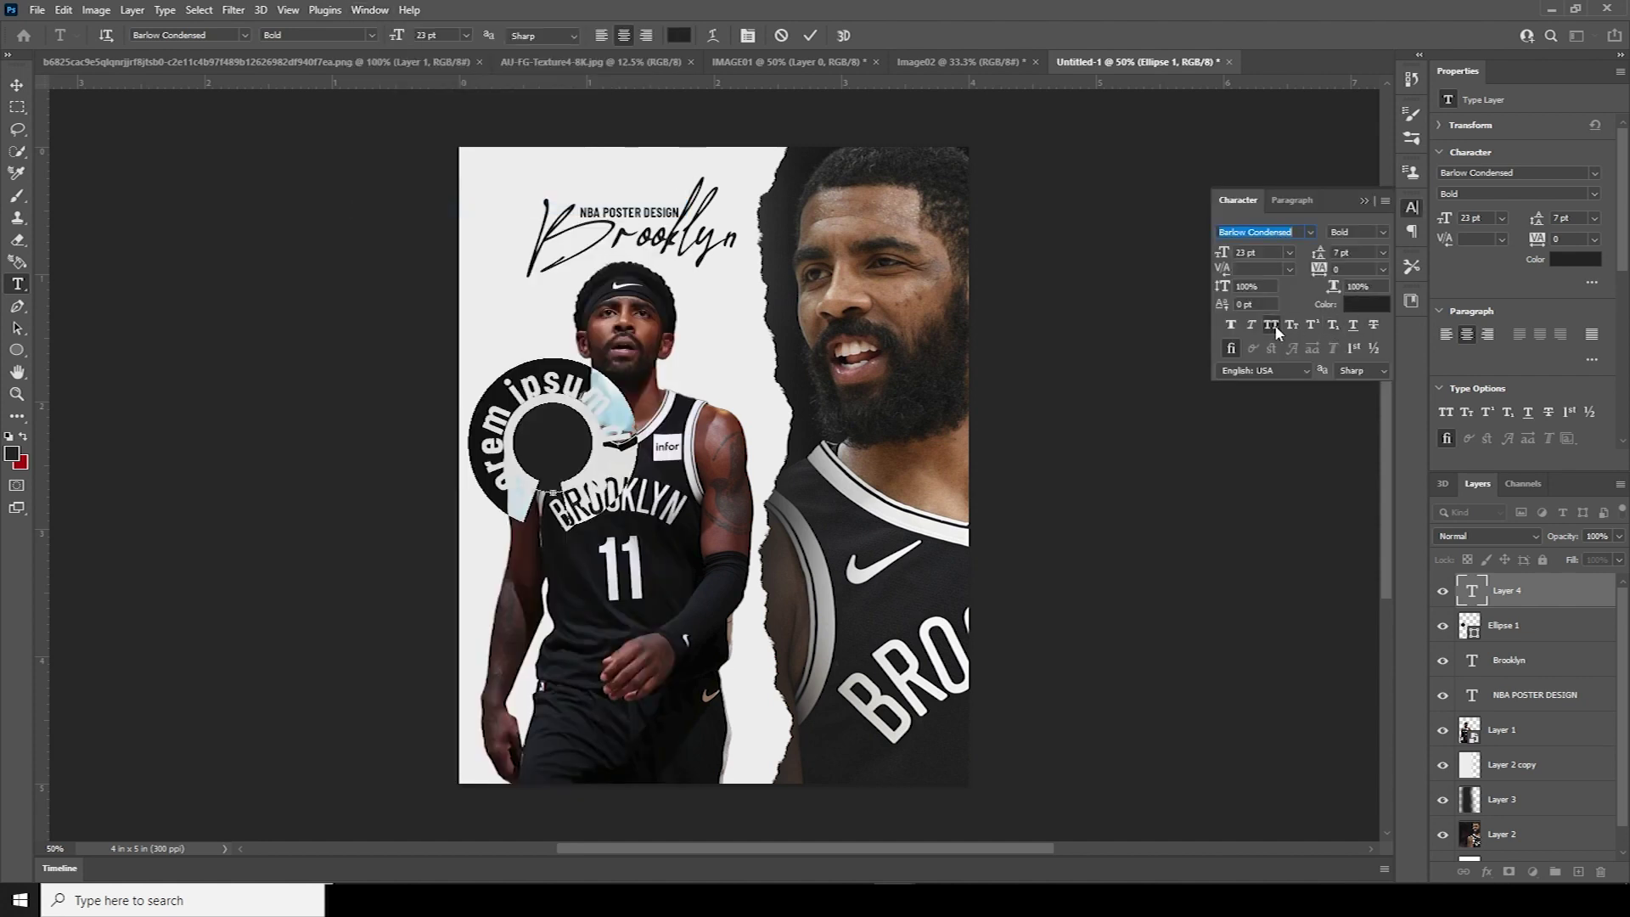
left_click(1272, 325)
Reduce the circular placeholder text to 4 pt and commit it
left_click(1459, 597)
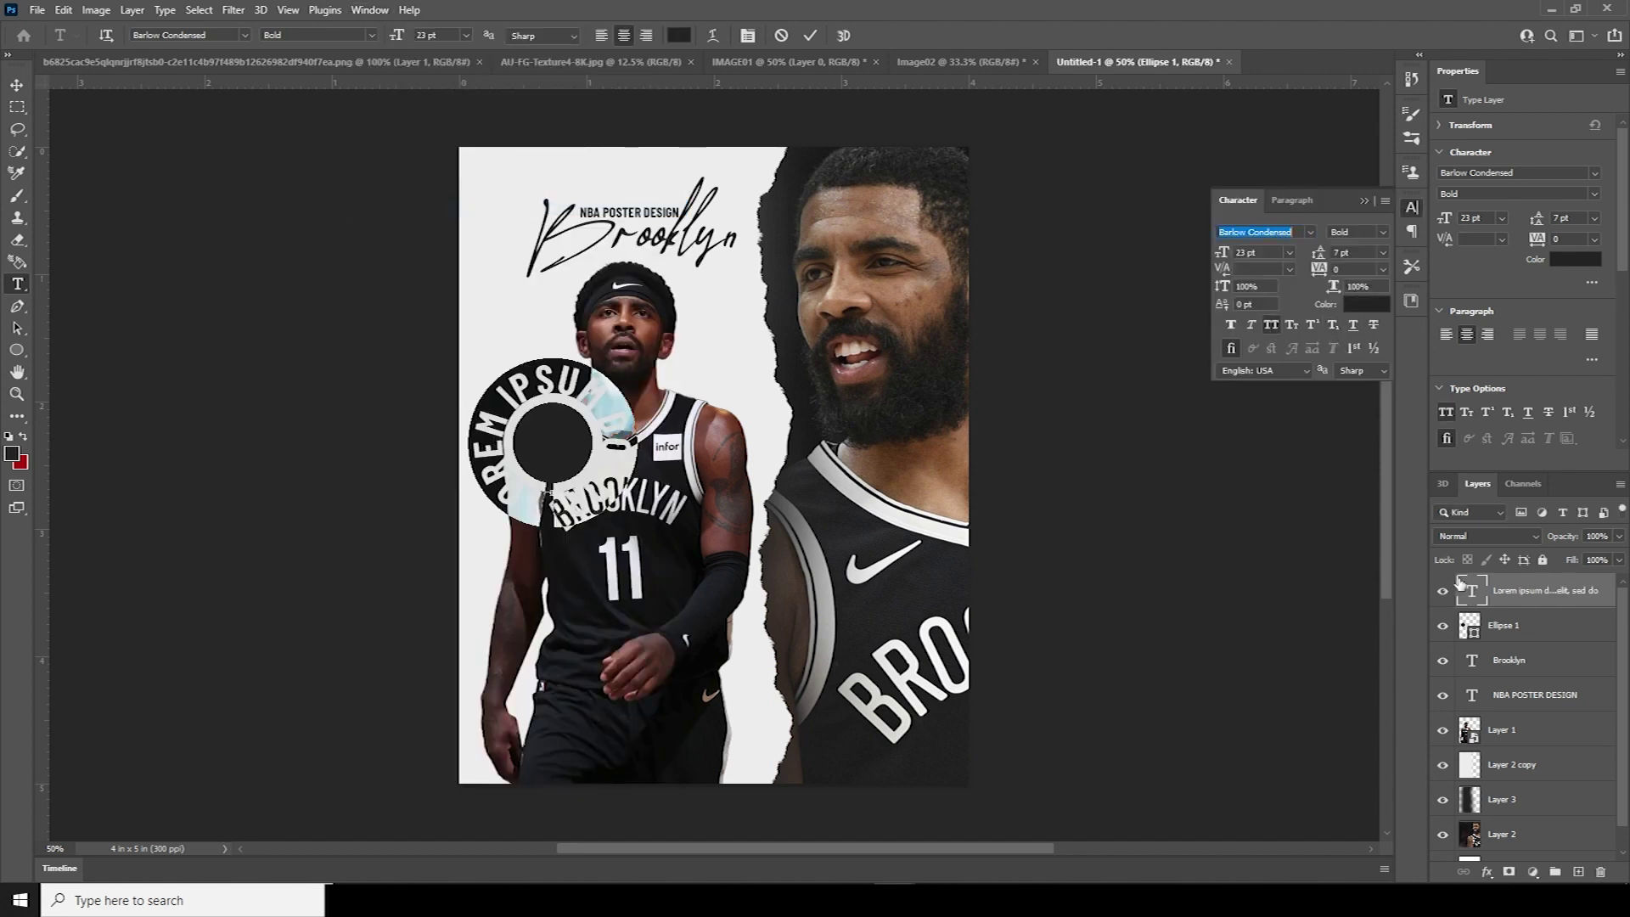
key("Down")
key("Down")
key("Down")
key("Down")
key("Down")
key("Down")
key("Down")
key("Down")
key("Down")
key("Down")
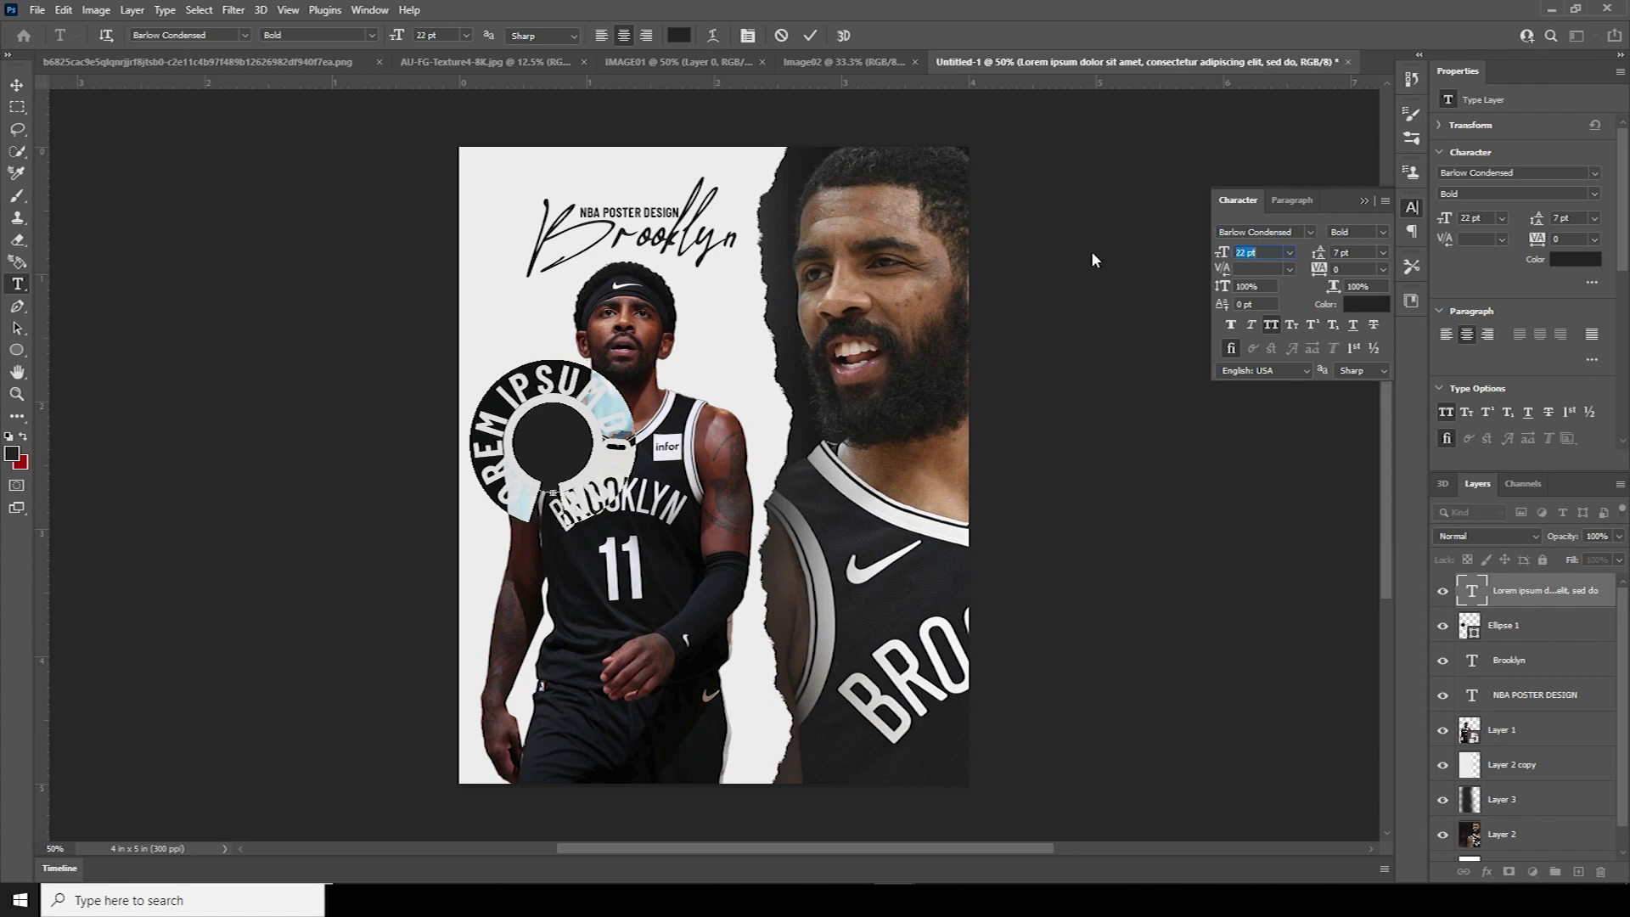
key("Down")
key("Down")
key("Down")
key("Down")
key("Down")
key("Down")
key("Down")
key("Down")
key("Down")
key("Down")
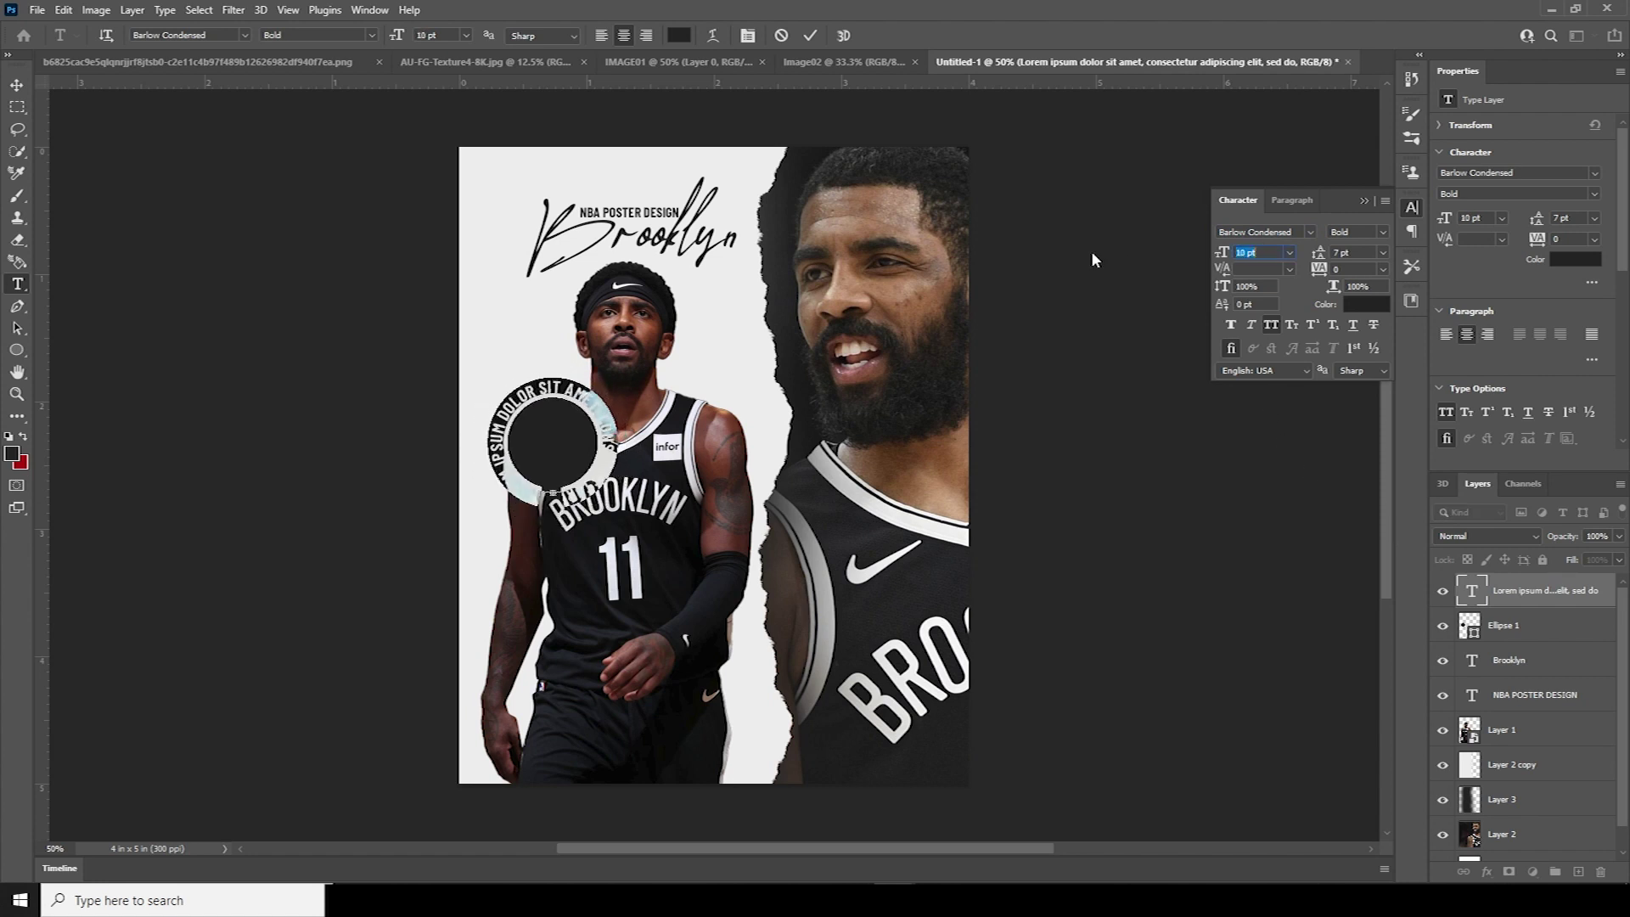
key("Up")
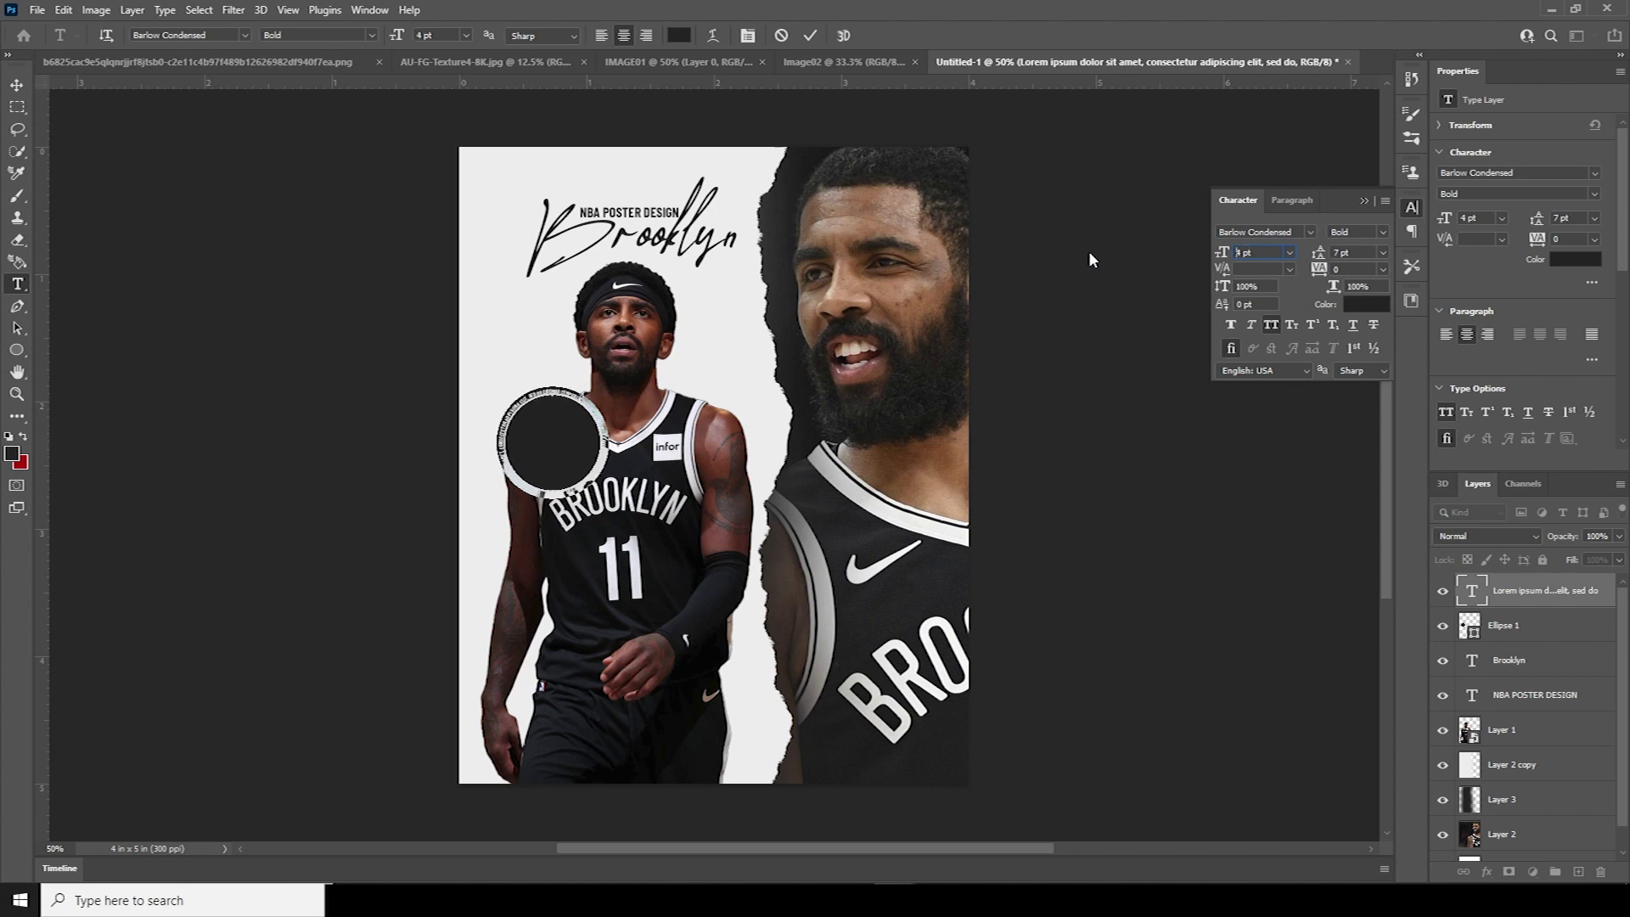
key("ctrl+h")
key("ctrl+Return")
key("v")
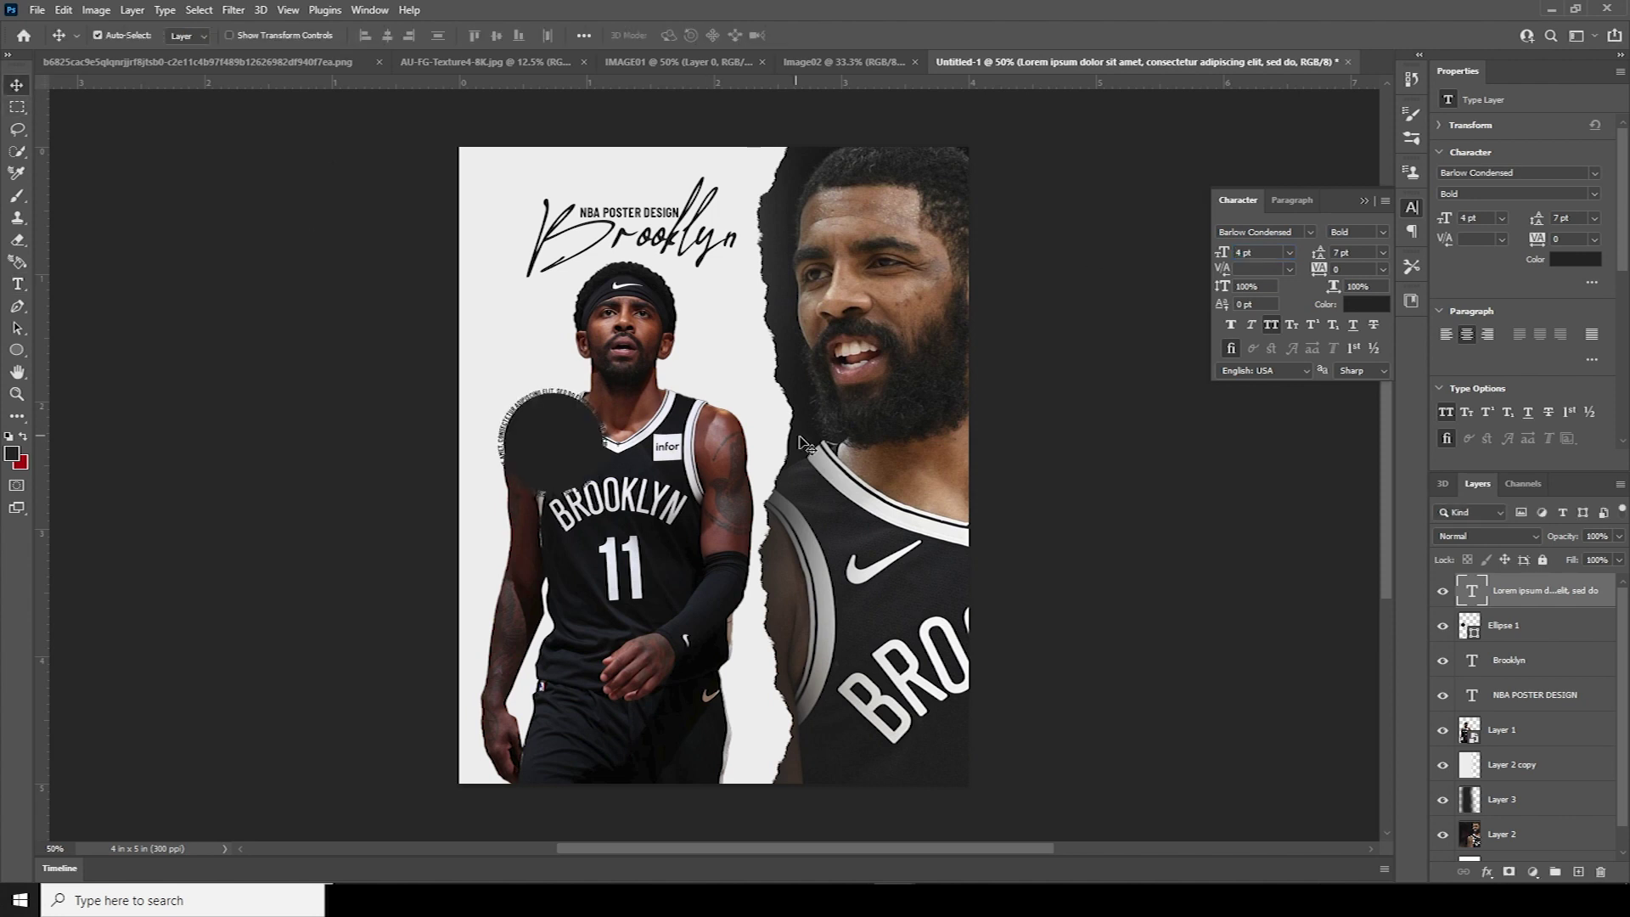
Hide the Ellipse 1 layer, then duplicate the circular text and scale the copy down to 3.27 pt inside the original ring
left_click(1448, 628)
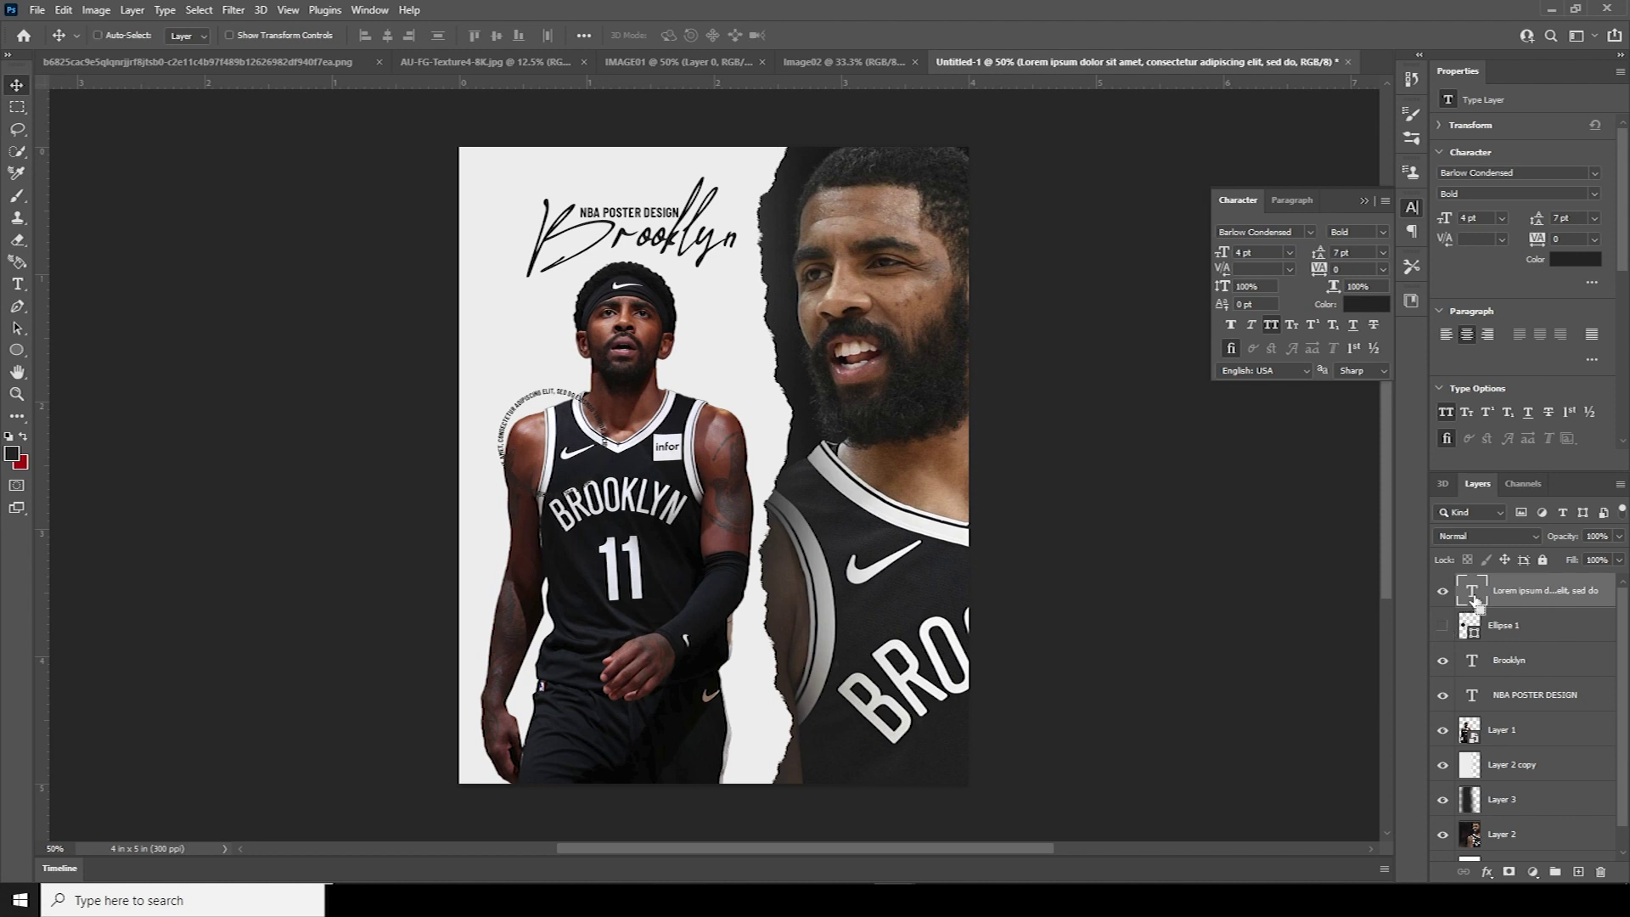
key("ctrl+j")
key("ctrl+t")
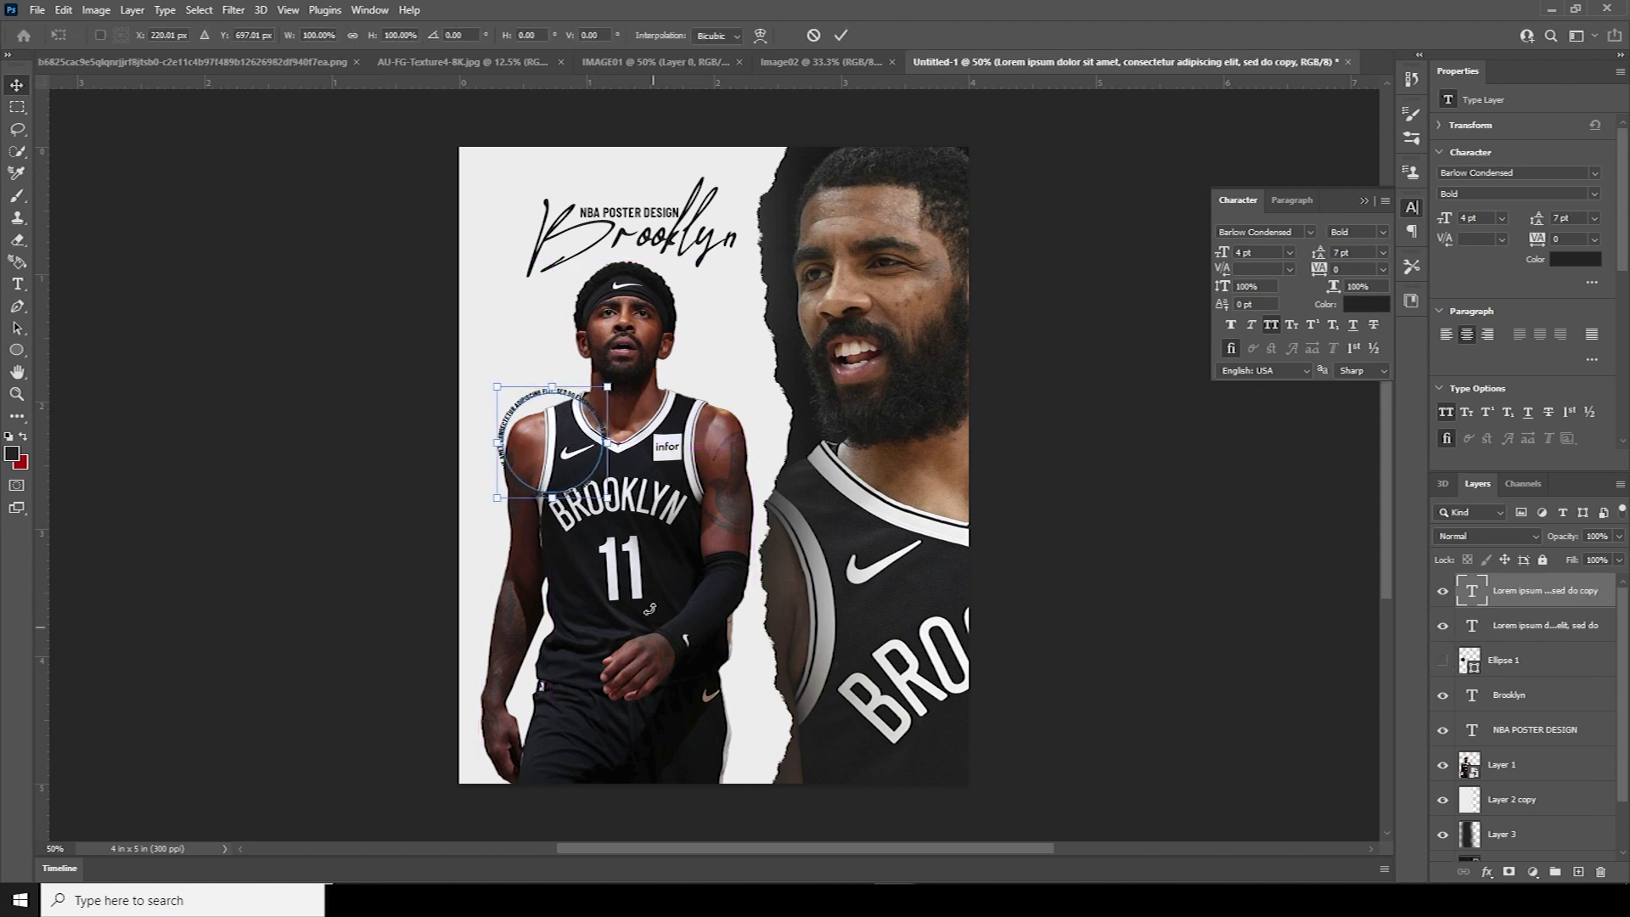
left_click_drag(618, 510, 595, 490)
key("Return")
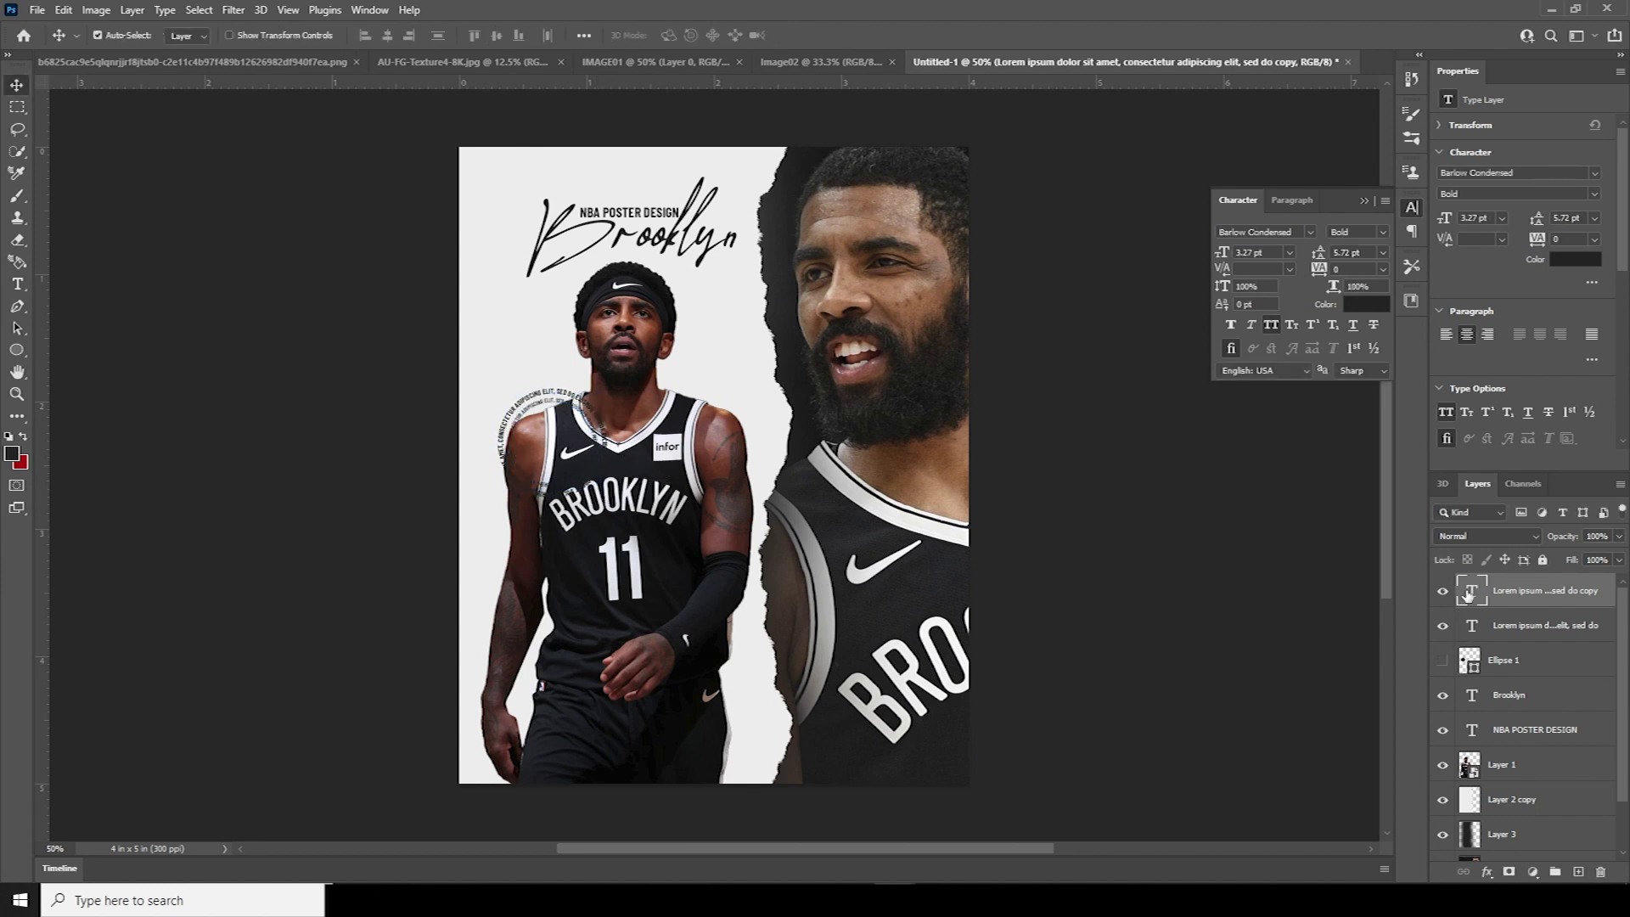
Set the inner circular text copy to the Thin weight of Barlow Condensed
double_click(1471, 591)
left_click(1381, 235)
left_click(1362, 246)
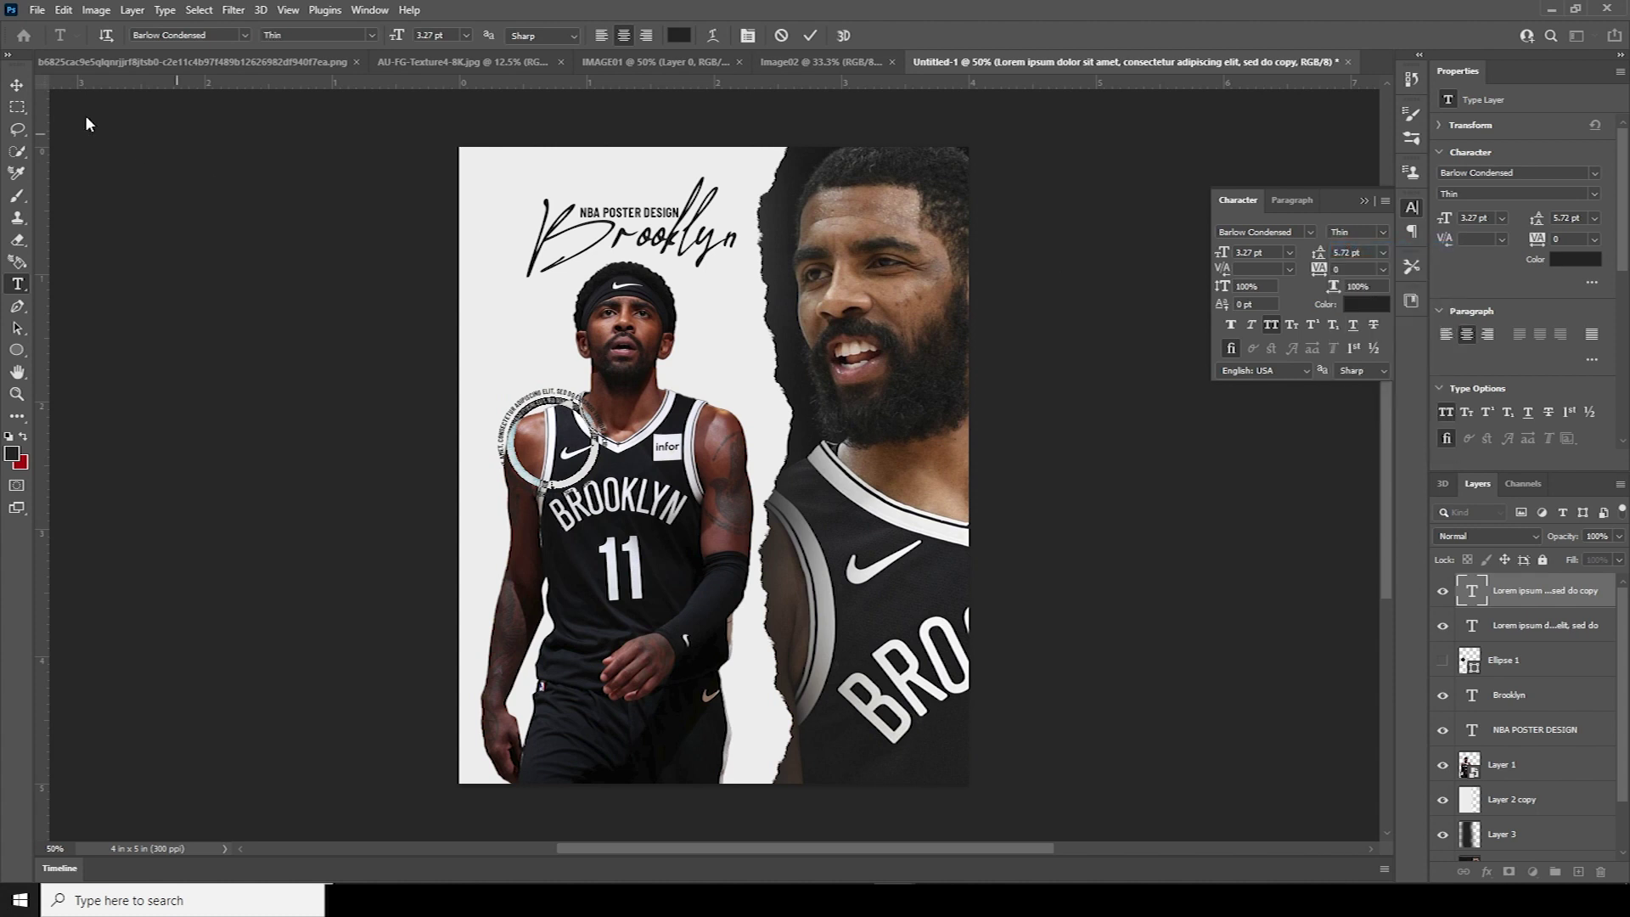
left_click(17, 85)
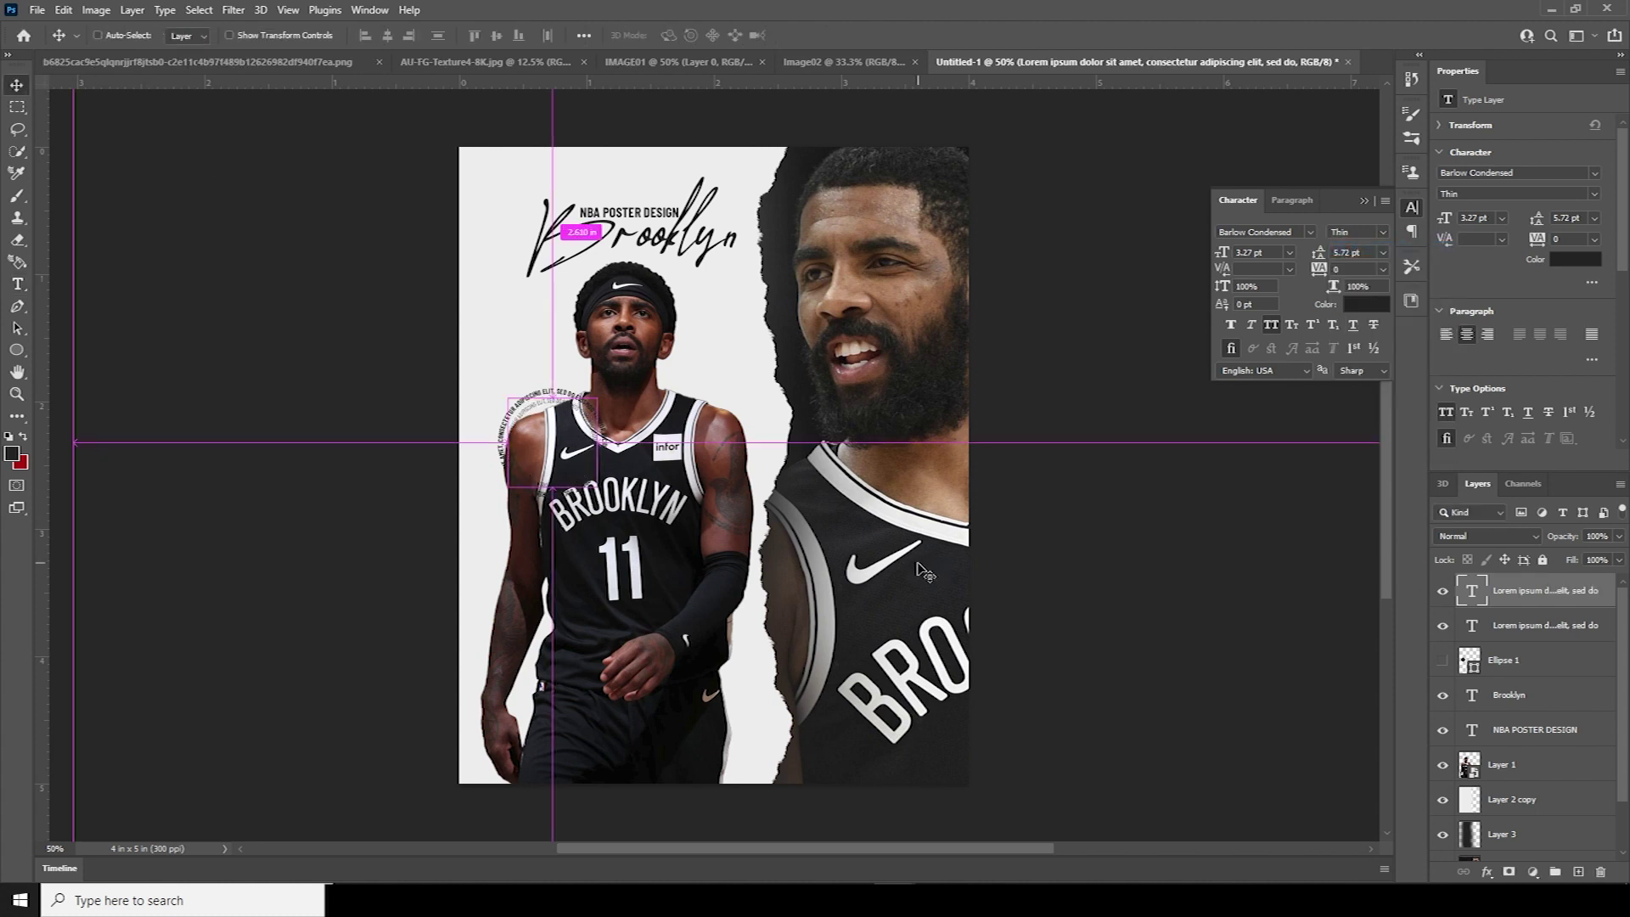
Duplicate the thin circular text and scale the copy up to 4.71 pt as a ring outside the bold one
key("ctrl+plus")
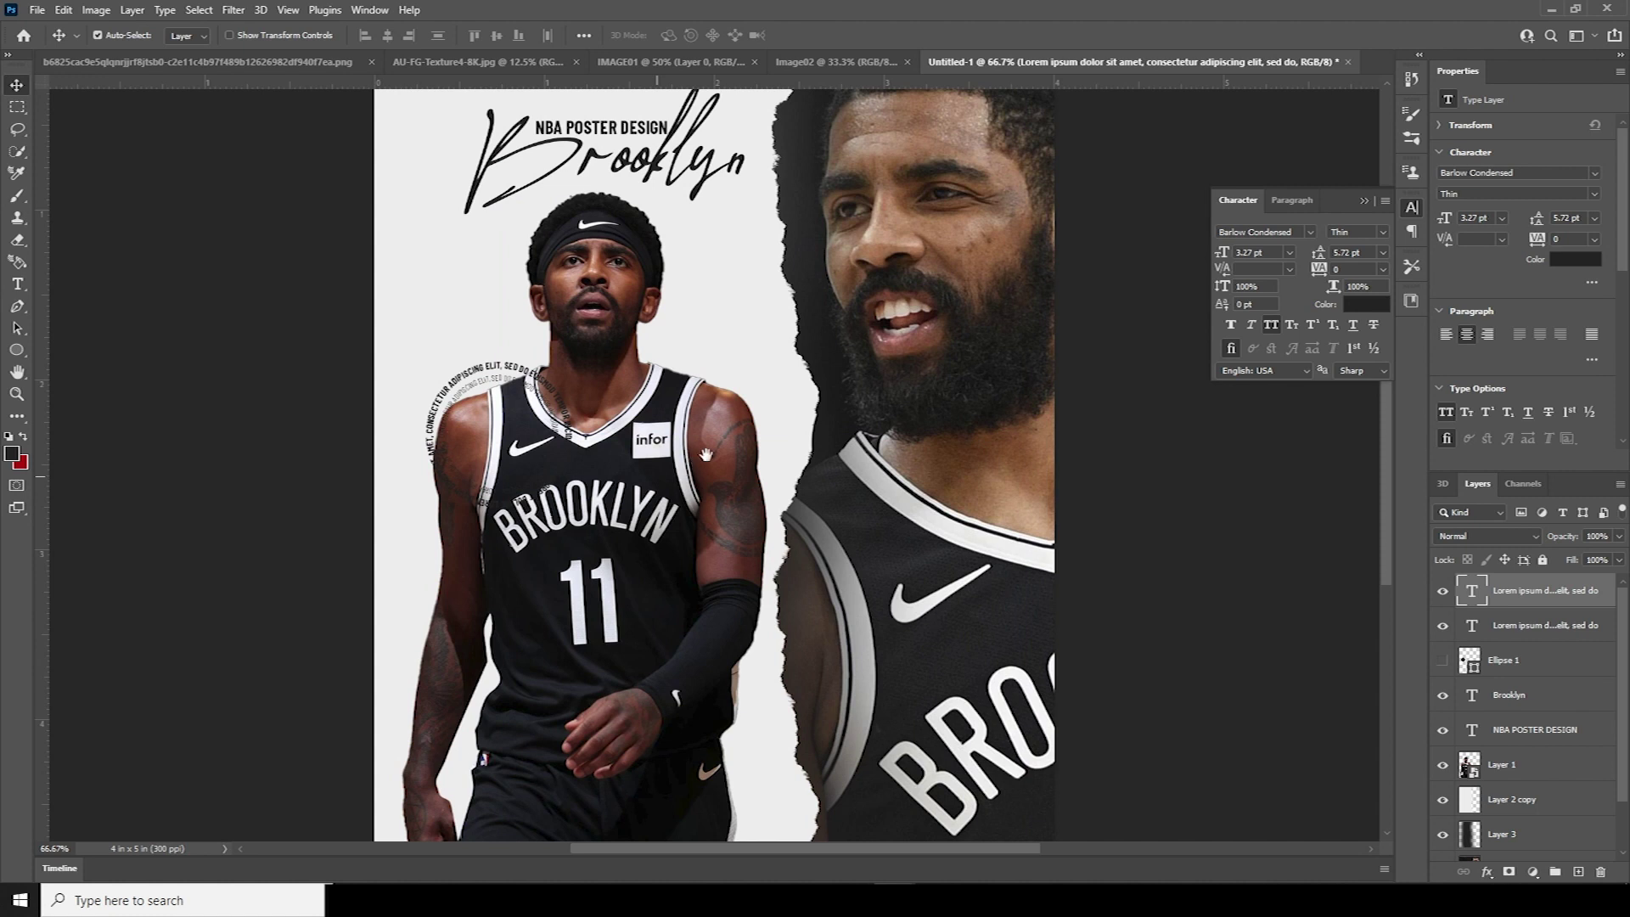
left_click_drag(706, 456, 737, 424)
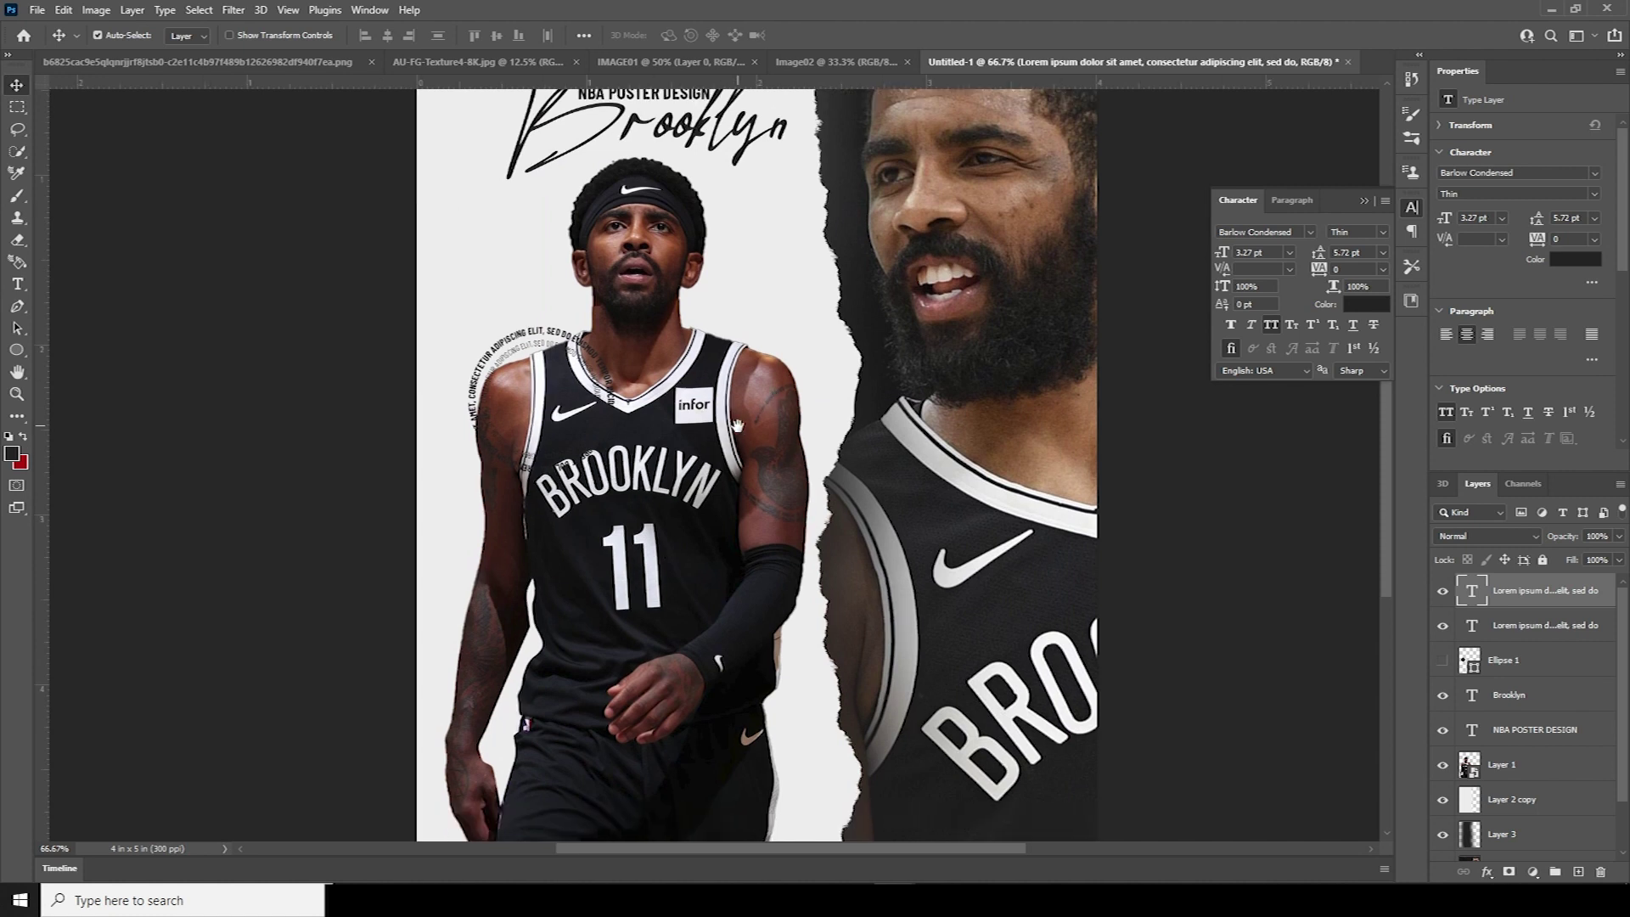
left_click(1472, 626)
left_click(1474, 594)
key("ctrl+j")
key("ctrl+t")
left_click_drag(603, 460, 635, 492)
key("Return")
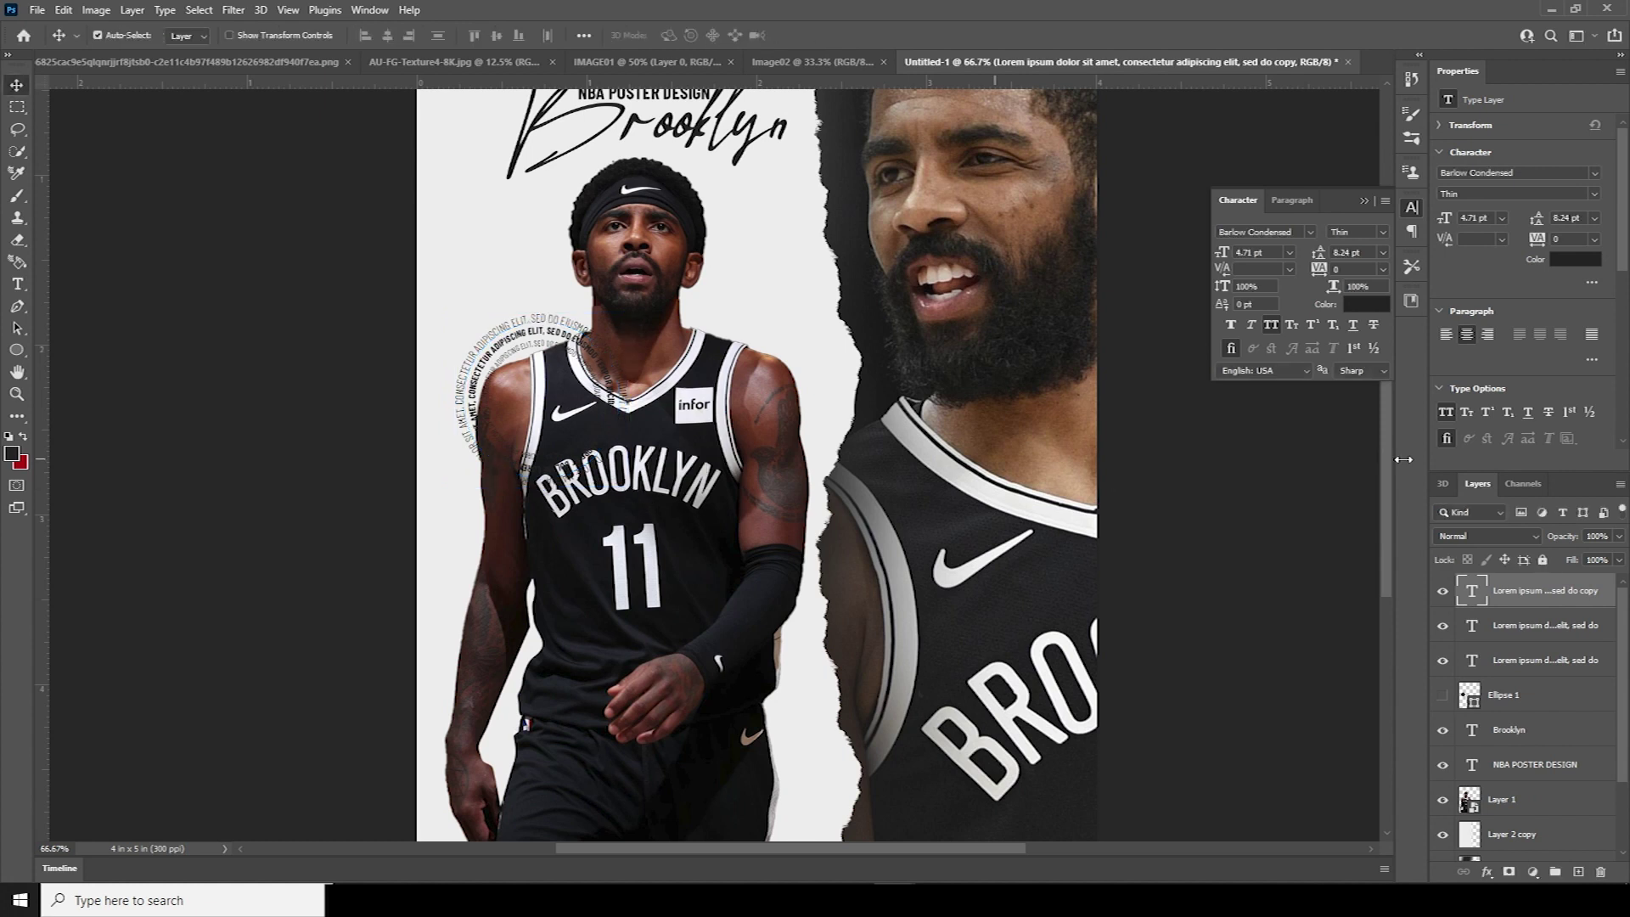
Set the outer thin text ring's font size to 3 pt
double_click(1473, 589)
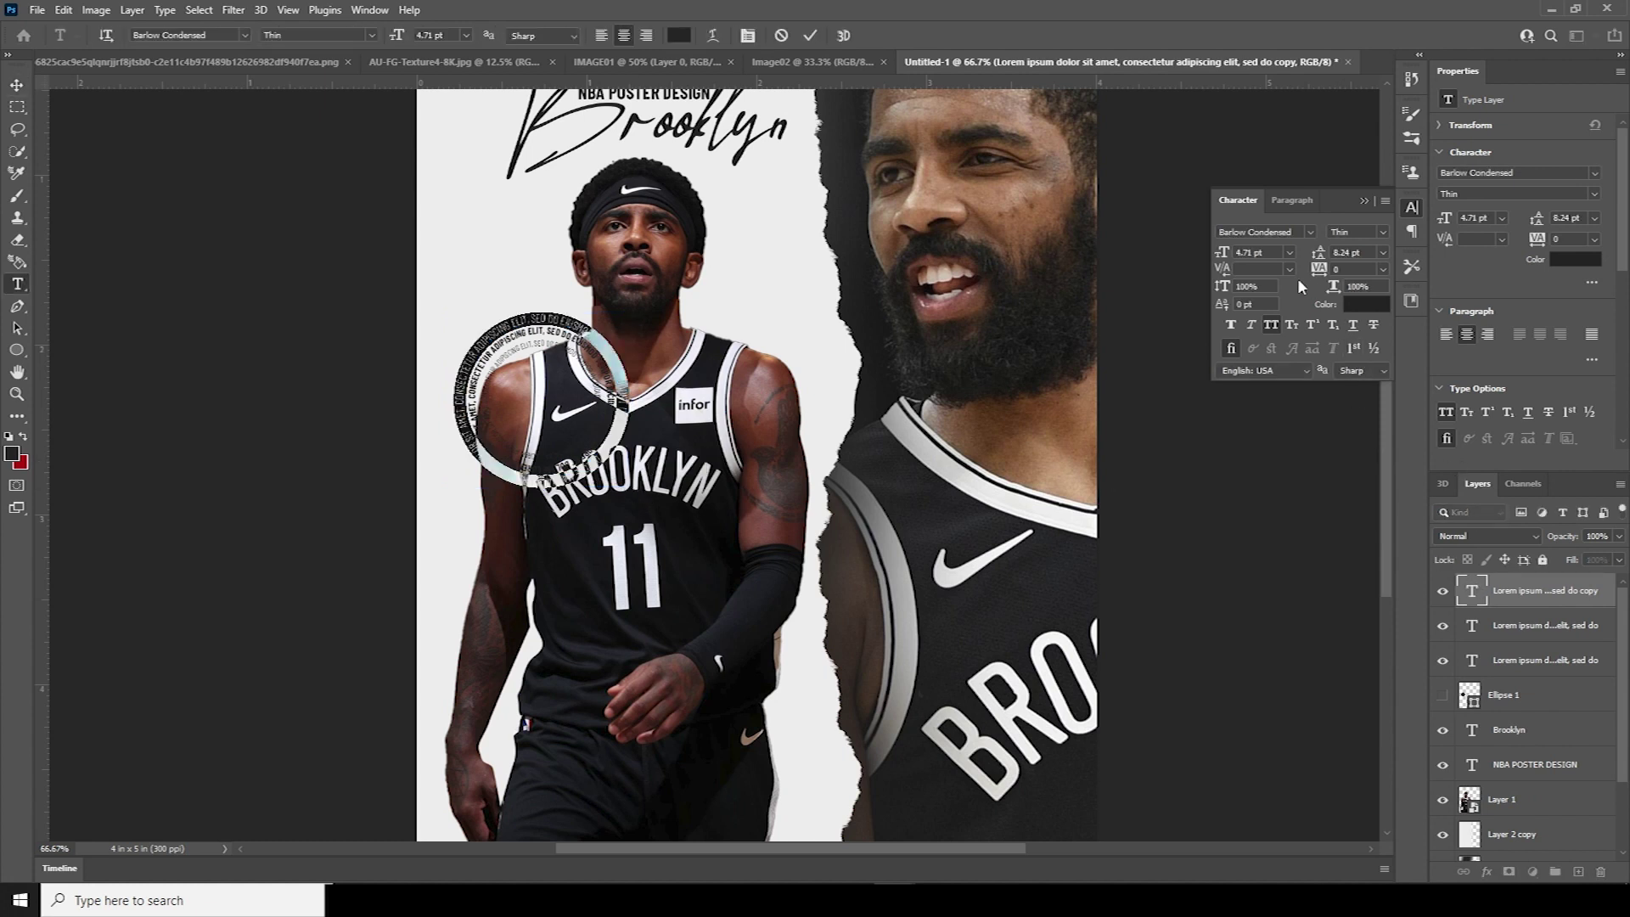
left_click(1225, 254)
type("4")
key("Return")
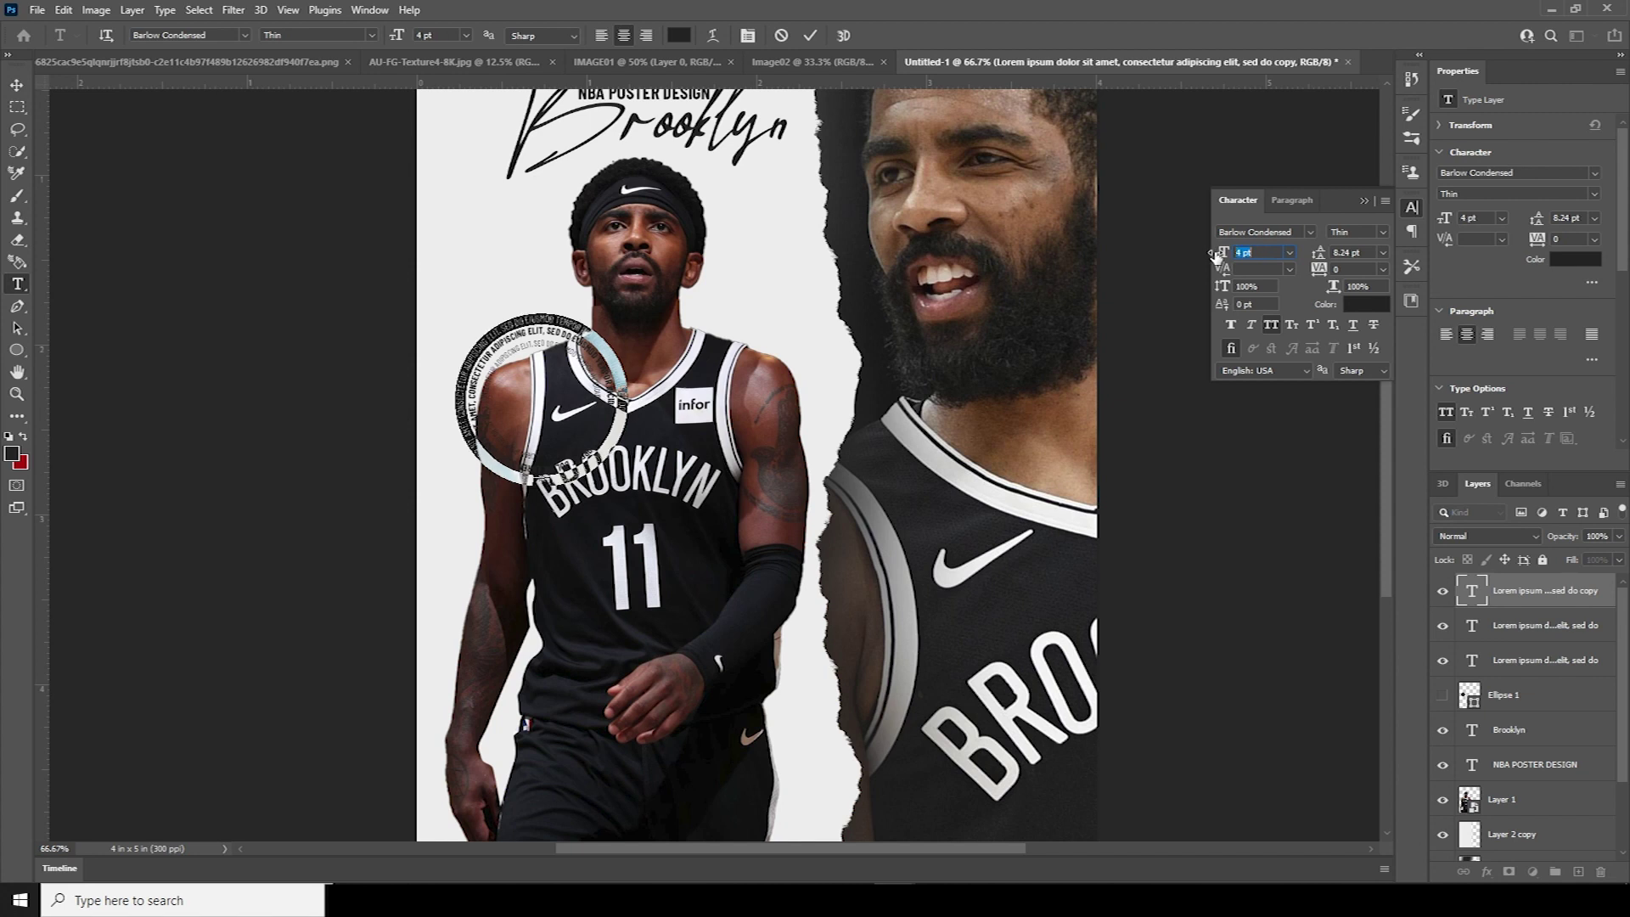
type("3")
key("Return")
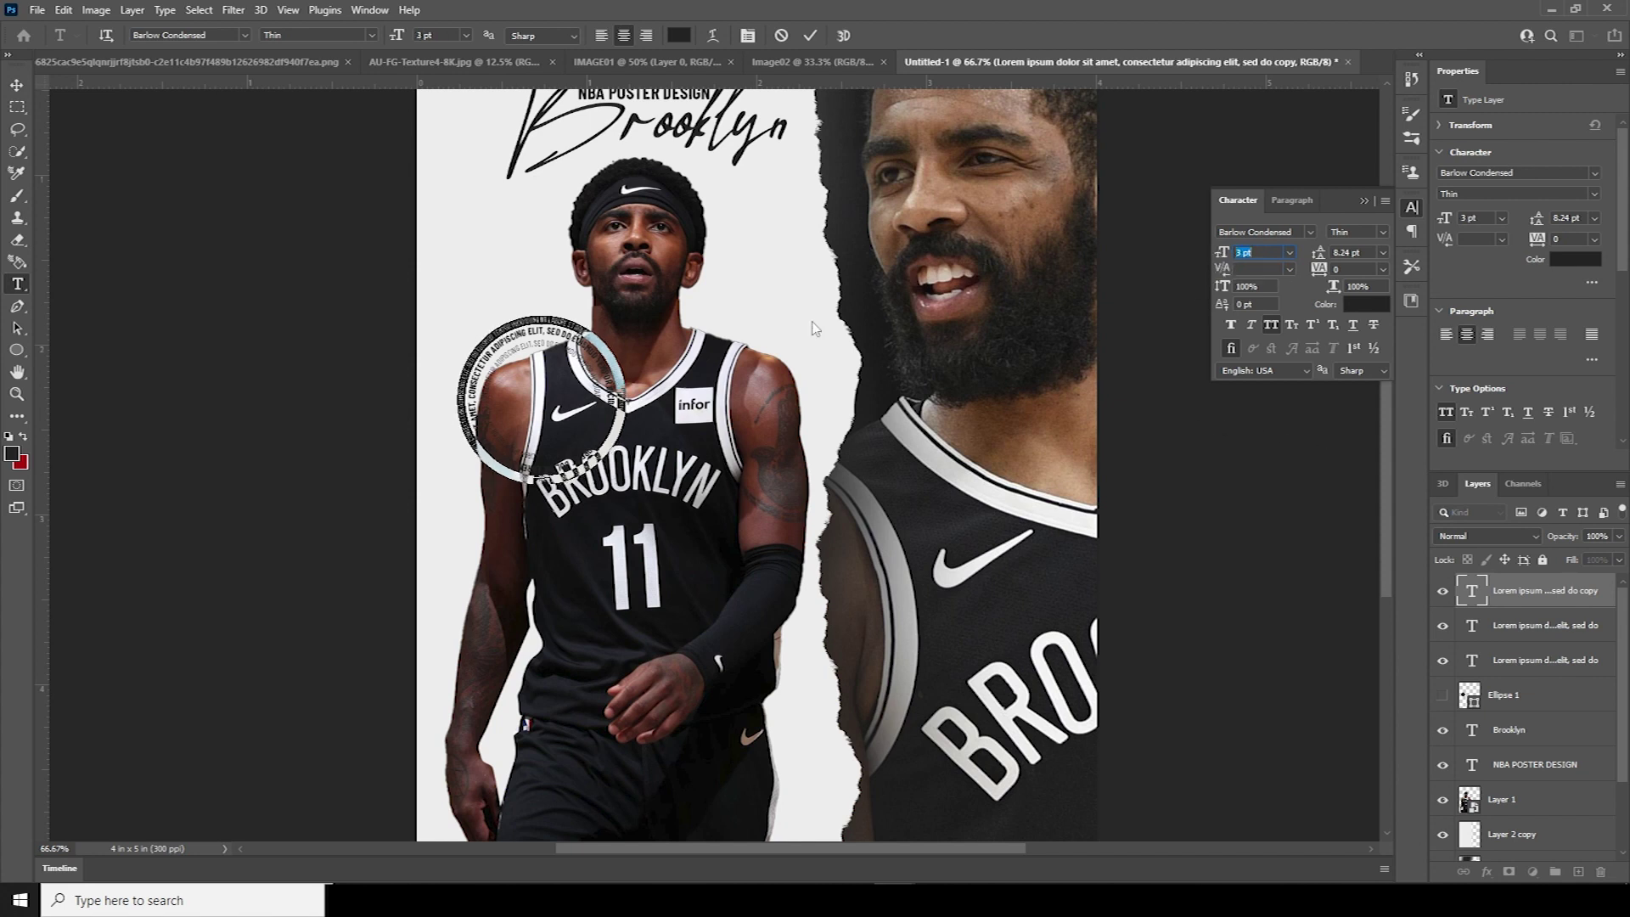
left_click(15, 82)
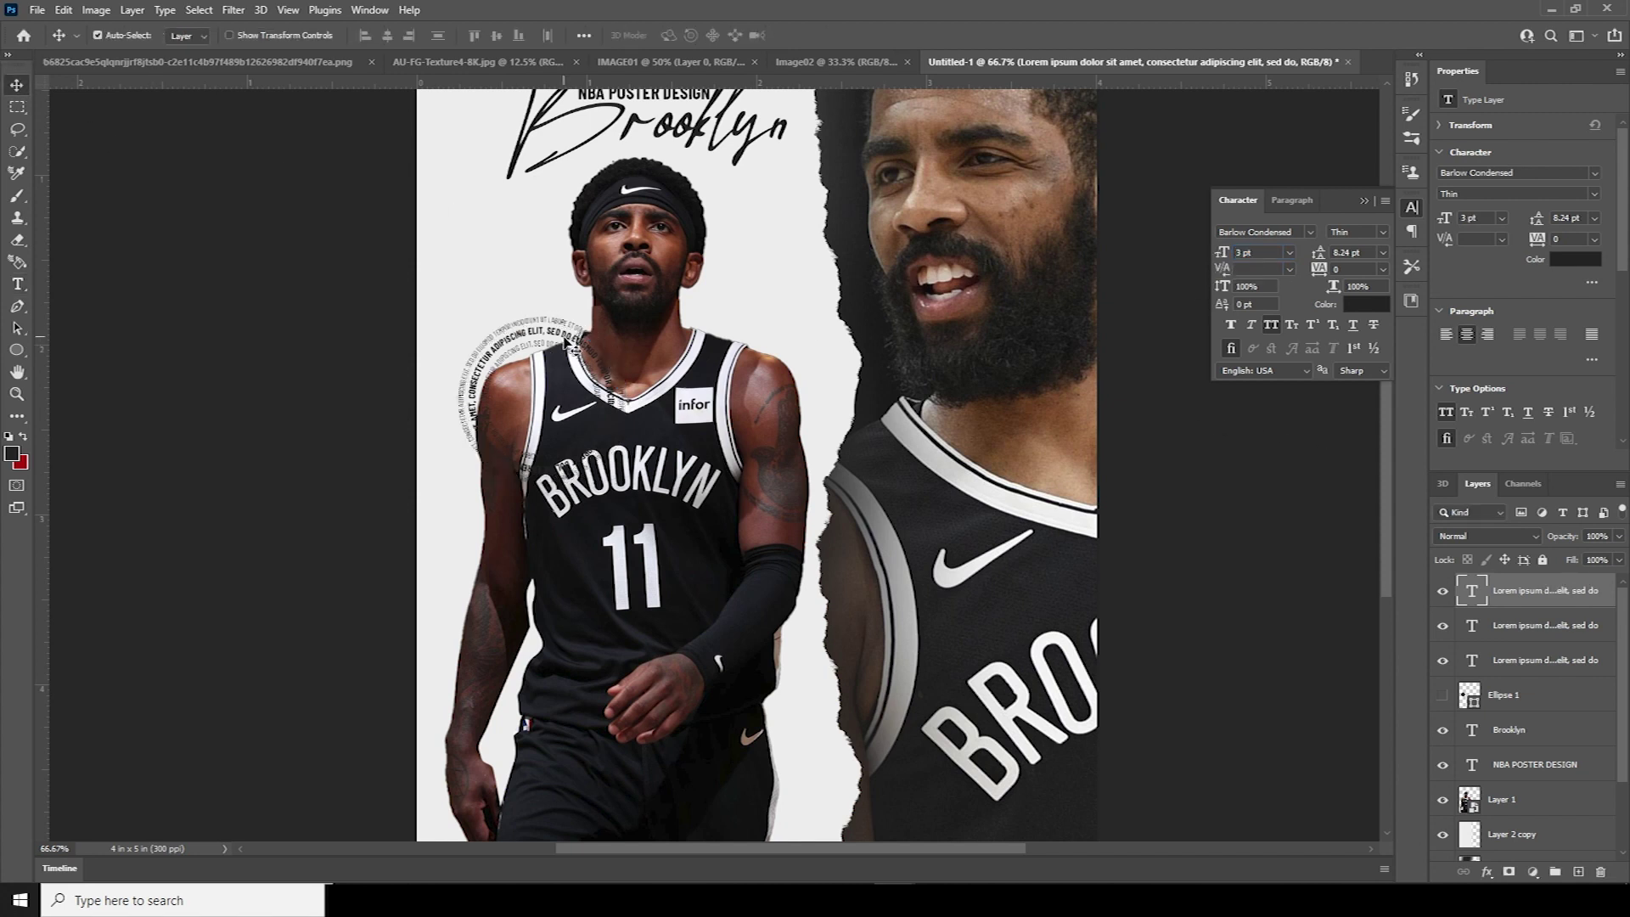
Set the bold middle text ring's font size to 5 pt
double_click(1473, 627)
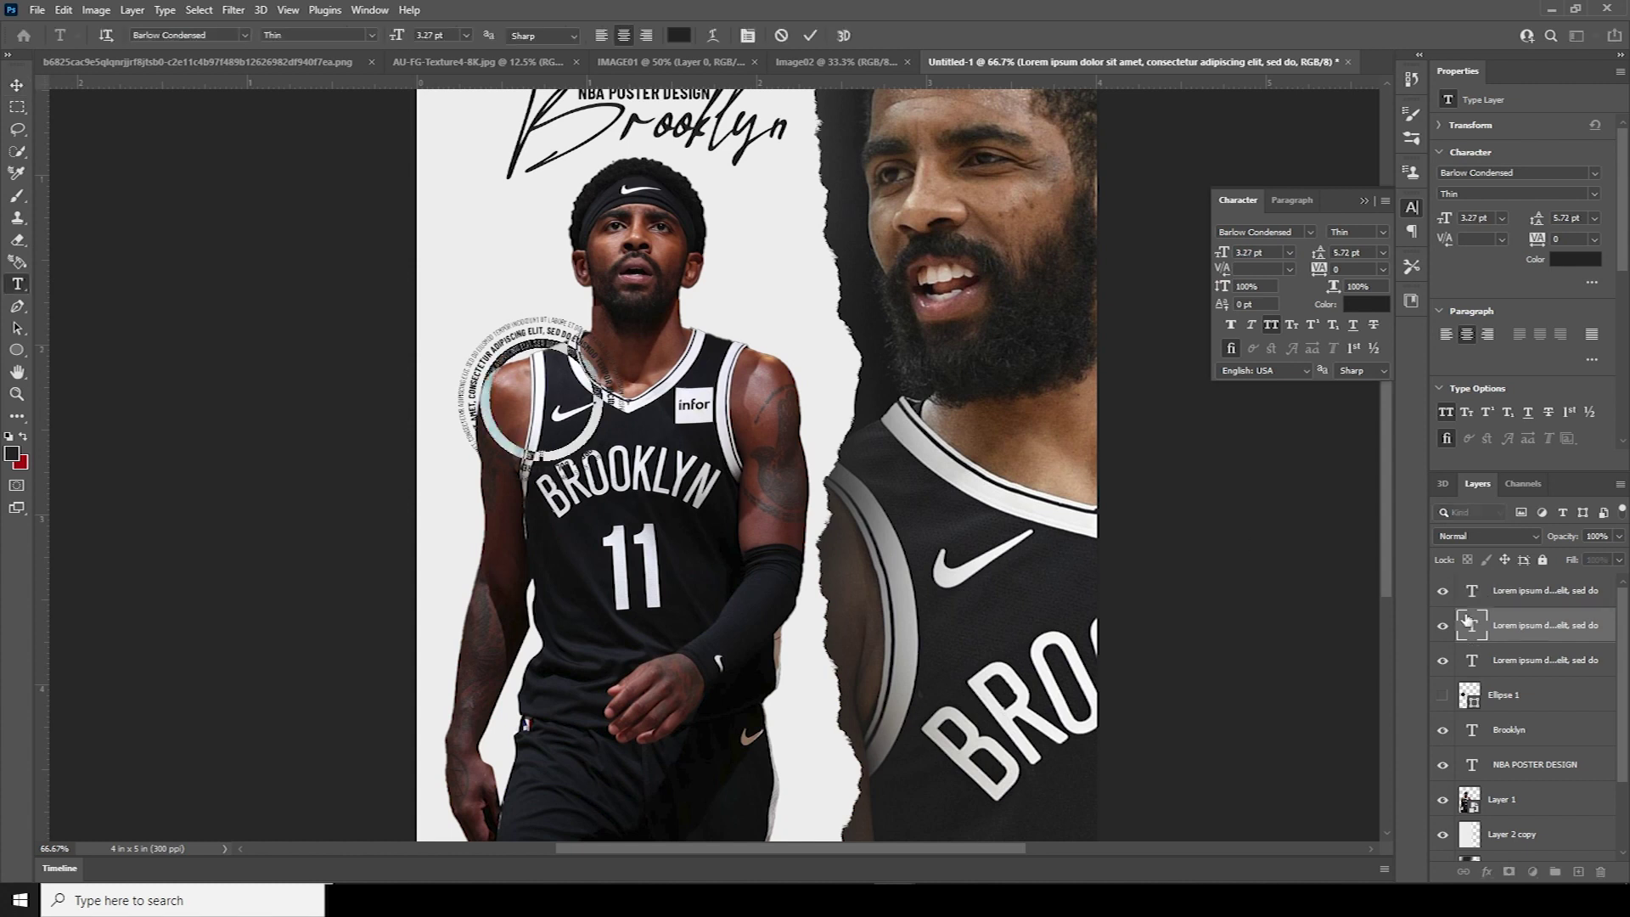
double_click(1473, 658)
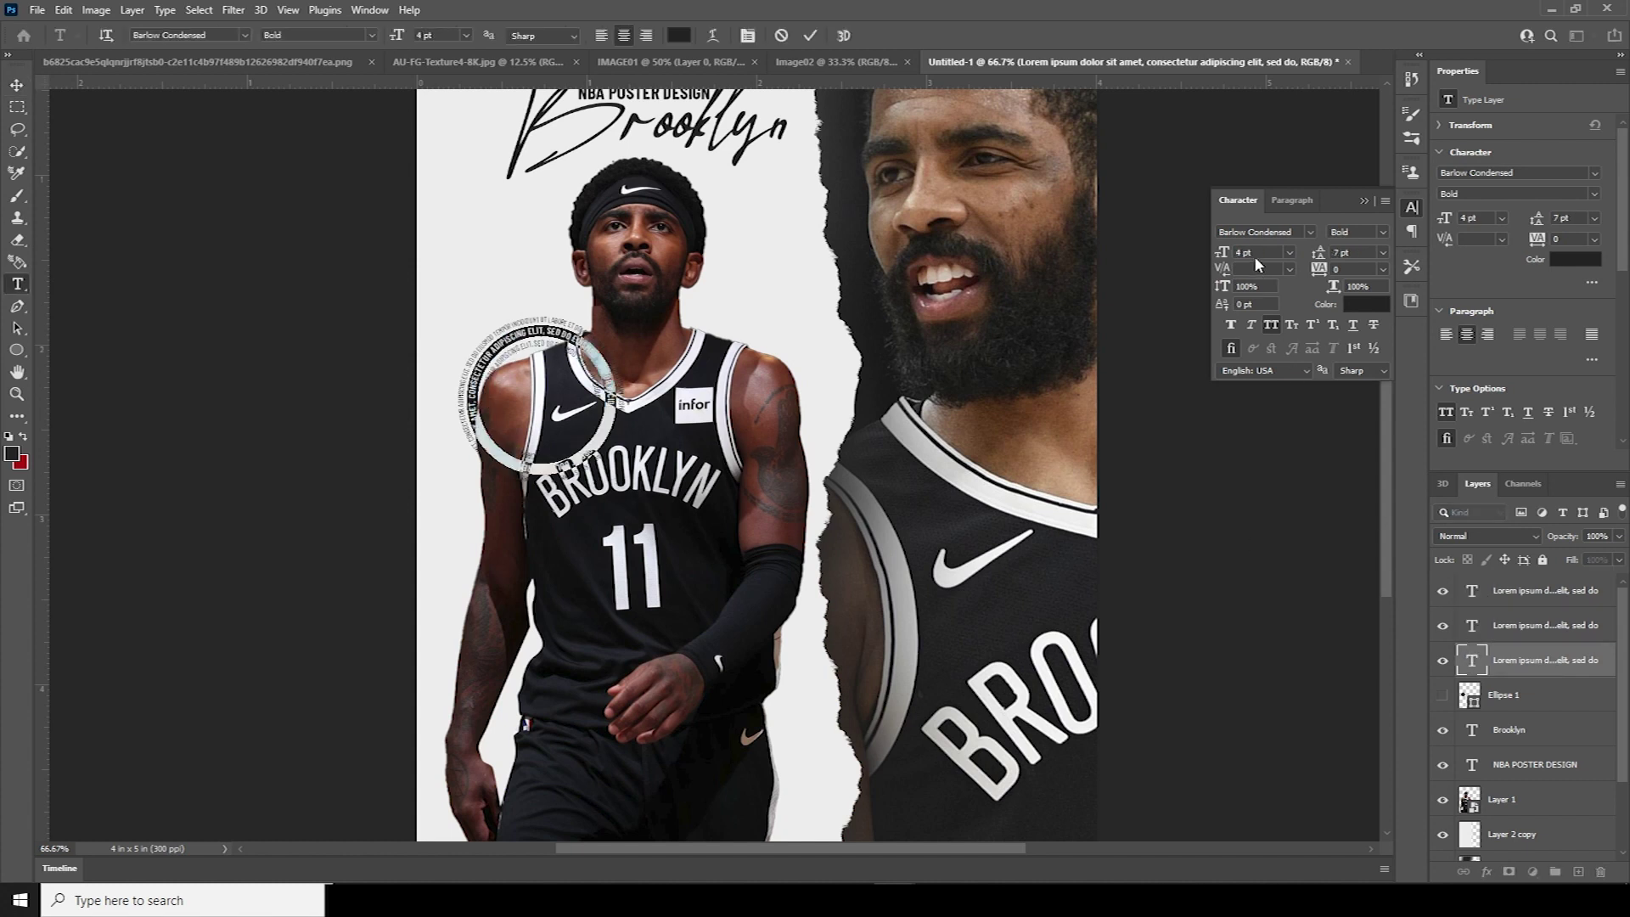
key("Up")
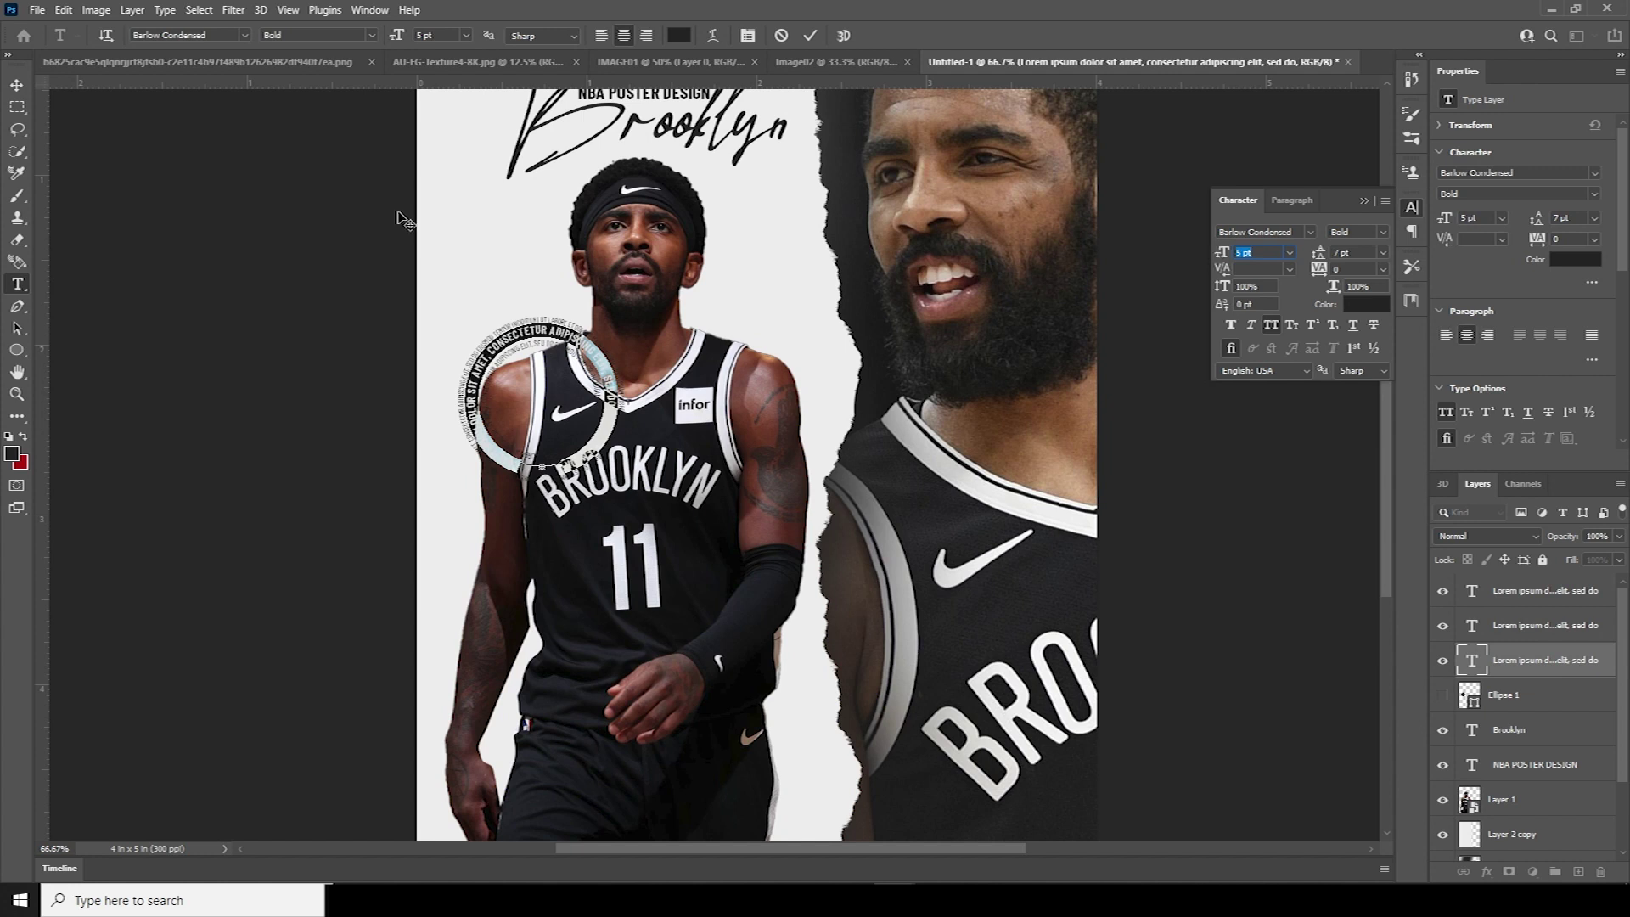
left_click(15, 86)
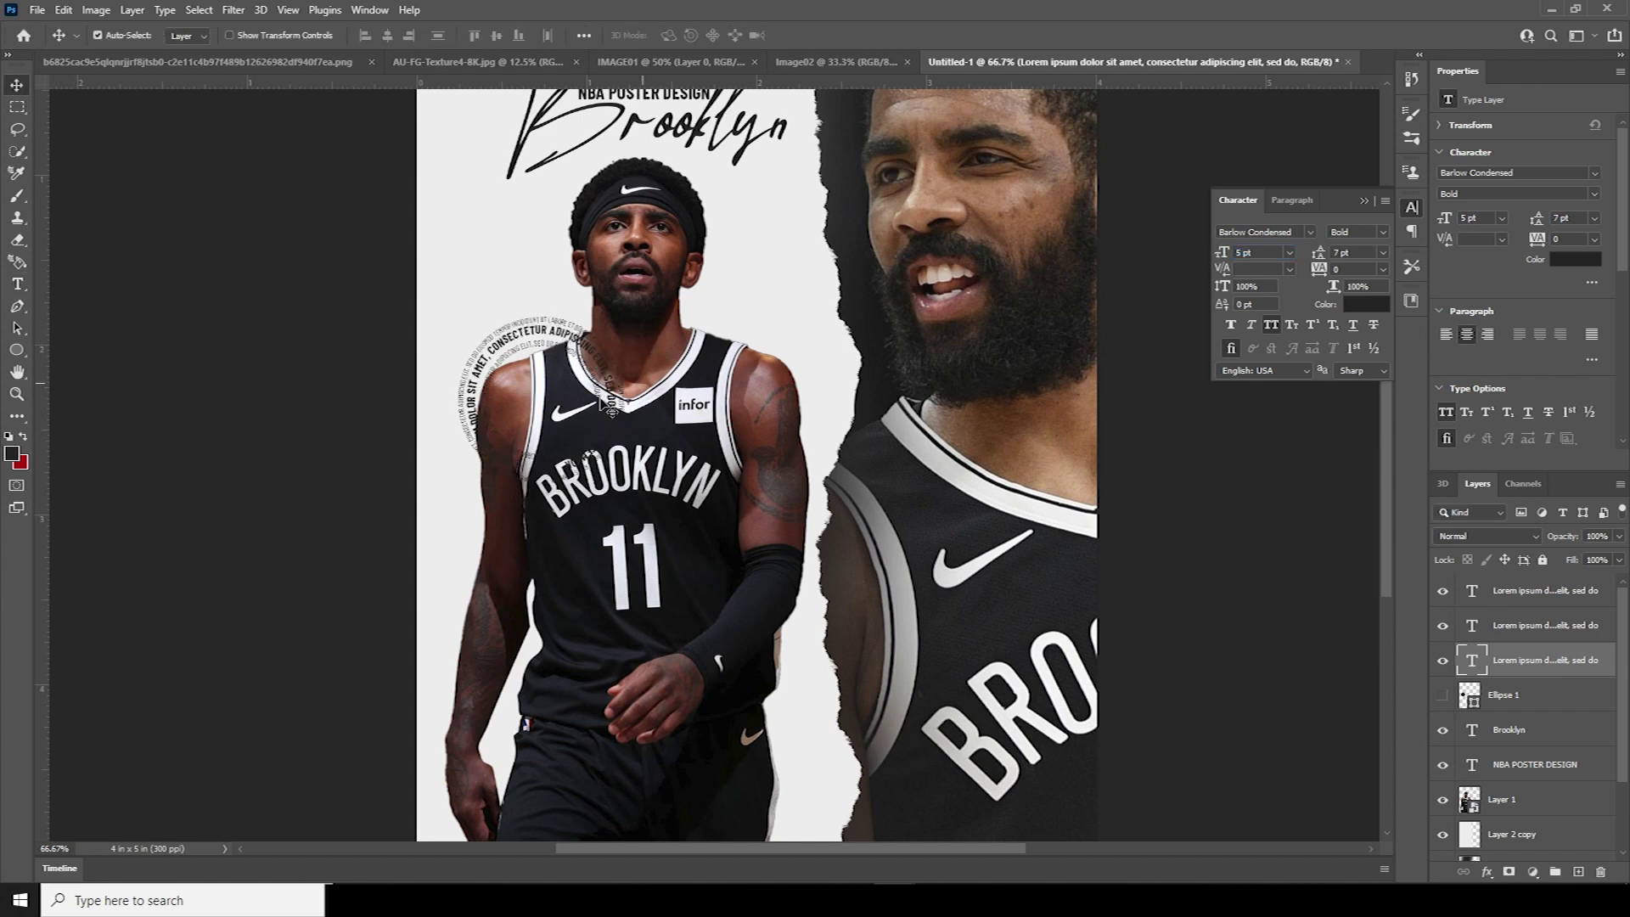
Enlarge the inner thin text ring slightly with Free Transform so it sits closer to the bold ring
left_click(1465, 637)
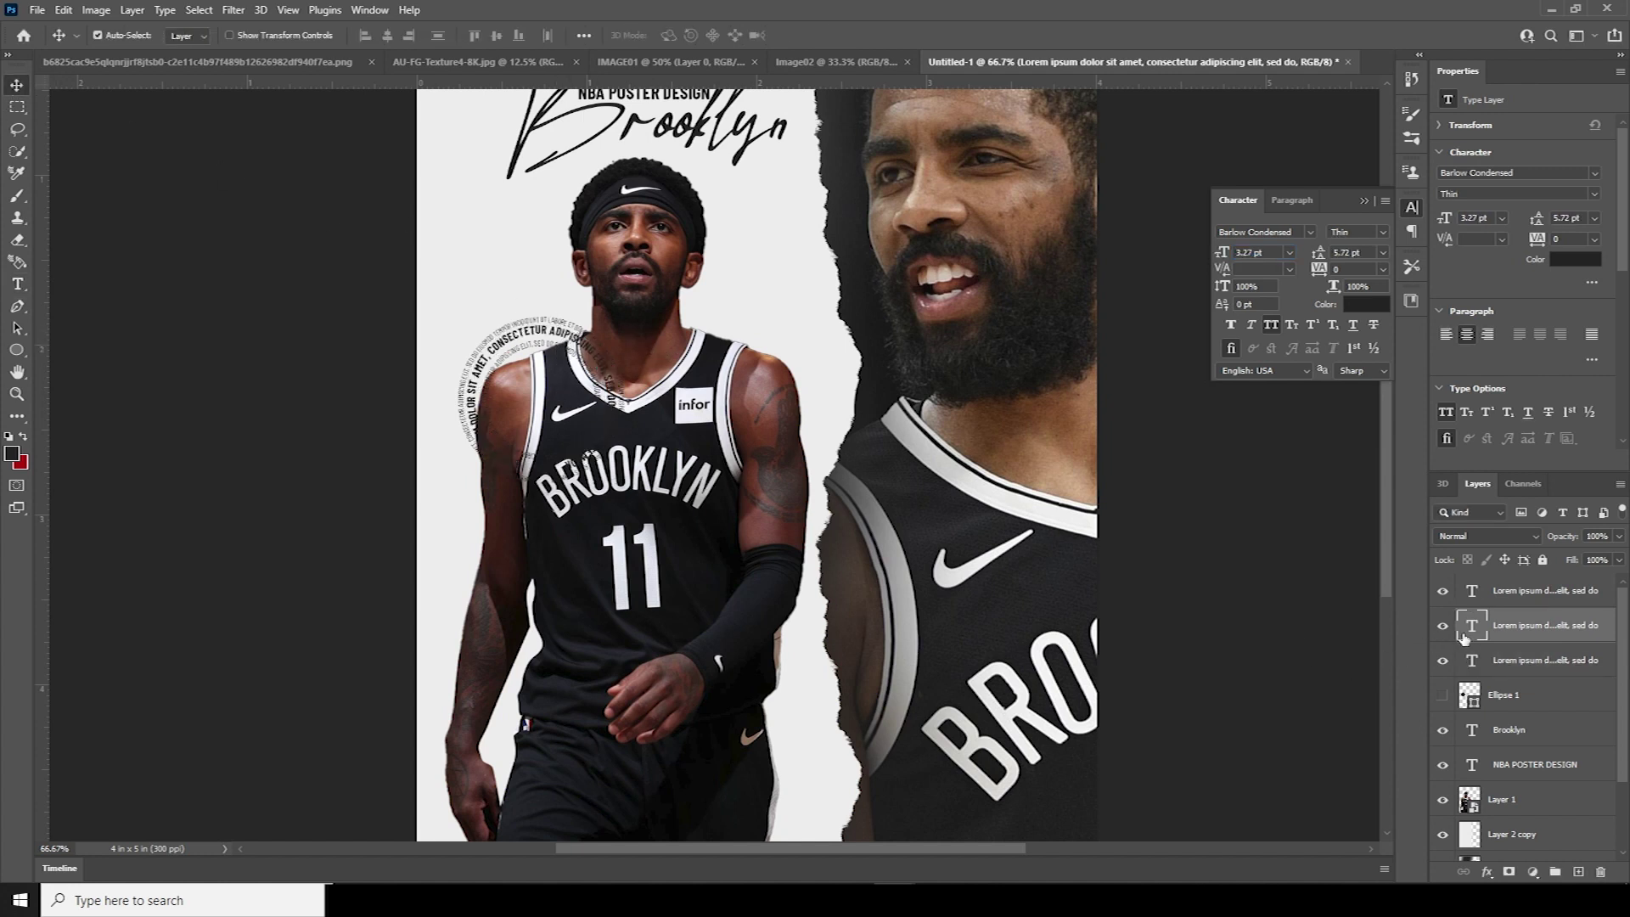
key("ctrl+t")
left_click_drag(603, 459, 608, 465)
key("Return")
Scale the player cutout on Layer 1 down to about 1.92 x 4.10 in and reposition it beside the text rings
left_click(1467, 799)
key("ctrl+minus")
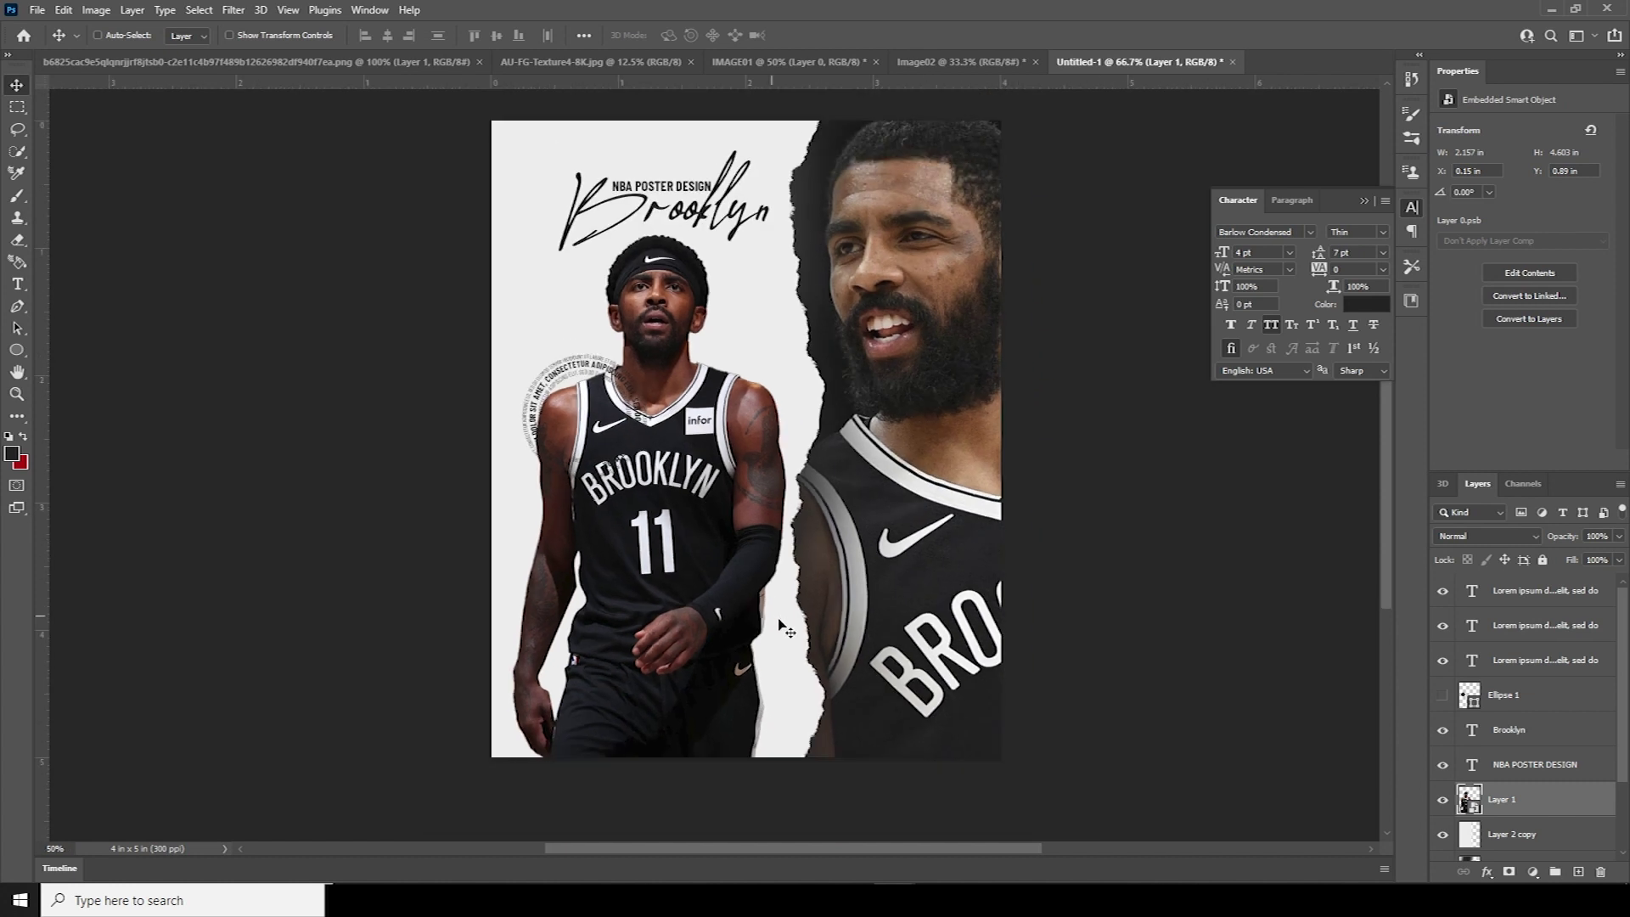
key("ctrl+t")
left_click_drag(739, 692, 754, 695)
left_click_drag(803, 239, 783, 267)
left_click_drag(709, 494, 712, 497)
key("Return")
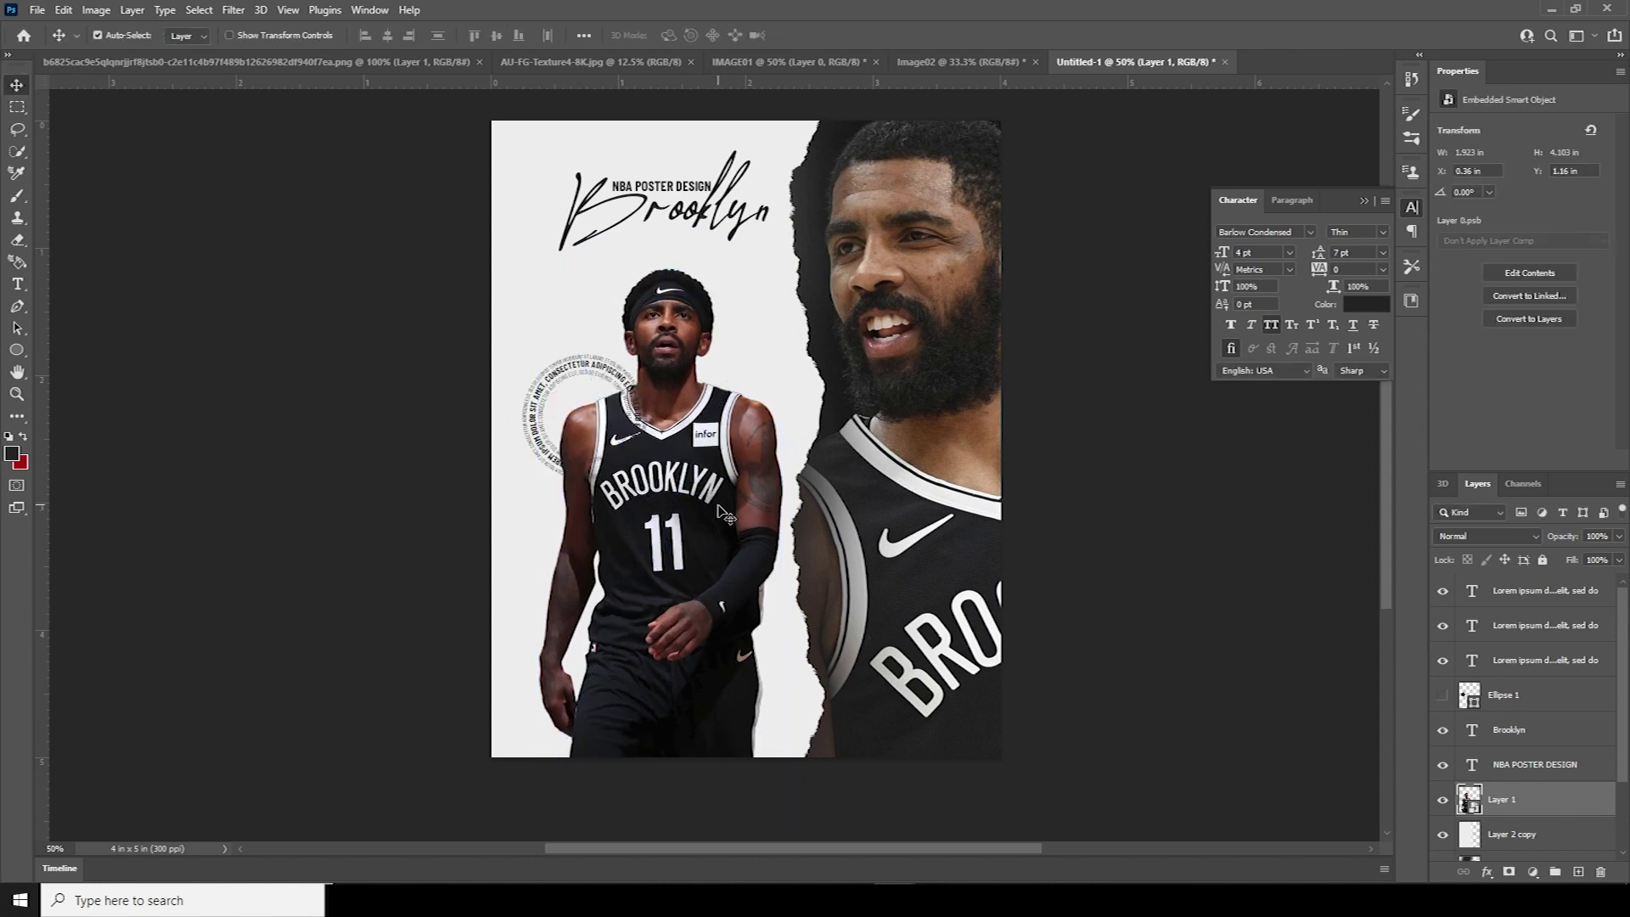
Nudge the player cutout down to a Y position of 1.19 in
key("Down")
key("Down")
key("Down")
key("Down")
key("Down")
key("Down")
key("Down")
key("Down")
key("Down")
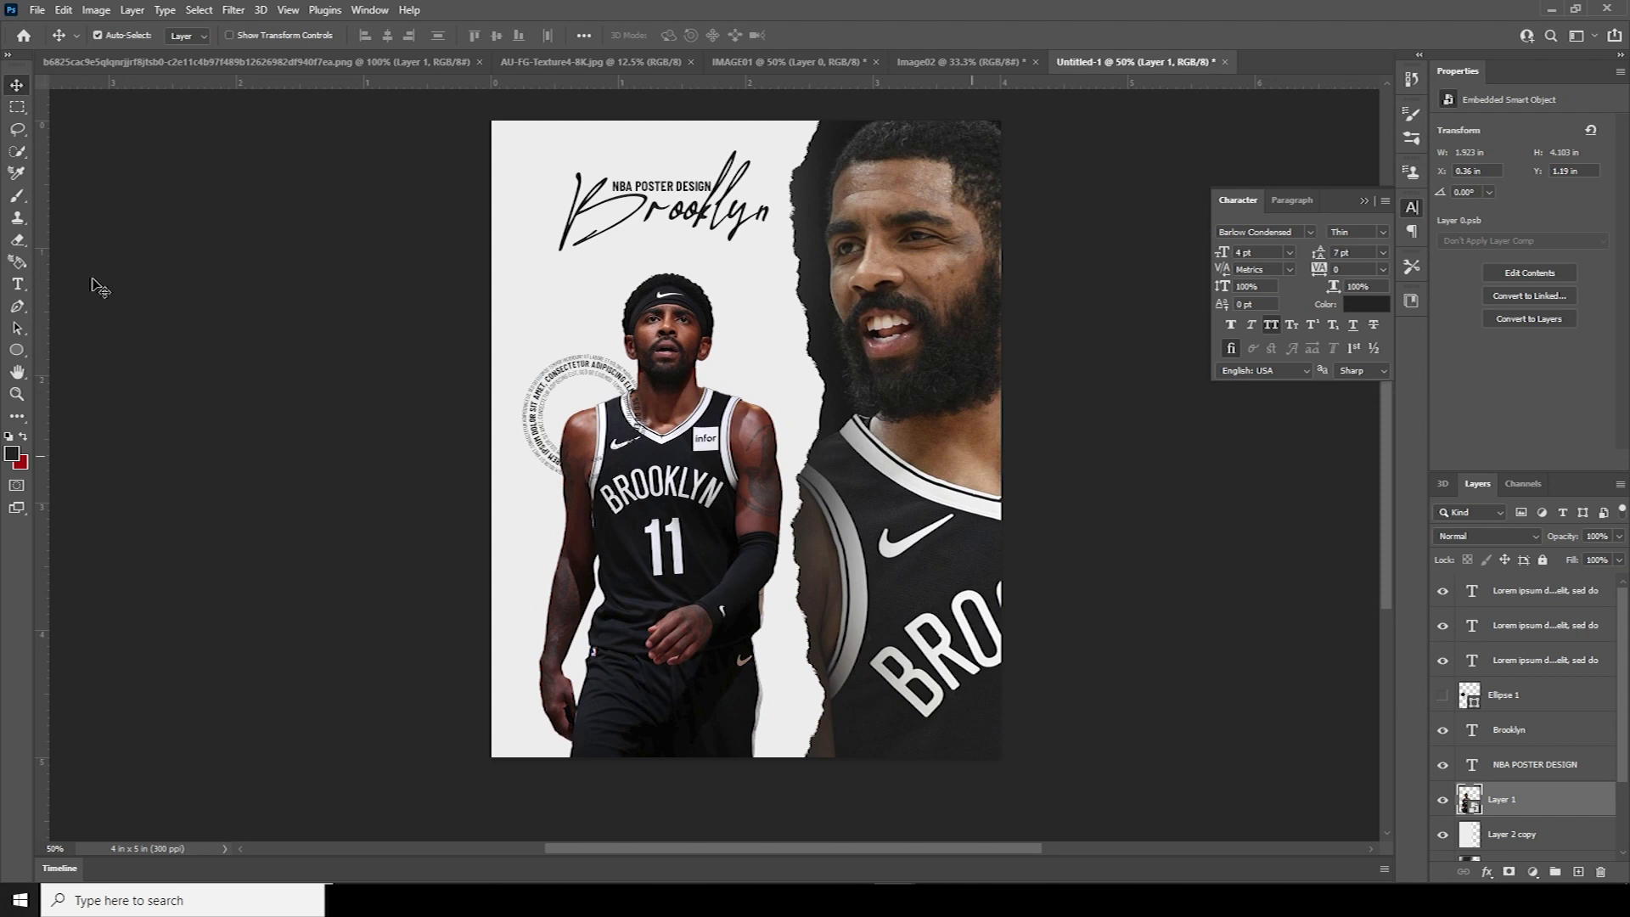
Add the text "11" on the white paper above the text rings, in Barlow Condensed Black Italic
left_click(17, 284)
left_click(549, 281)
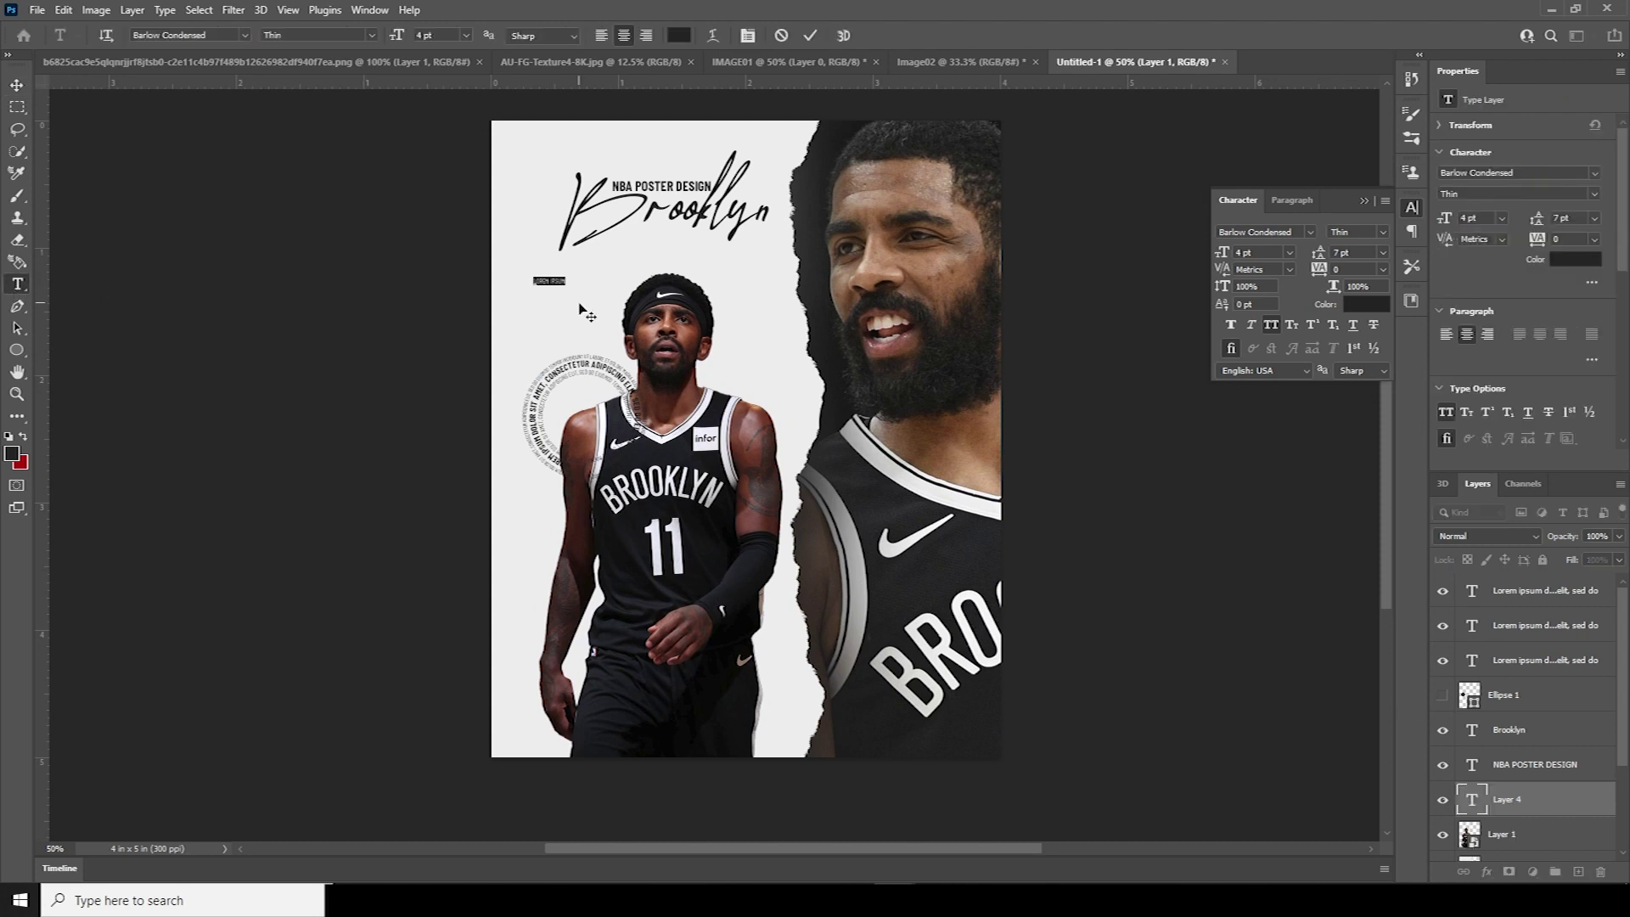
type("11")
left_click(1383, 234)
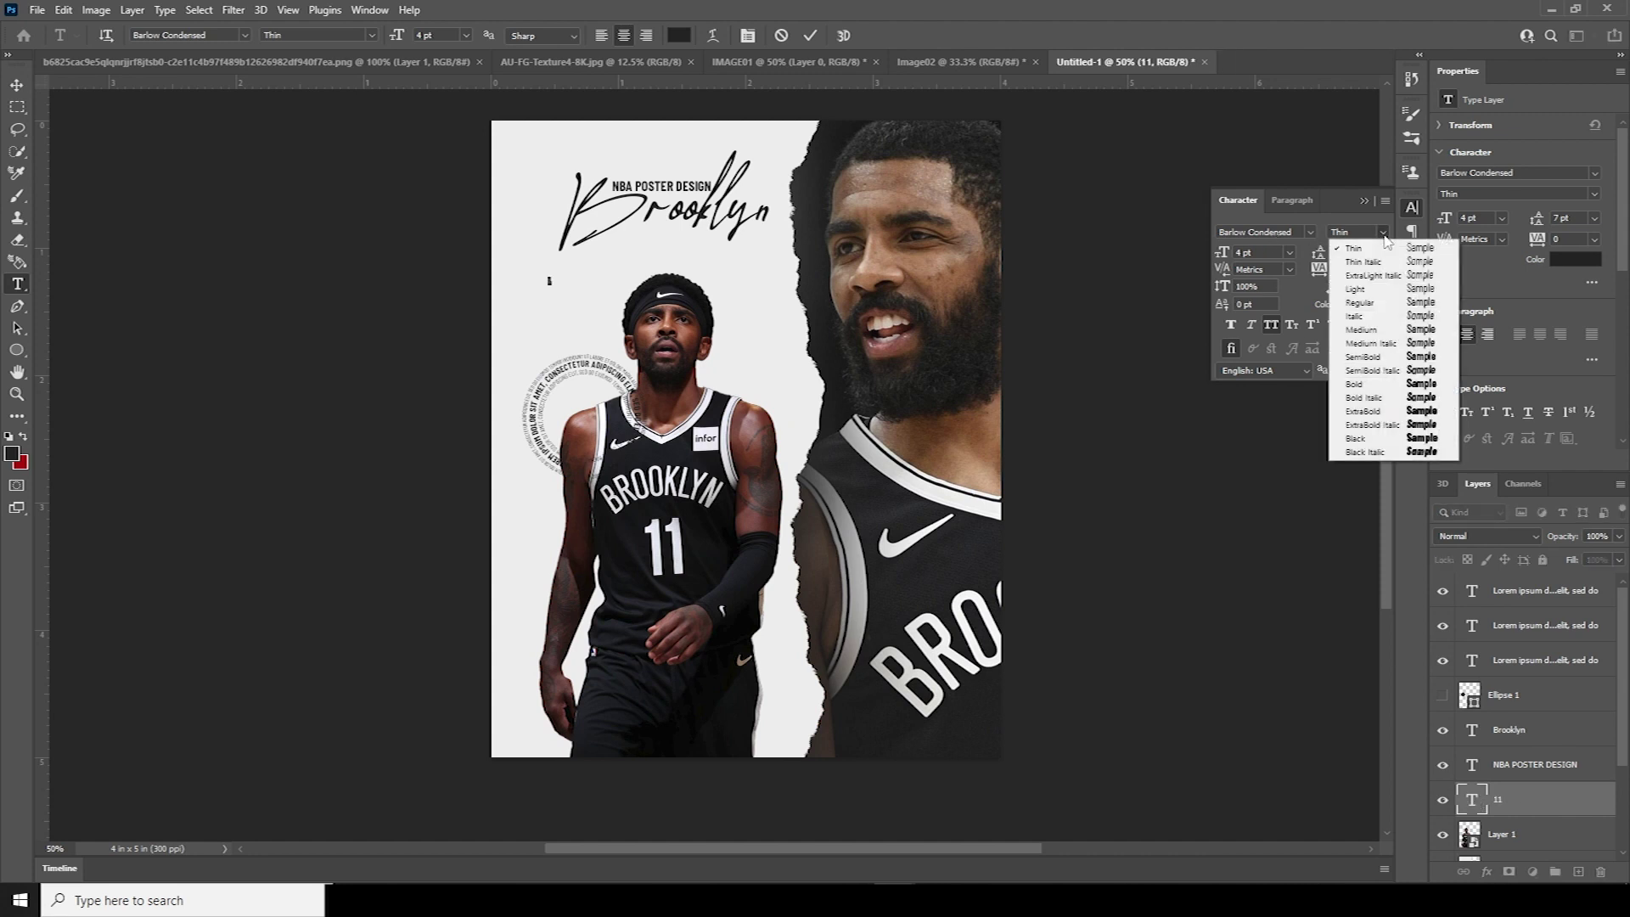
left_click(1381, 453)
Enlarge the "11" to about 42.83 pt inside the text rings and move its layer directly above Ellipse 1
key("ctrl+t")
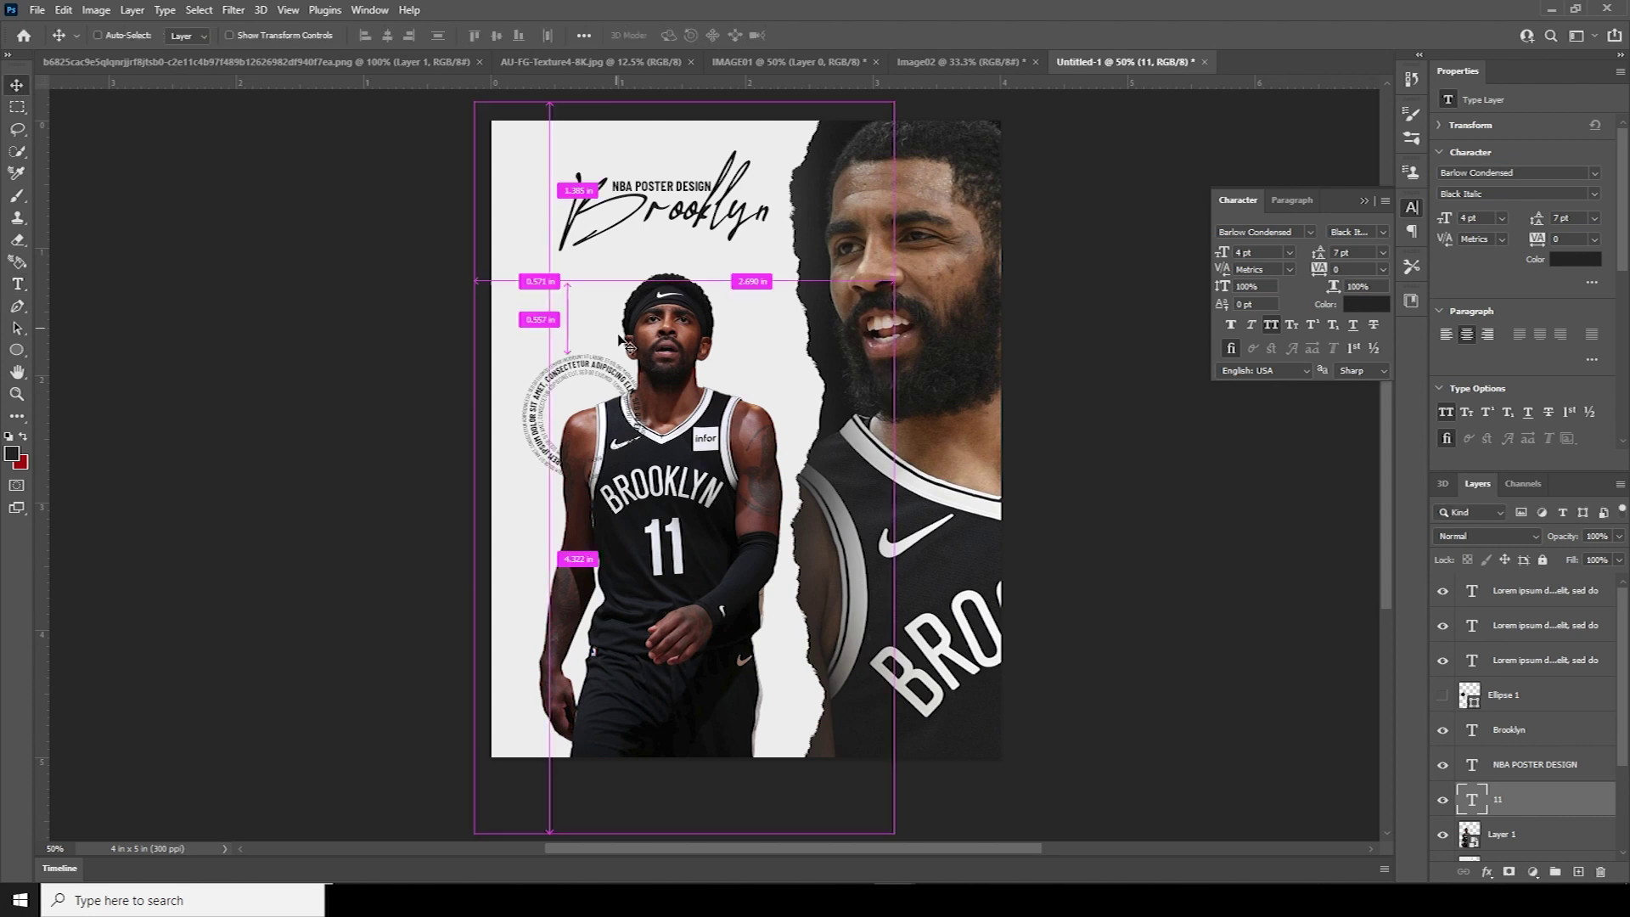
left_click_drag(552, 286, 597, 416)
key("Return")
left_click(1536, 590, "ctrl")
left_click_drag(1482, 695, 1481, 643)
left_click(1491, 603)
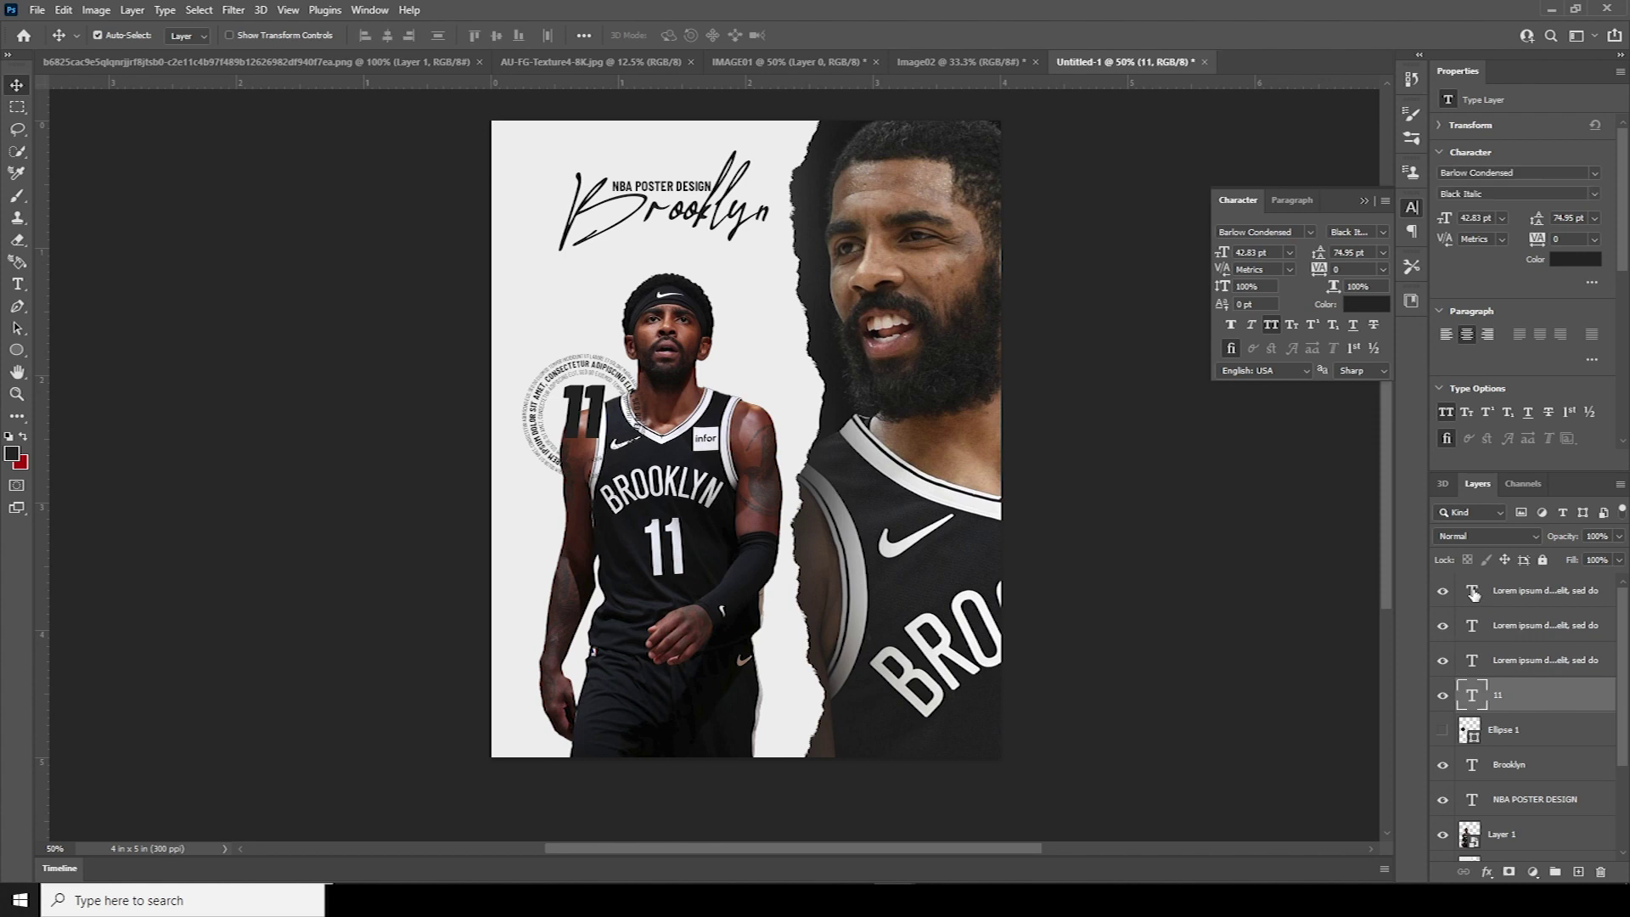
Select the three text rings together with the "11", shift them slightly left and scale them down a little
left_click(1494, 695, "shift")
key("ctrl+t")
left_click_drag(592, 414, 580, 413)
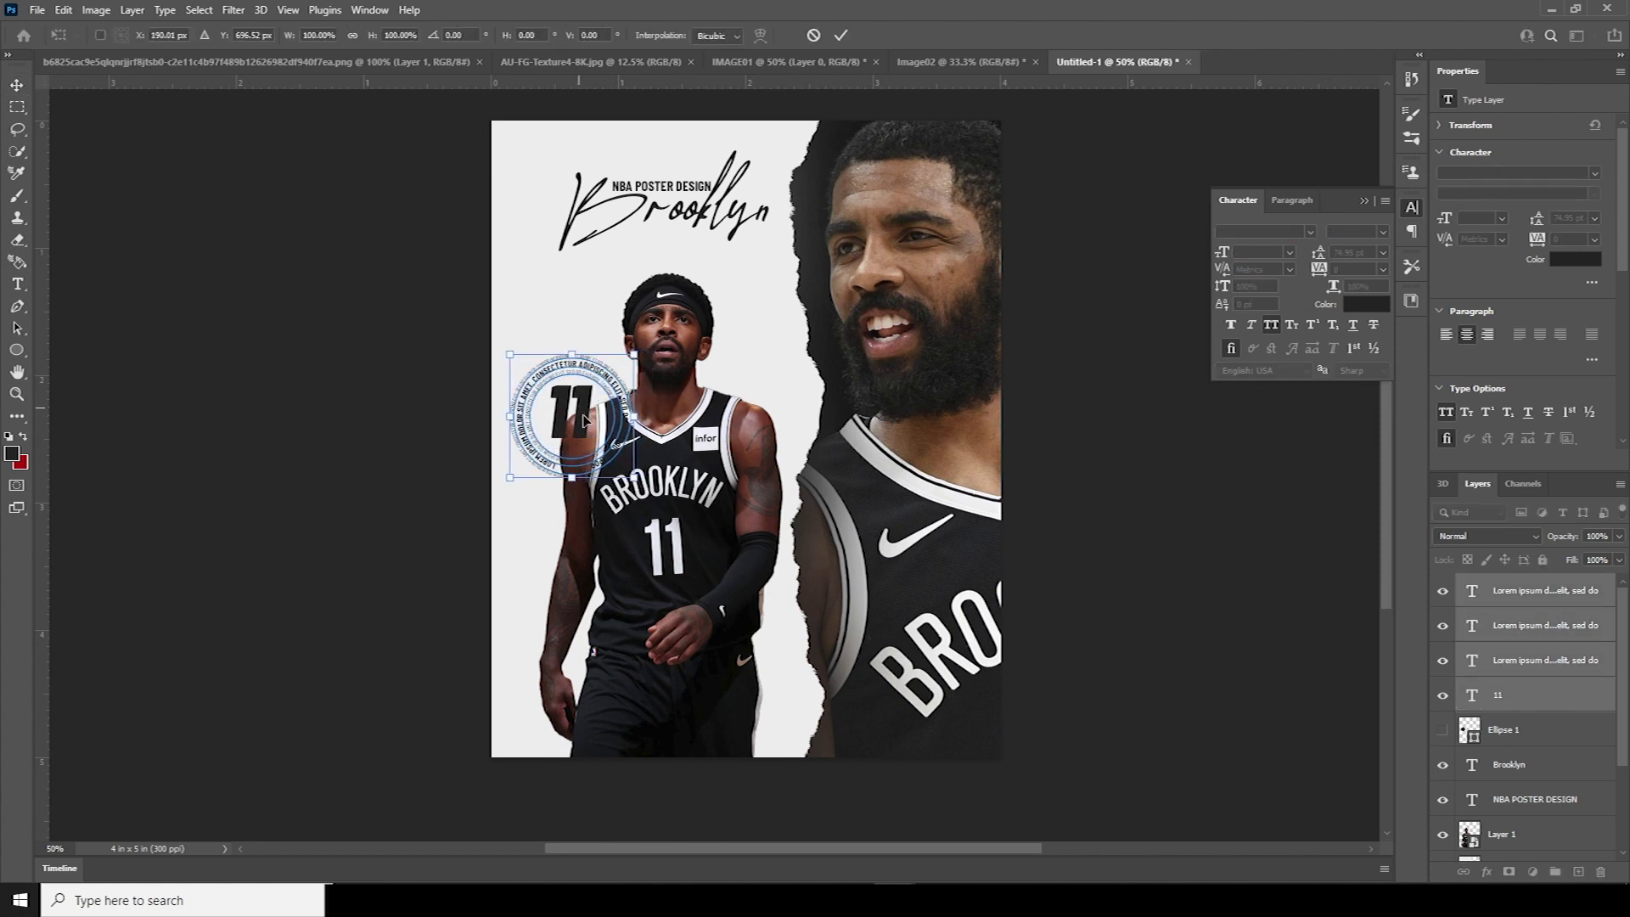
left_click_drag(634, 477, 629, 473)
key("Return")
left_click(580, 427)
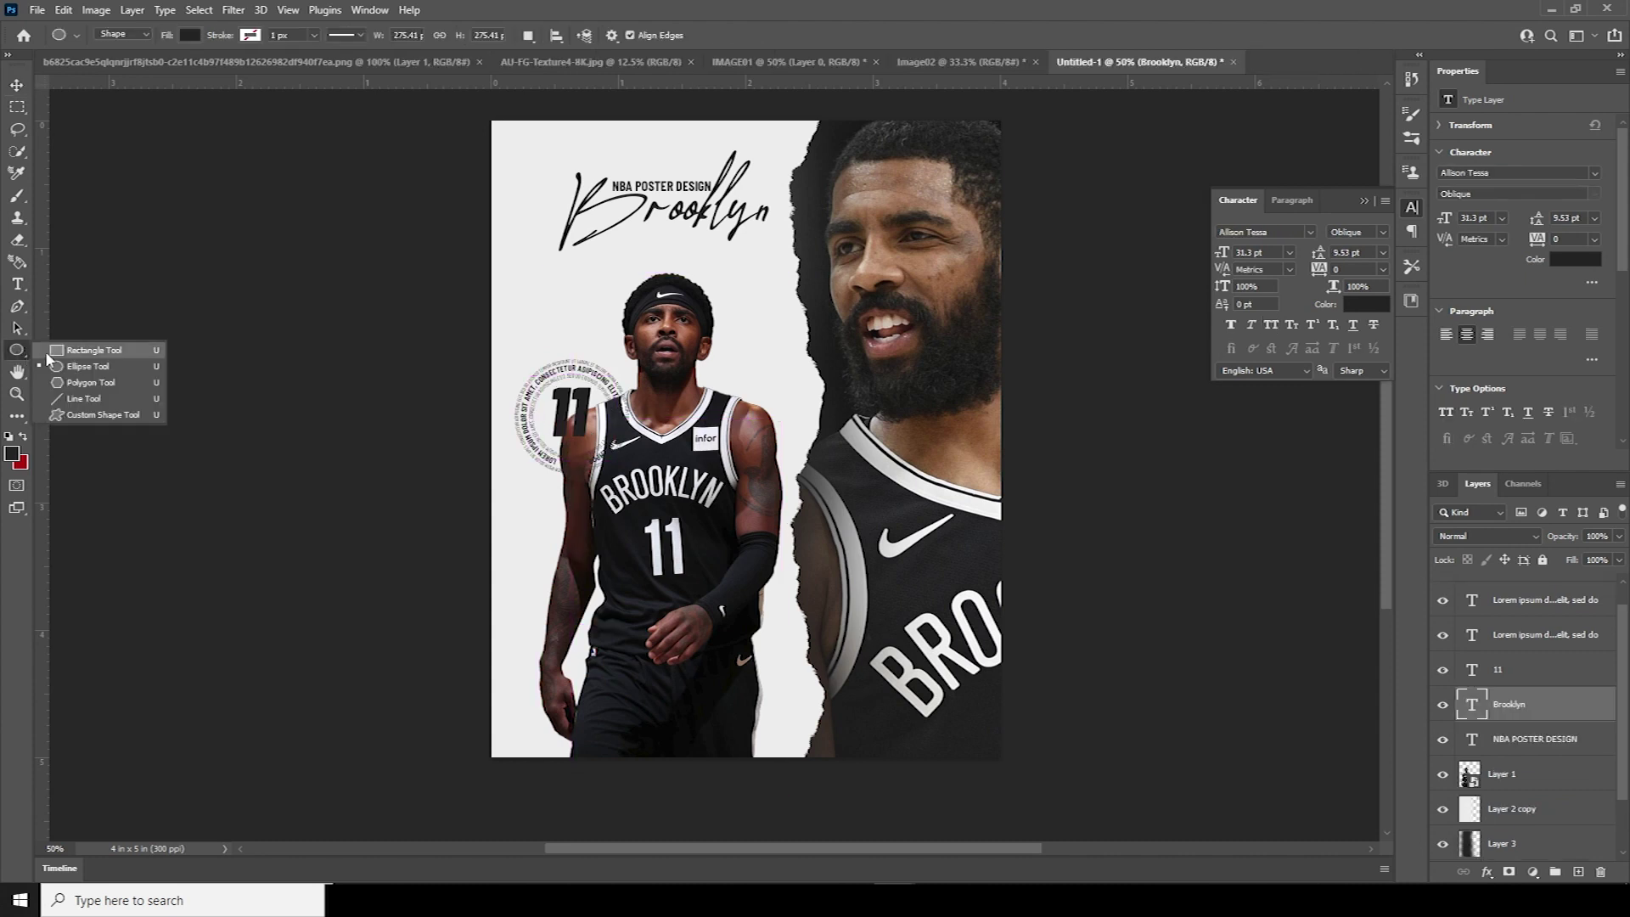
Draw a square of about 0.08 in near the poster's upper-left corner and stack two duplicates below it
left_click(49, 355)
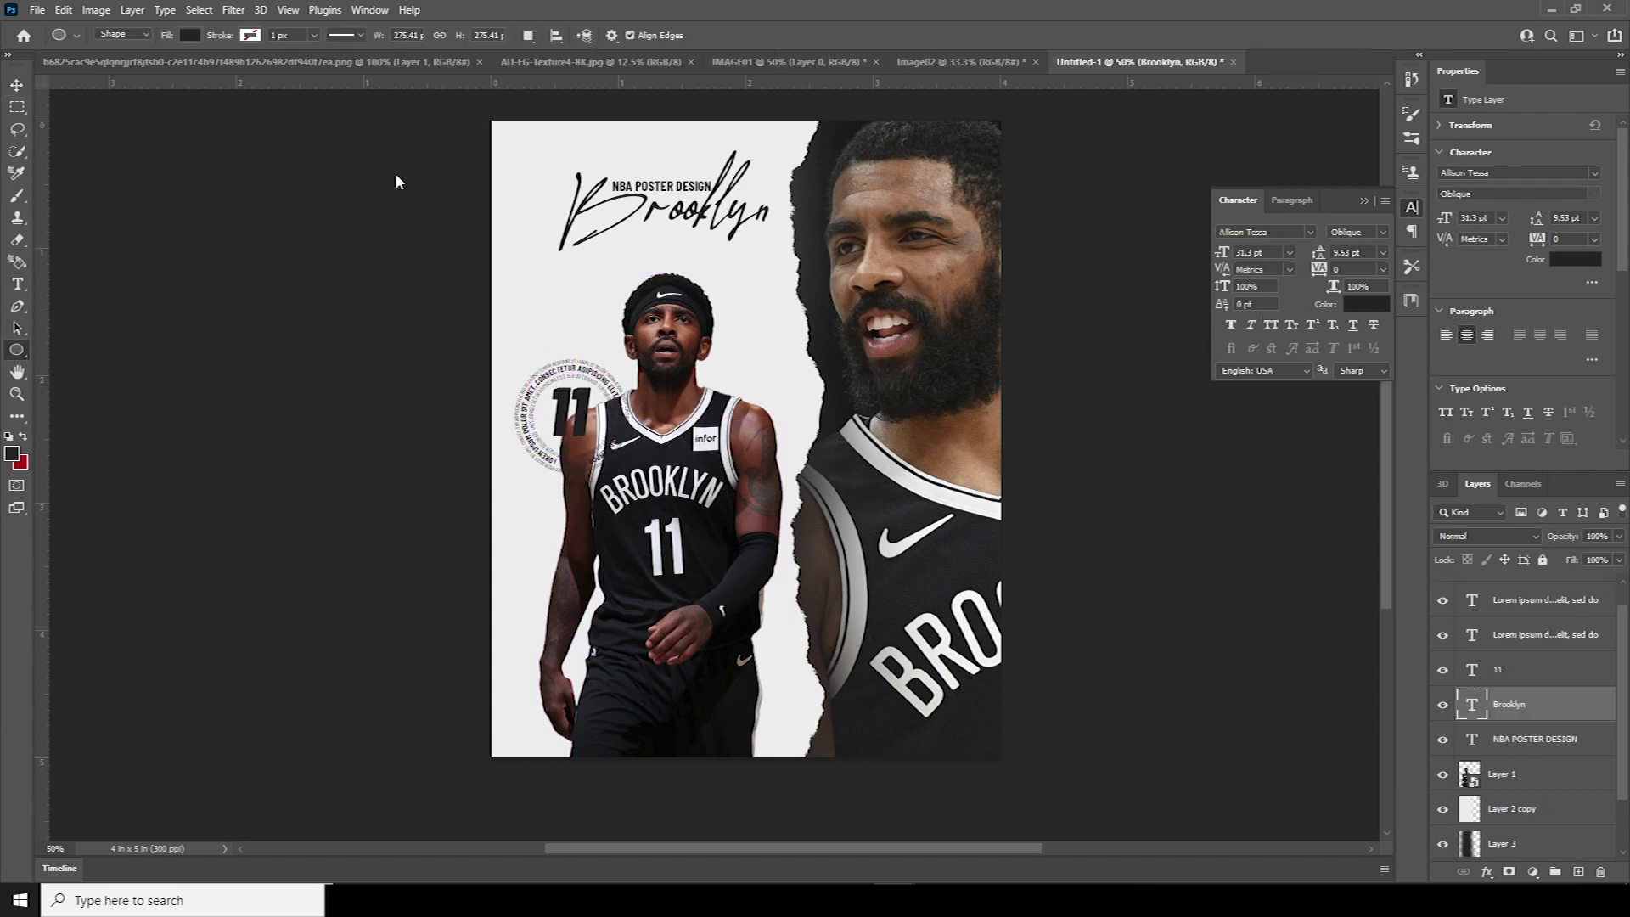
left_click_drag(511, 134, 522, 151)
left_click(20, 85)
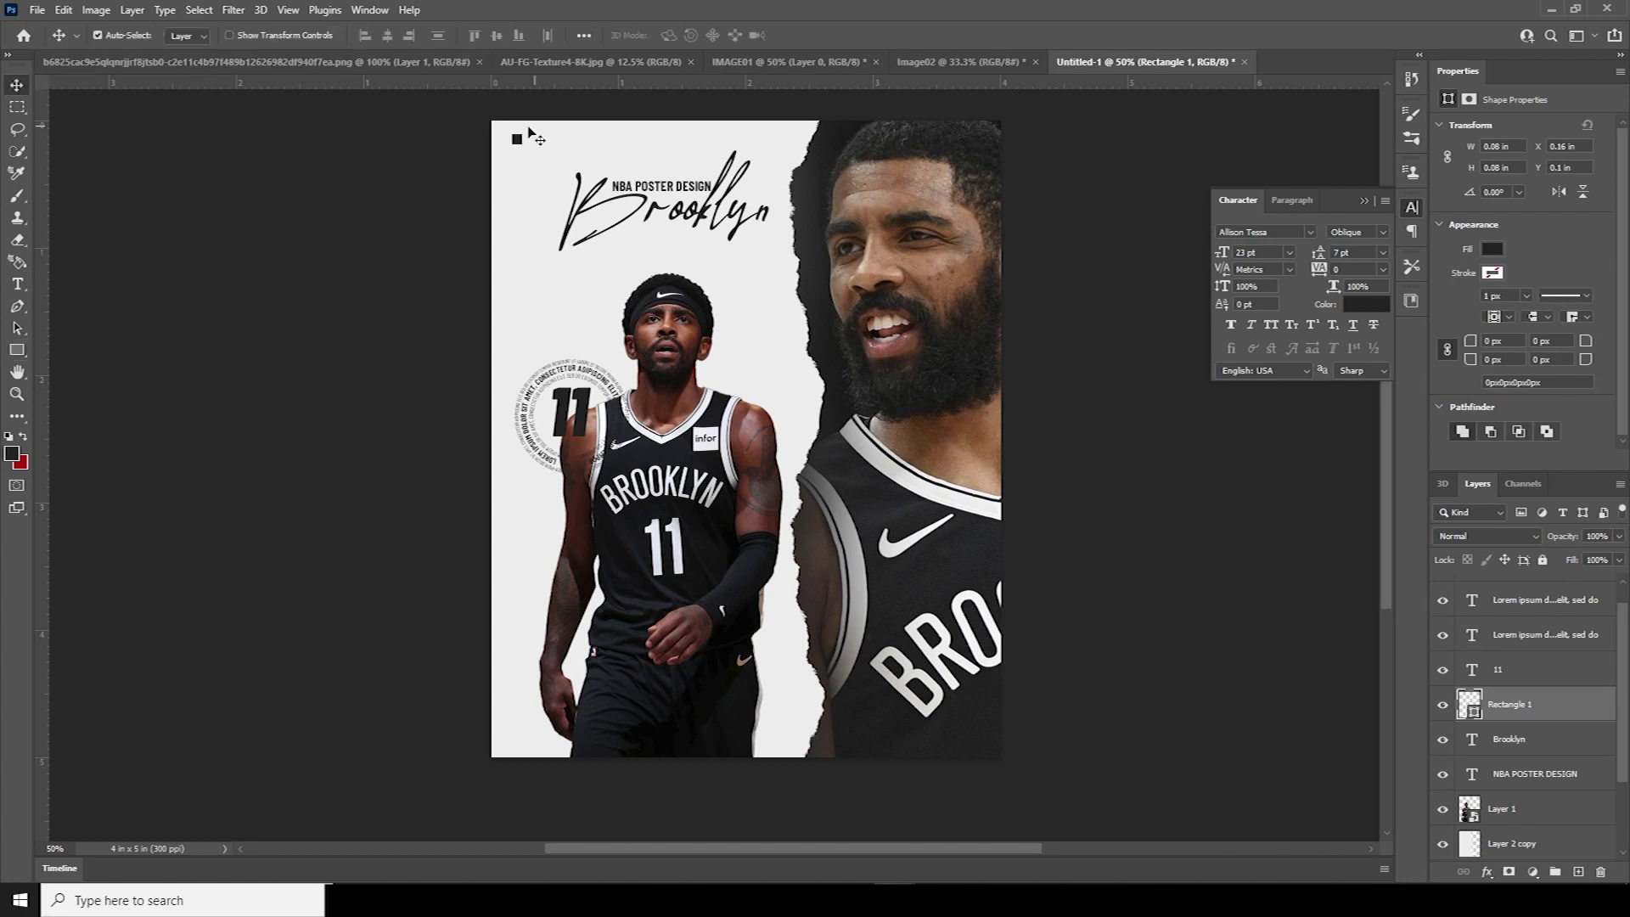
left_click_drag(518, 144, 518, 162)
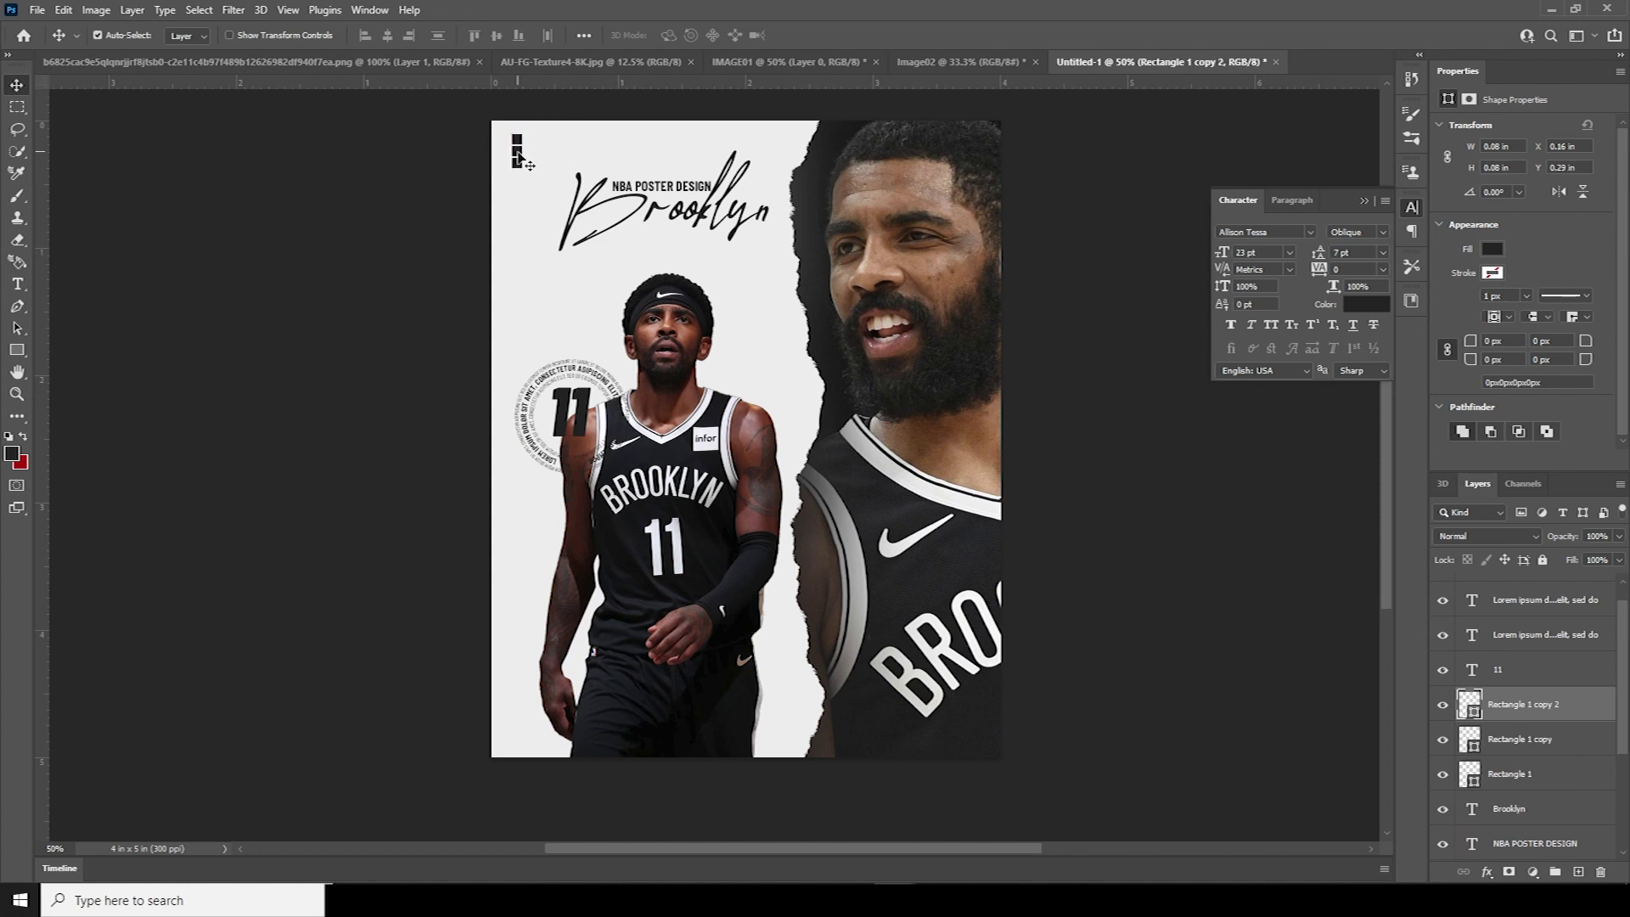
Recolor the middle small square to the dark grey 505050
key("alt+bracketleft")
double_click(1475, 747)
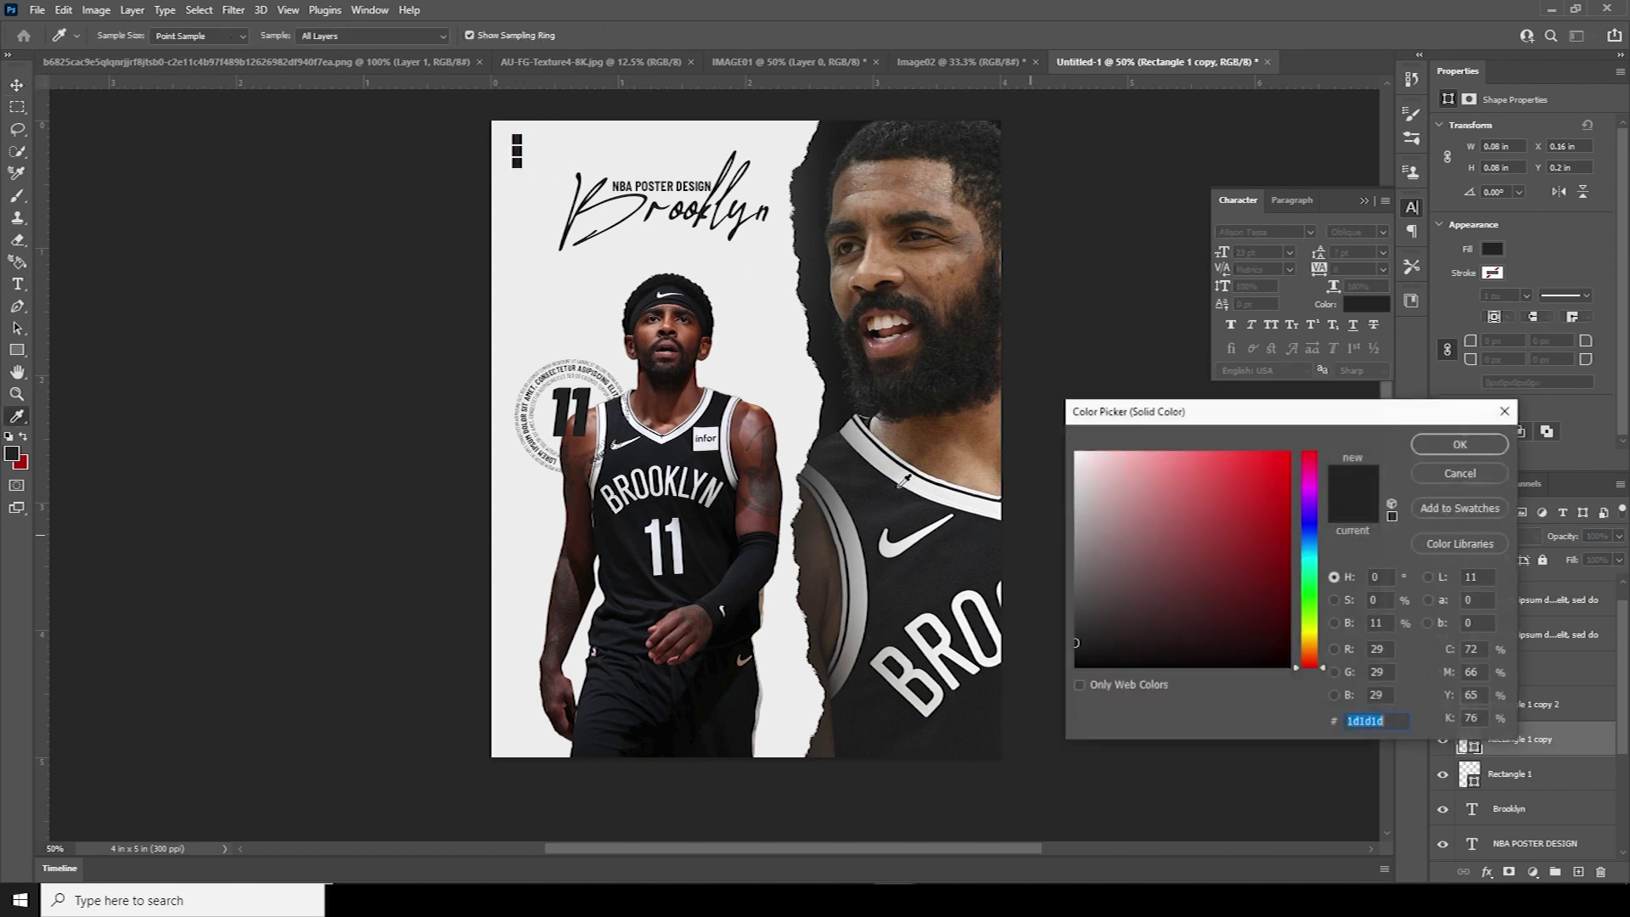
left_click(849, 440)
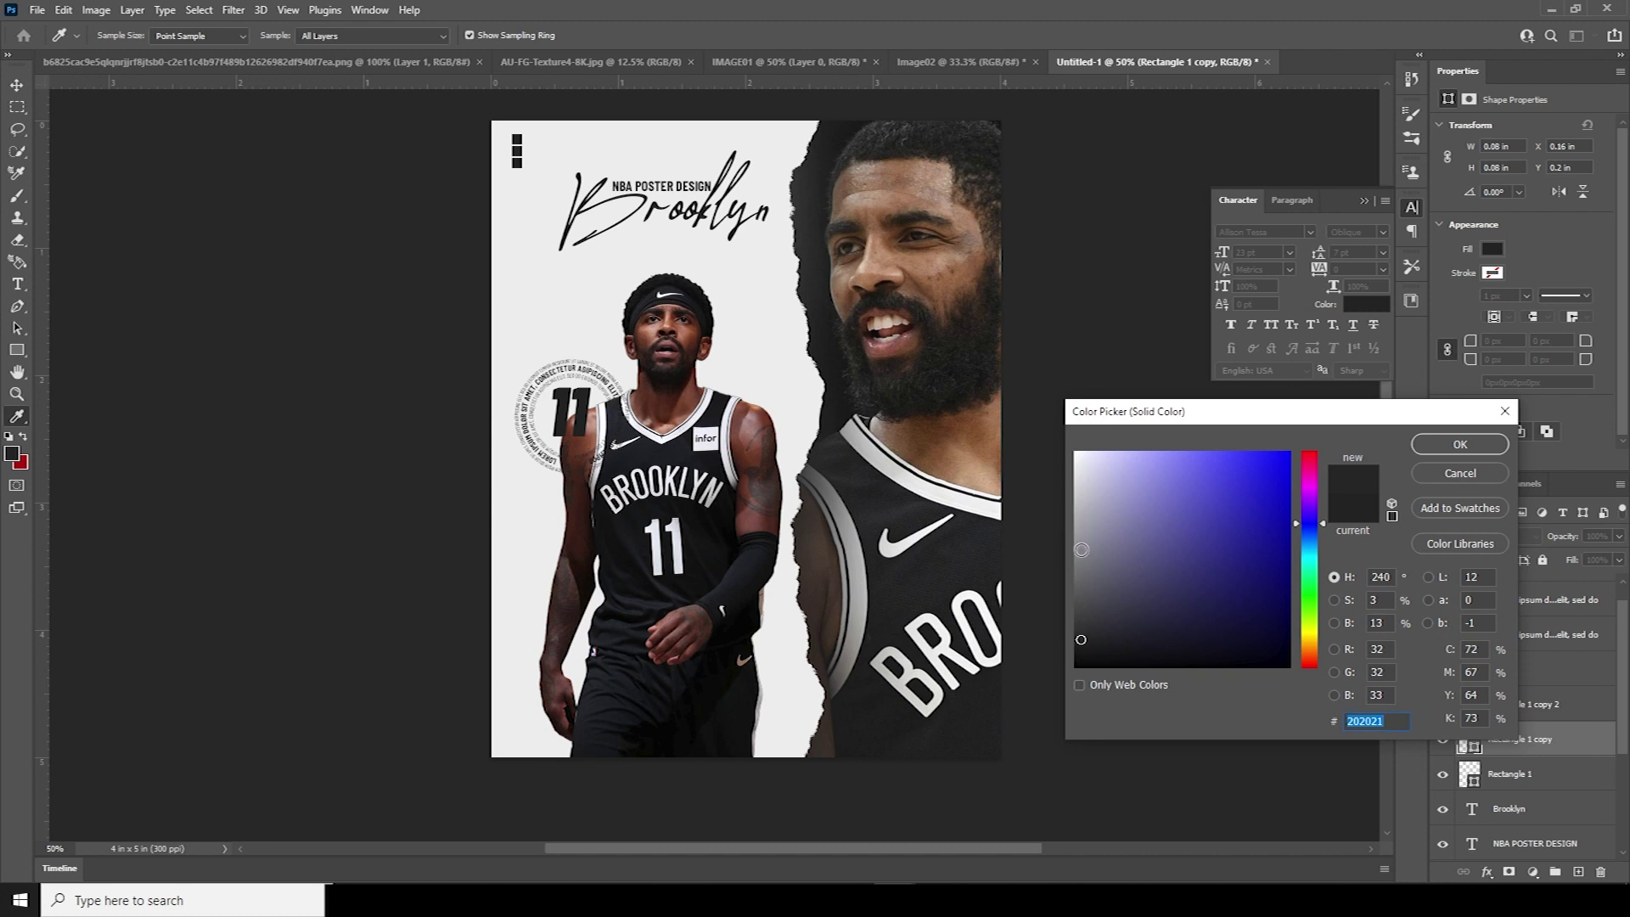
left_click(1075, 600)
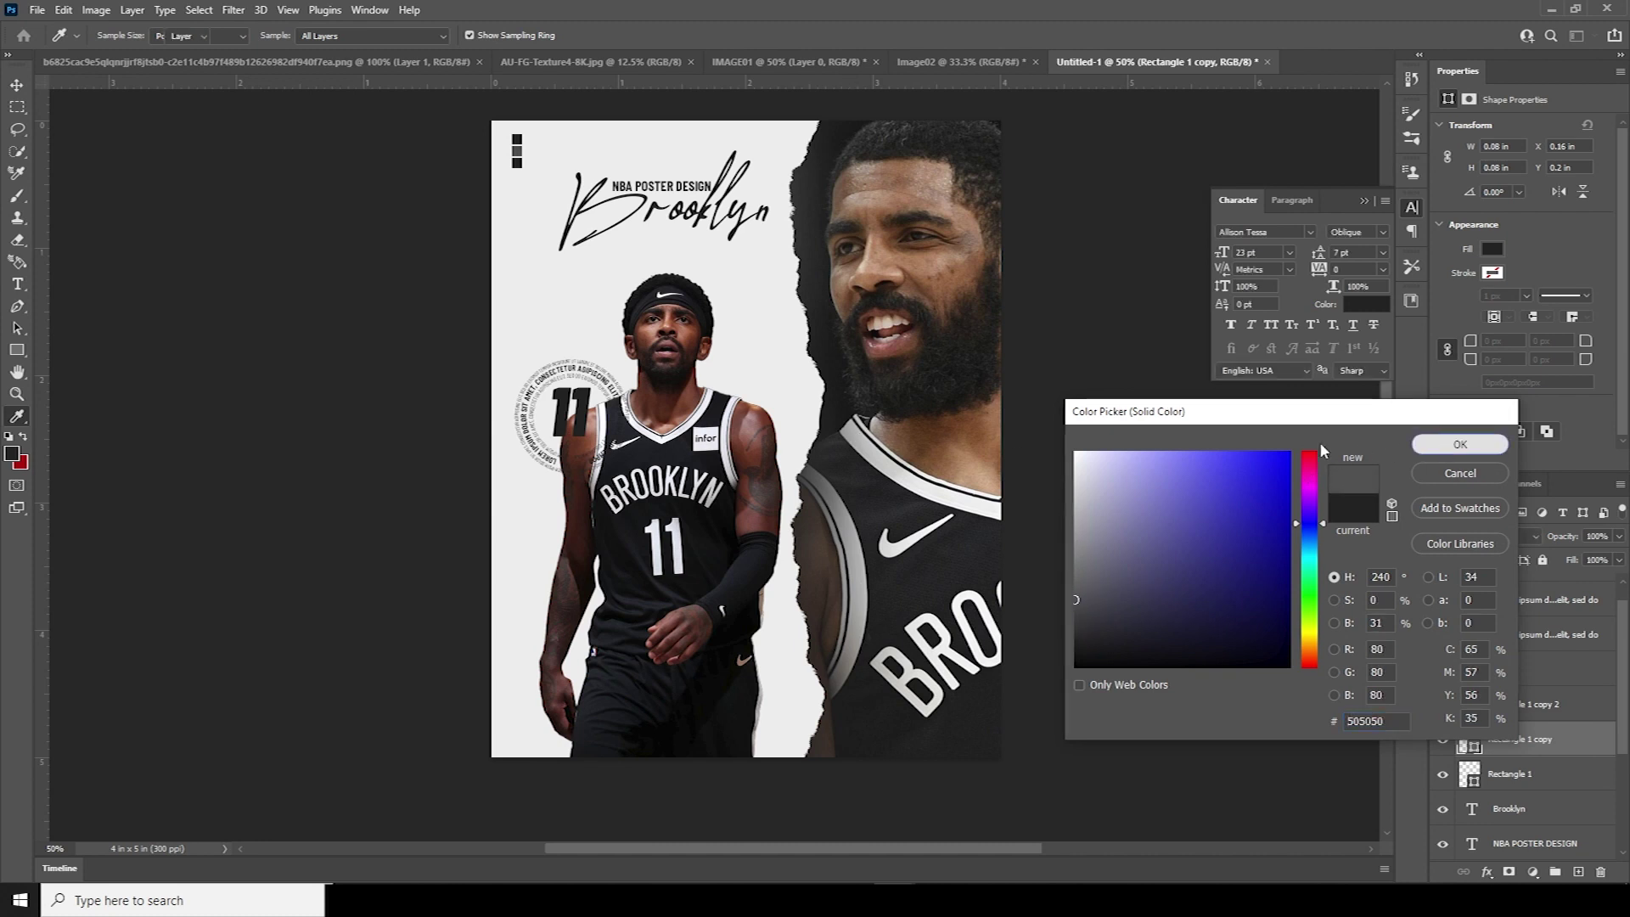
key("Return")
Recolor the lowest small square to the light grey d5d5d5
key("alt+bracketright")
double_click(1469, 704)
left_click(1075, 482)
left_click_drag(1075, 483, 1073, 485)
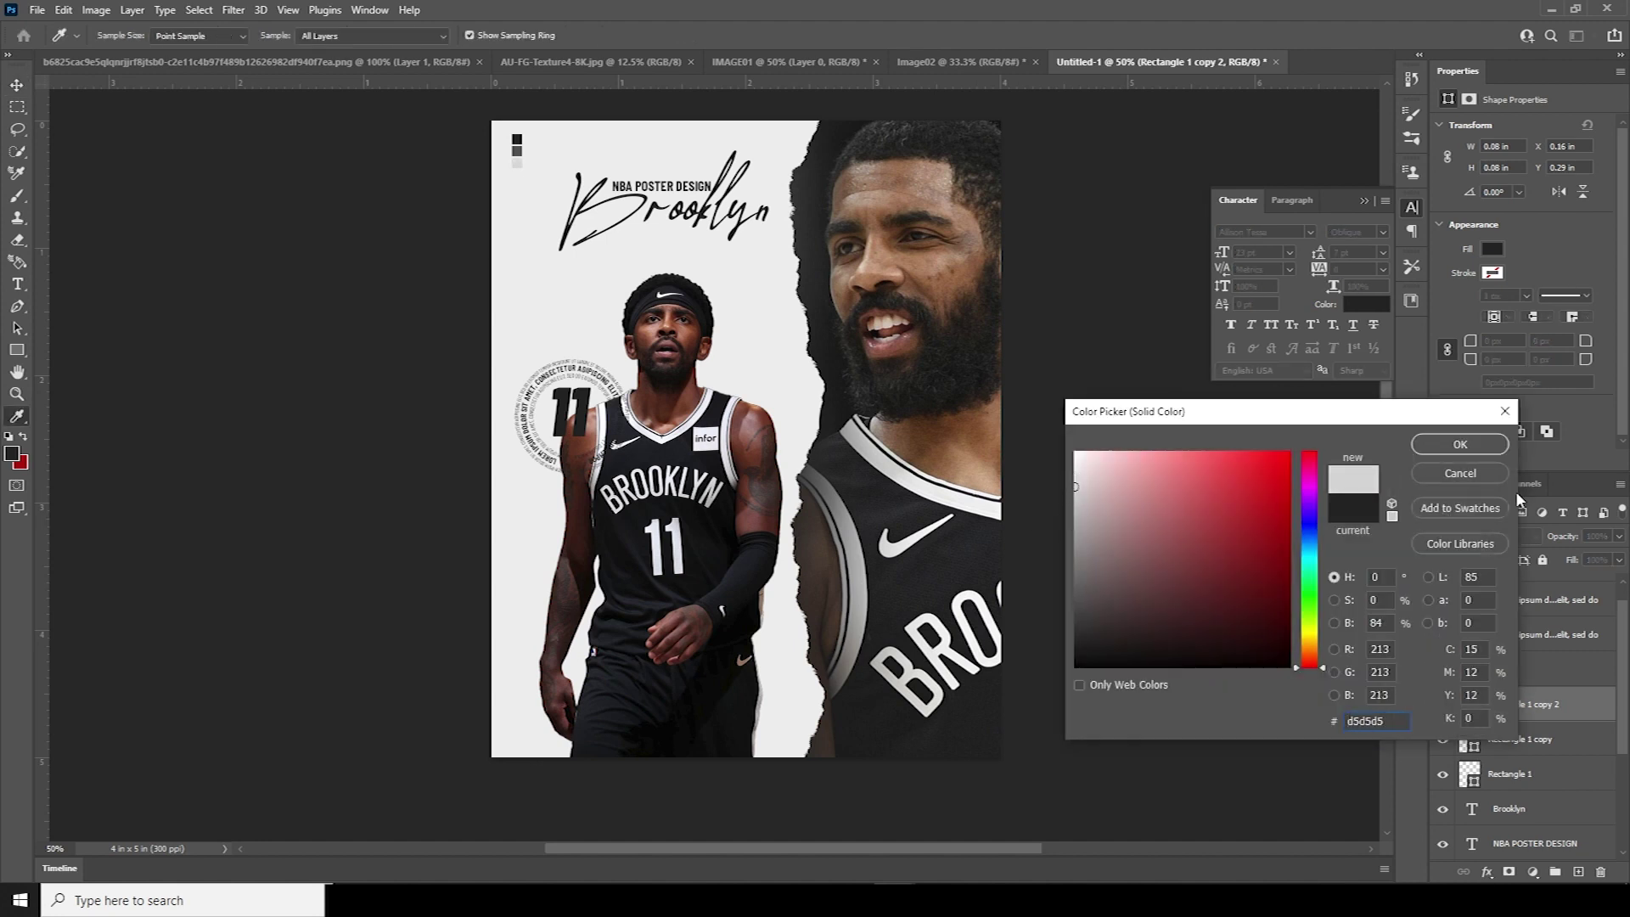
left_click(1460, 444)
Select all three small squares and place a copy of them in the poster's lower-right corner, at about X 3.83, Y 4.65 in
left_click(516, 138)
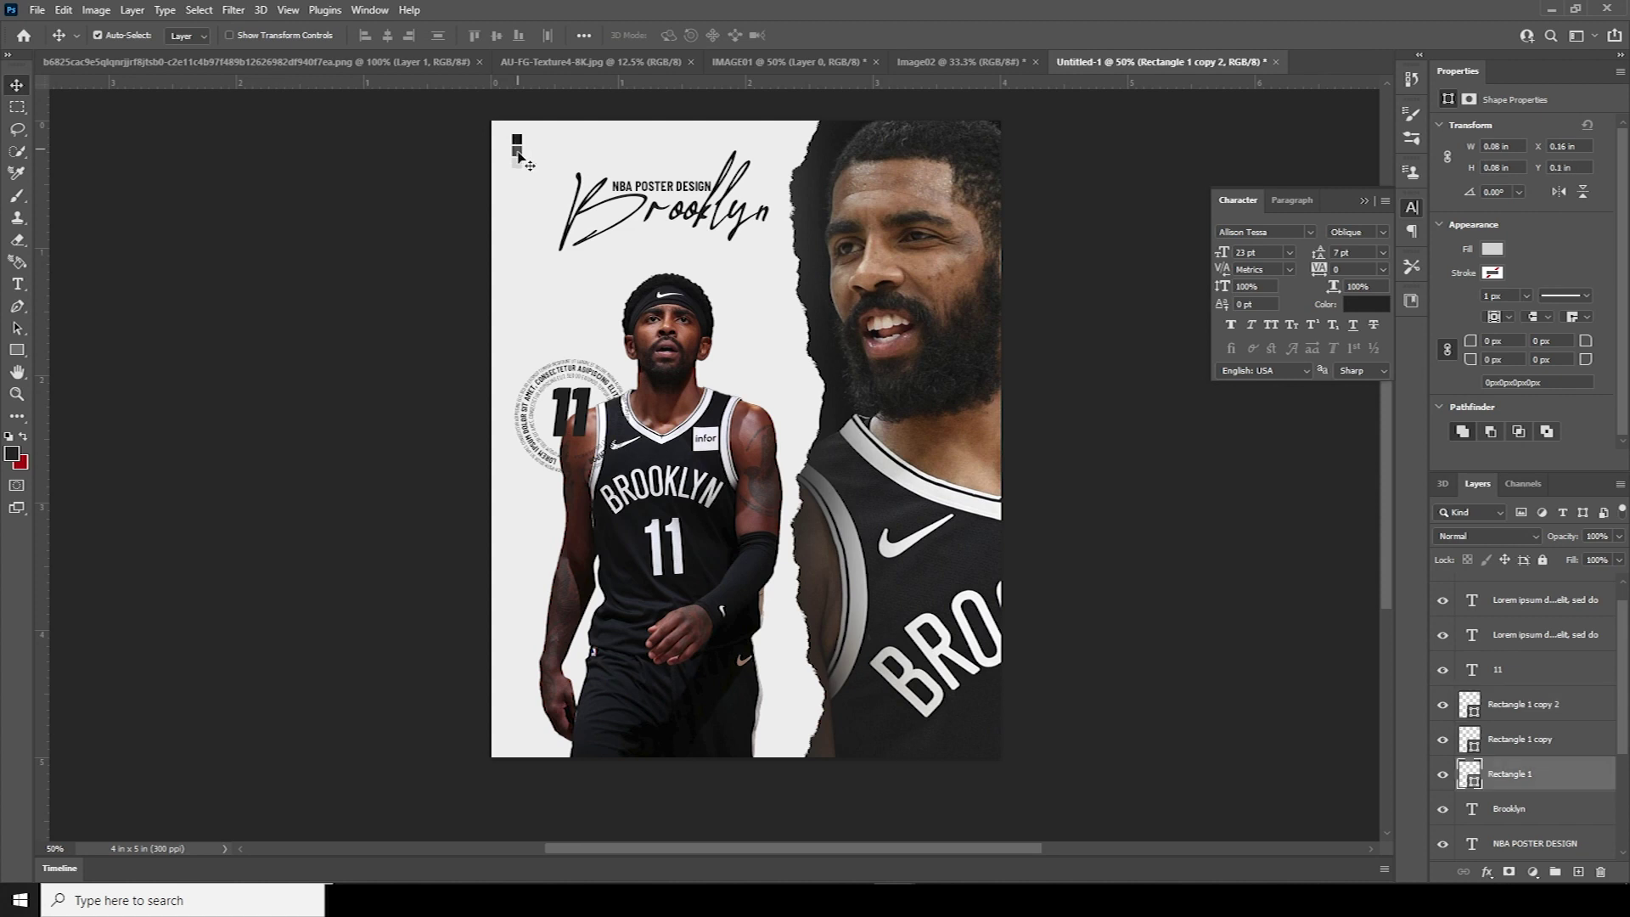
left_click(516, 150, "shift")
left_click(516, 162, "shift")
left_click_drag(514, 166, 985, 737)
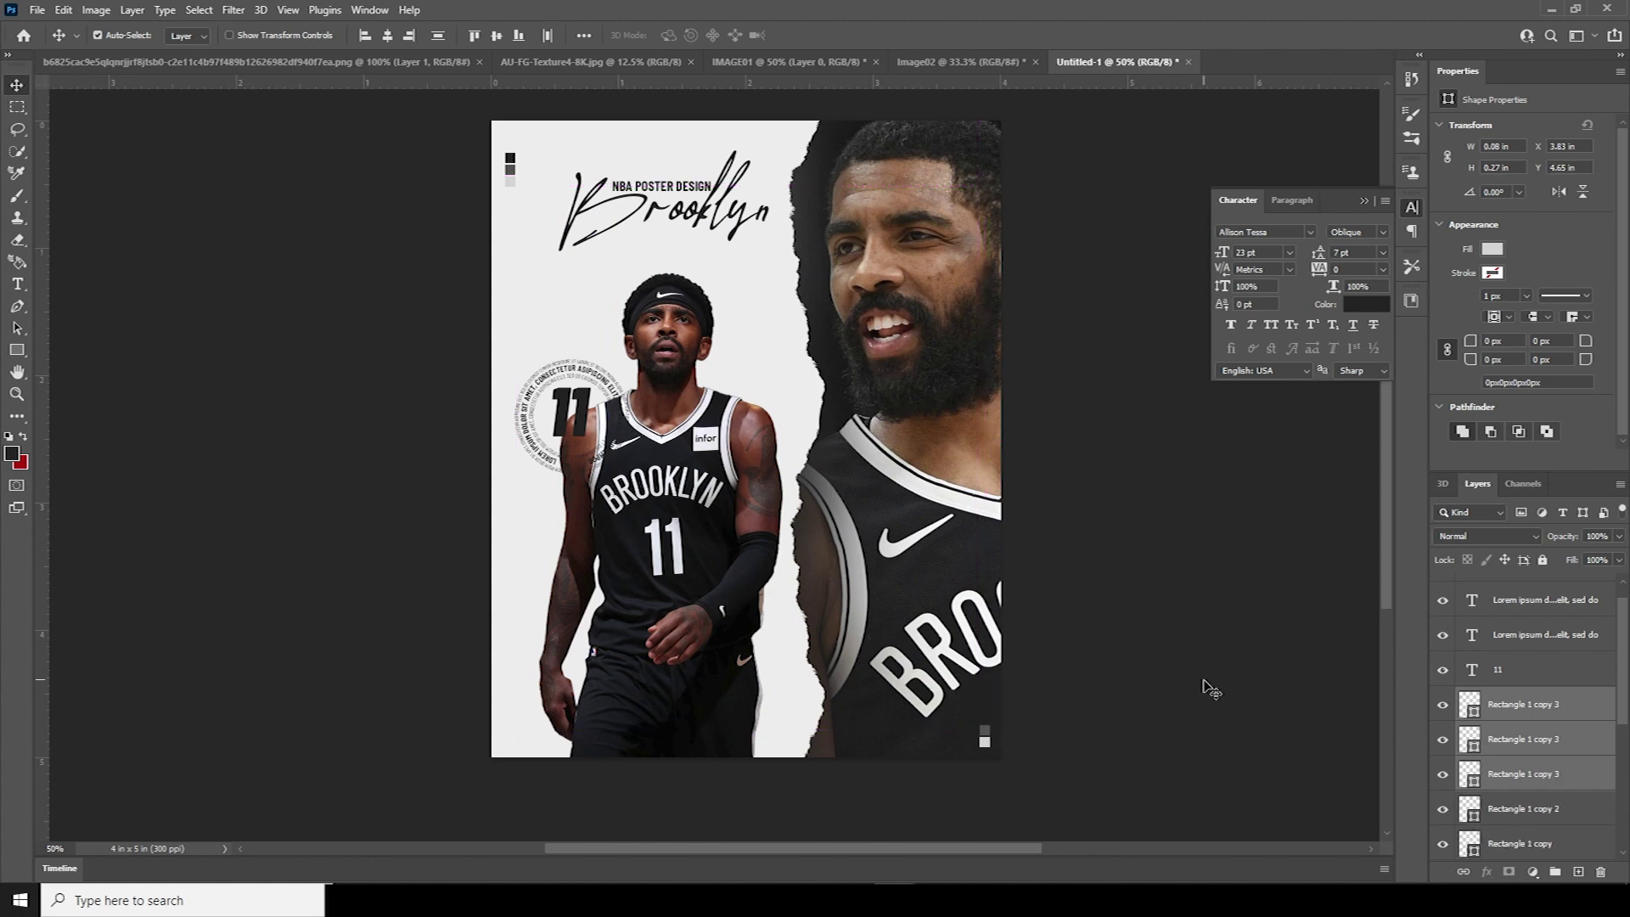
key("ctrl+minus")
key("ctrl+plus")
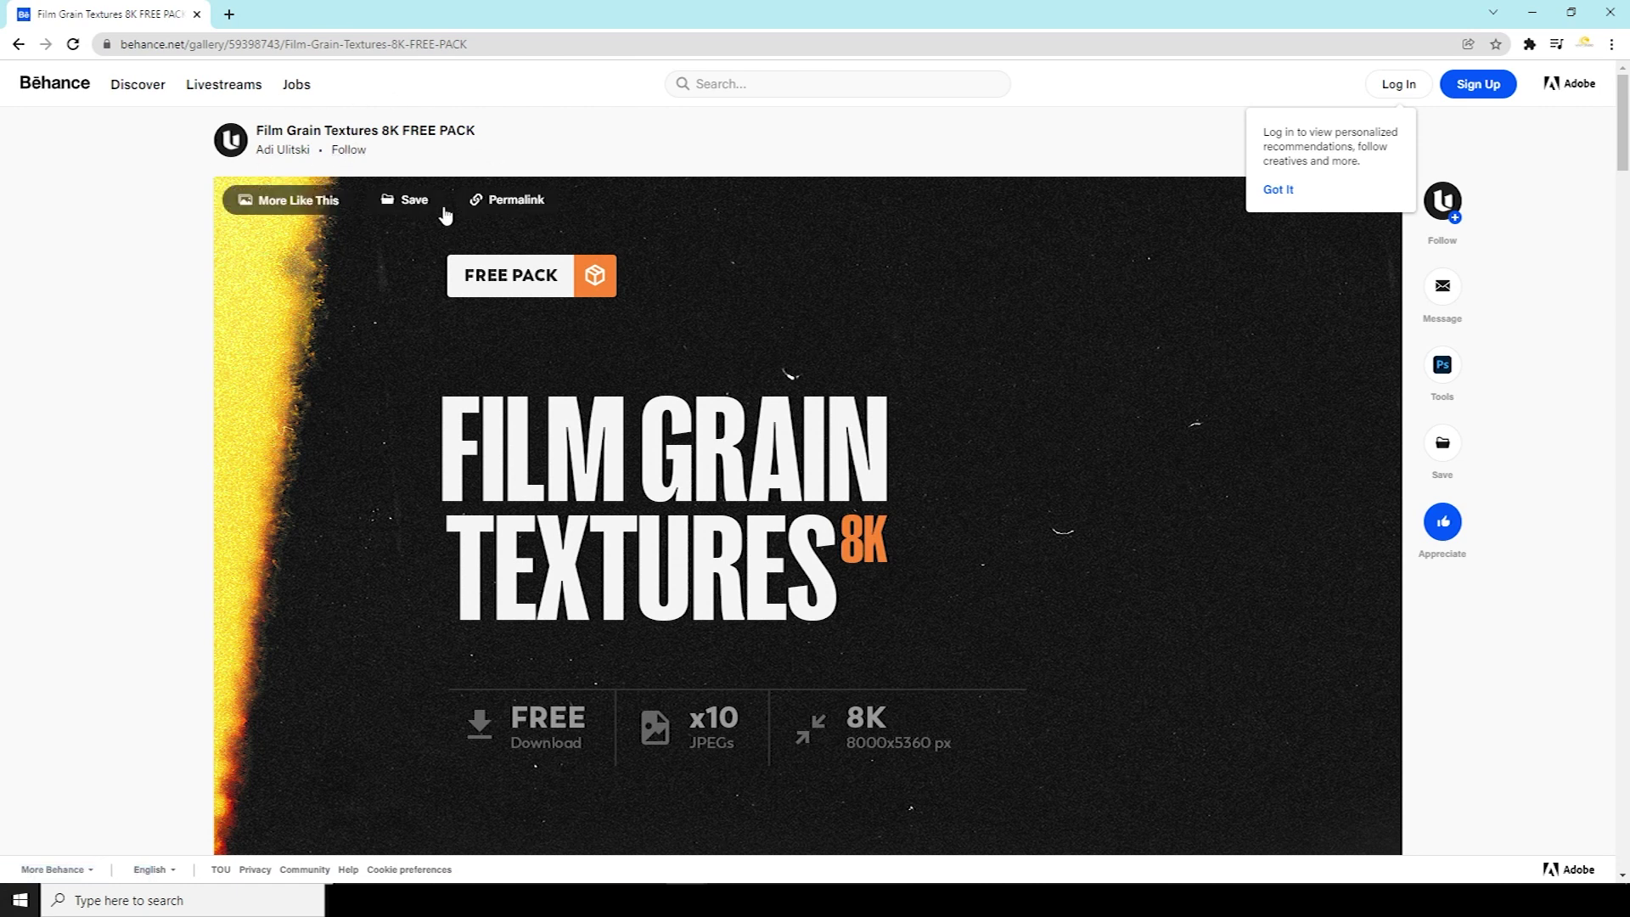
Switch to the browser and look over the Film Grain Textures 8K FREE PACK page on Behance and its creator credit
left_click_drag(1623, 159, 1595, 136)
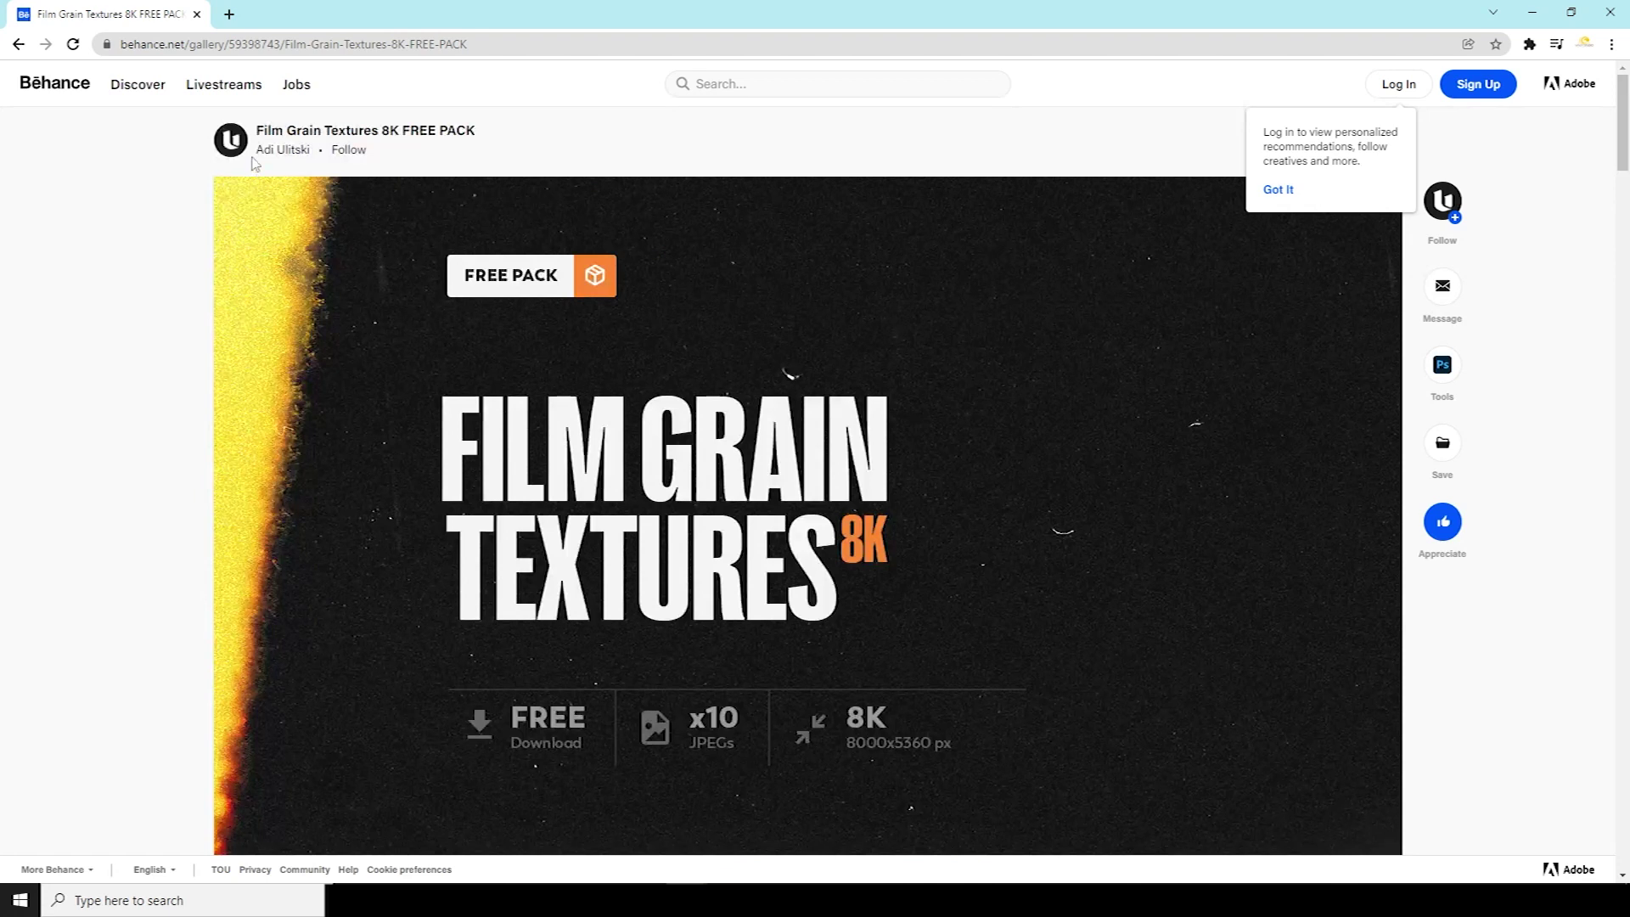
left_click_drag(255, 157, 313, 153)
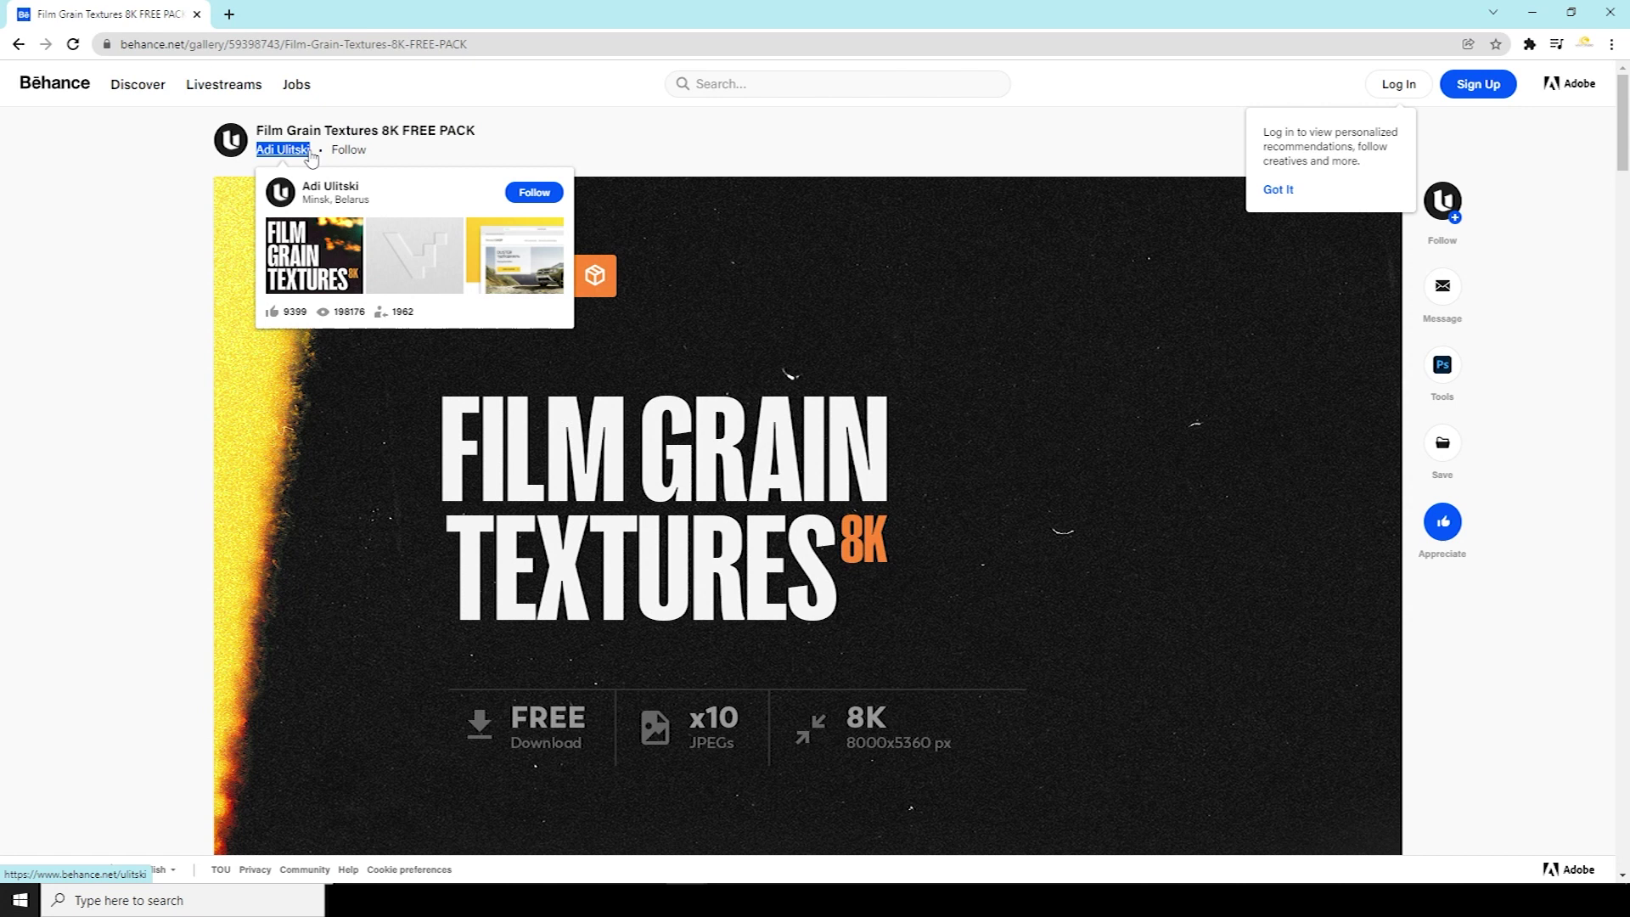
left_click(596, 158)
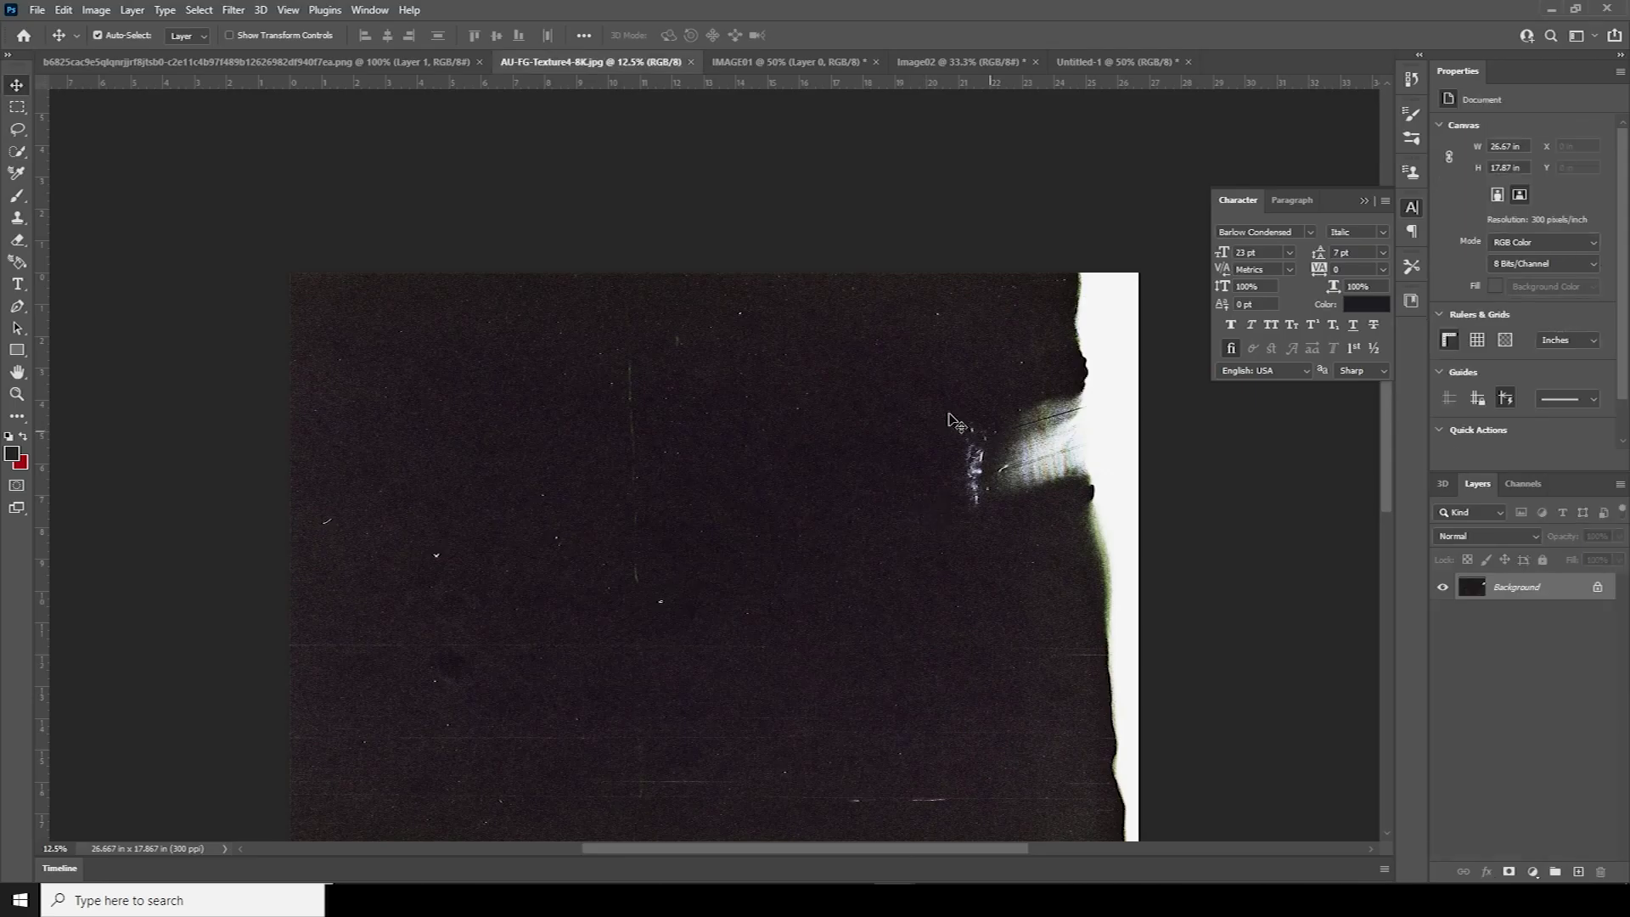
Bring the AU-FG-Texture4-8K image into the poster document and shrink it to about 4.13 x 5.44 in, roughly covering the canvas
left_click_drag(955, 423, 755, 335)
key("ctrl+t")
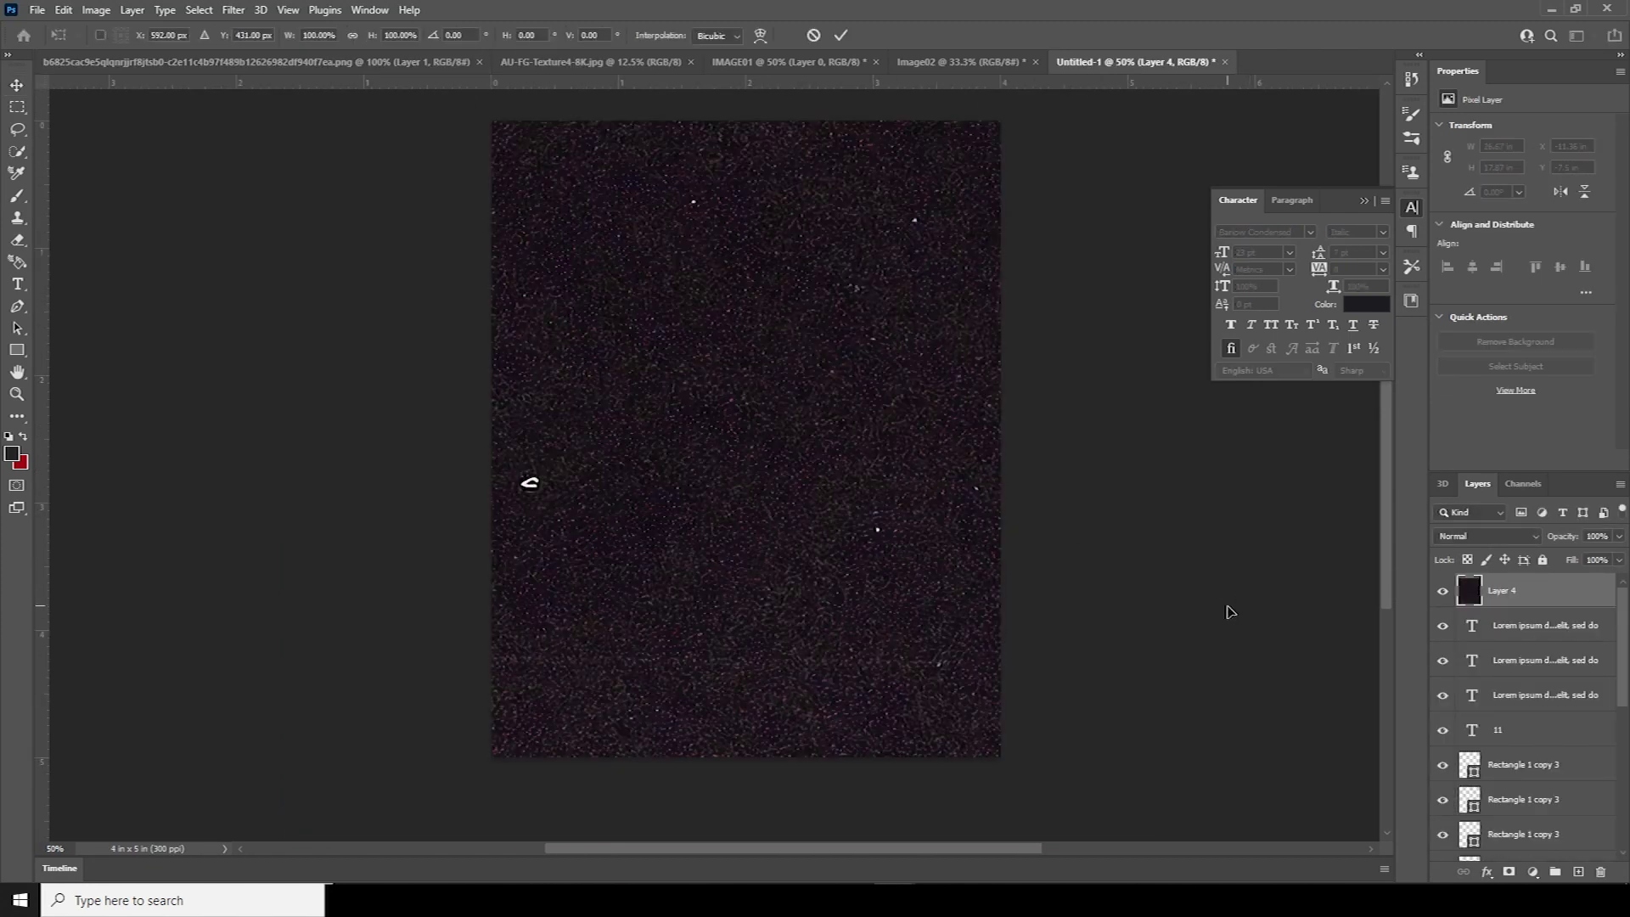
key("ctrl+minus")
key("ctrl+minus")
key("ctrl+minus")
key("ctrl+minus")
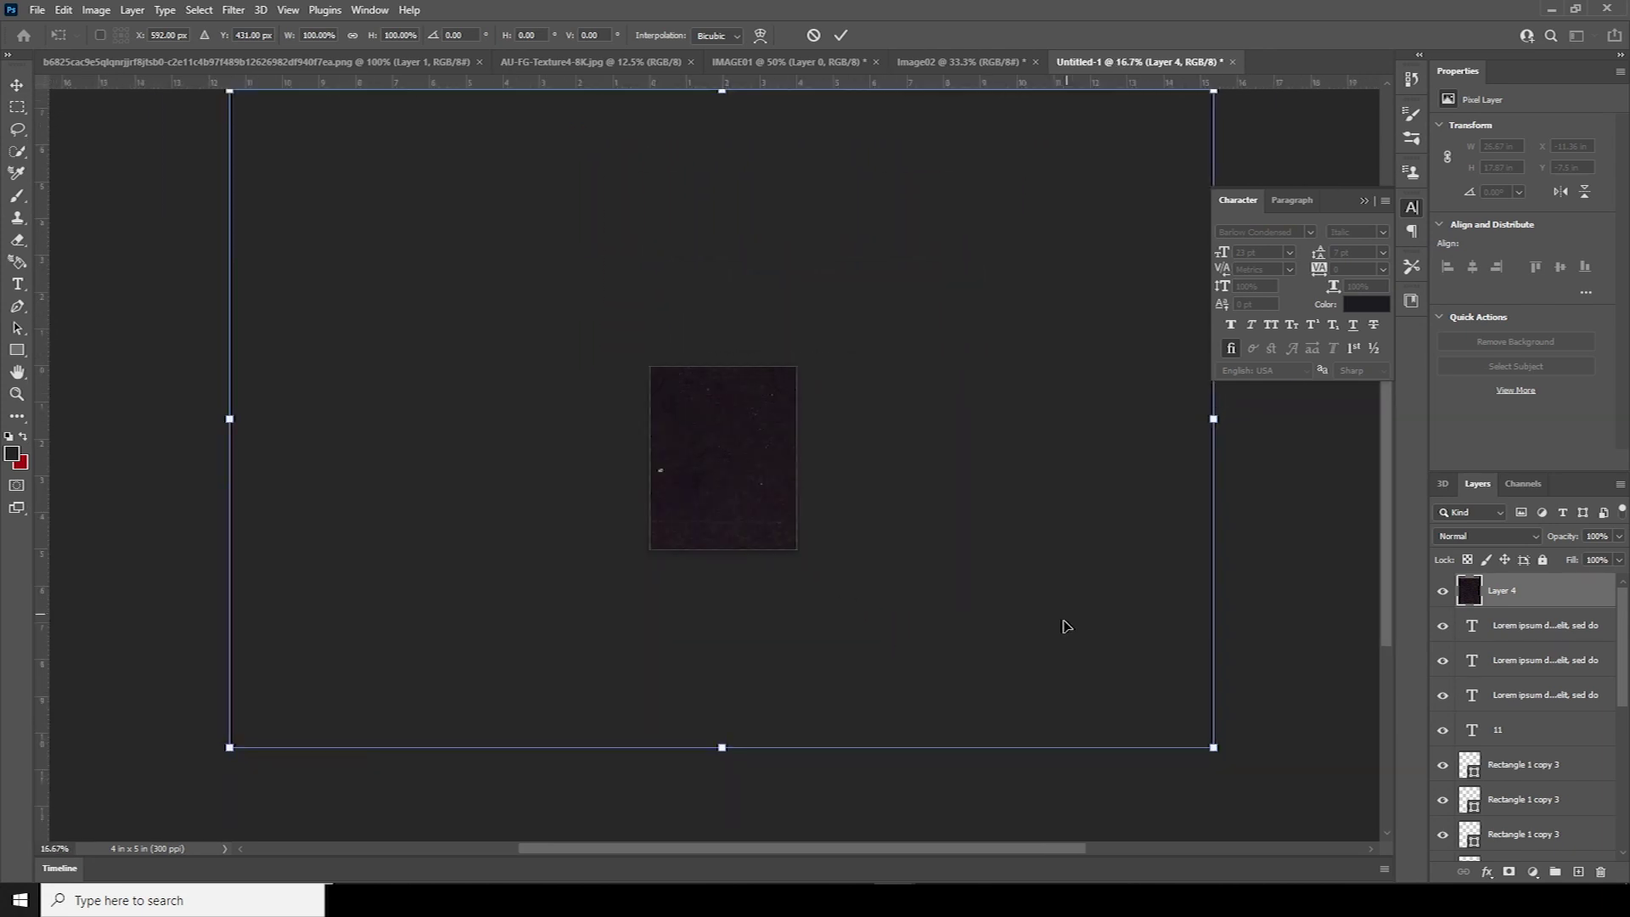
left_click_drag(1148, 710, 790, 545)
left_click_drag(297, 546, 654, 548)
left_click_drag(720, 139, 725, 374)
Turn the grain texture 180° so its white torn edge lies on the poster's left side, and align it with the canvas edge
left_click_drag(844, 349, 615, 629)
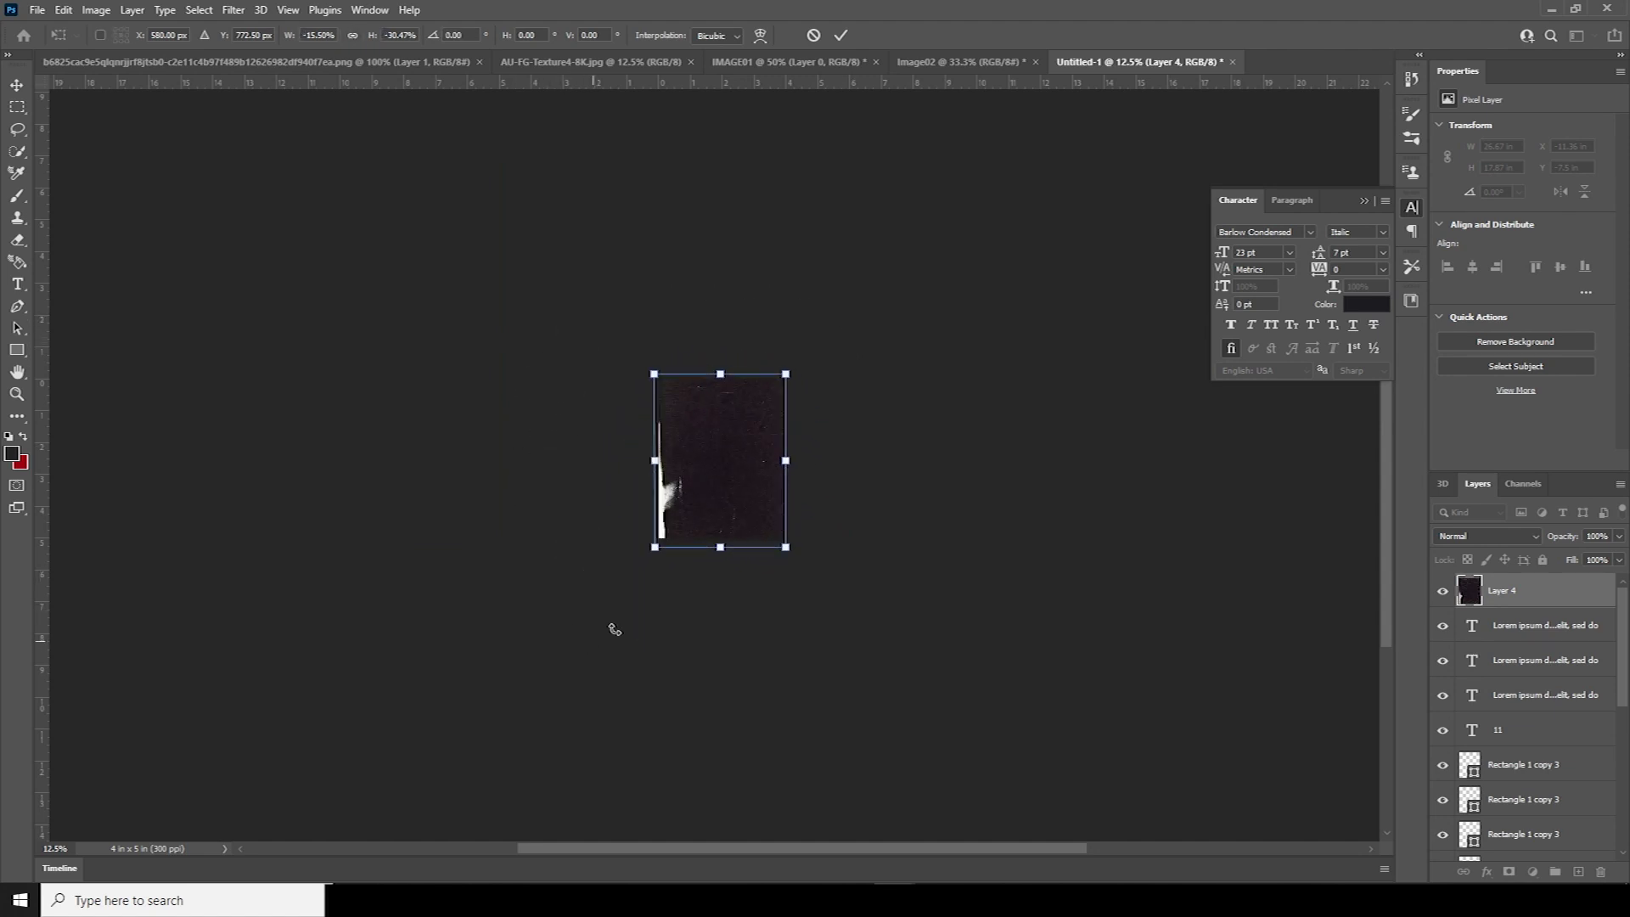
key("ctrl+plus")
key("ctrl+plus")
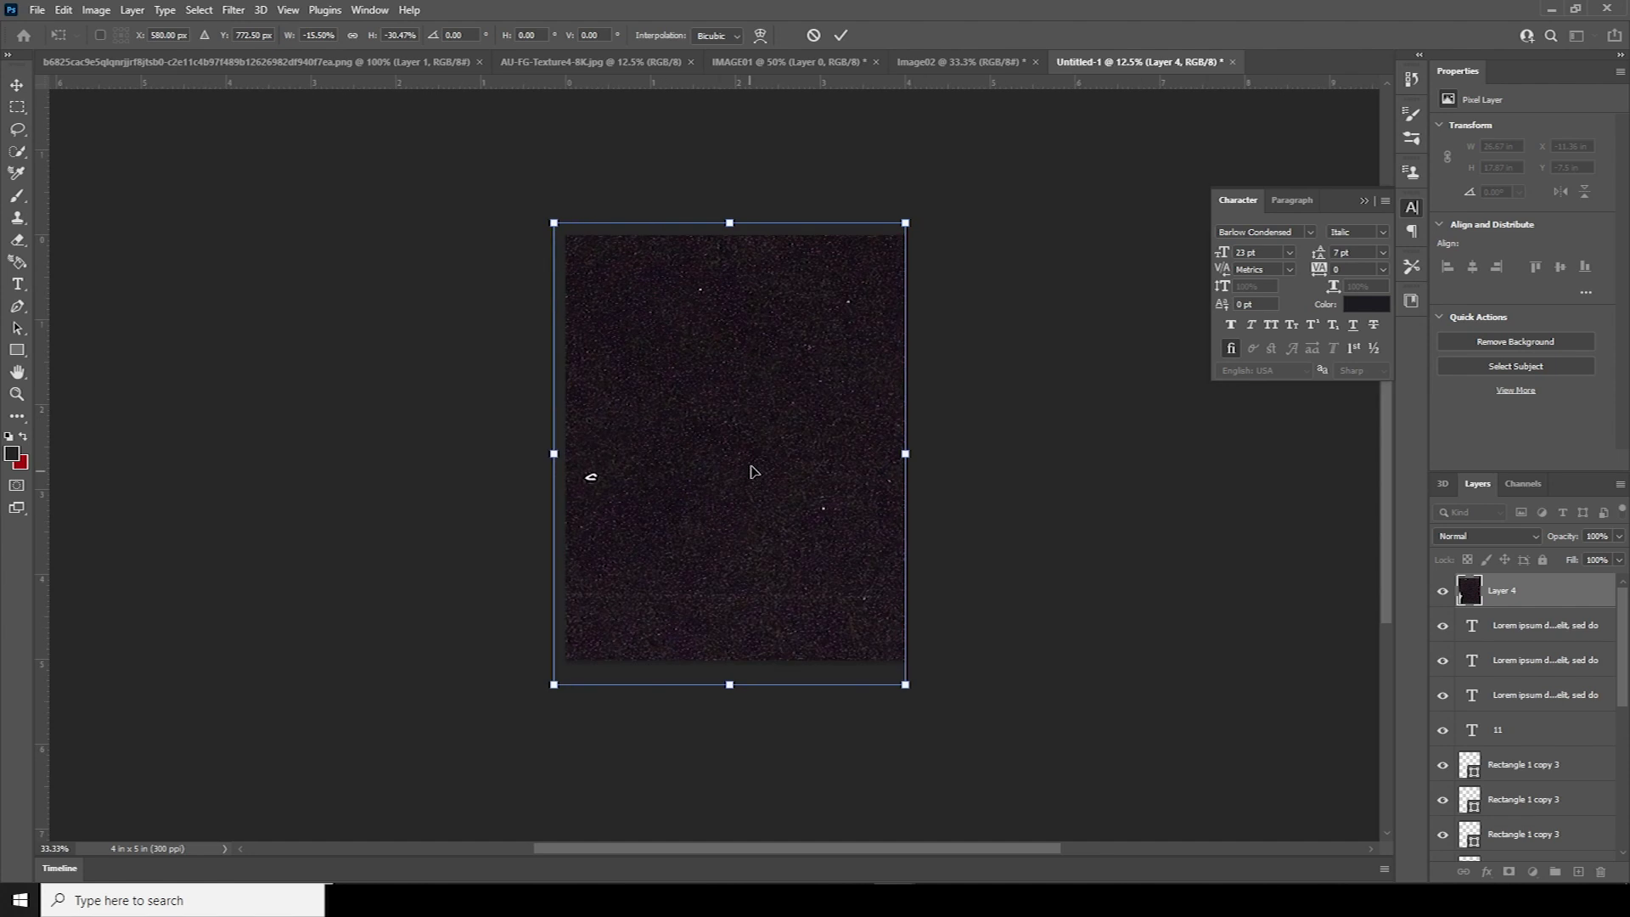
left_click_drag(706, 477, 717, 477)
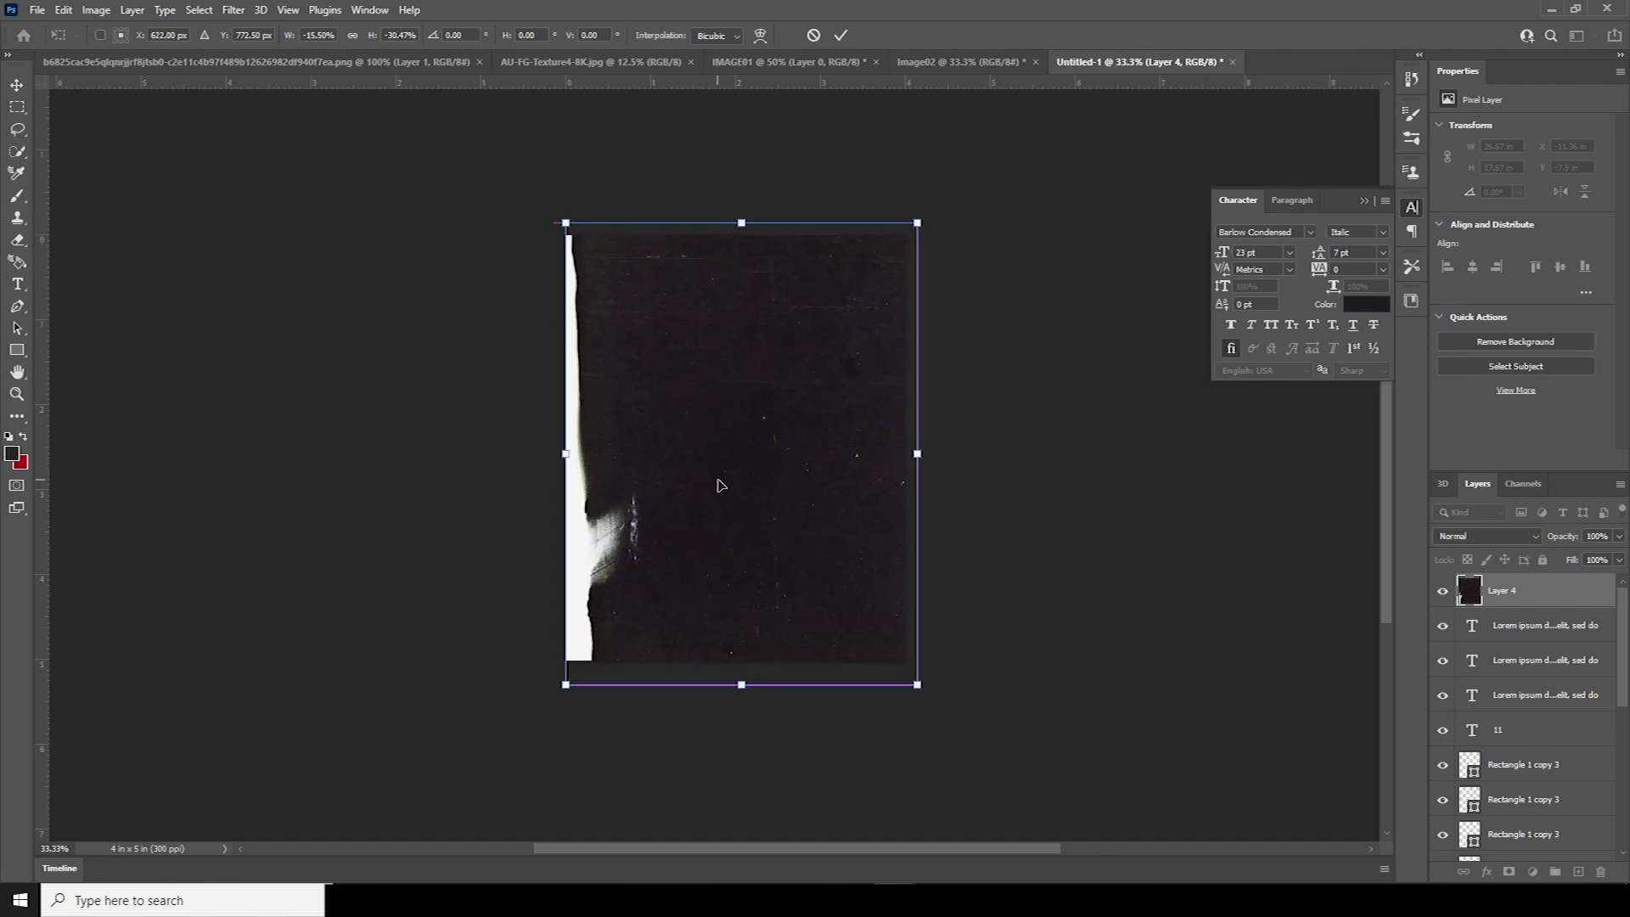
right_click(718, 473)
double_click(665, 424)
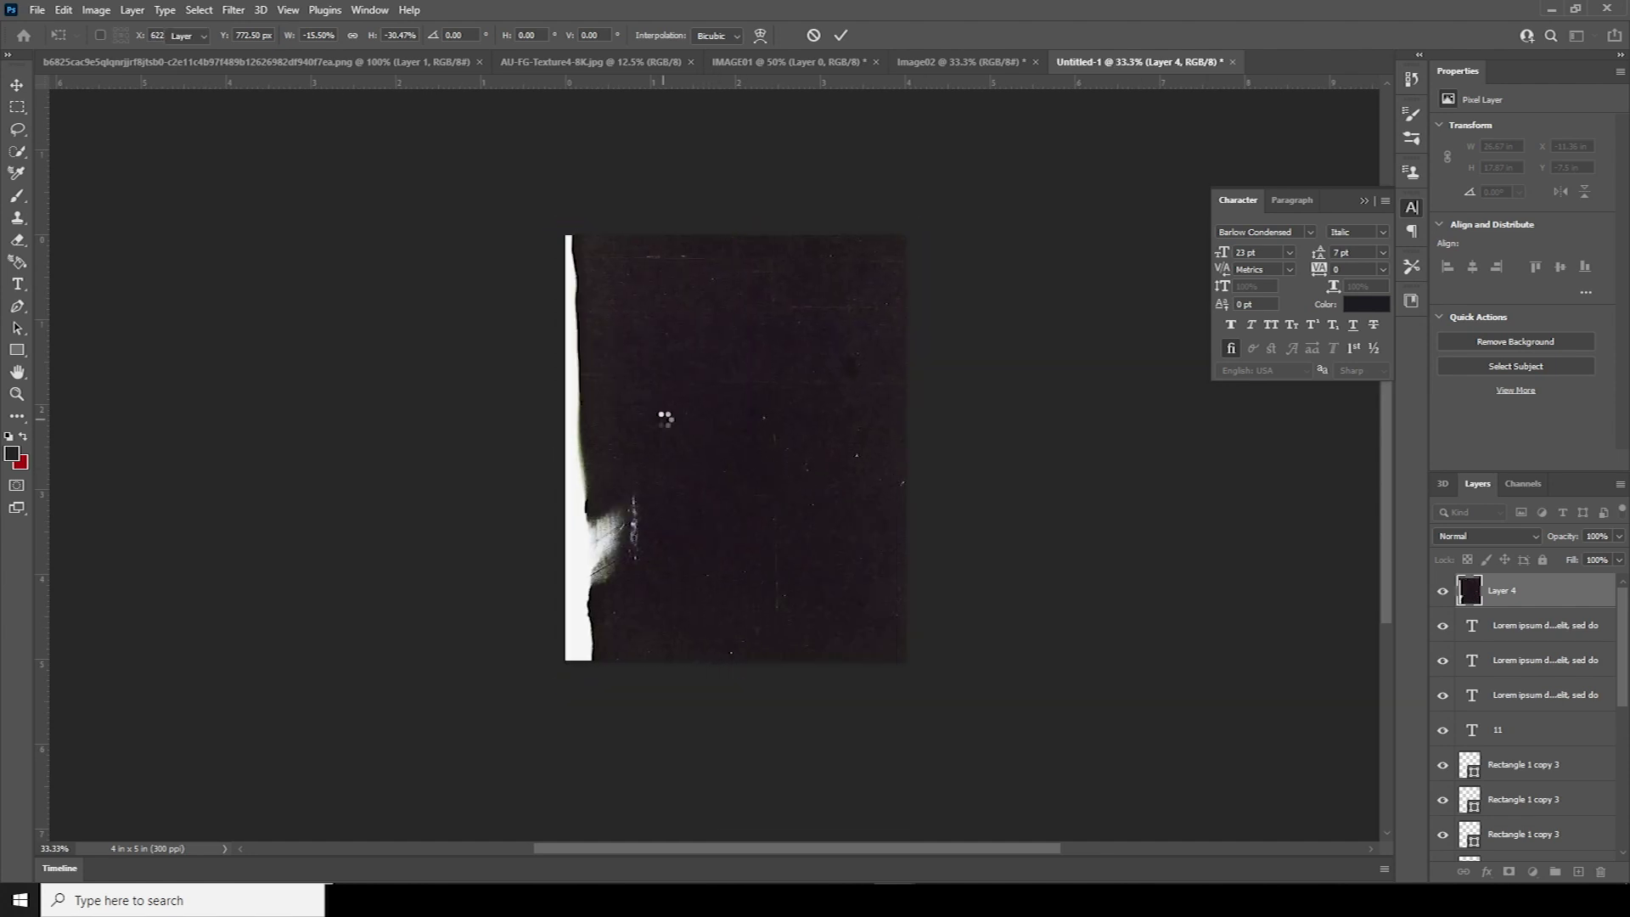
Flip the grain texture on Layer 4 vertically
key("ctrl+t")
right_click(665, 422)
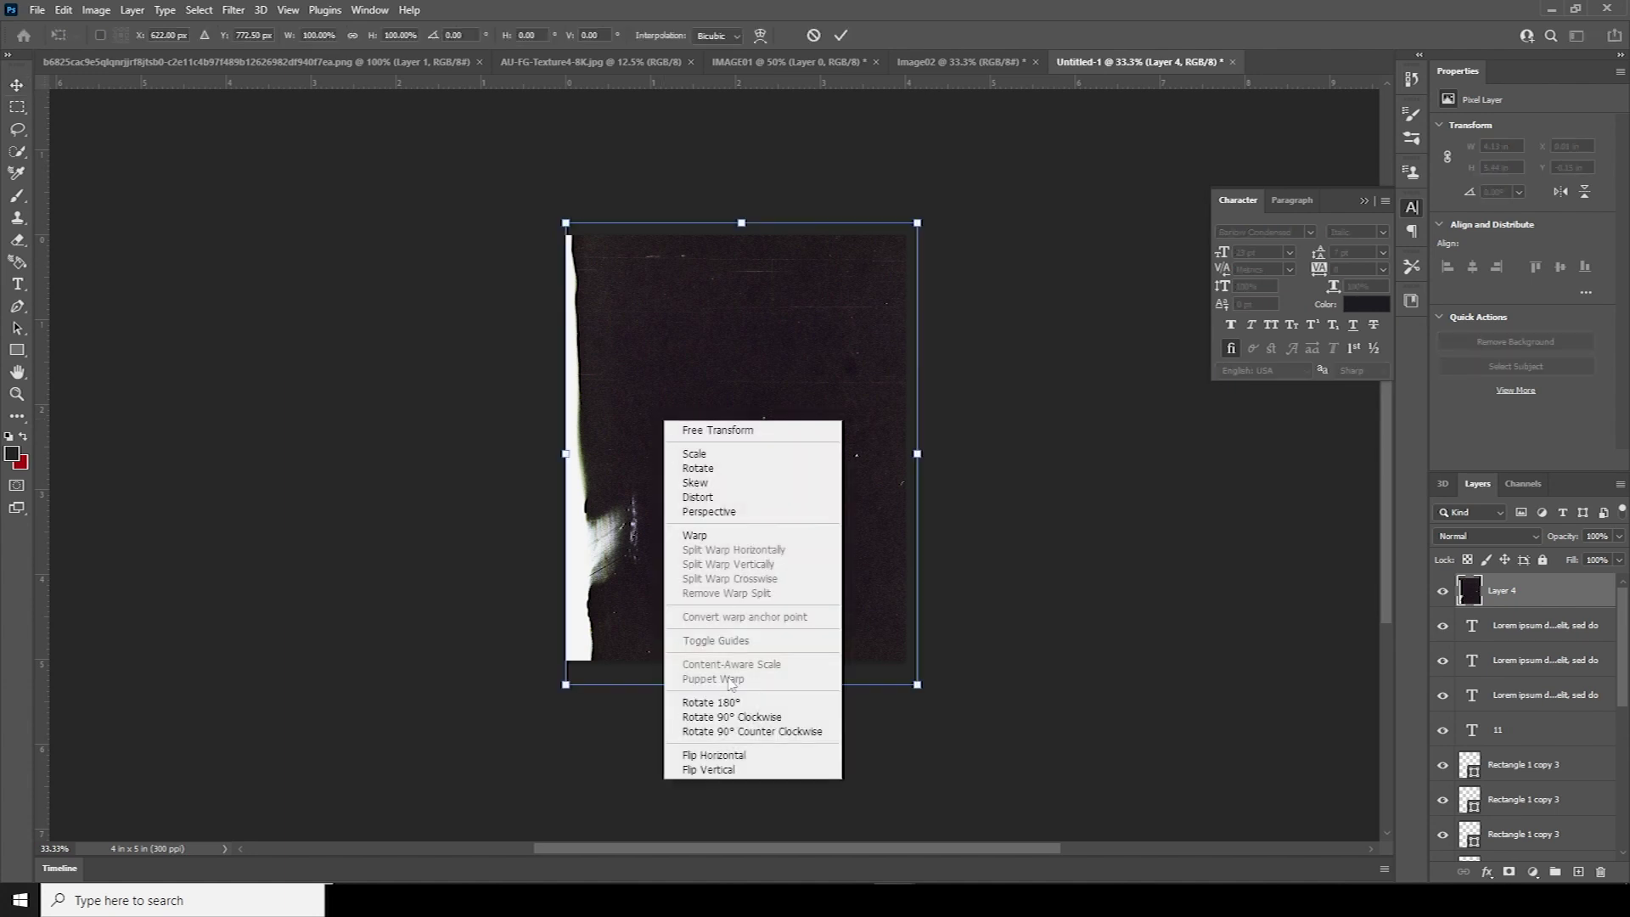
left_click(732, 769)
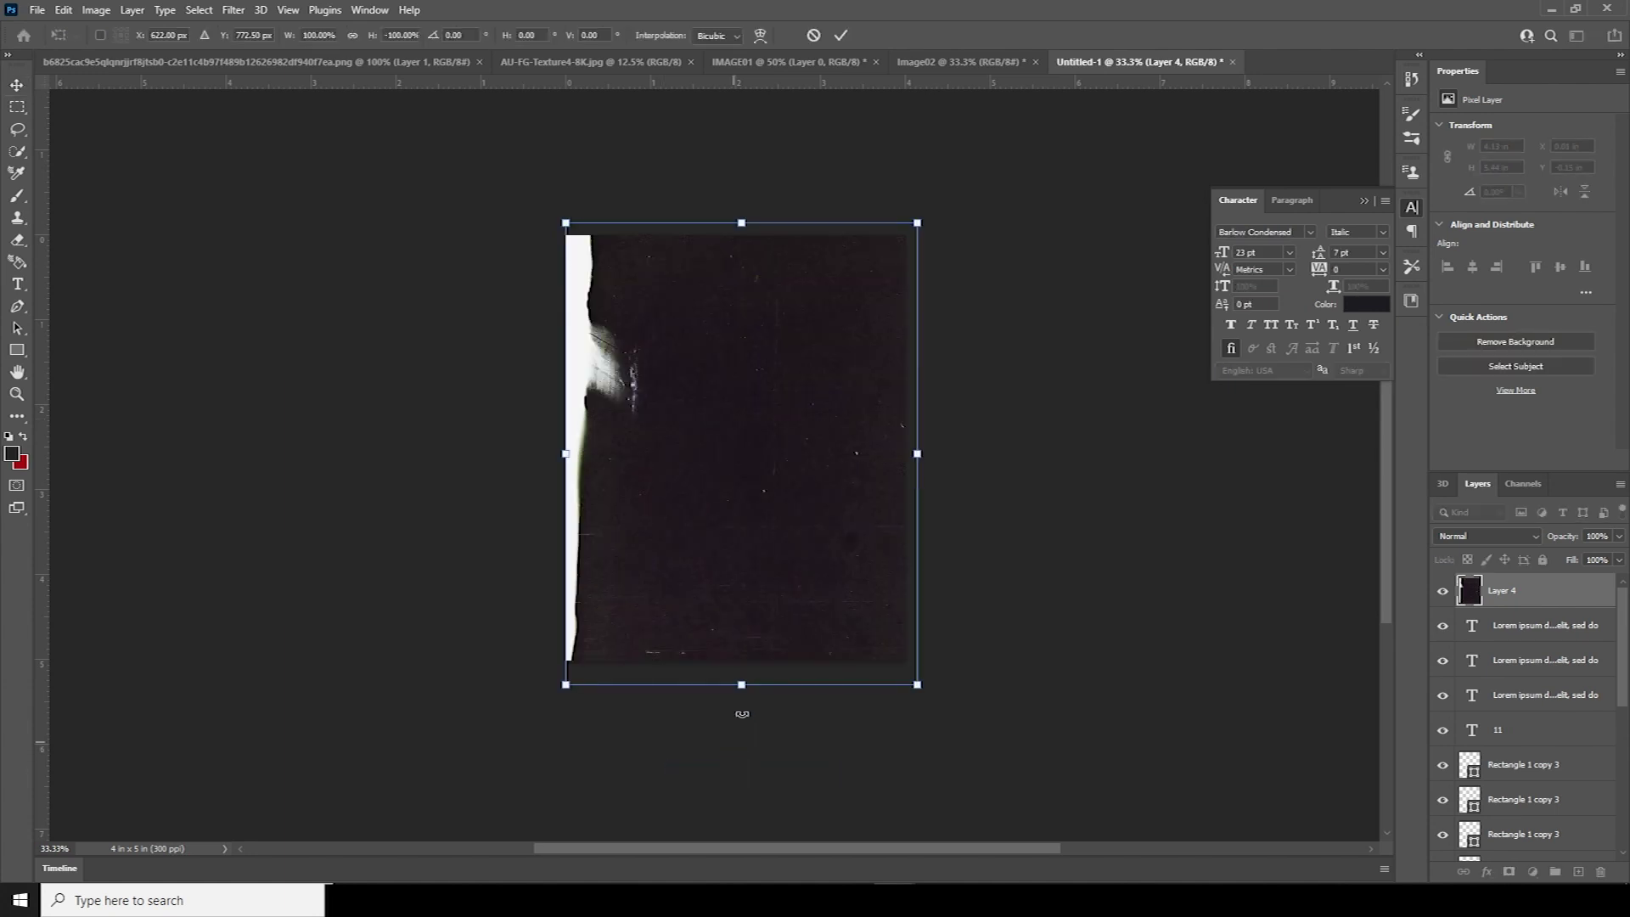
double_click(761, 543)
Set the blend mode of the grain texture on Layer 4 to Screen
left_click(1485, 537)
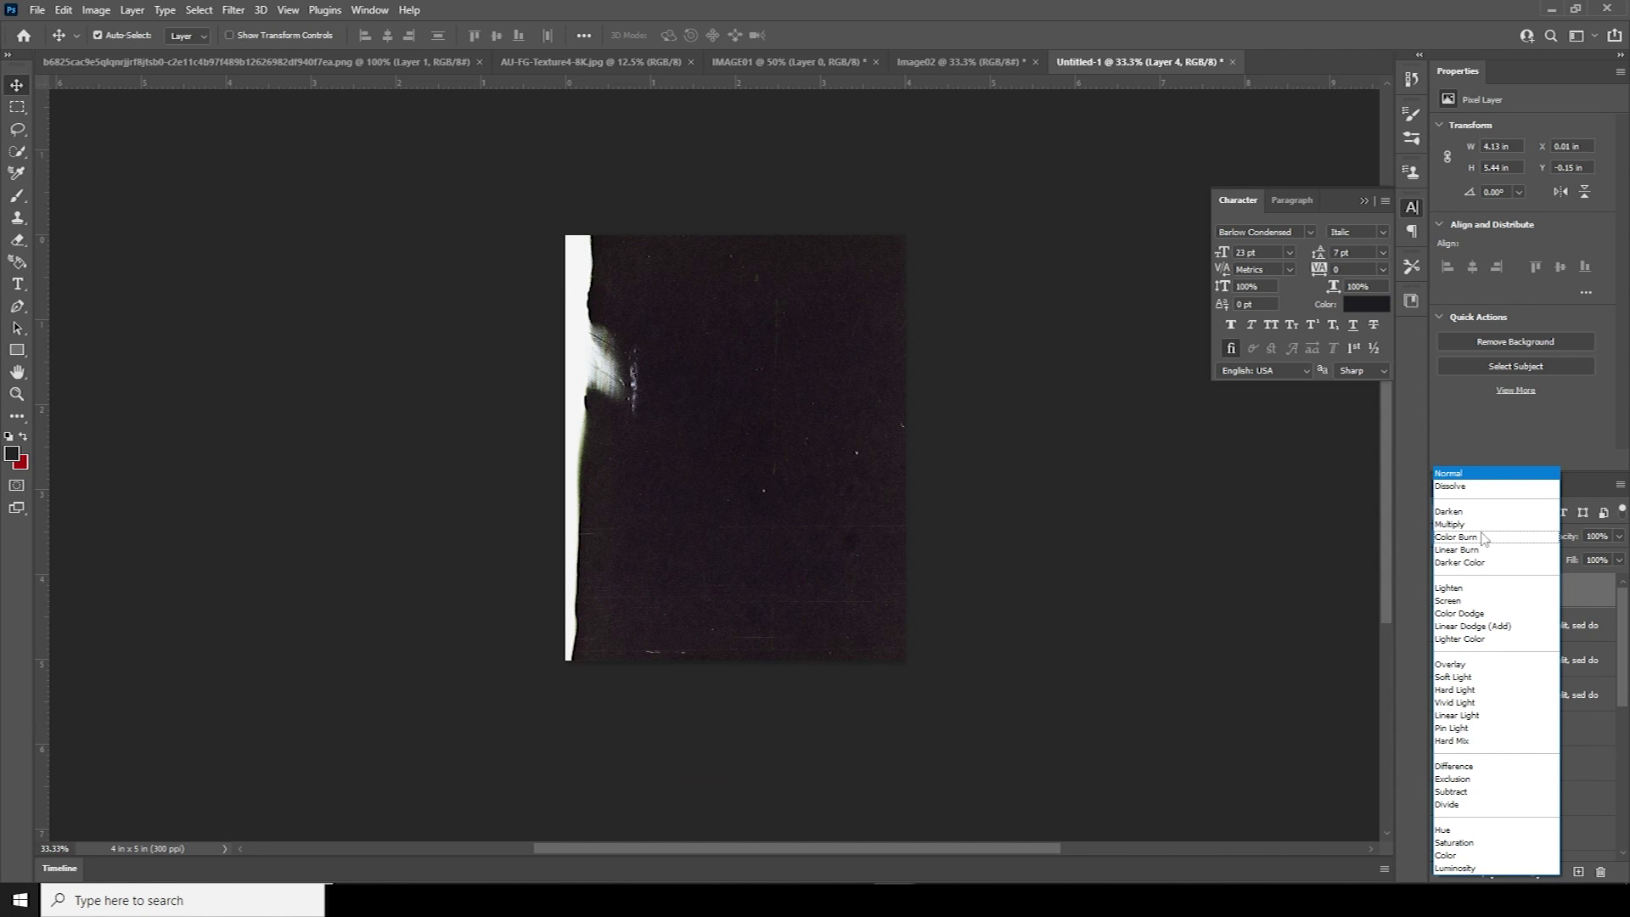
left_click(1451, 602)
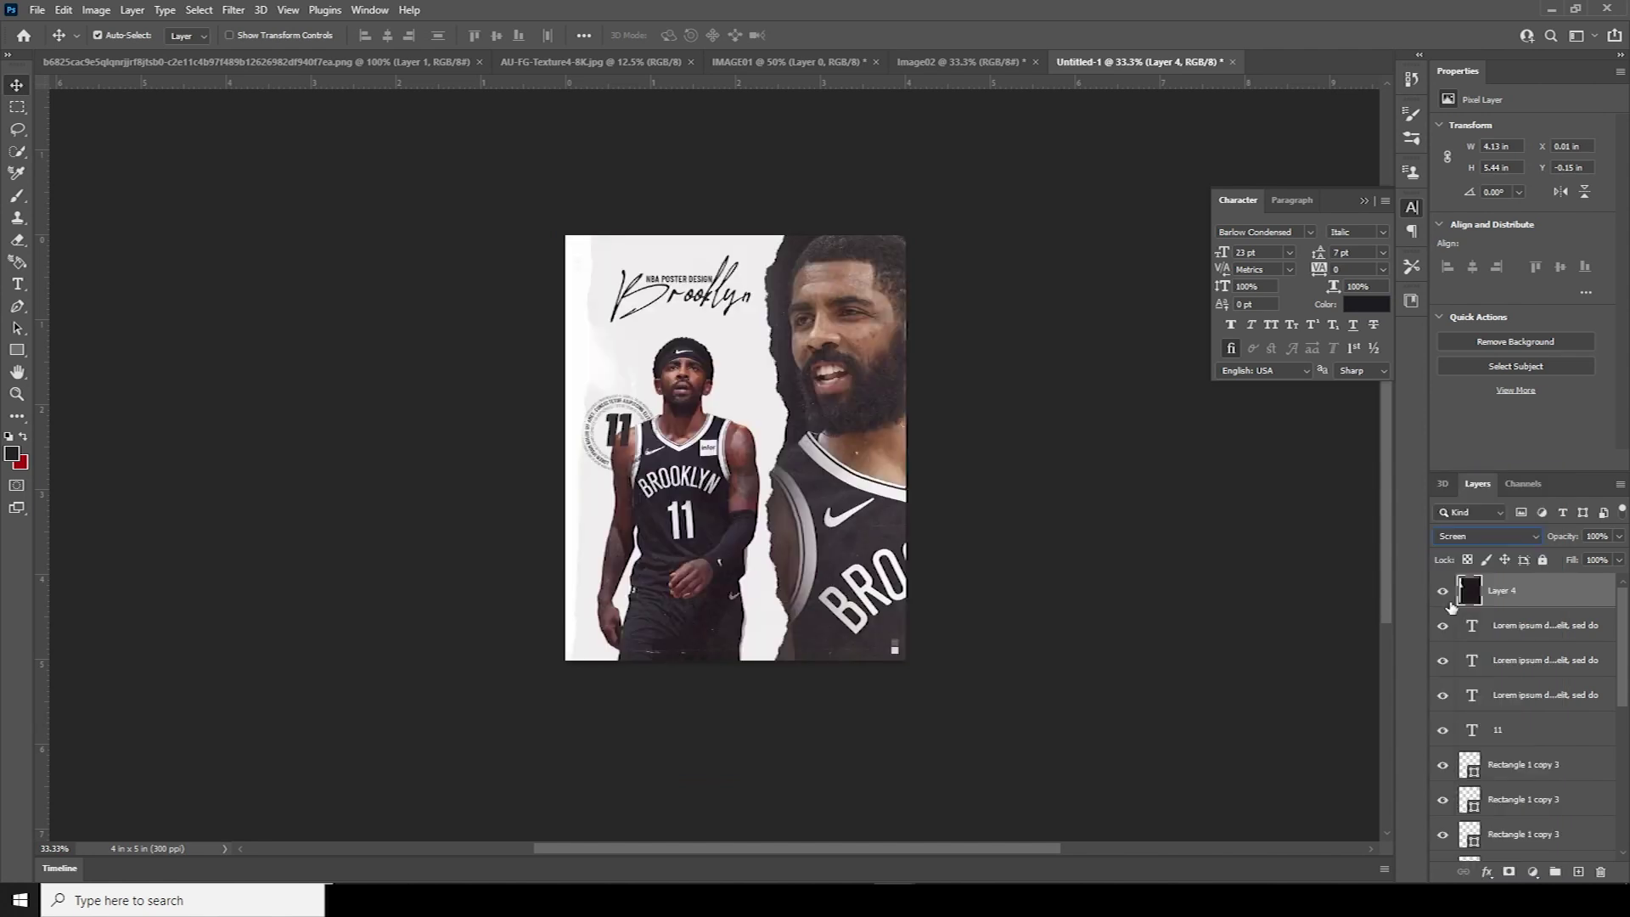
key("ctrl+t")
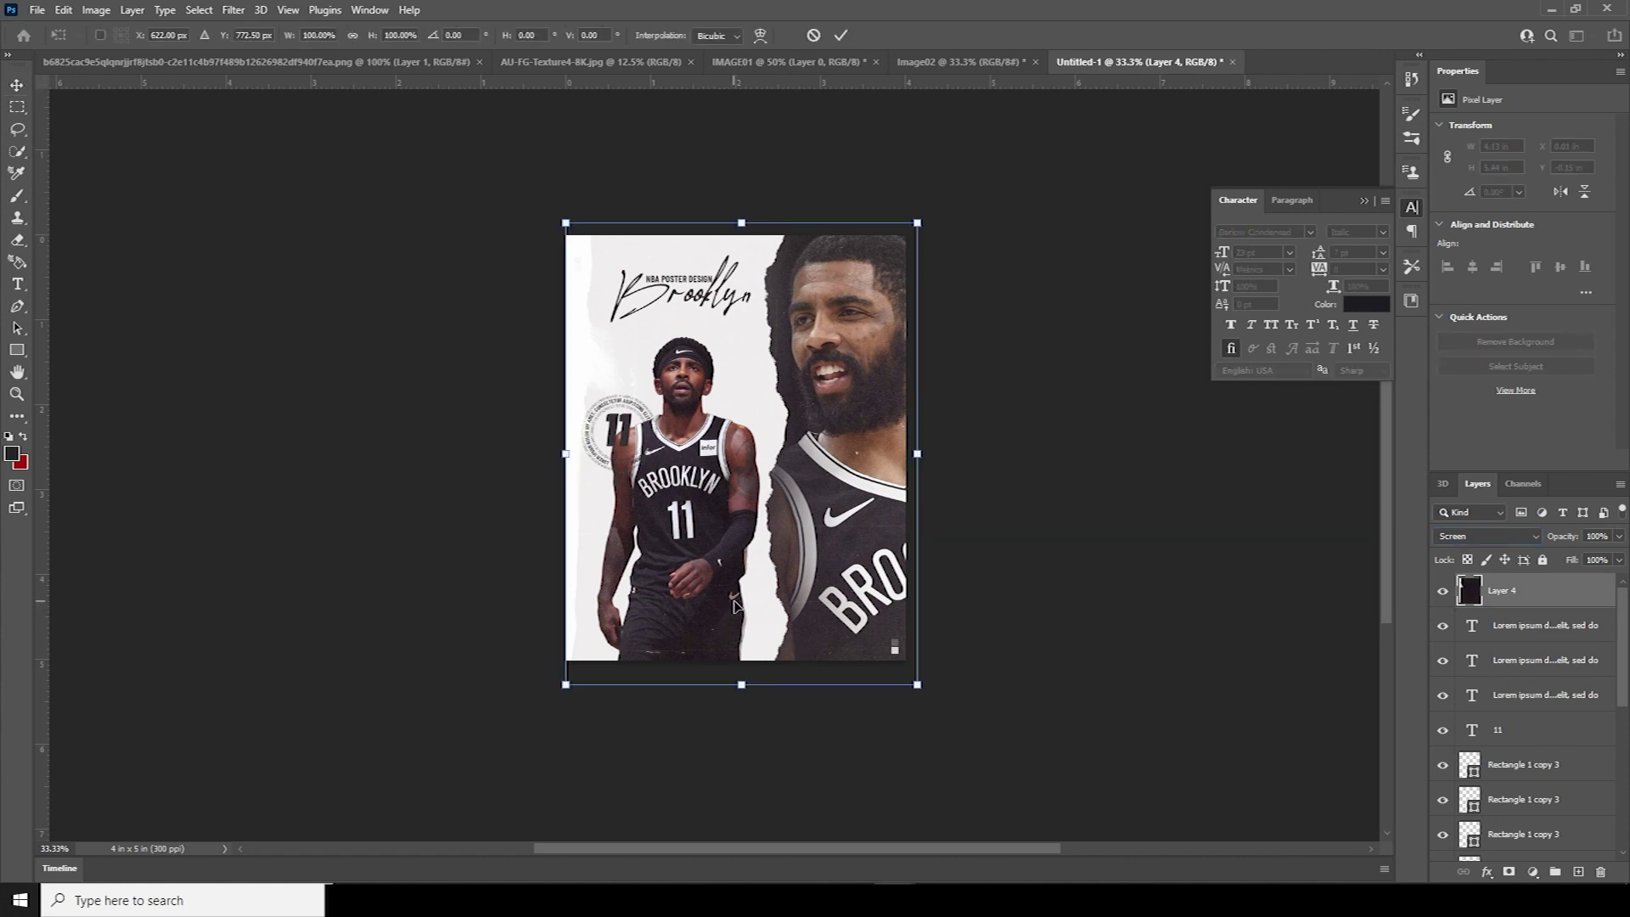
key("Return")
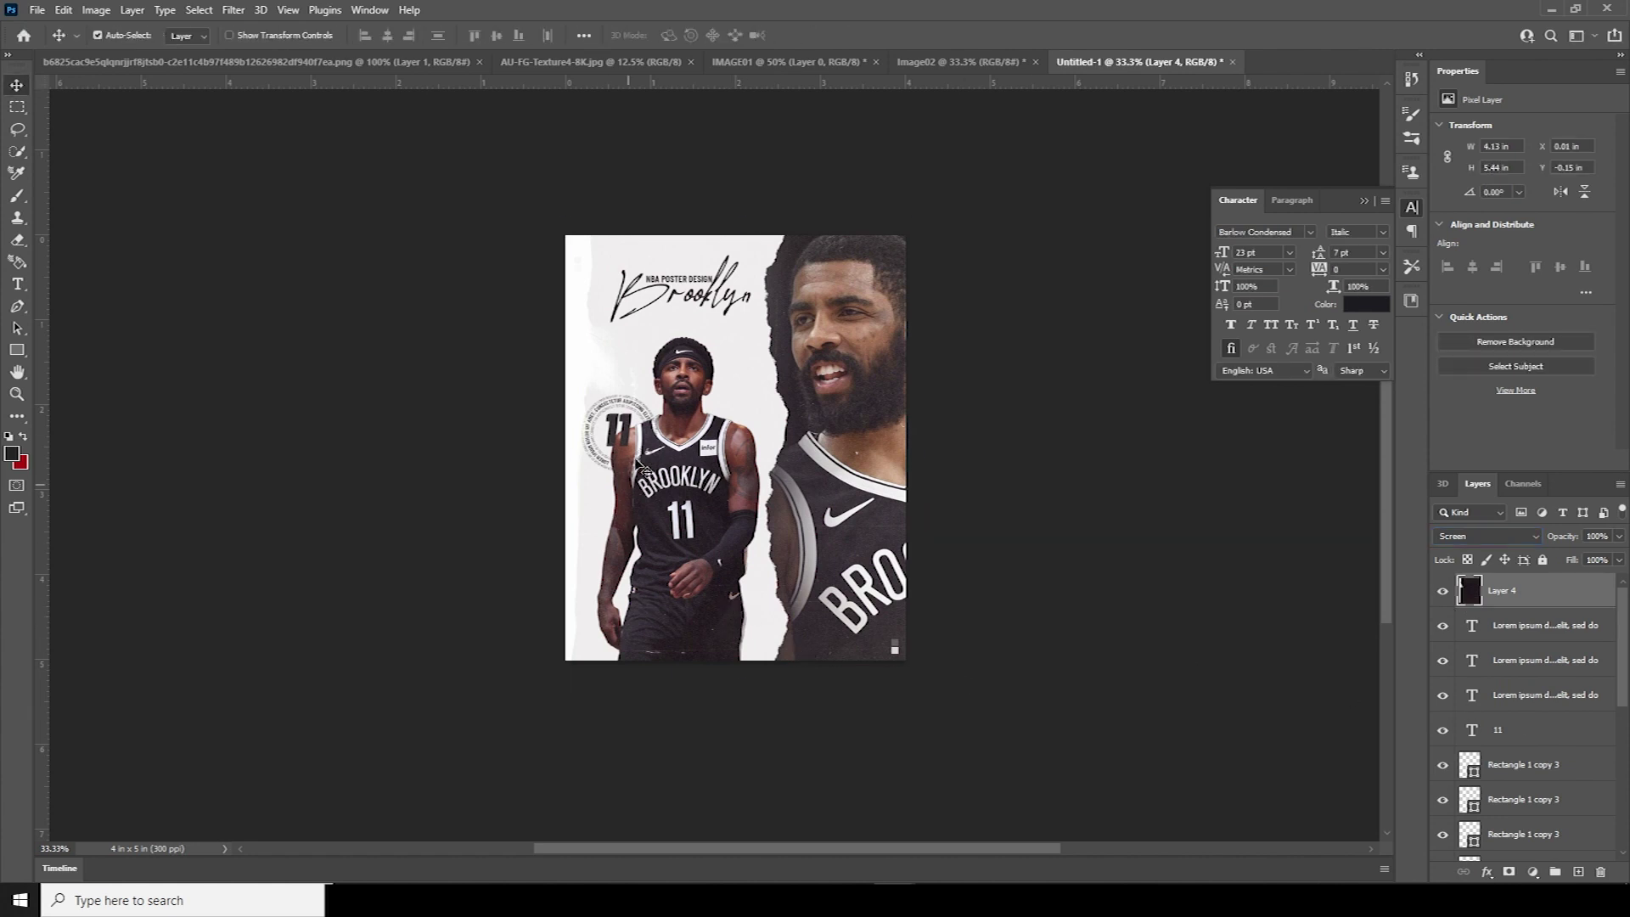
Move the three text rings and the "11" up together and enlarge them to about 0.956 x 0.953 in
left_click(1472, 727)
left_click(1472, 728)
left_click(1475, 628, "shift")
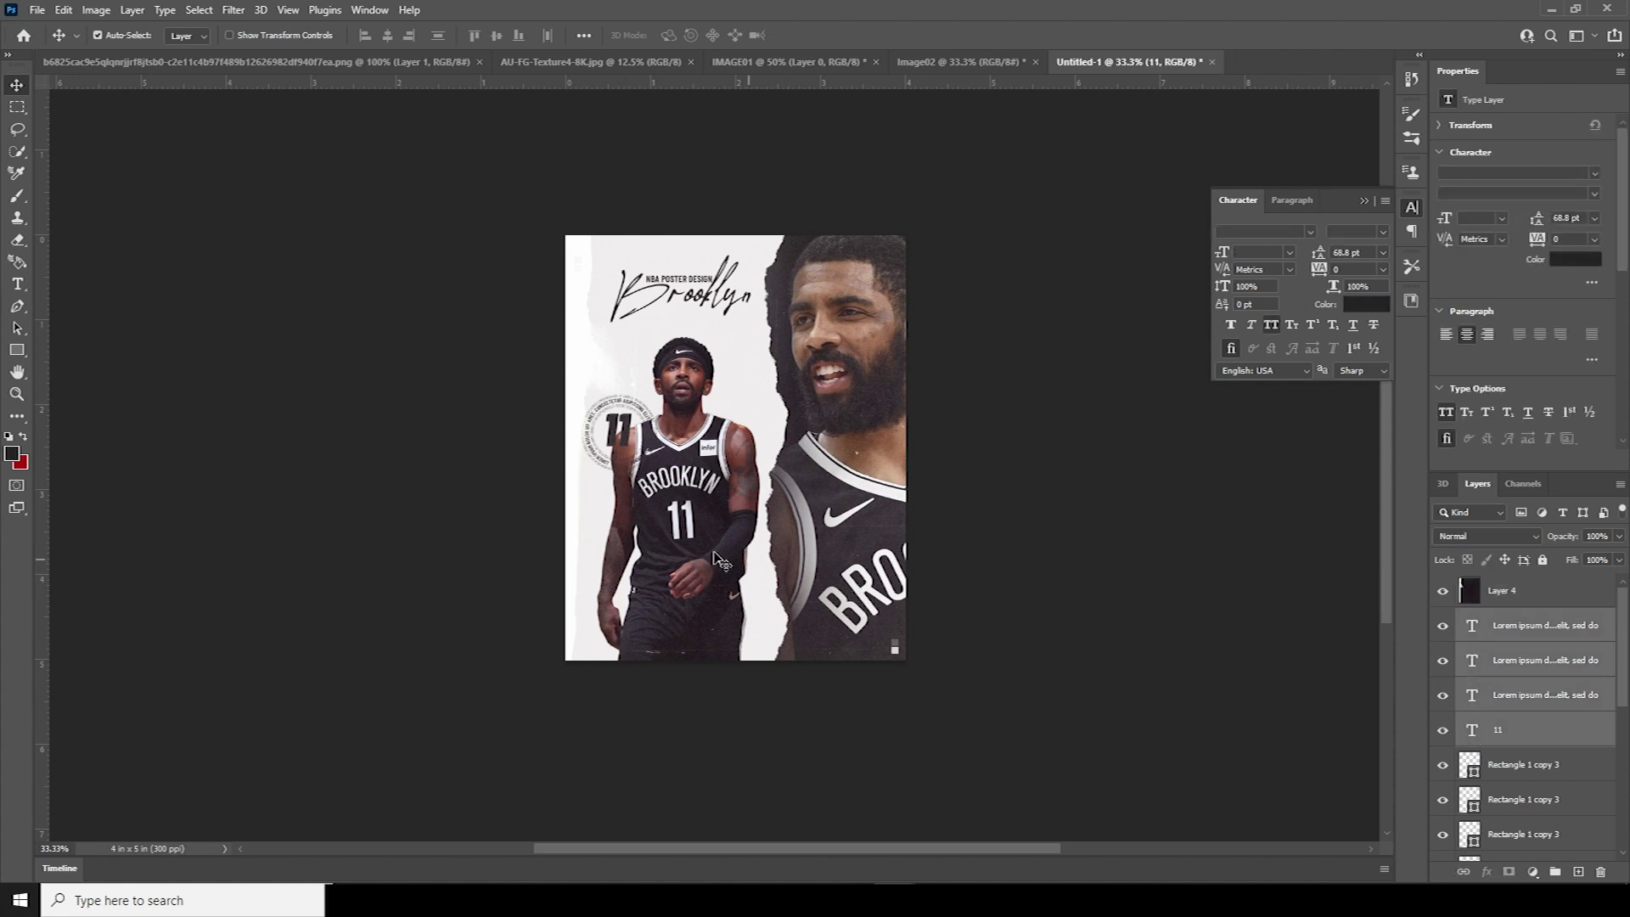
key("ctrl+t")
mouse_move(628, 441)
left_mouse_down()
mouse_move(625, 418)
mouse_move(656, 450)
left_mouse_up()
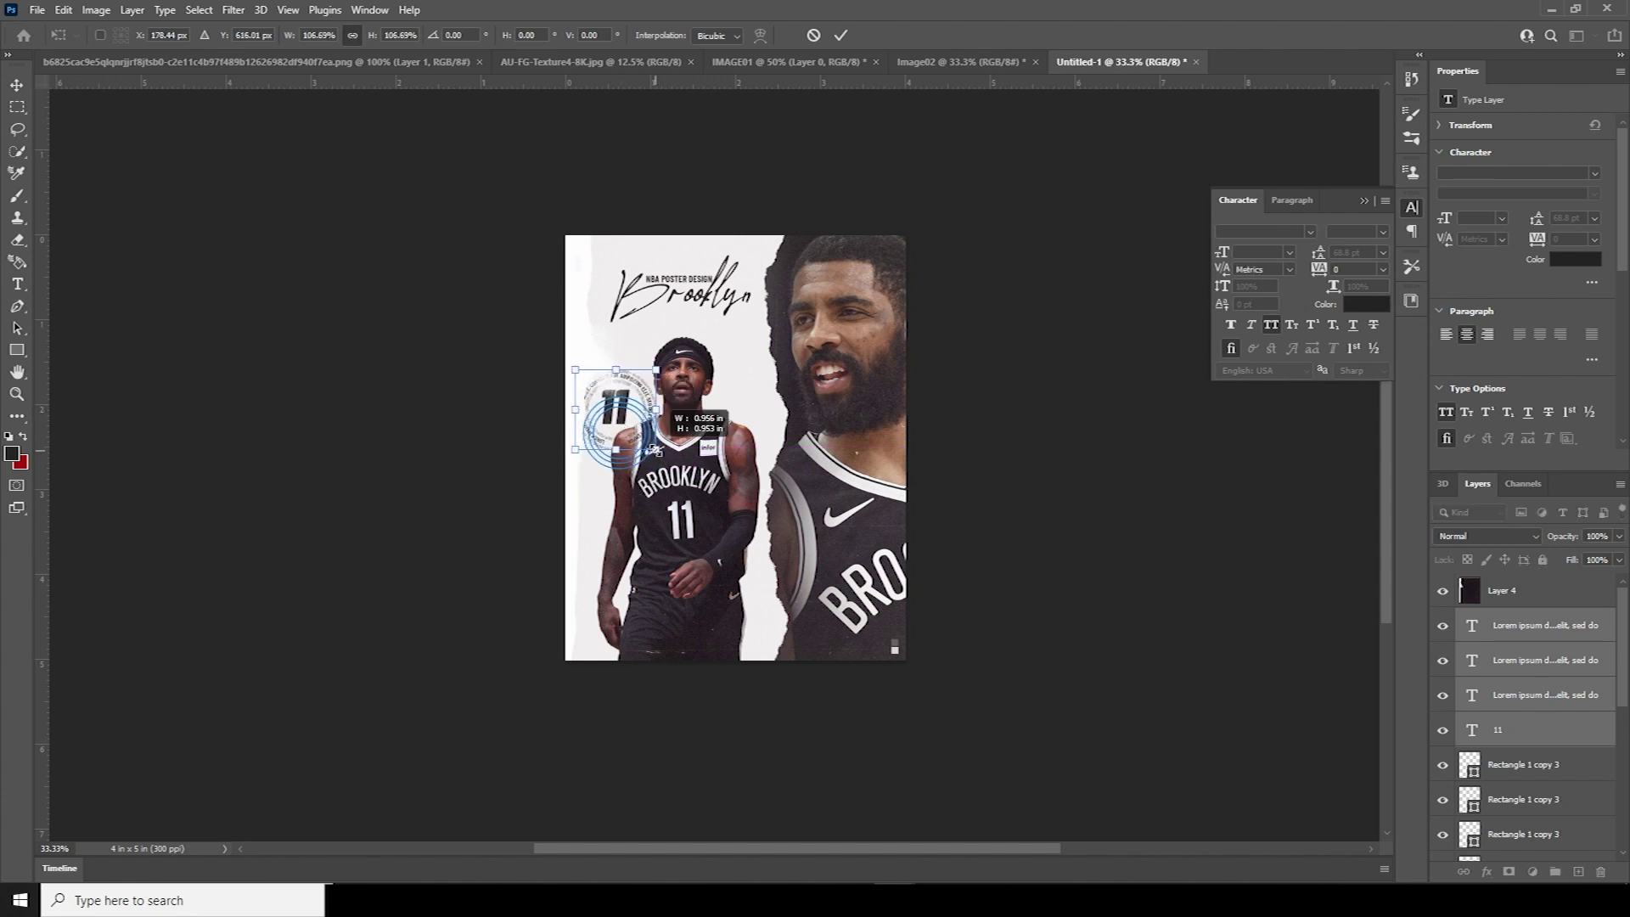
key("Return")
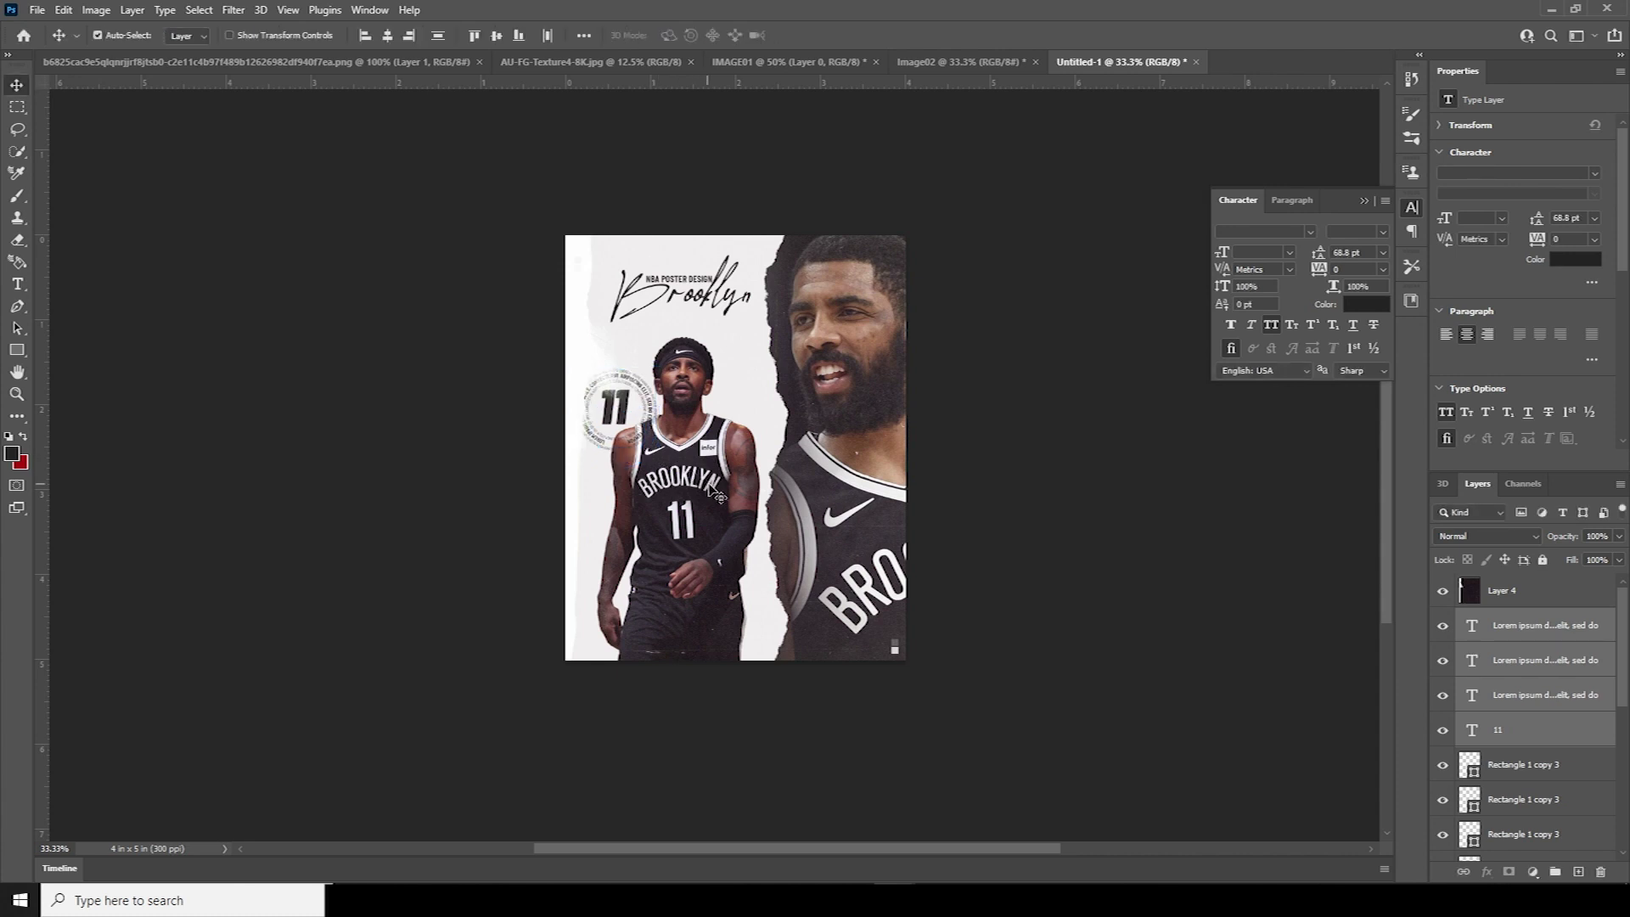
left_click(718, 397)
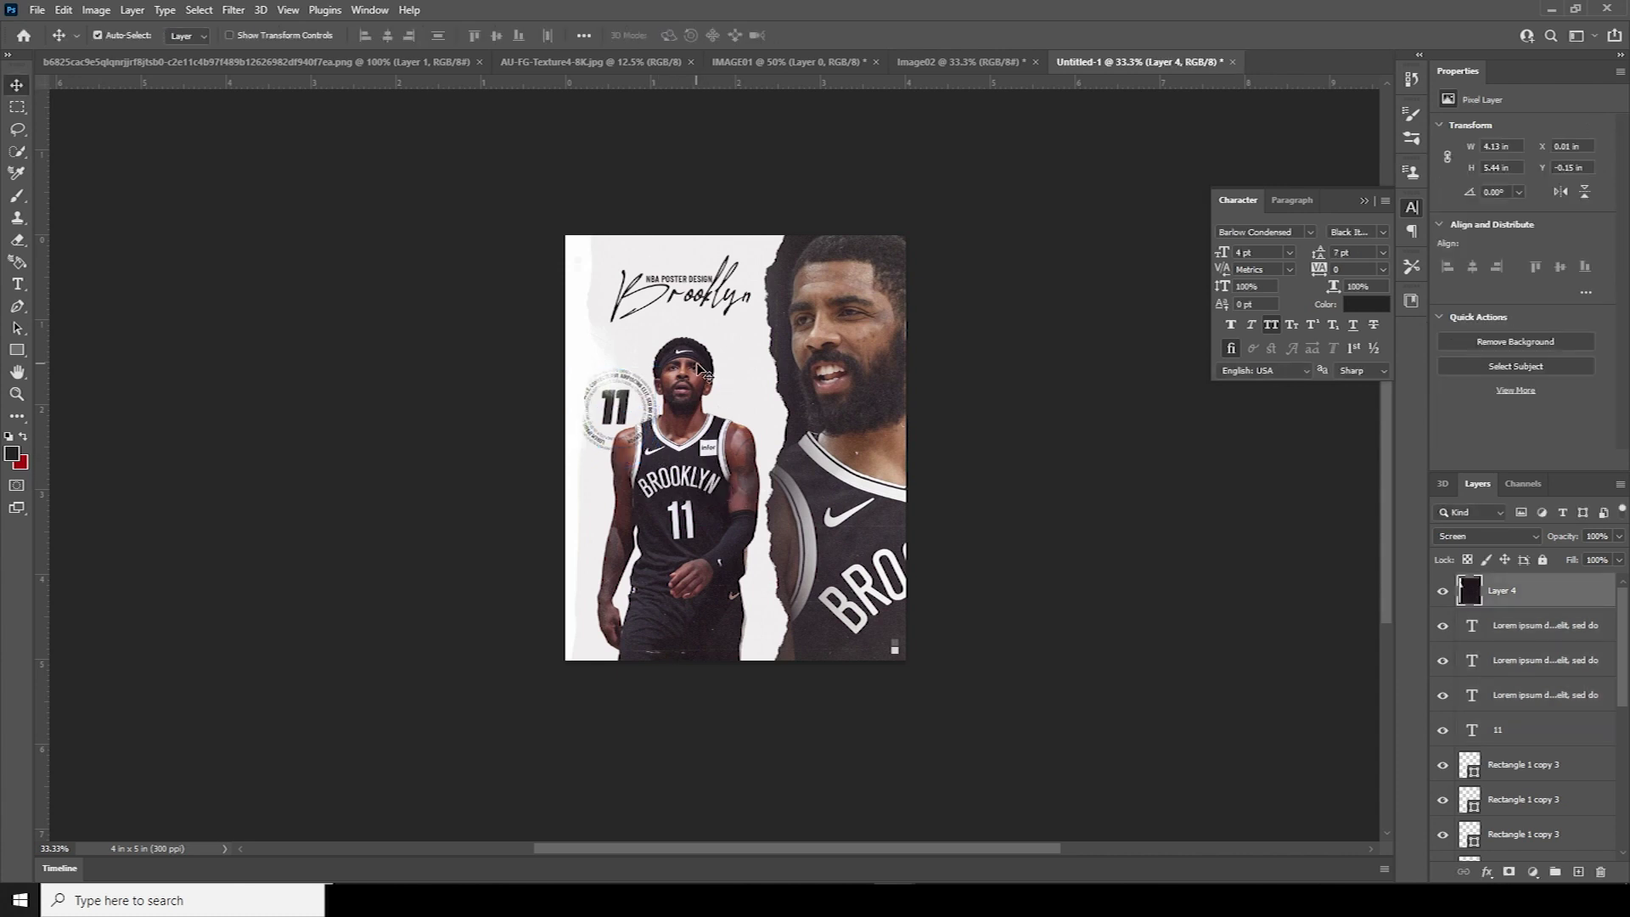
Enlarge the player cutout on Layer 1 to 2.01 x 4.29 in
left_click_drag(1623, 705, 1622, 845)
left_click(1462, 718)
key("ctrl+t")
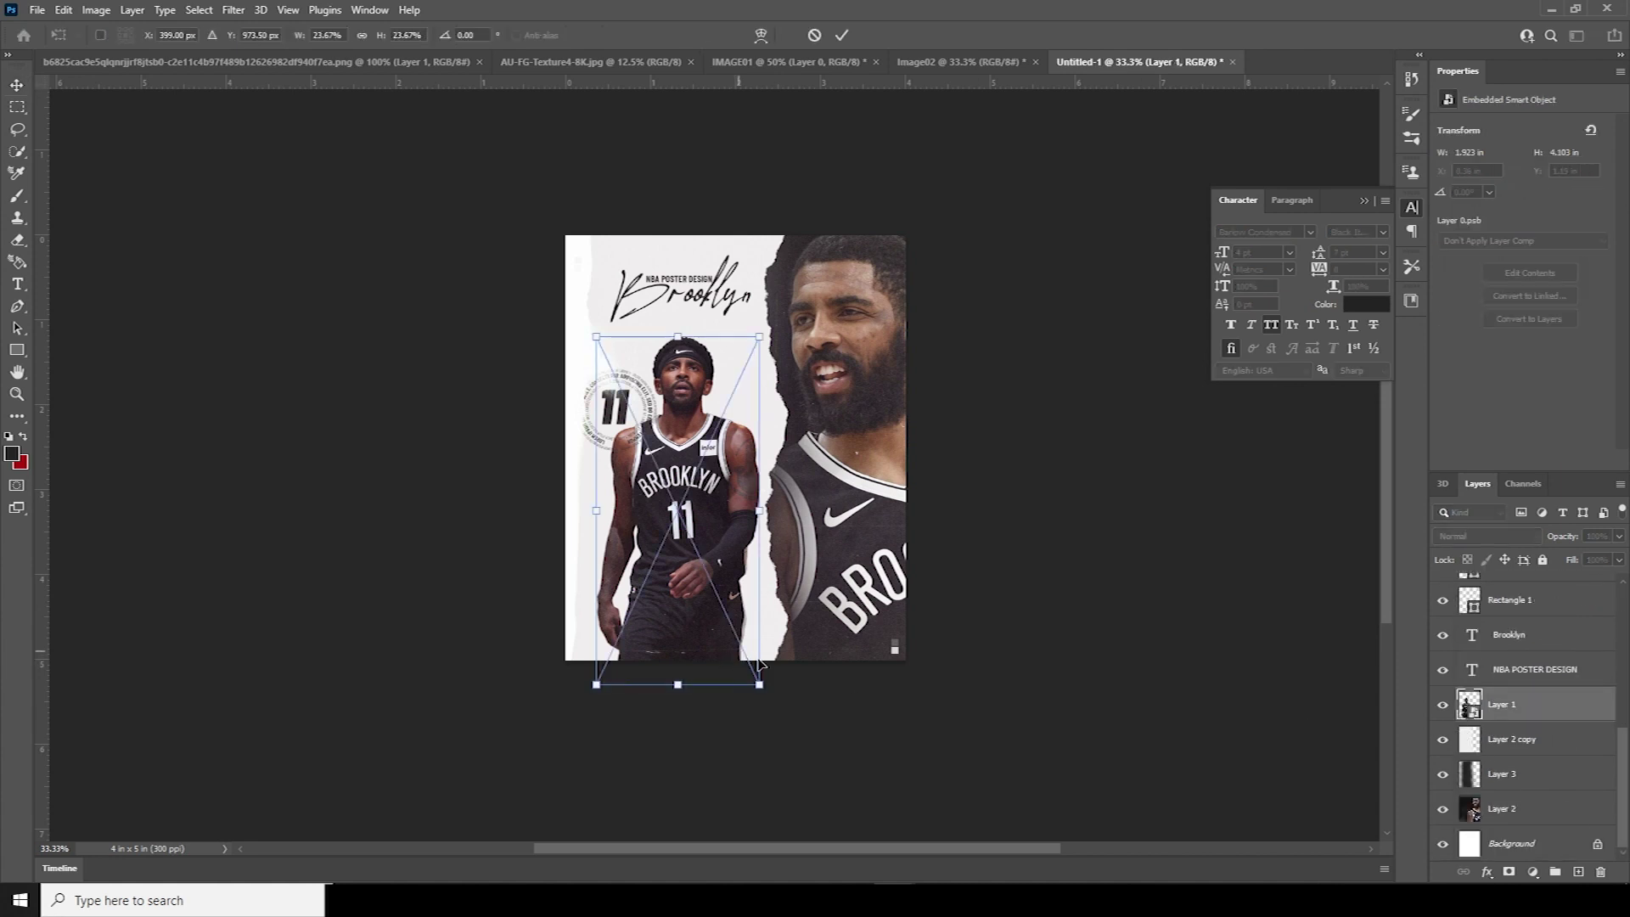
left_click_drag(763, 690, 768, 696)
key("Return")
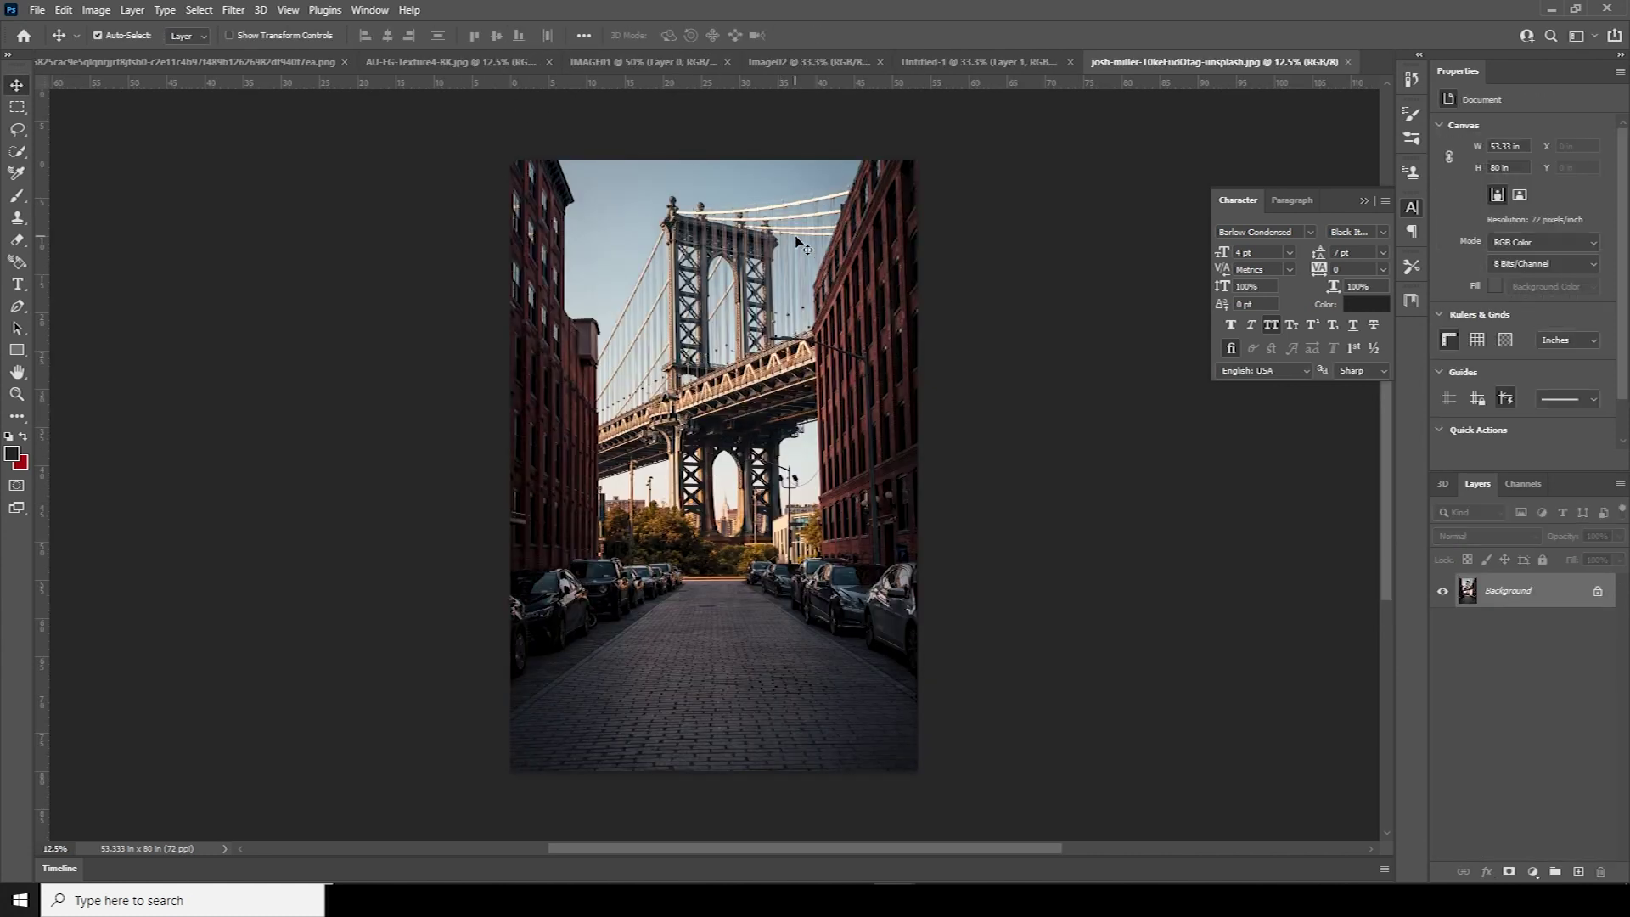
Bring the bridge street photo into the poster directly beneath the player cutout and clip it to Layer 2 copy
left_click_drag(942, 66, 766, 425)
scroll(1595, 733, "down", 5)
left_click_drag(1516, 671, 1535, 737)
right_click(1539, 730)
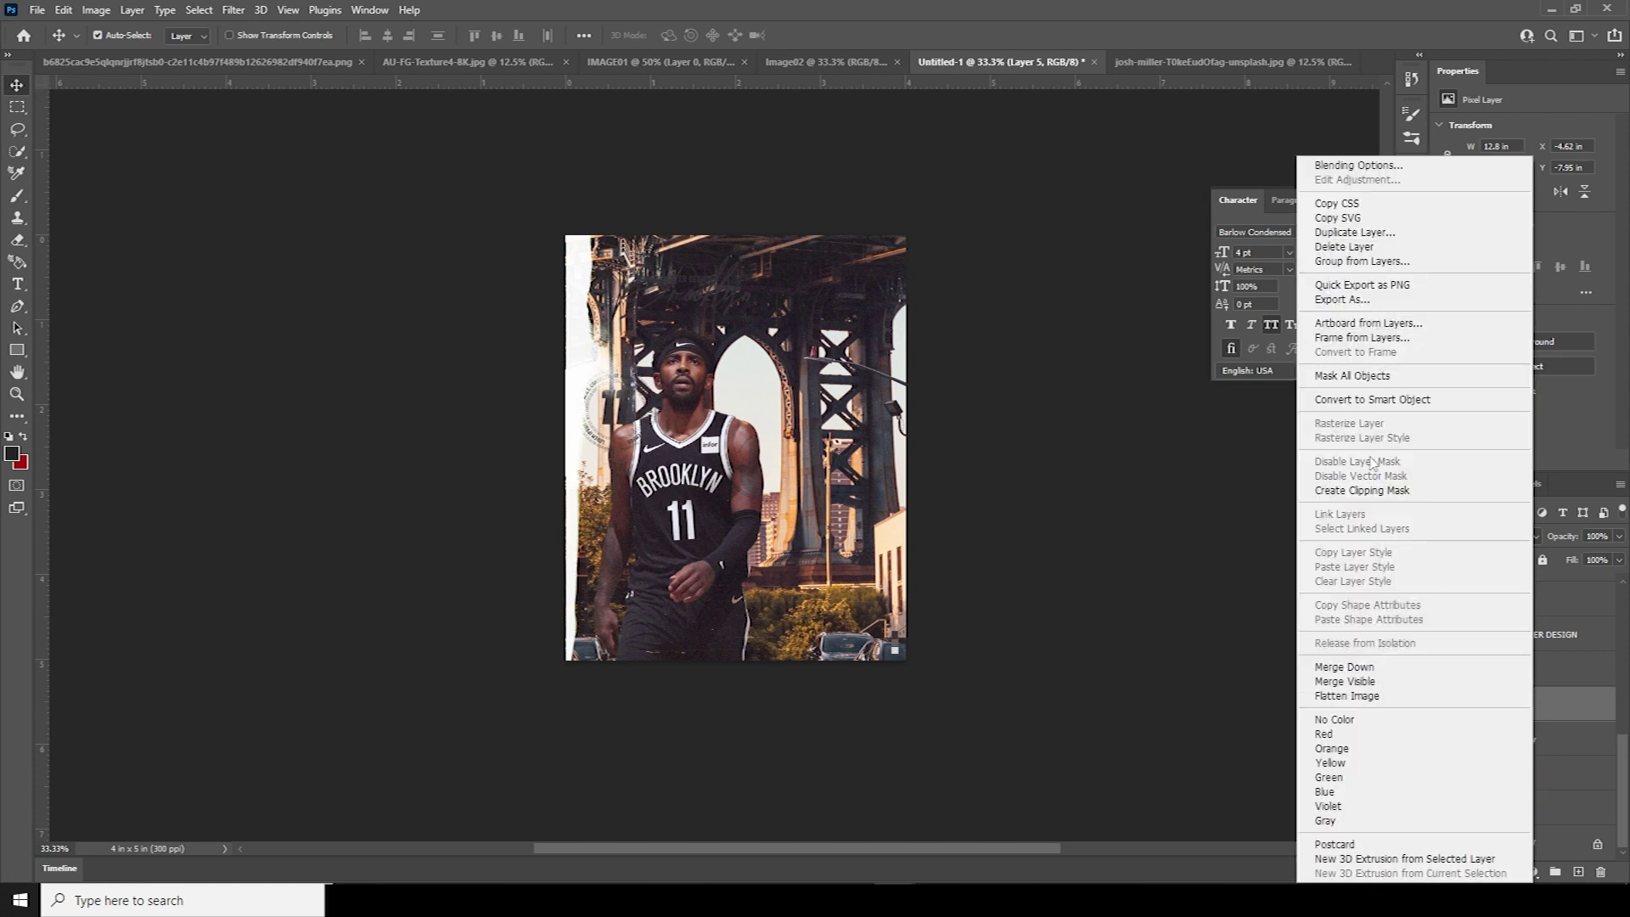
left_click(1375, 489)
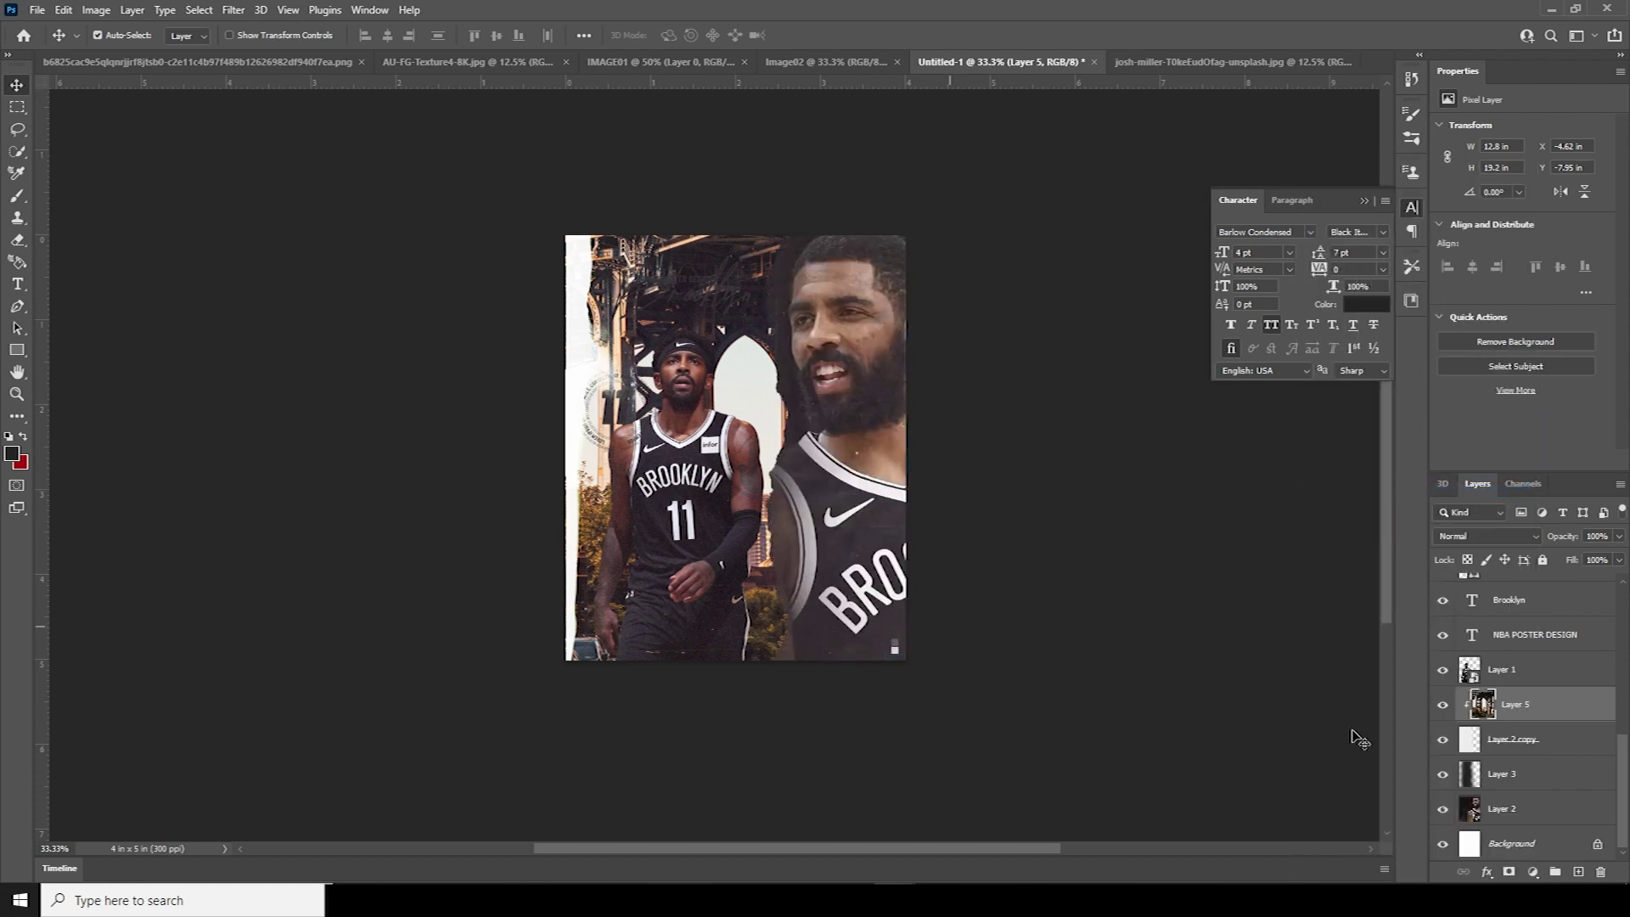
Set the bridge photo's opacity to 13% and scale it down to 5.92 x 8.89 in behind the player
left_click(1618, 538)
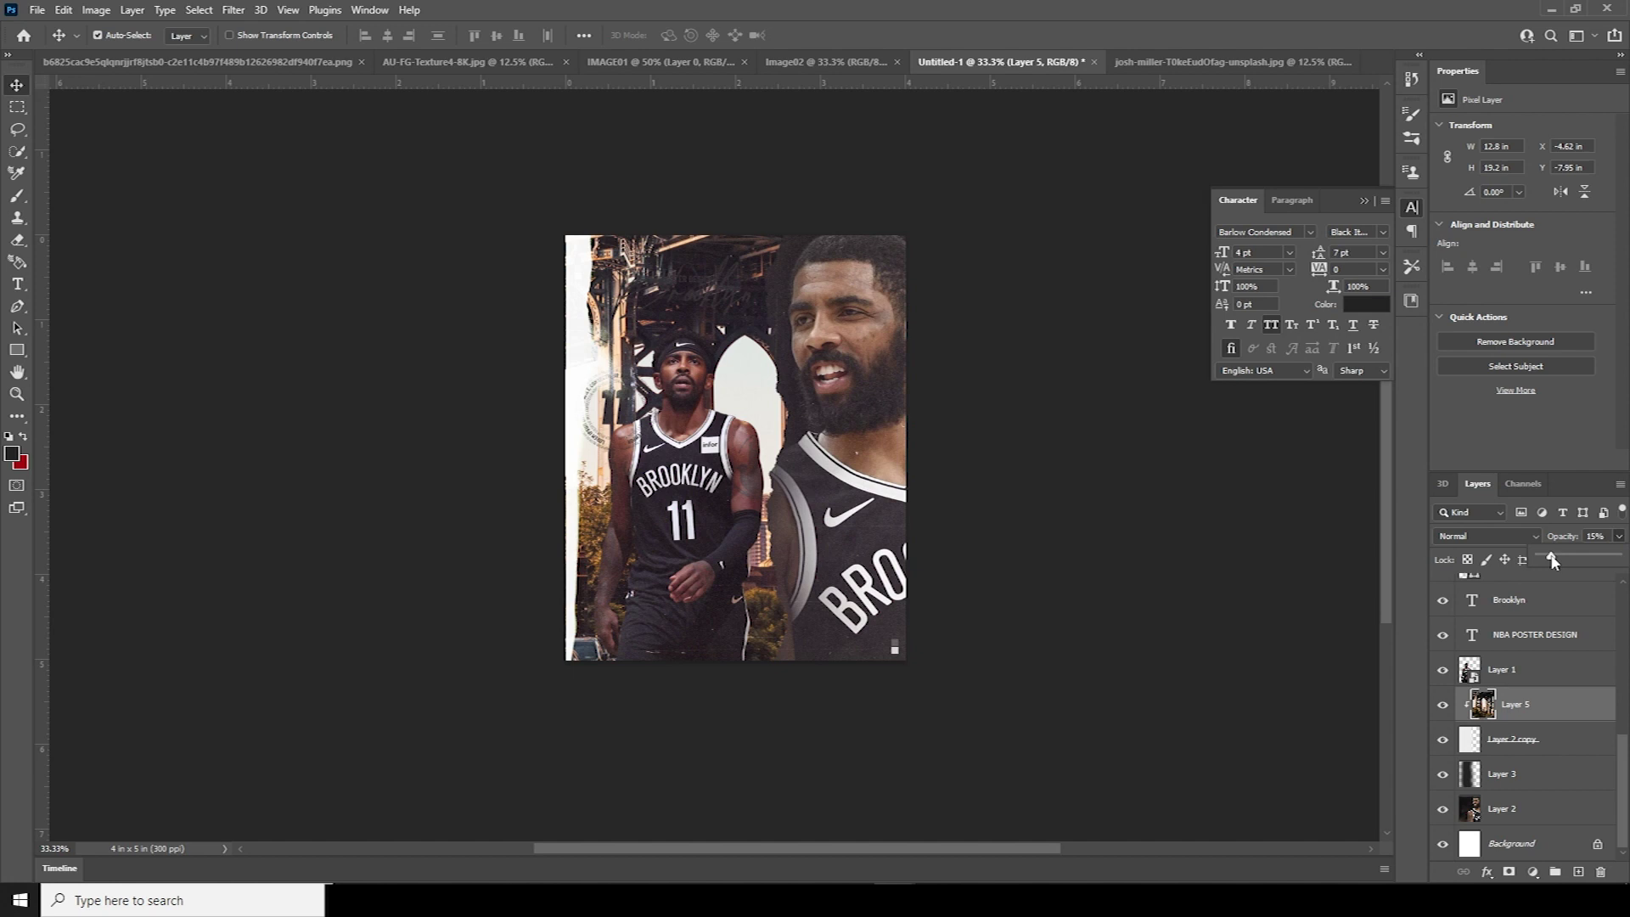
left_click(1550, 558)
key("ctrl+t")
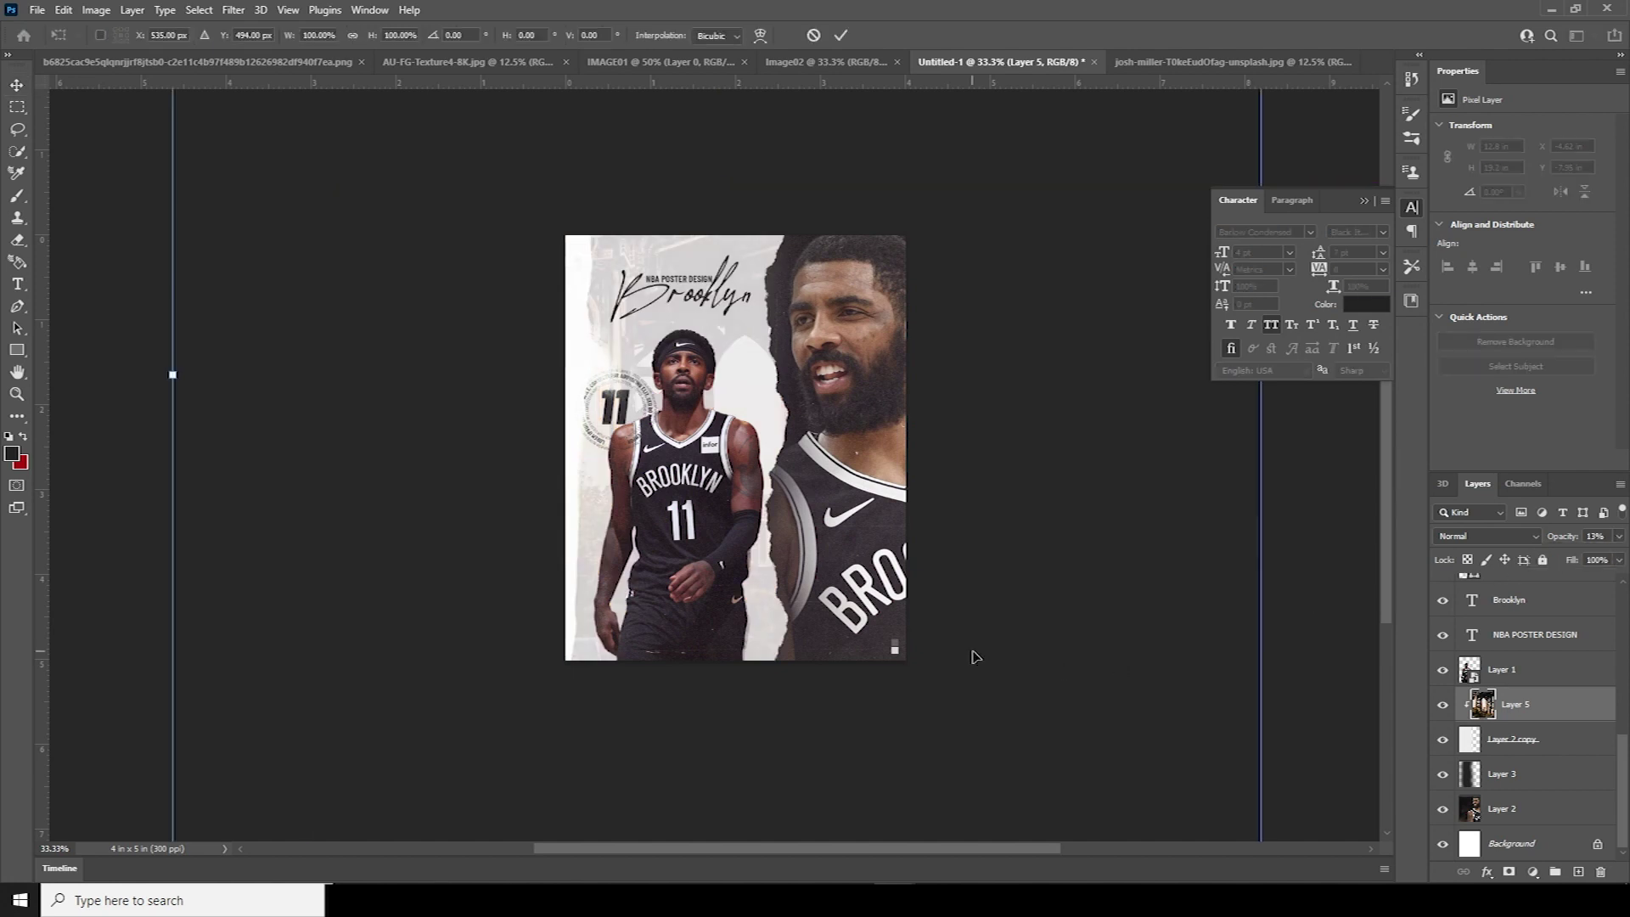
key("ctrl+minus")
left_click_drag(989, 828, 842, 609)
left_click_drag(717, 423, 725, 504)
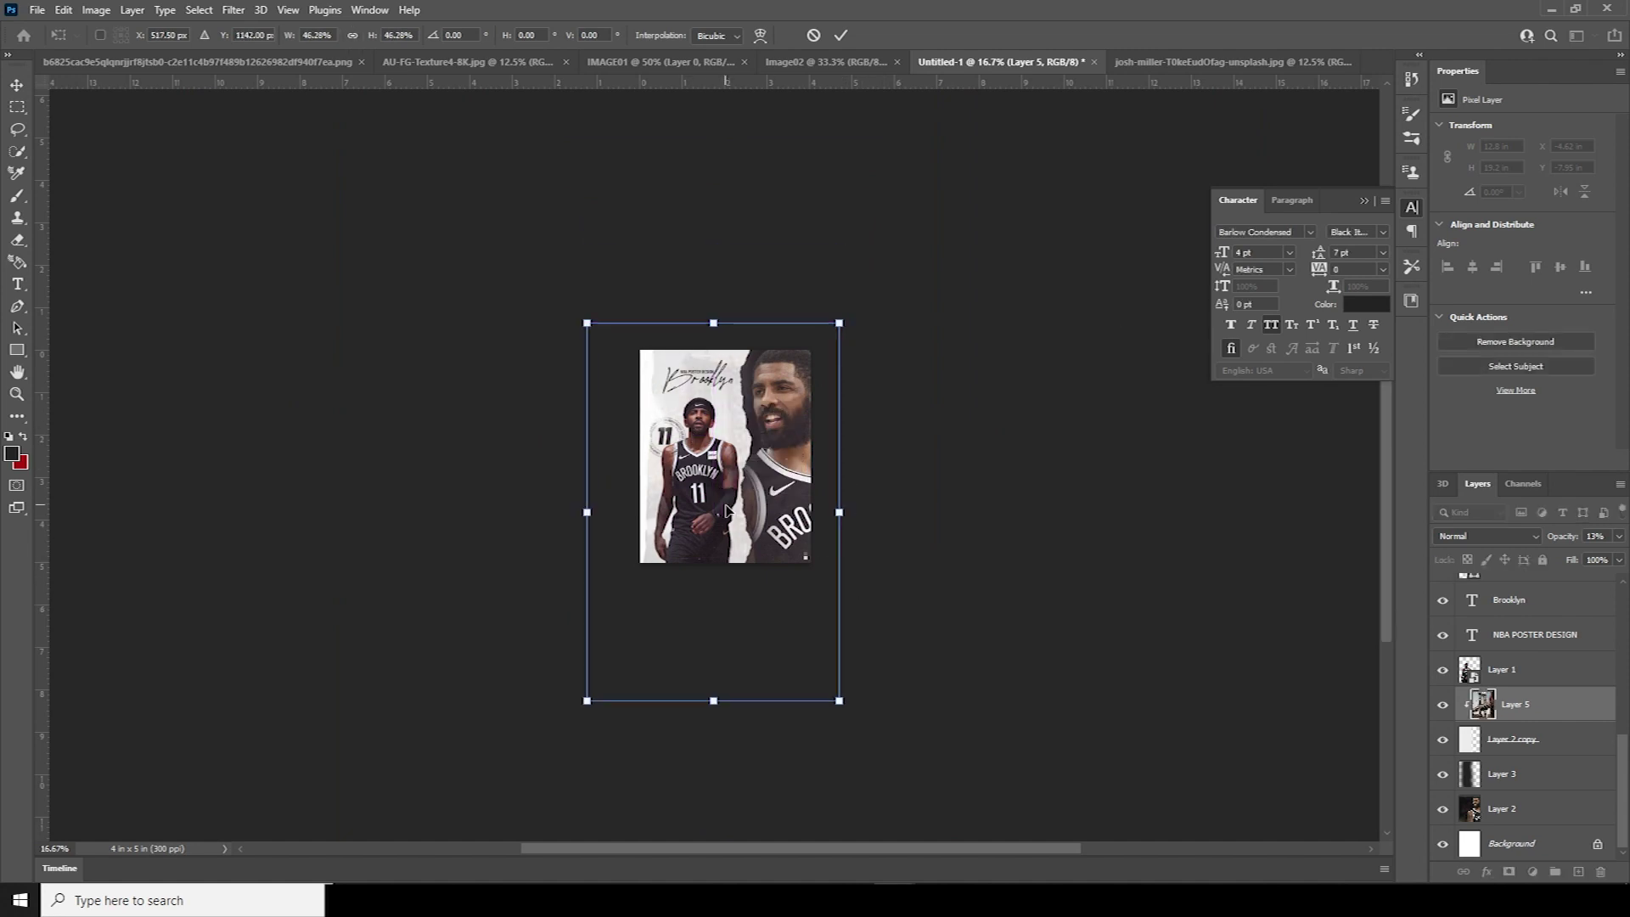
key("ctrl+plus")
key("ctrl+plus")
left_click_drag(729, 370, 722, 397)
key("Return")
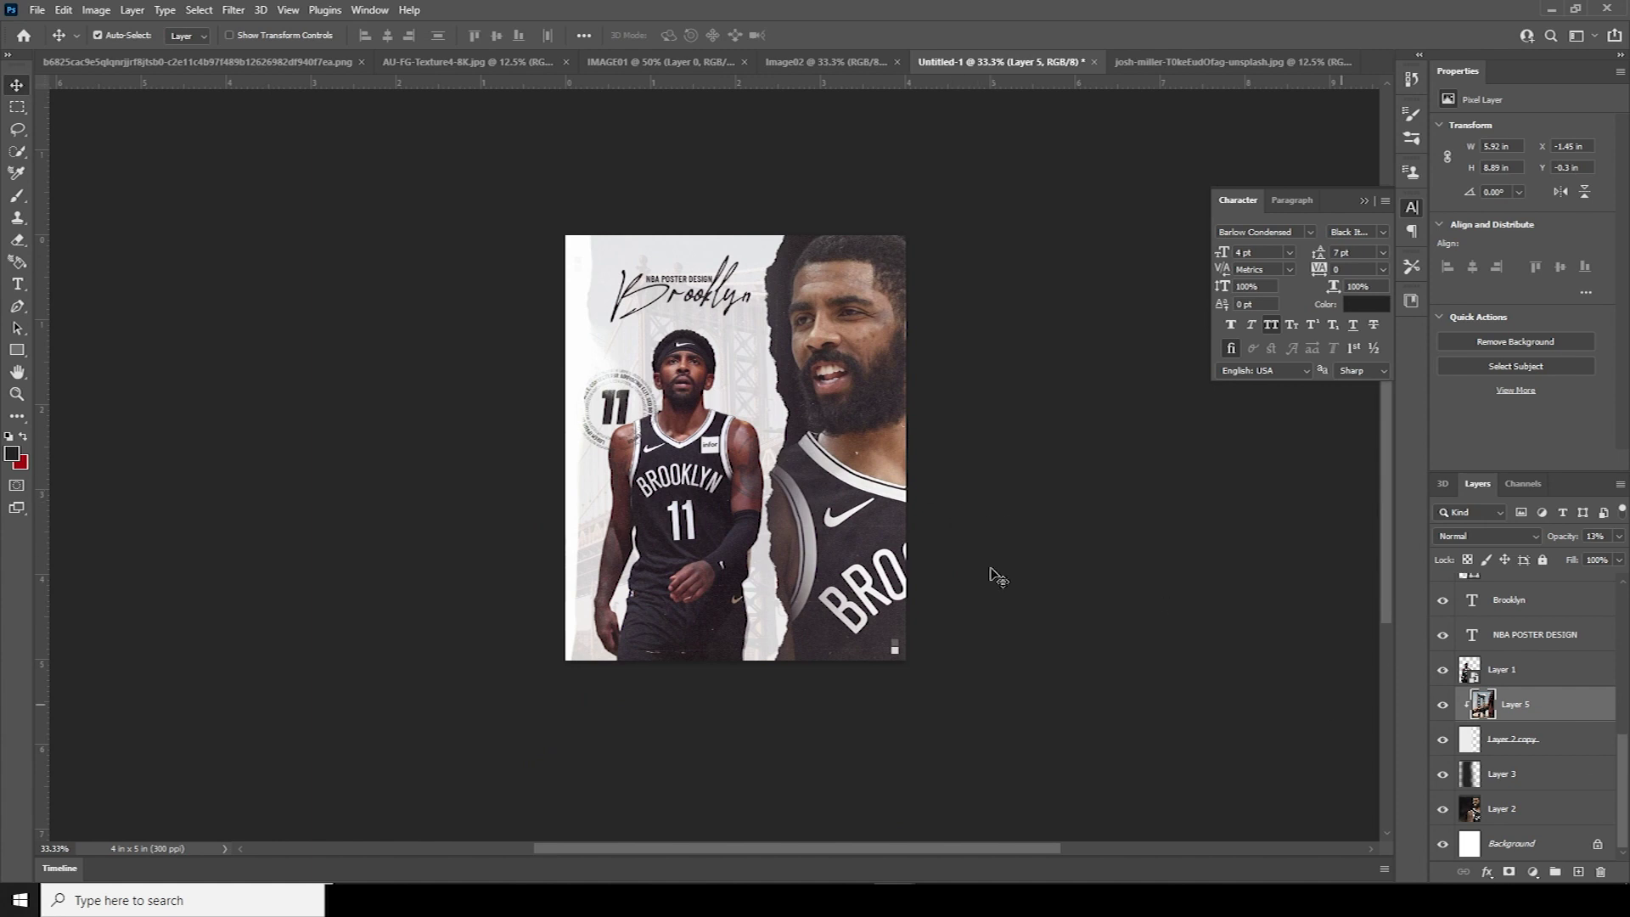
Start a Camera Raw Filter on the player cutout in Layer 1 with Shadows +41, Texture +20 and Clarity +68
left_click(721, 412)
scroll(1623, 743, "down", 1)
scroll(1623, 742, "down", 3)
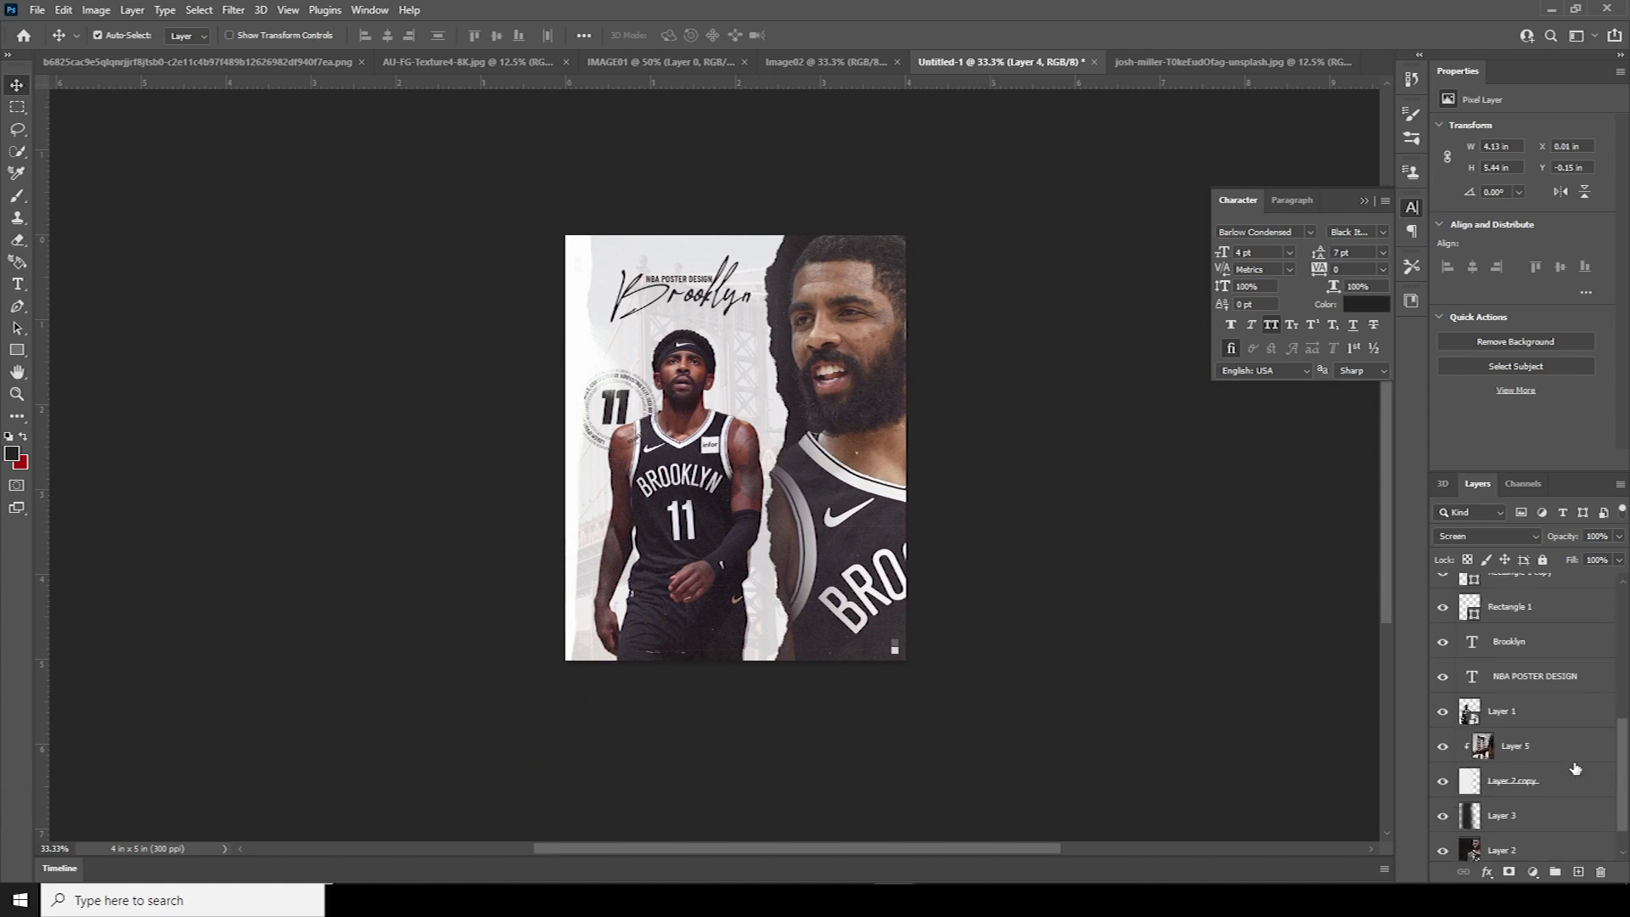
left_click(1469, 713)
left_click(244, 15)
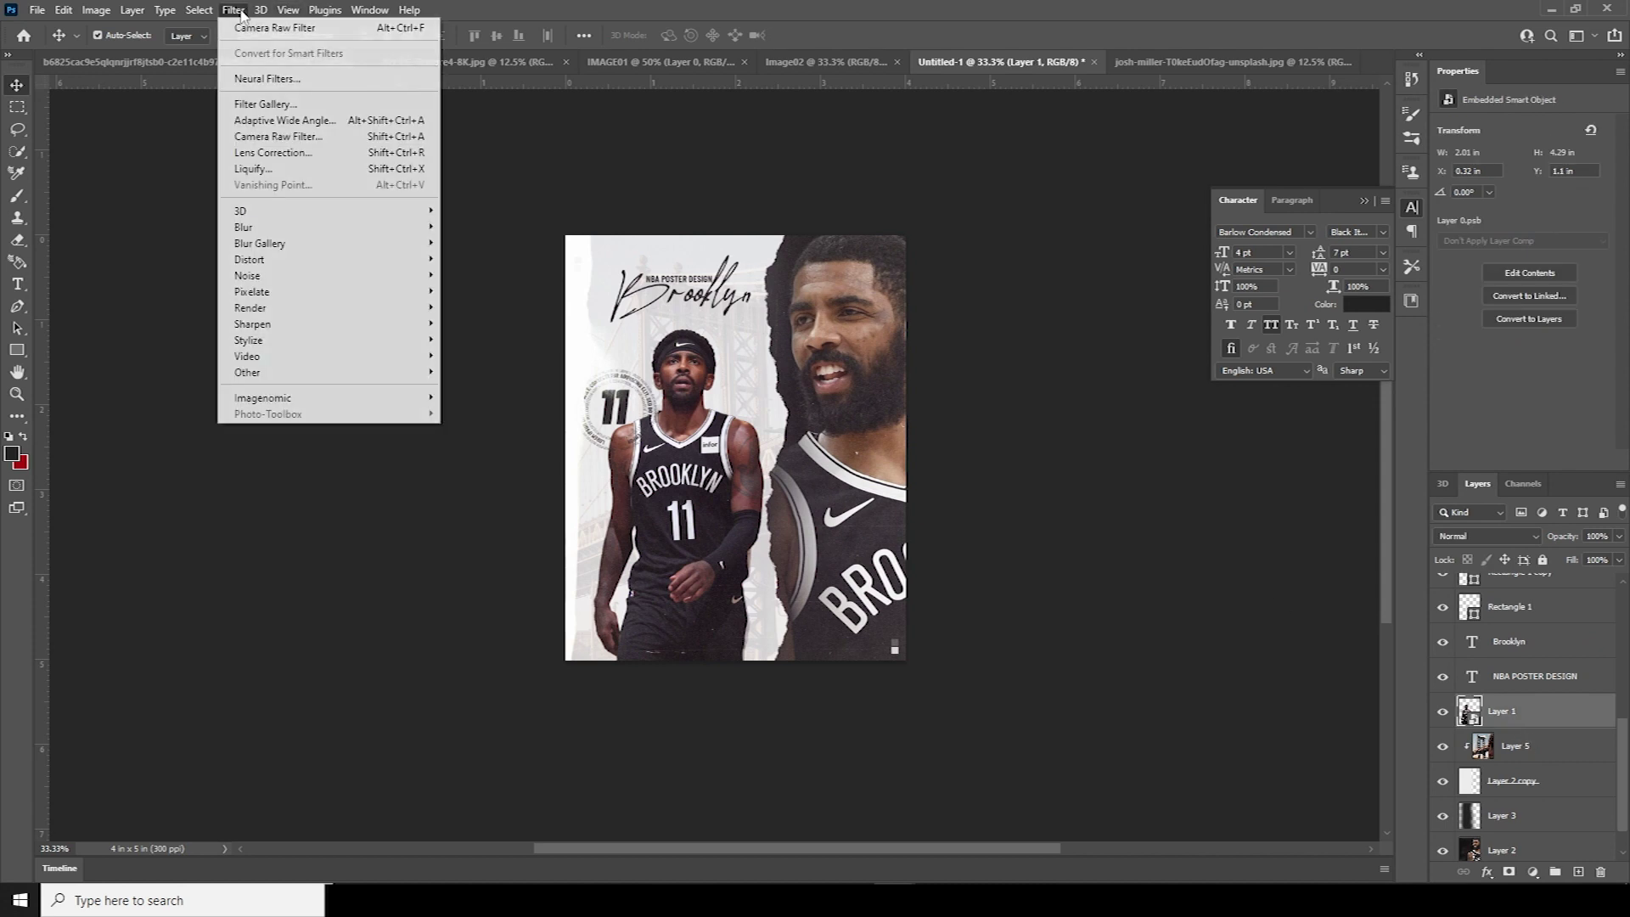
left_click(273, 138)
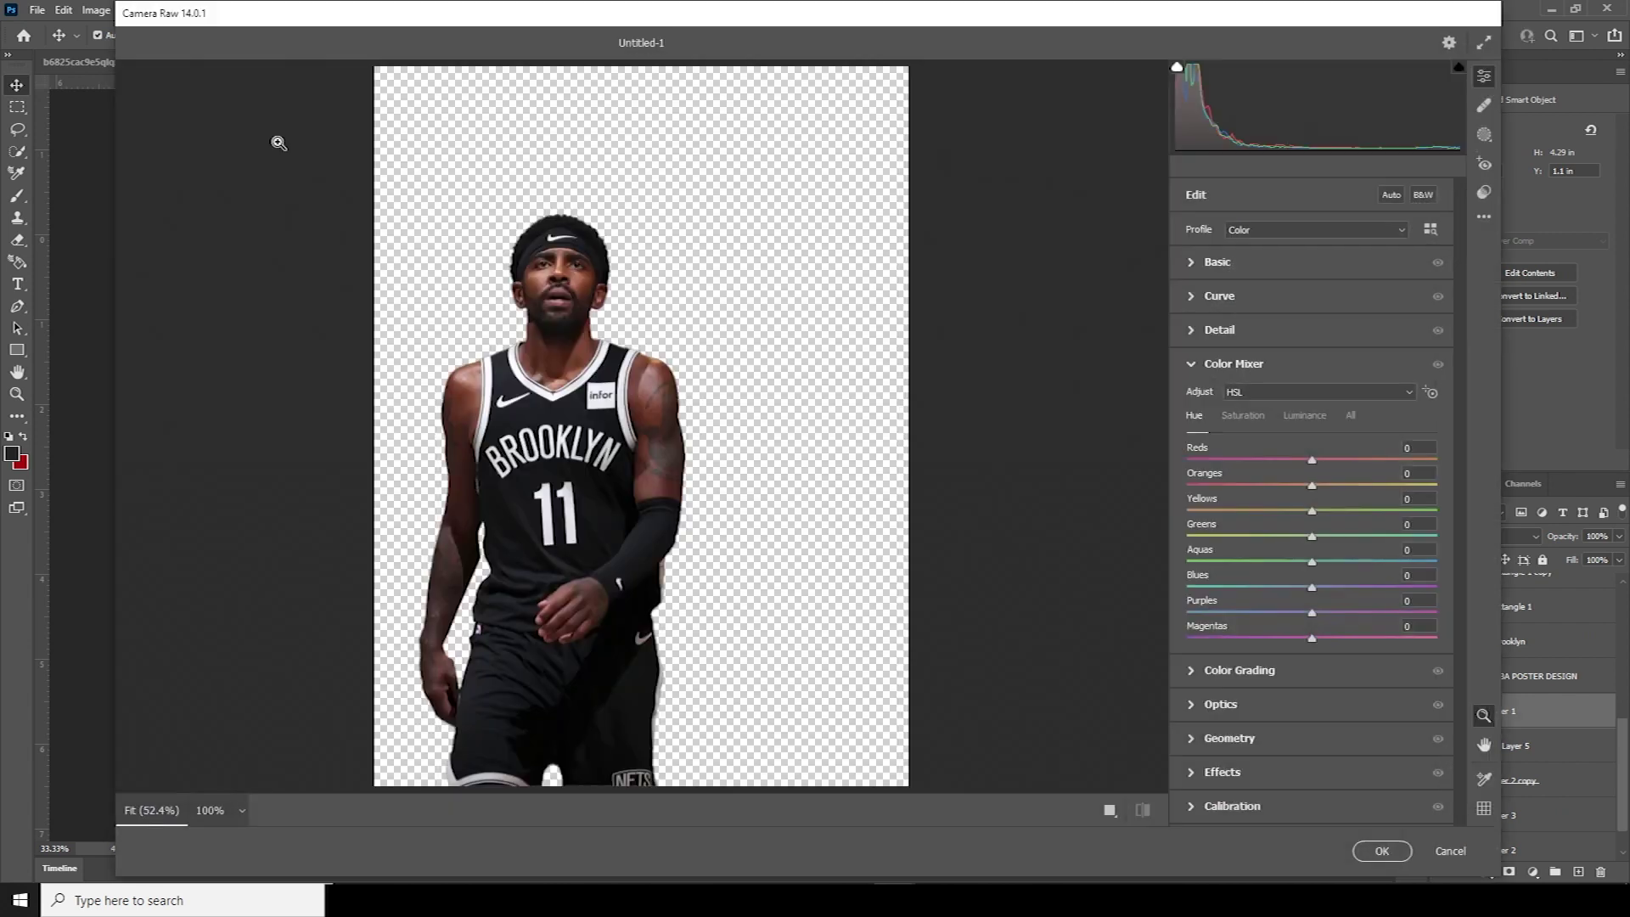
left_click(1195, 263)
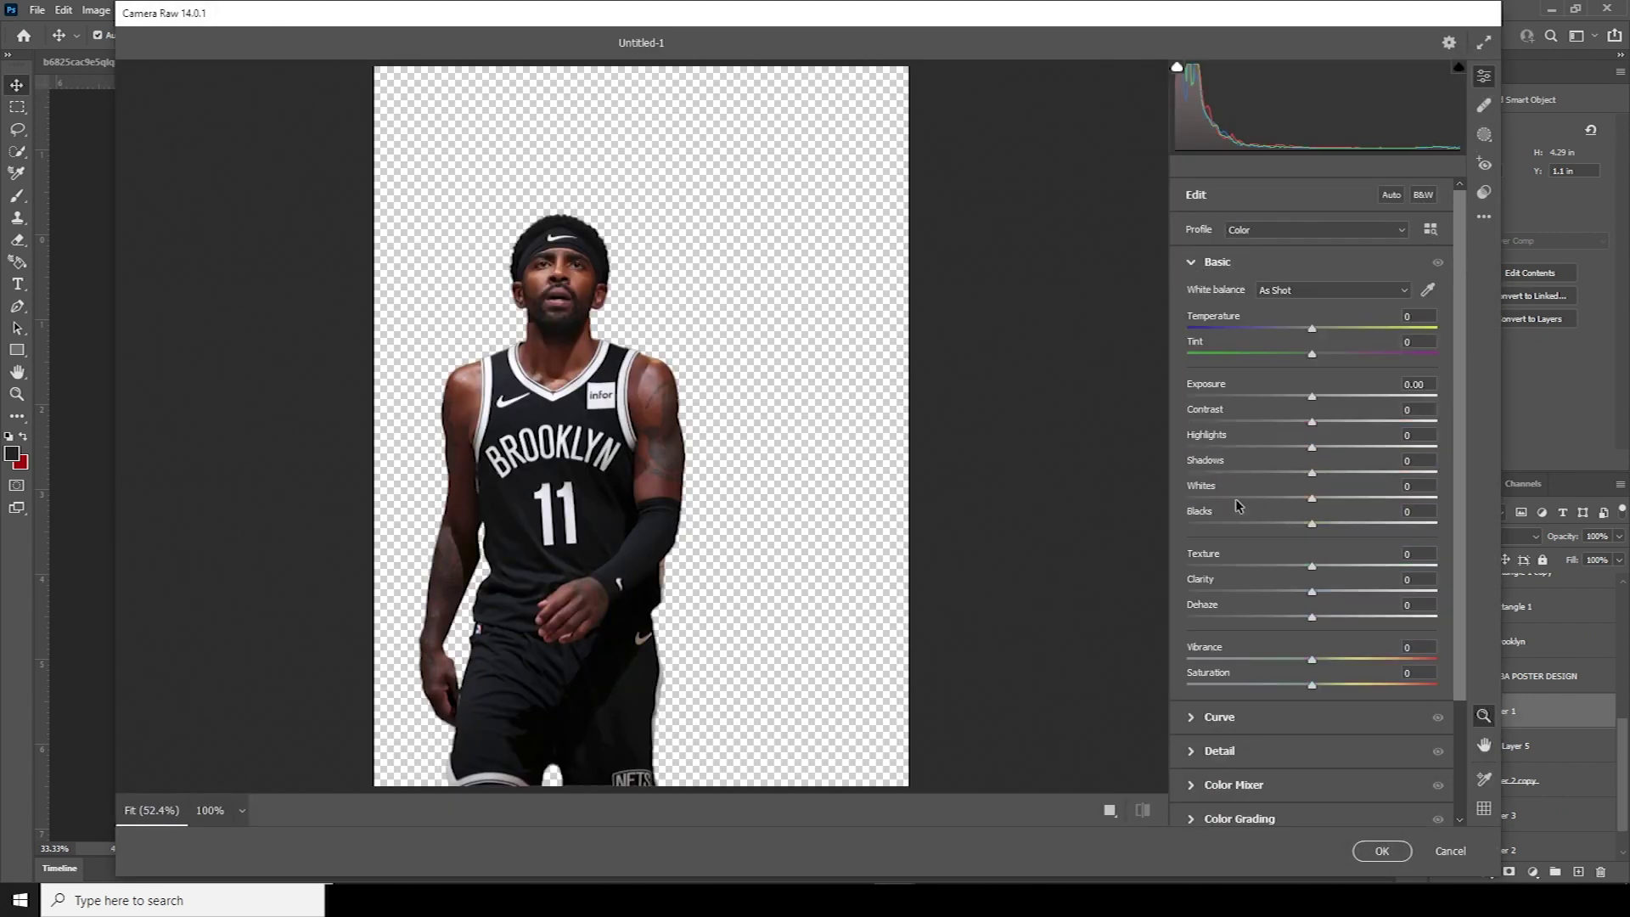
left_click(1353, 473)
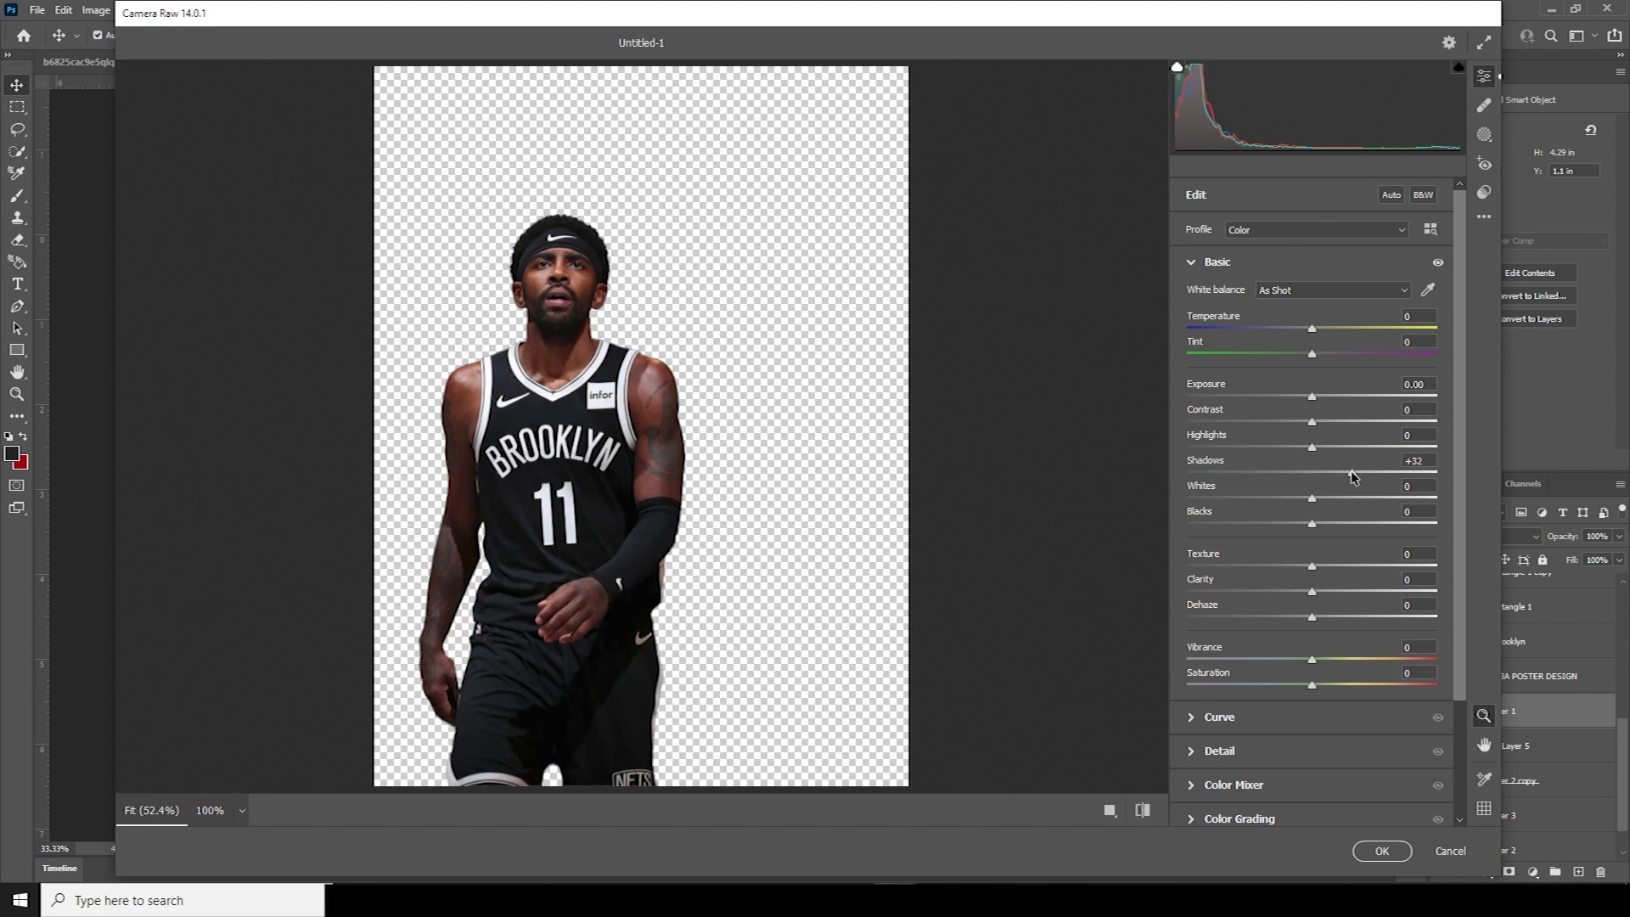
left_click_drag(1358, 472, 1364, 472)
left_click_drag(1391, 592, 1336, 566)
left_click(1325, 565)
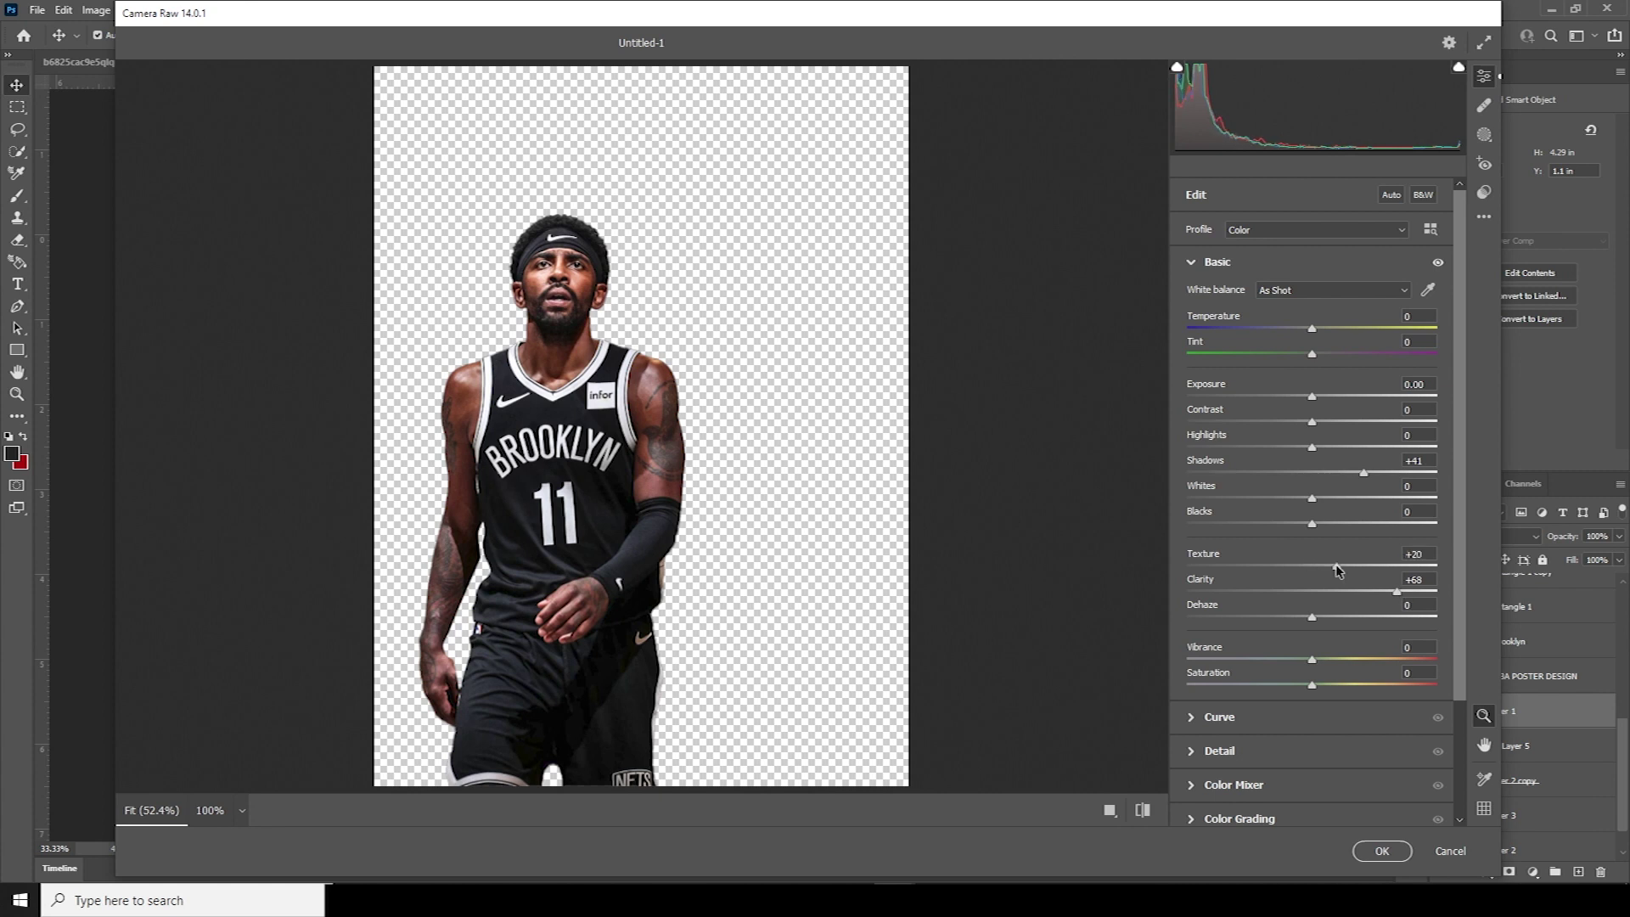
Set the cutout's Highlights to -45, Whites to -20 and Exposure to +0.20
left_click(1256, 447)
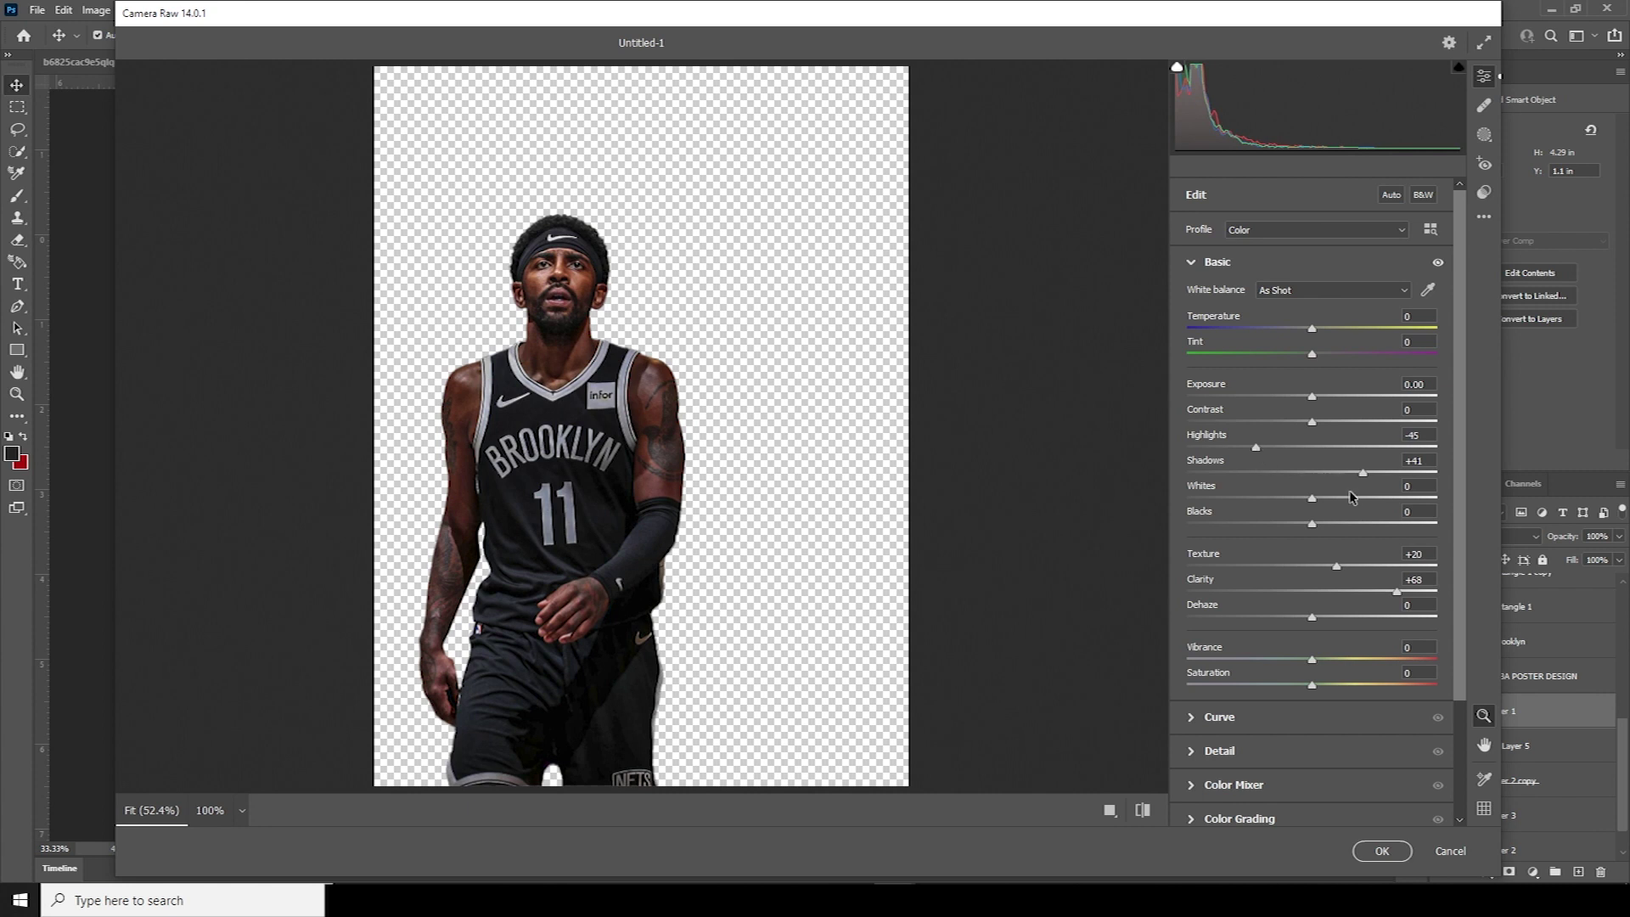
left_click(1287, 498)
left_click(1314, 396)
left_click_drag(1318, 401, 1321, 402)
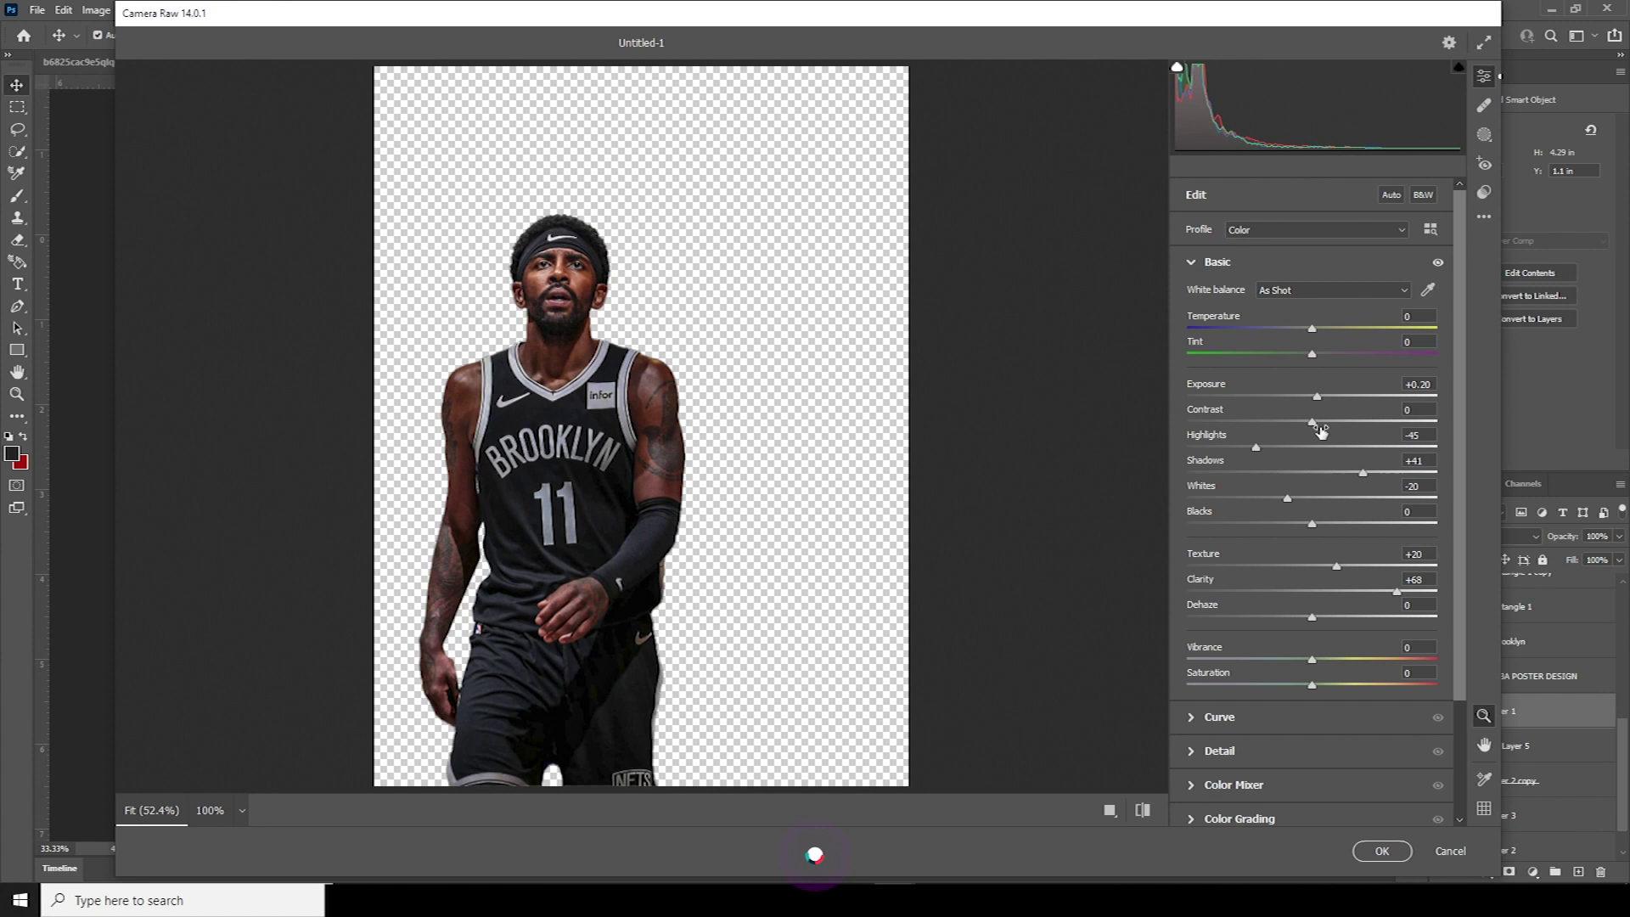
Apply a small amount of Noise Reduction to the player cutout in the Camera Raw detail settings
scroll(1210, 603, "down", 3)
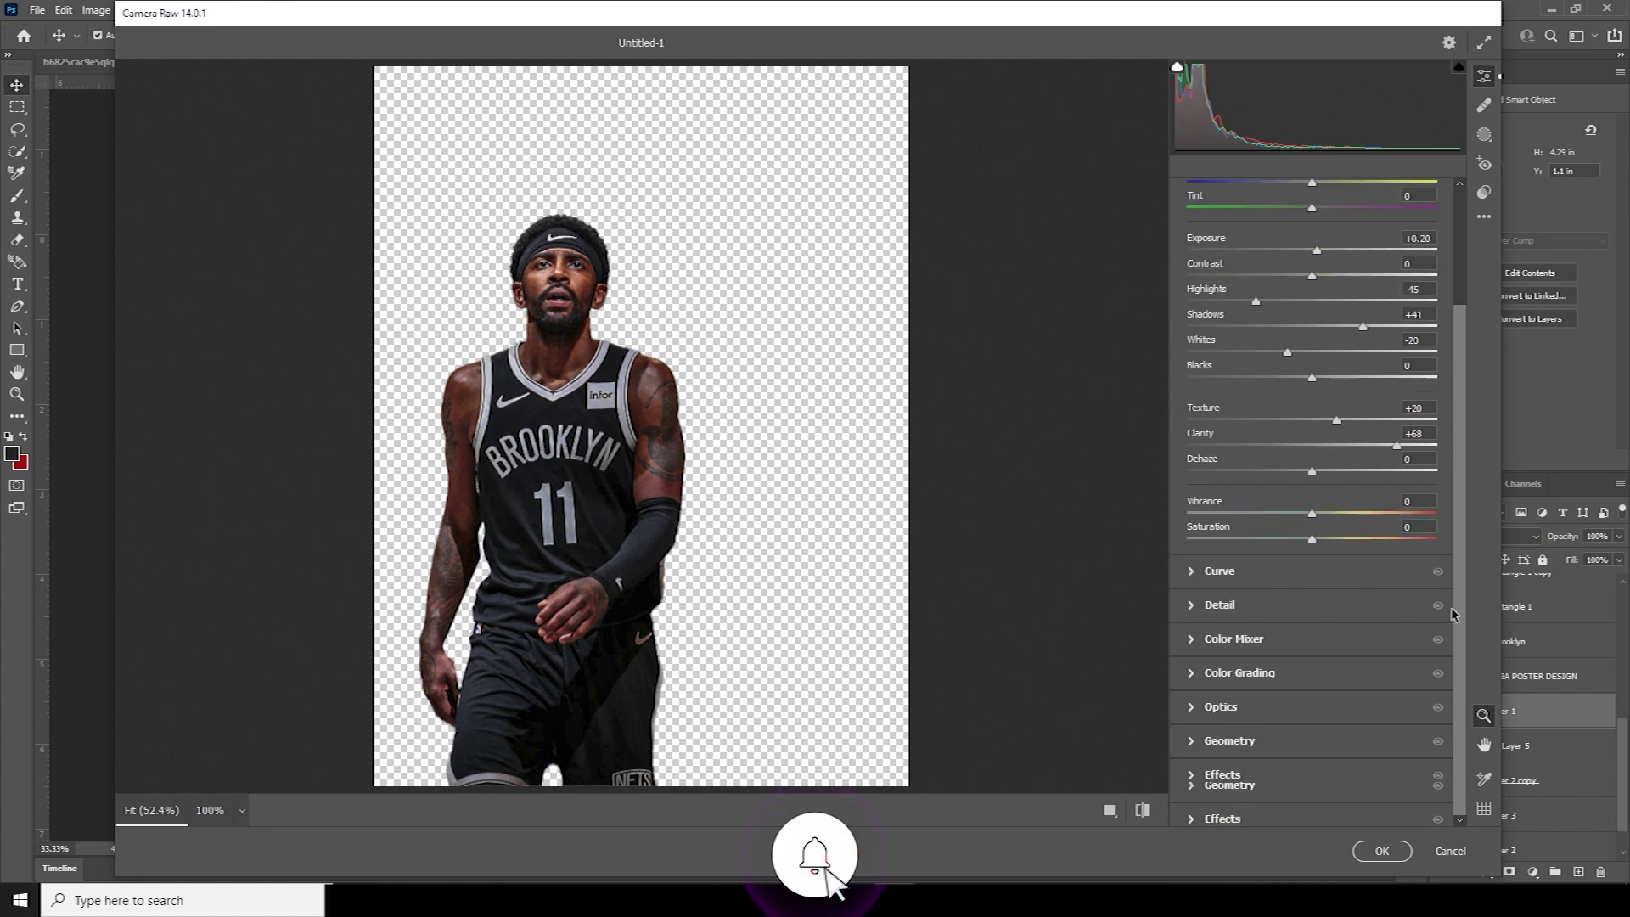
left_click(1215, 604)
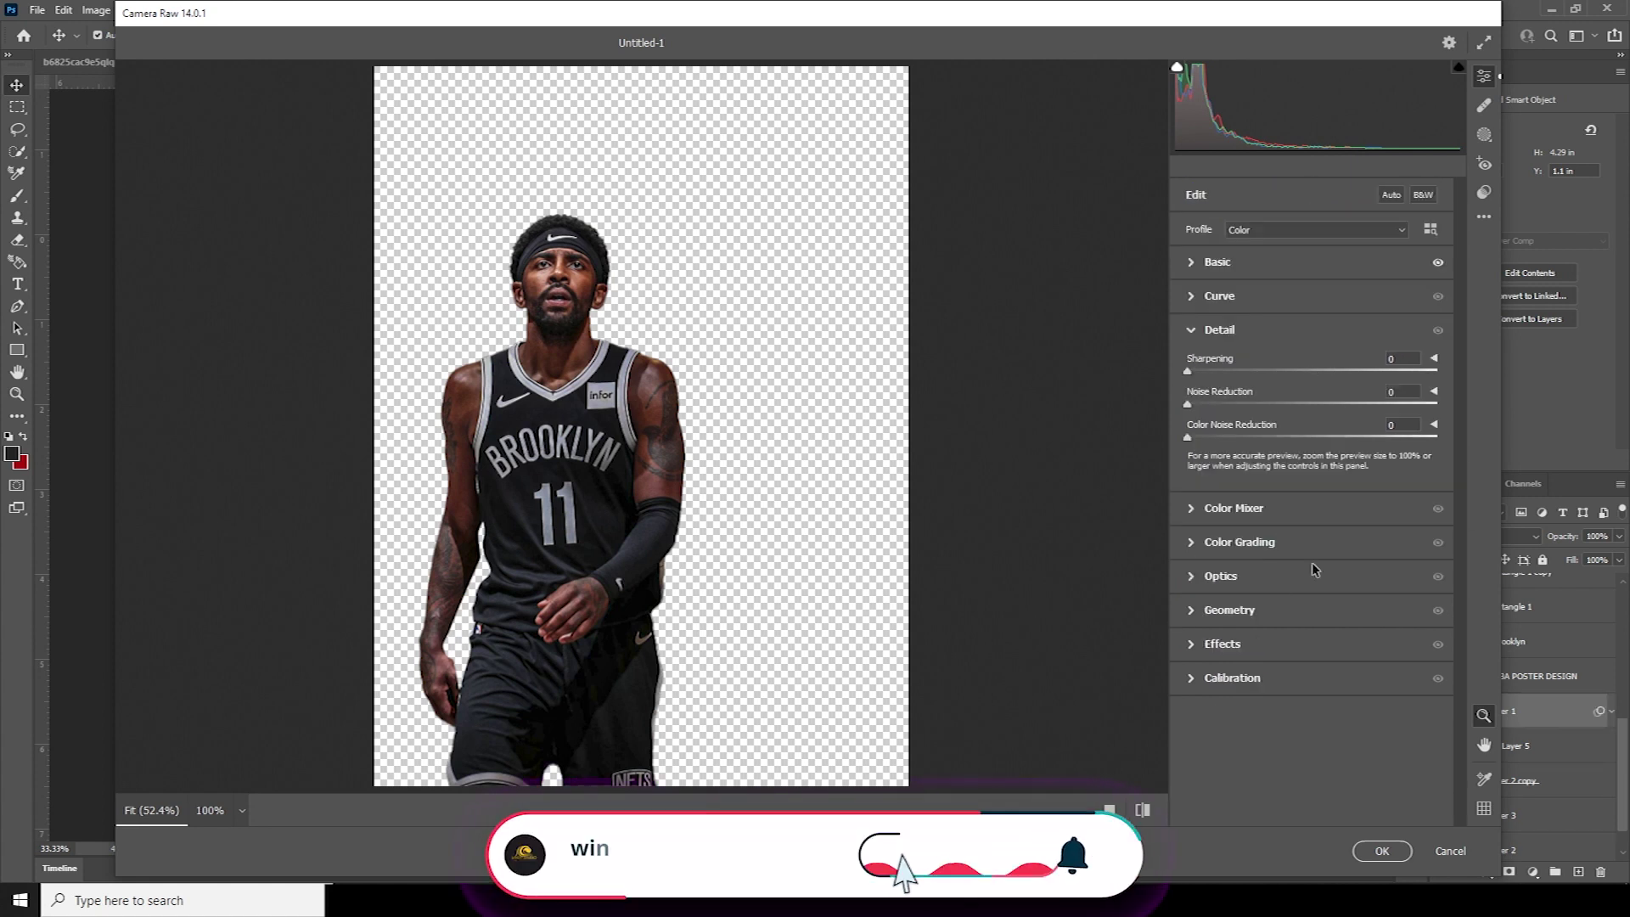
left_click(1242, 404)
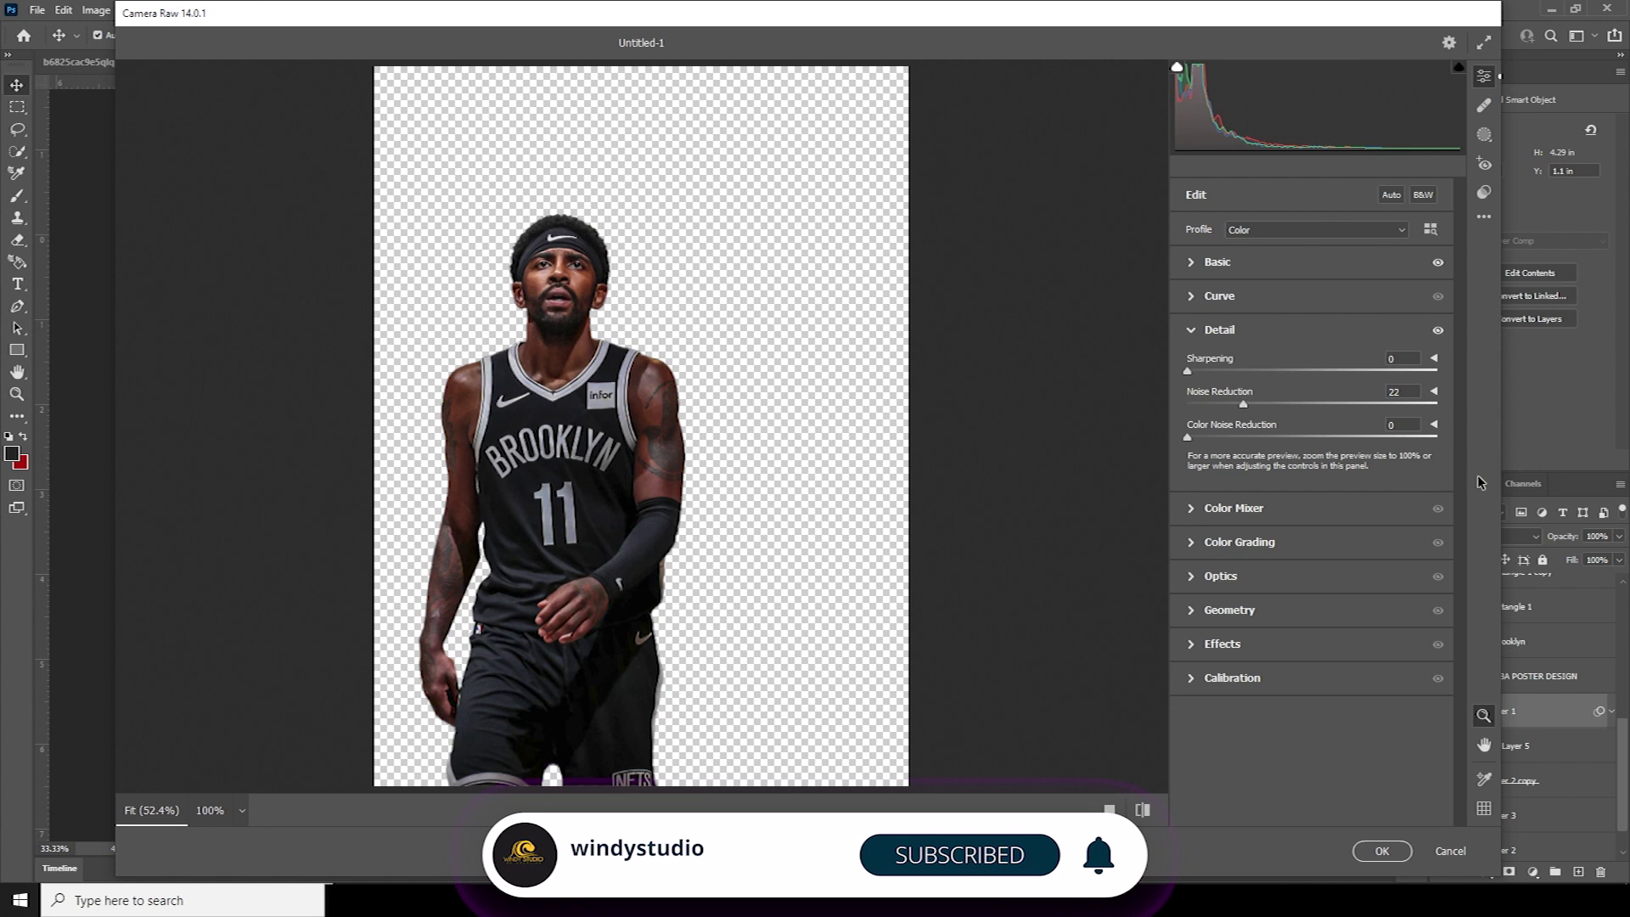
left_click(1214, 405)
Lower the cutout's Oranges saturation to about -61 in the Color Mixer and reduce the Yellows saturation similarly
left_click(1194, 508)
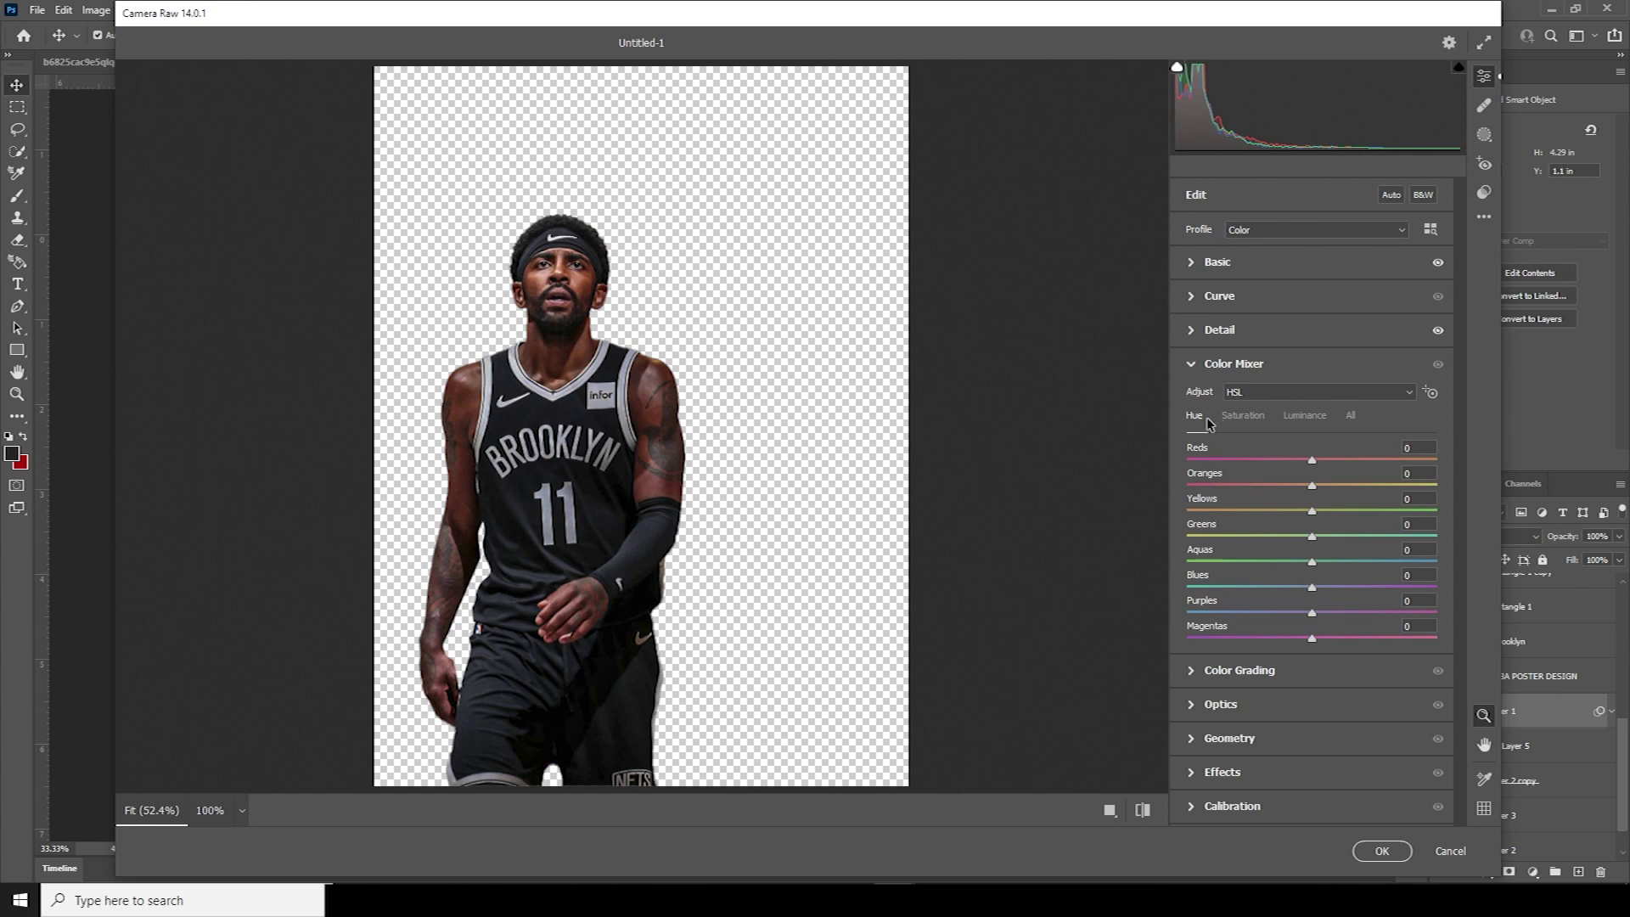
left_click(1243, 421)
left_click_drag(1247, 490, 1238, 488)
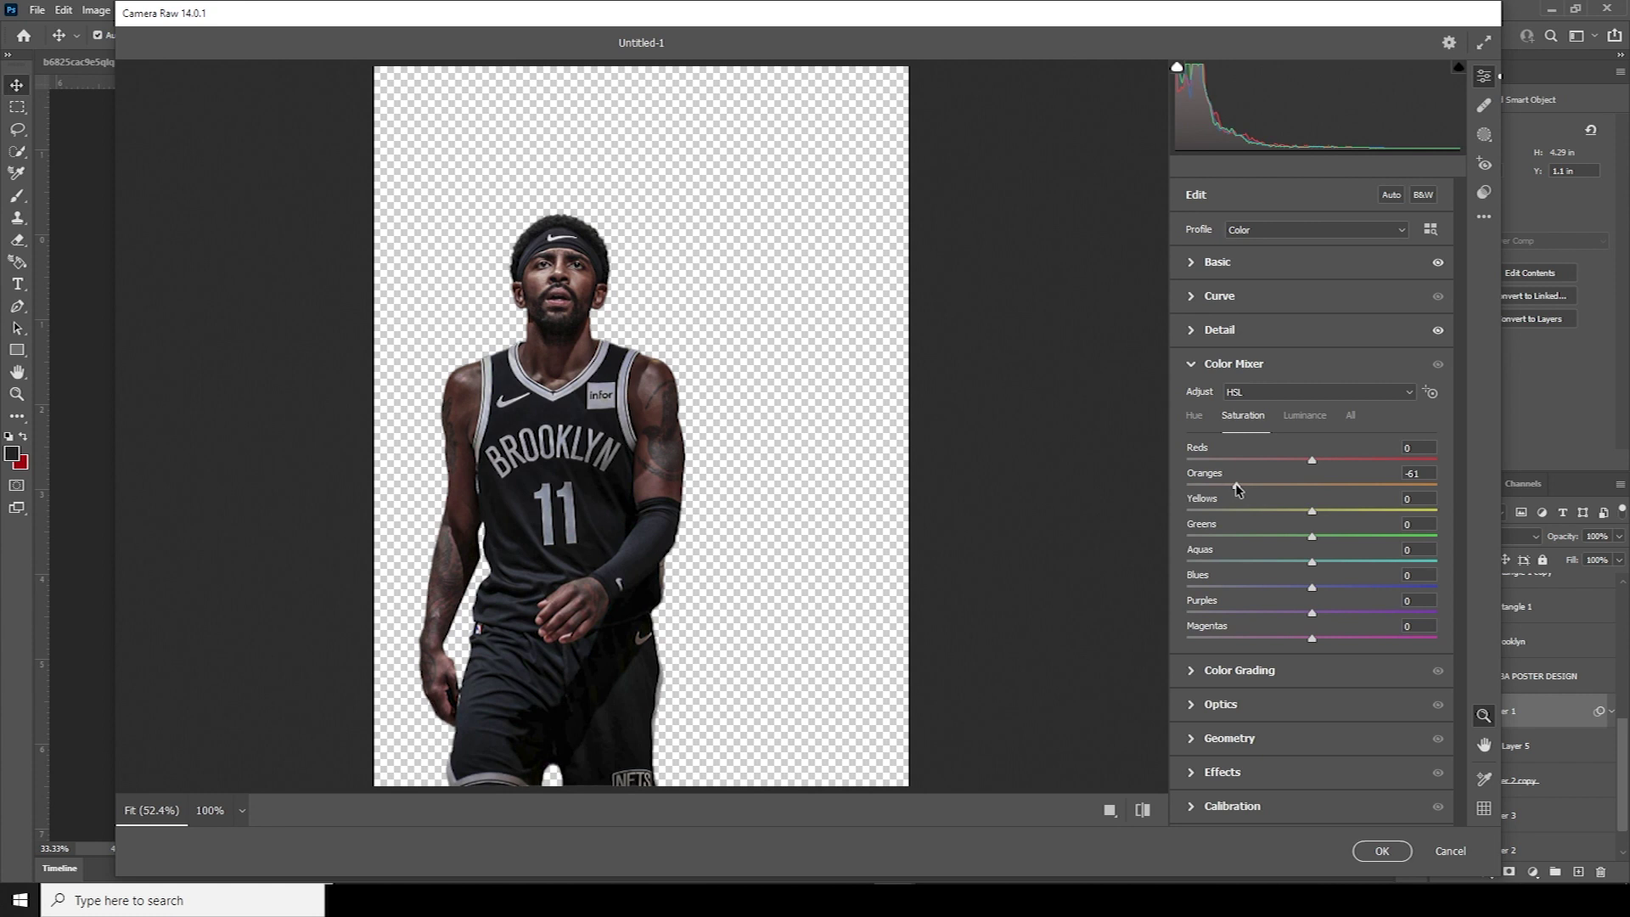
left_click(1235, 511)
Refine Exposure to +0.05, Highlights -57, Shadows +66, Whites -60, Texture +46 and Clarity +76, and apply the Camera Raw Filter
left_click(1217, 261)
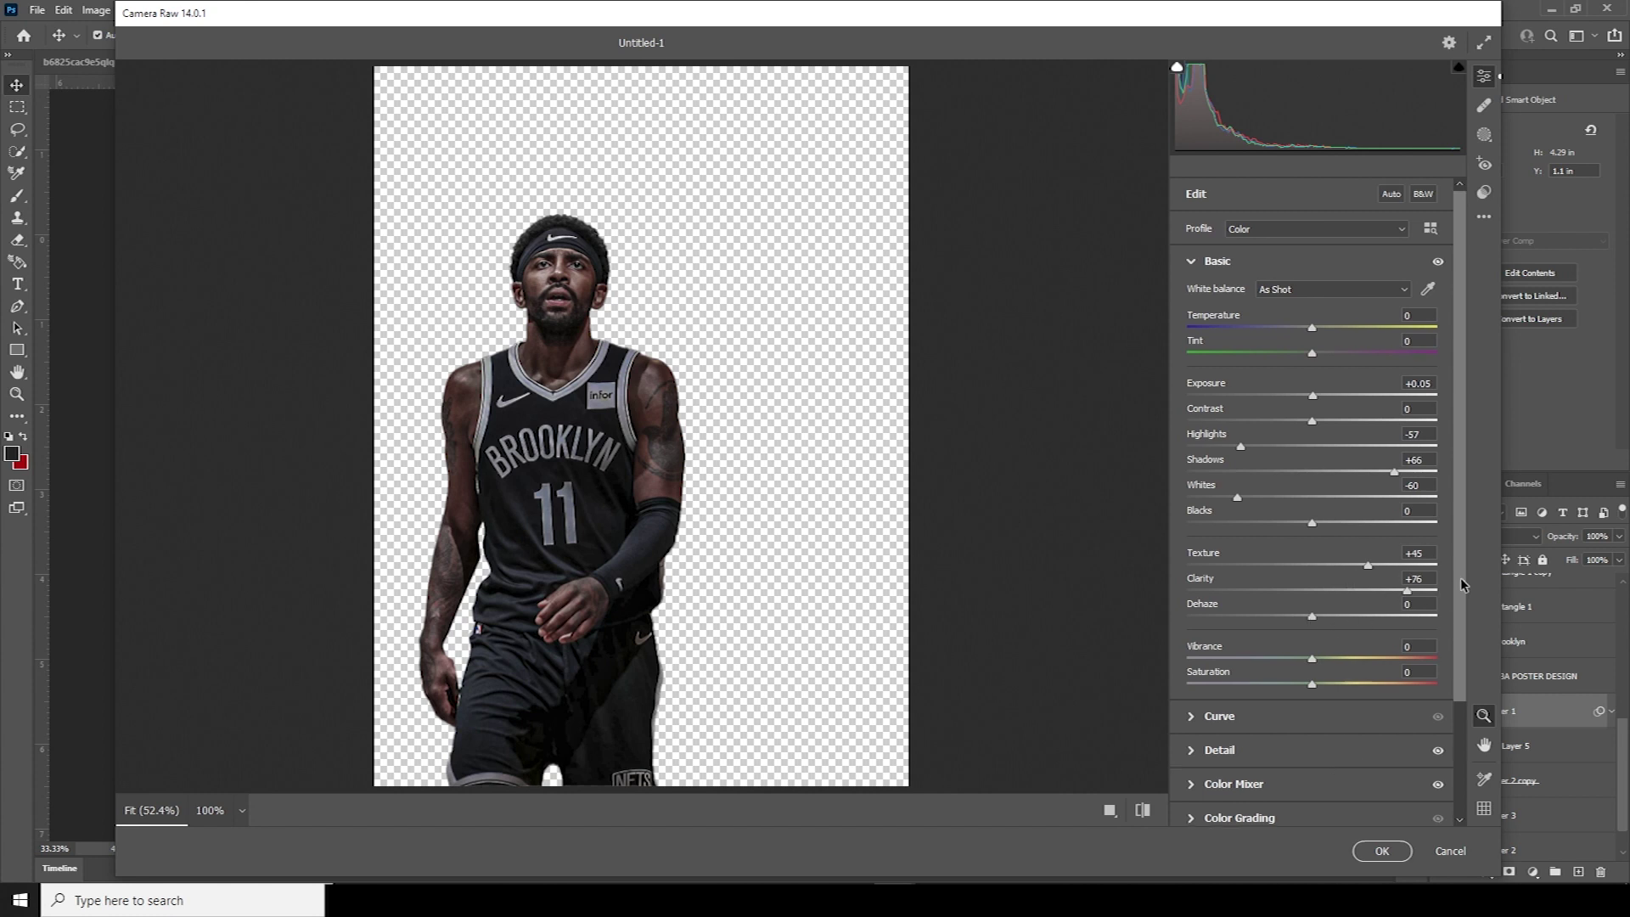
scroll(1450, 577, "down", 3)
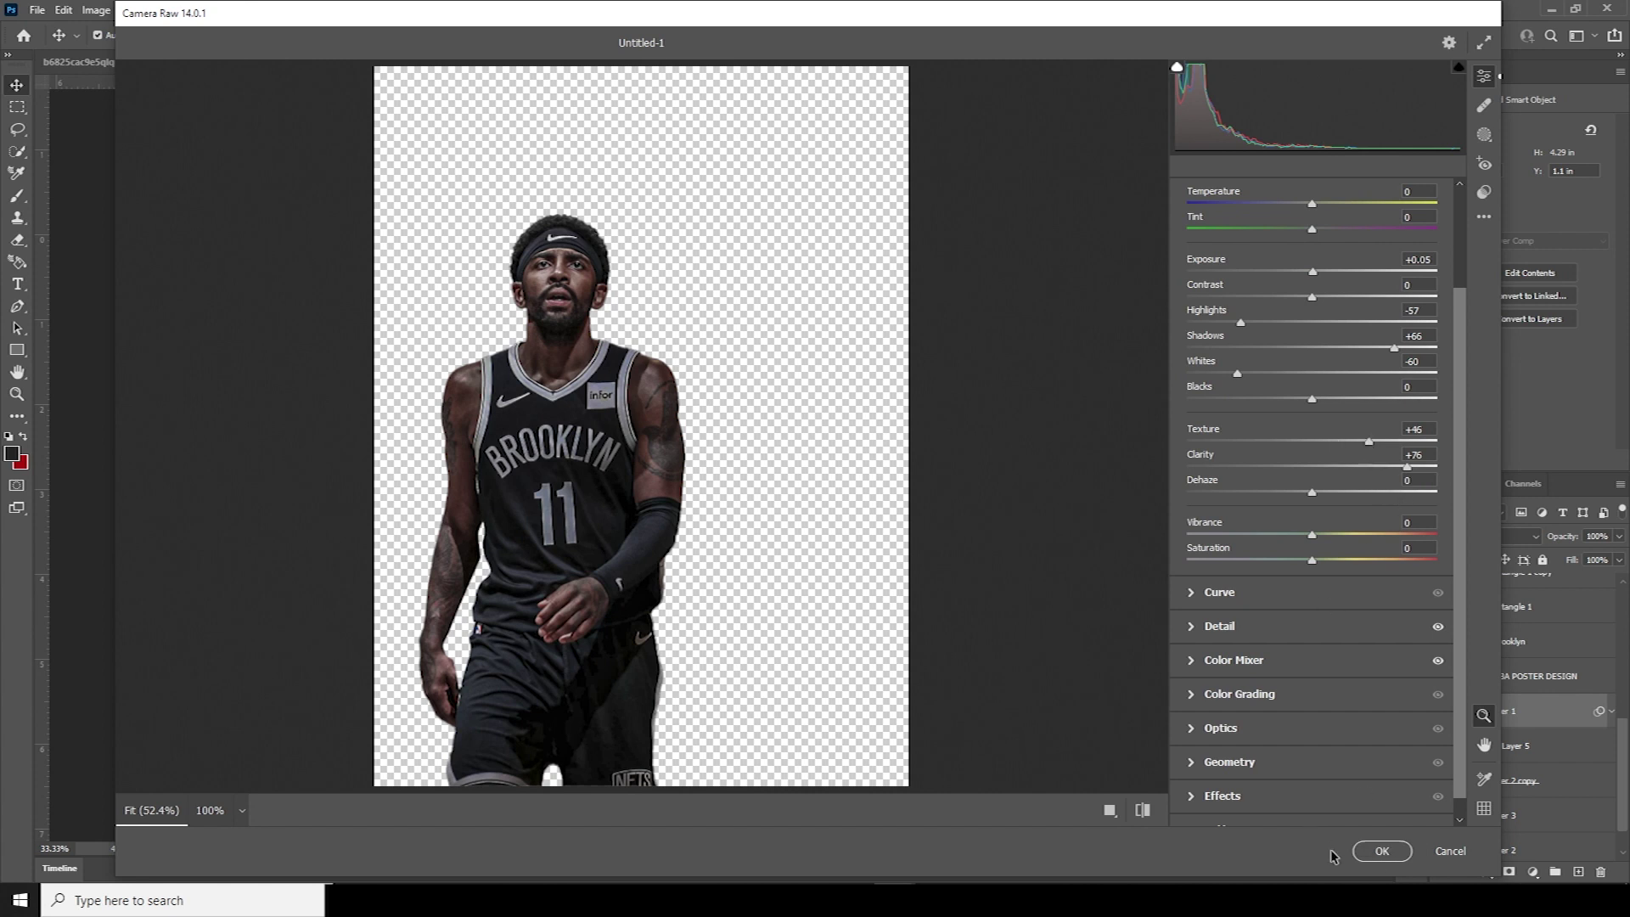
left_click(1381, 851)
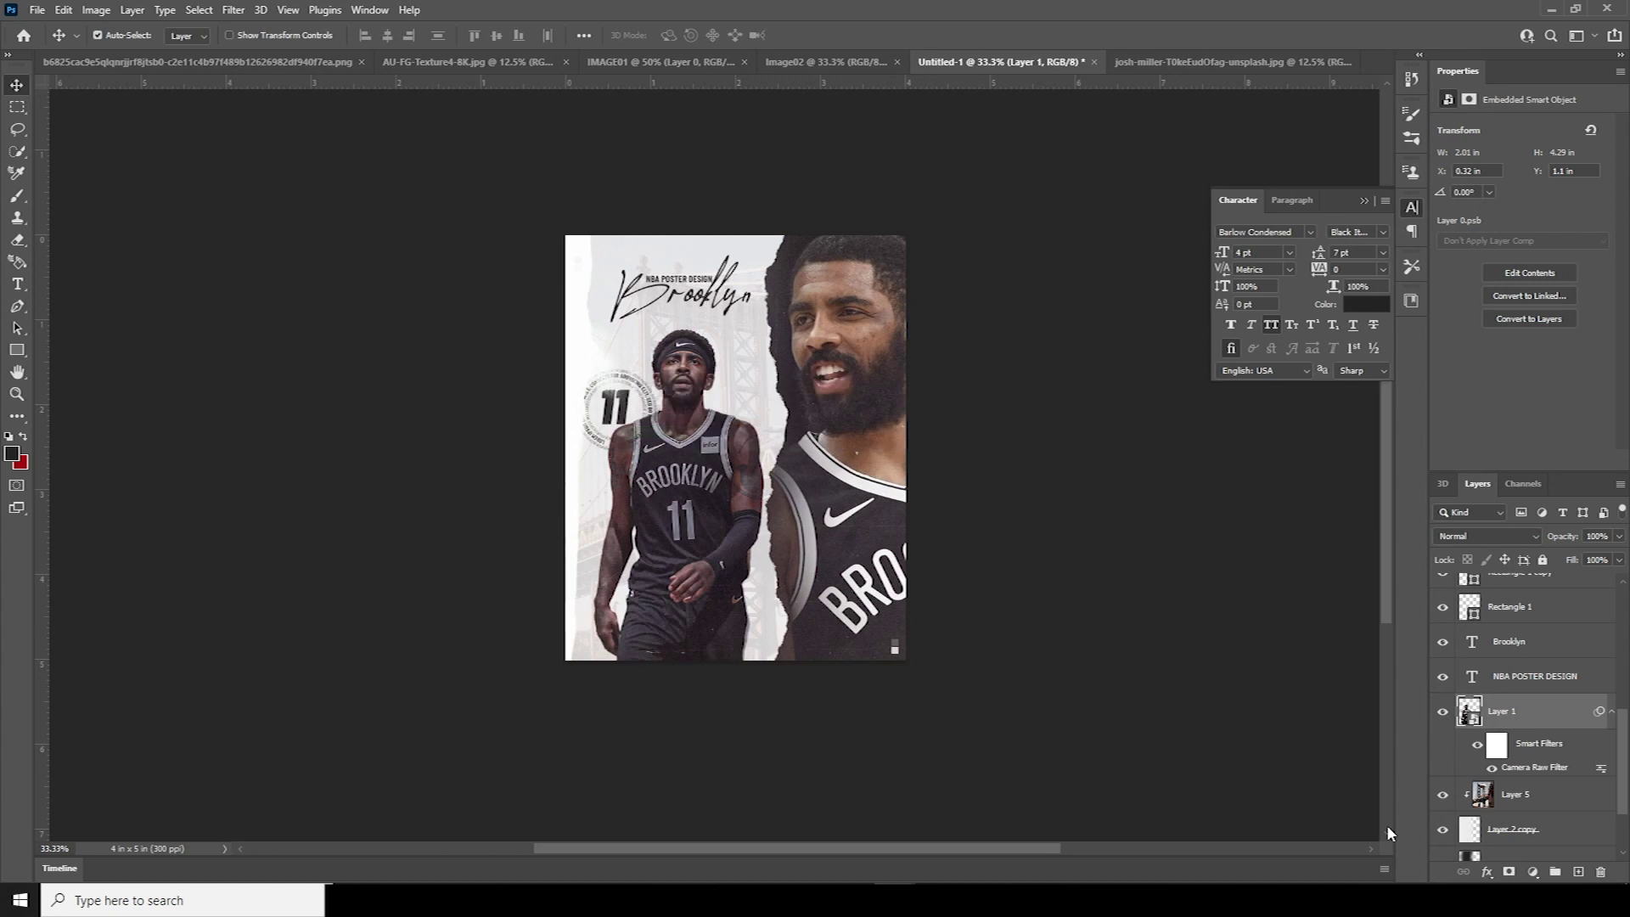
Reapply the last Camera Raw Filter settings to the close-up photo on Layer 2
scroll(1550, 789, "down", 2)
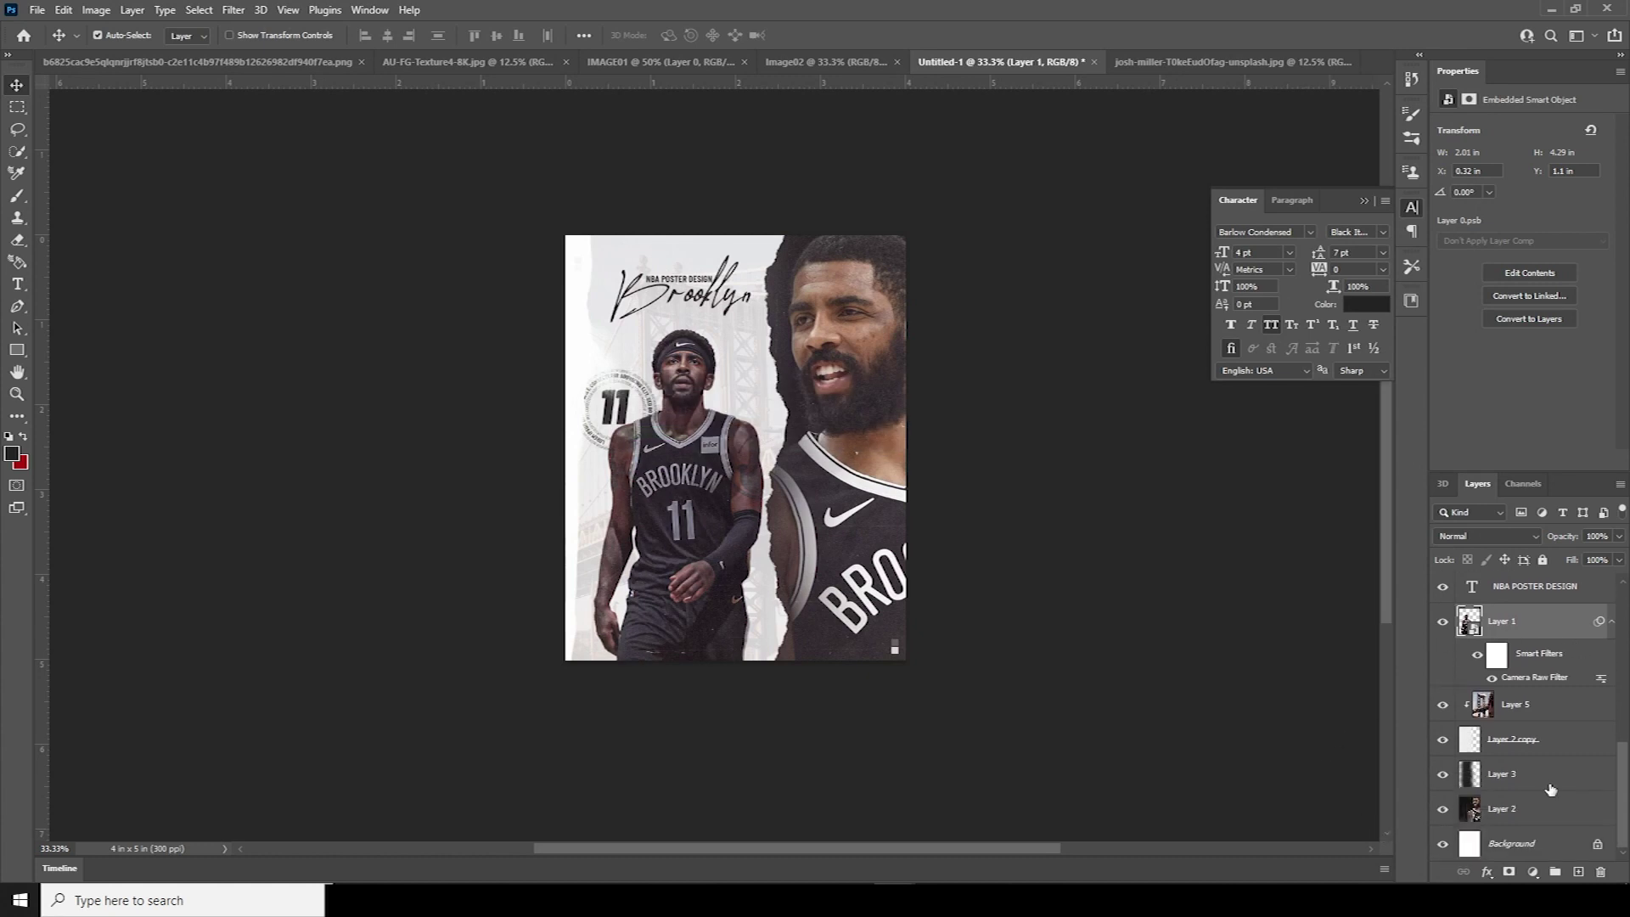
left_click(1475, 811)
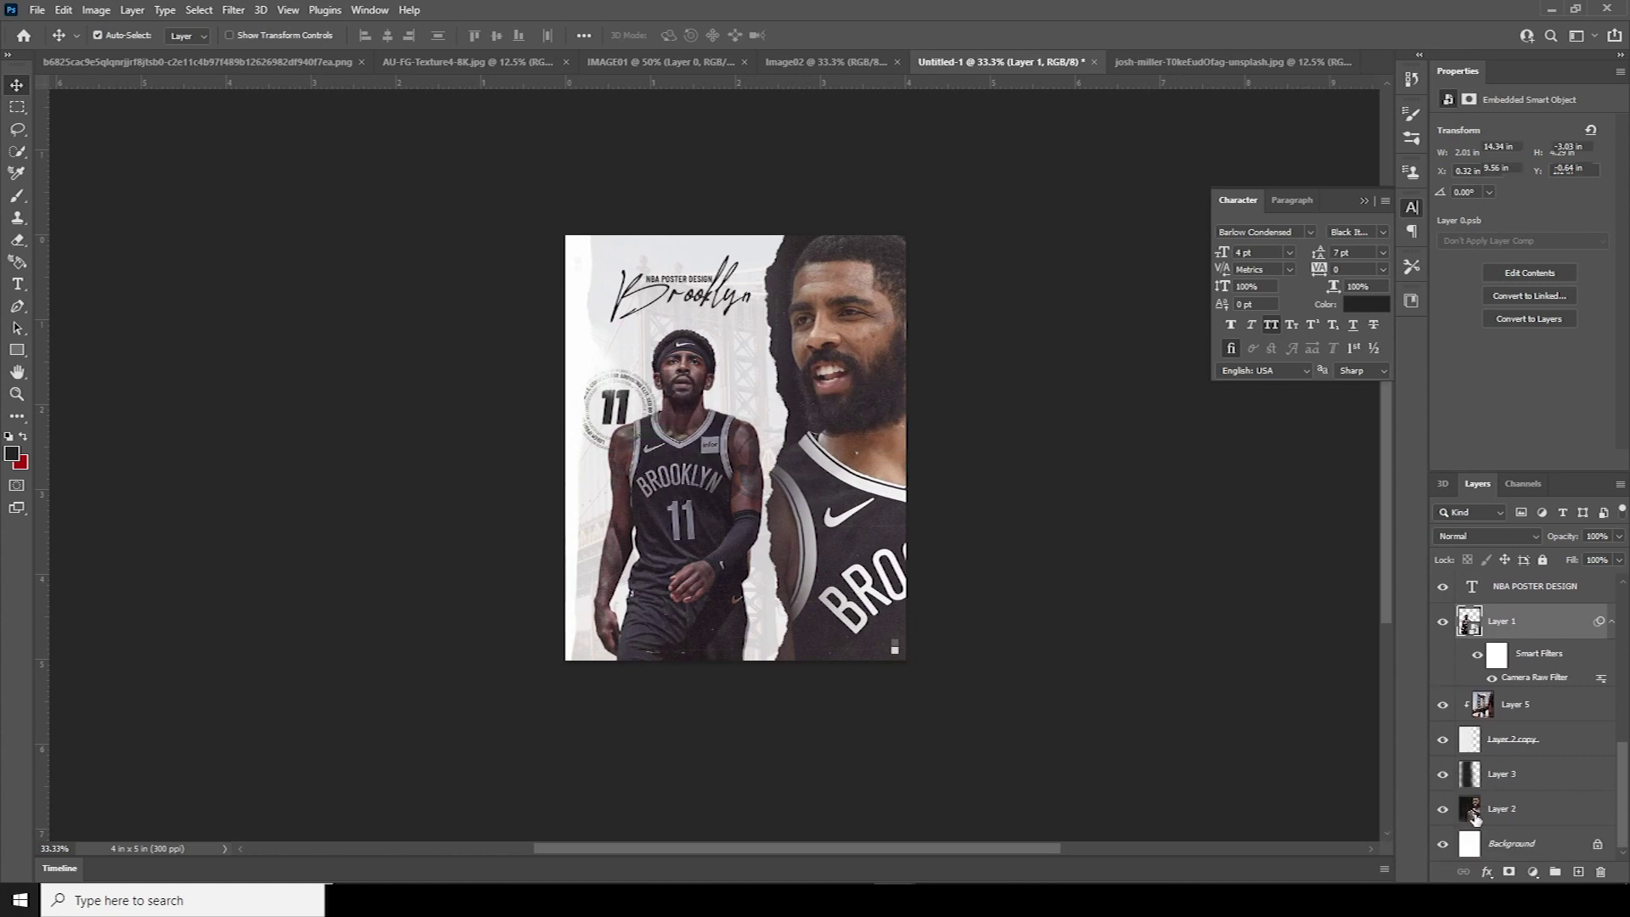
left_click(234, 11)
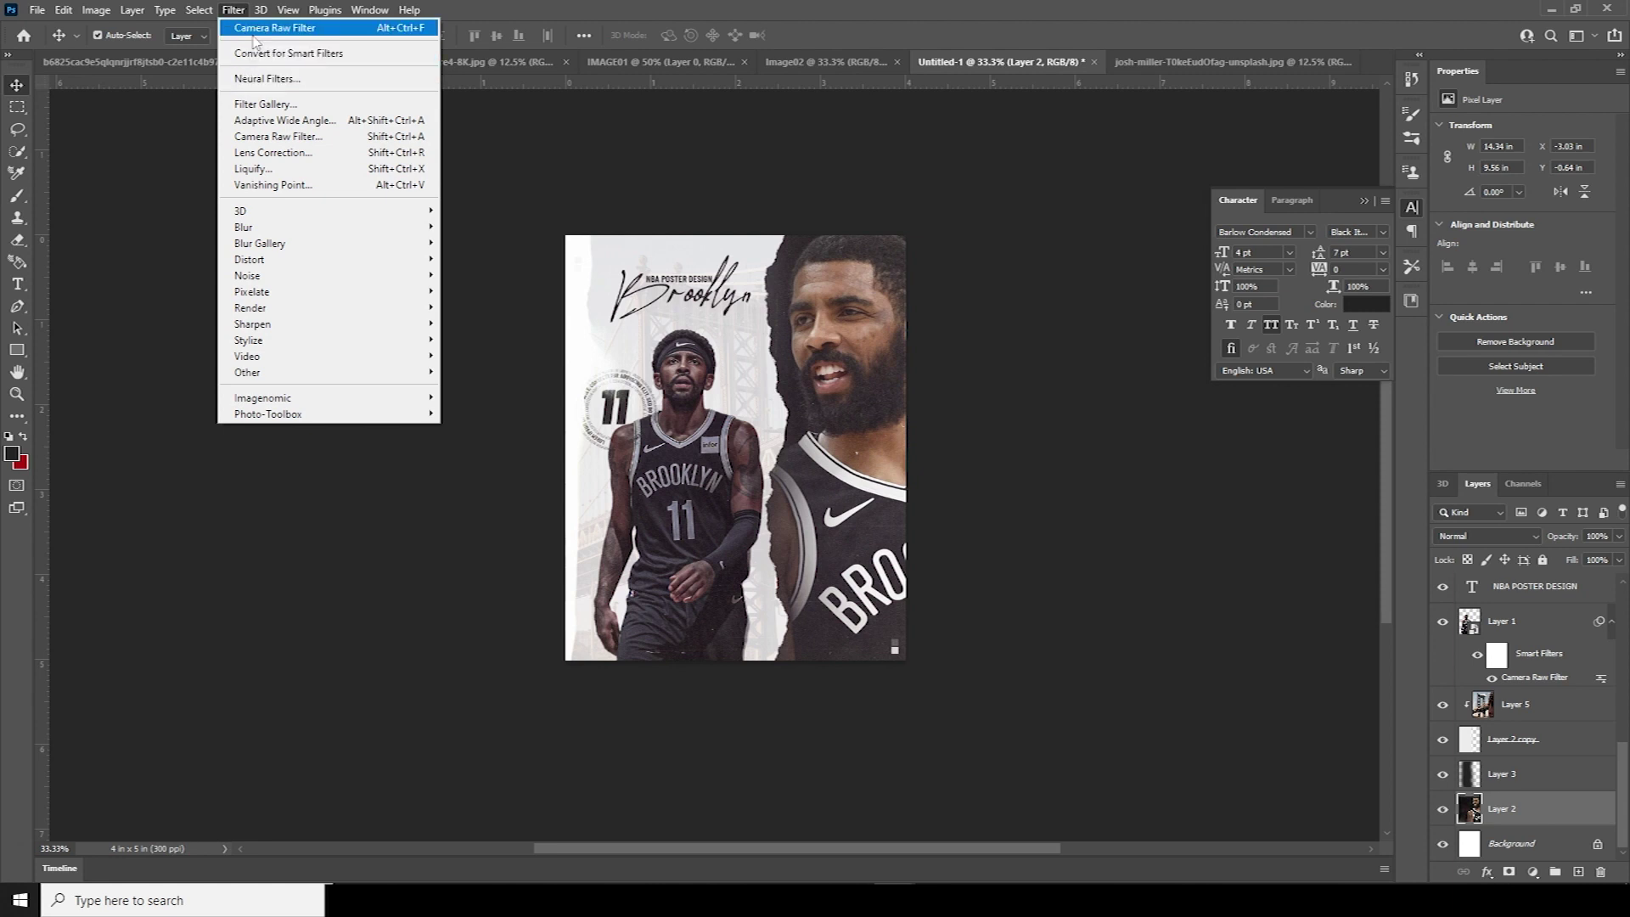
left_click(252, 34)
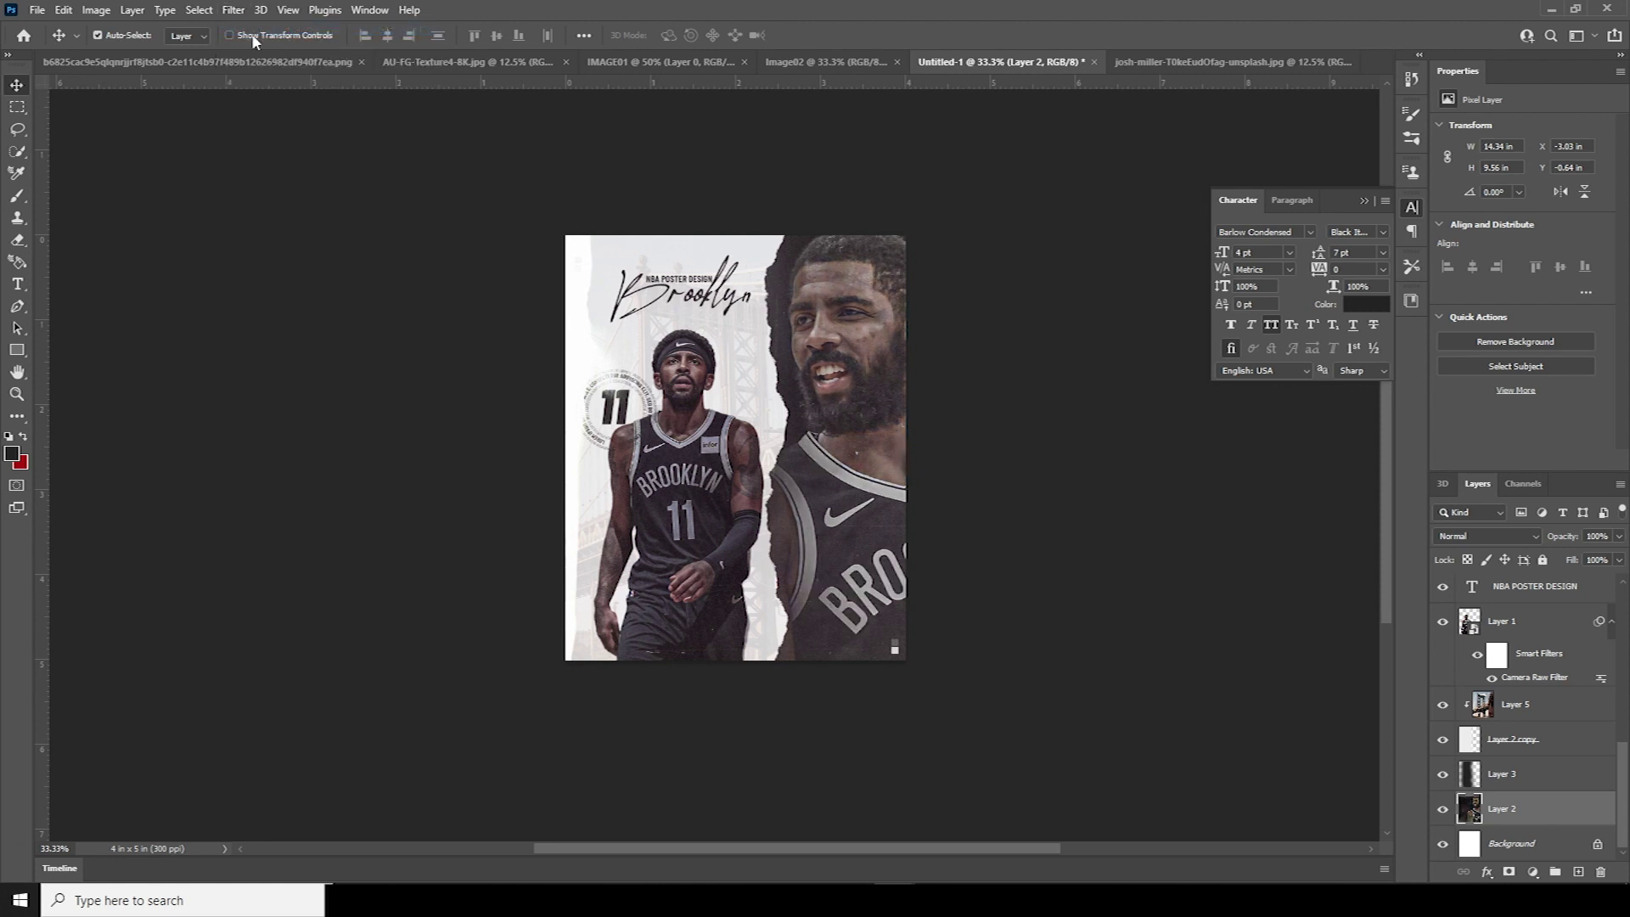
Move the close-up photo on Layer 2 slightly down in the poster
key("ctrl+t")
left_click_drag(863, 413, 861, 441)
key("Return")
Move all six color square layers, from Rectangle 1 to the topmost Rectangle 1 copy 3, directly beneath Layer 4
key("ctrl+plus")
left_click_drag(1624, 786, 1622, 616)
left_click(1481, 599)
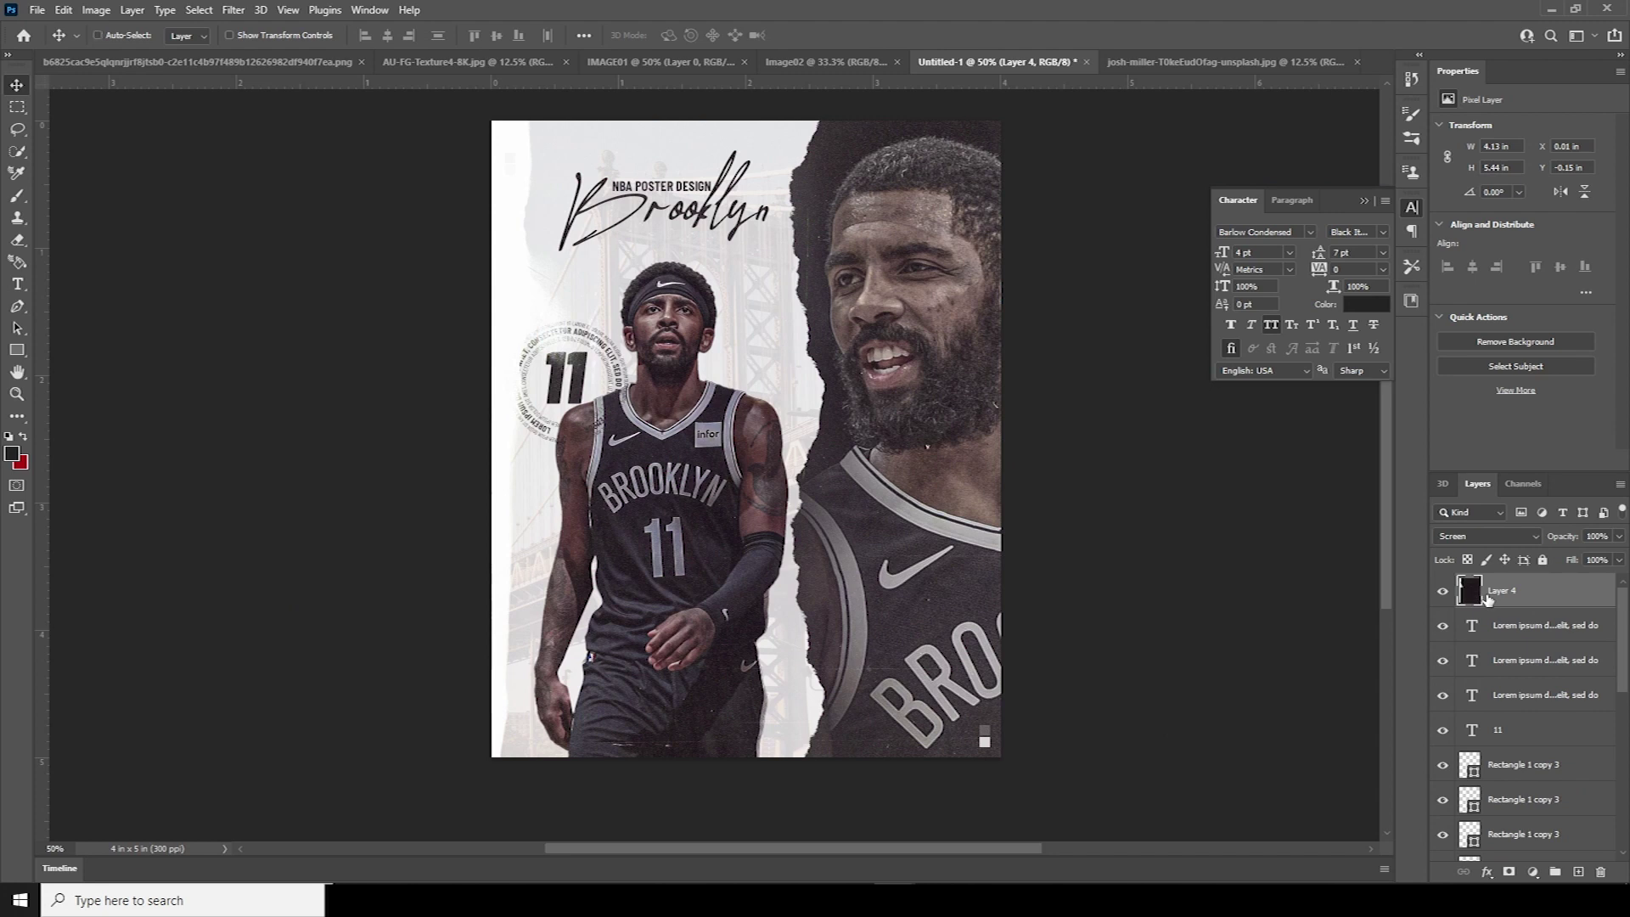
left_click(1500, 769)
scroll(1626, 728, "down", 3)
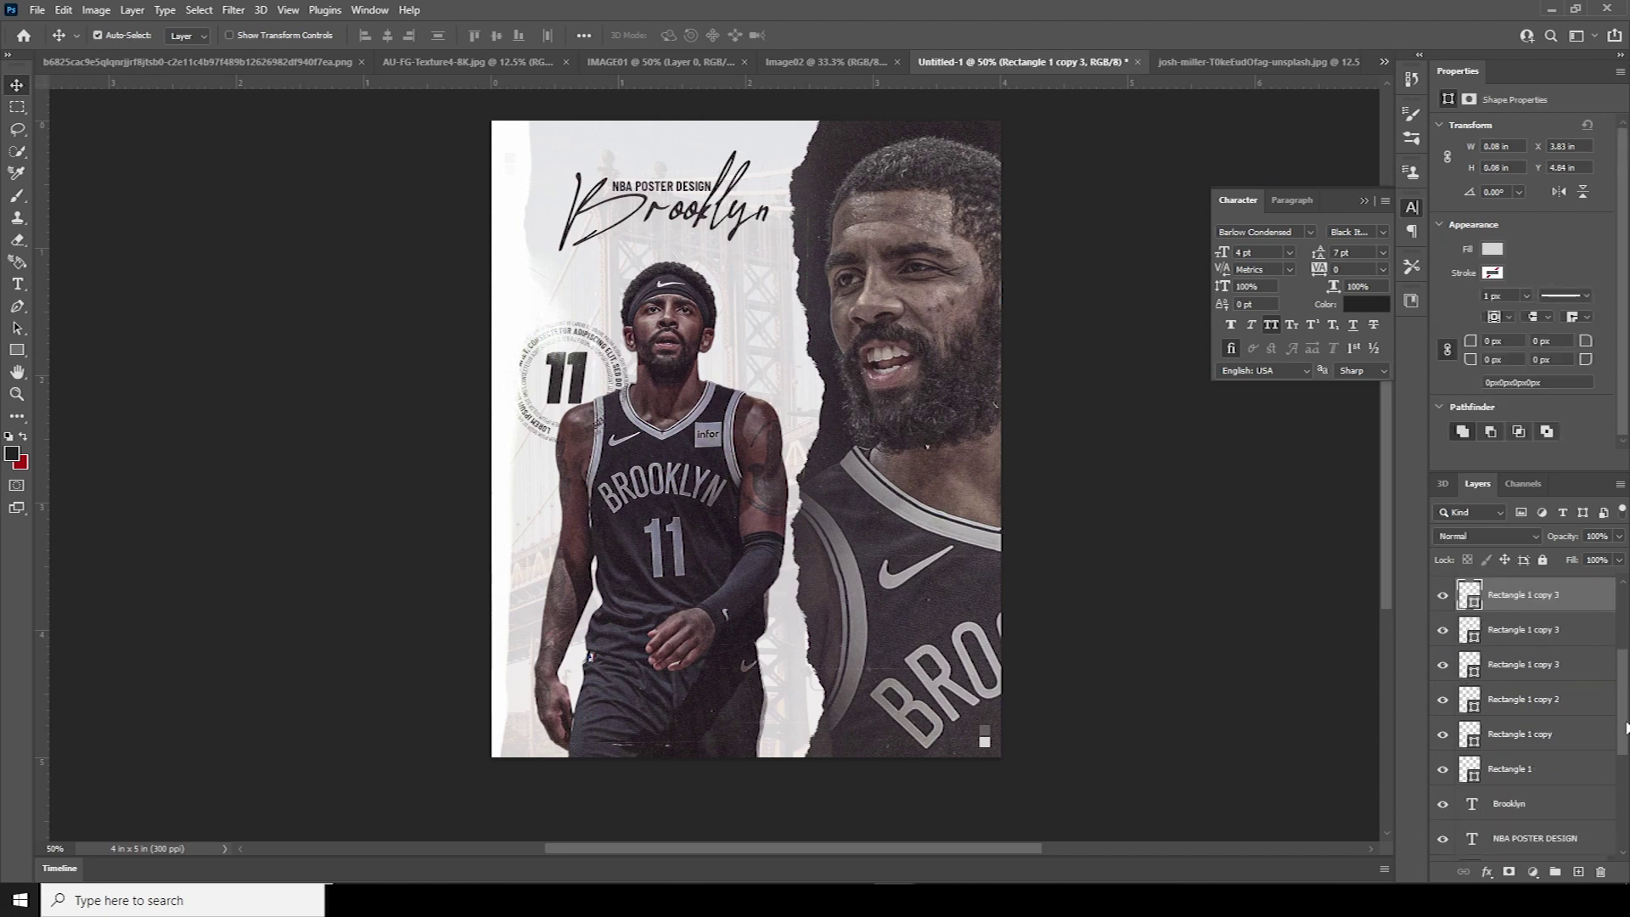
left_click(1507, 768, "shift")
left_click_drag(1622, 724, 1617, 626)
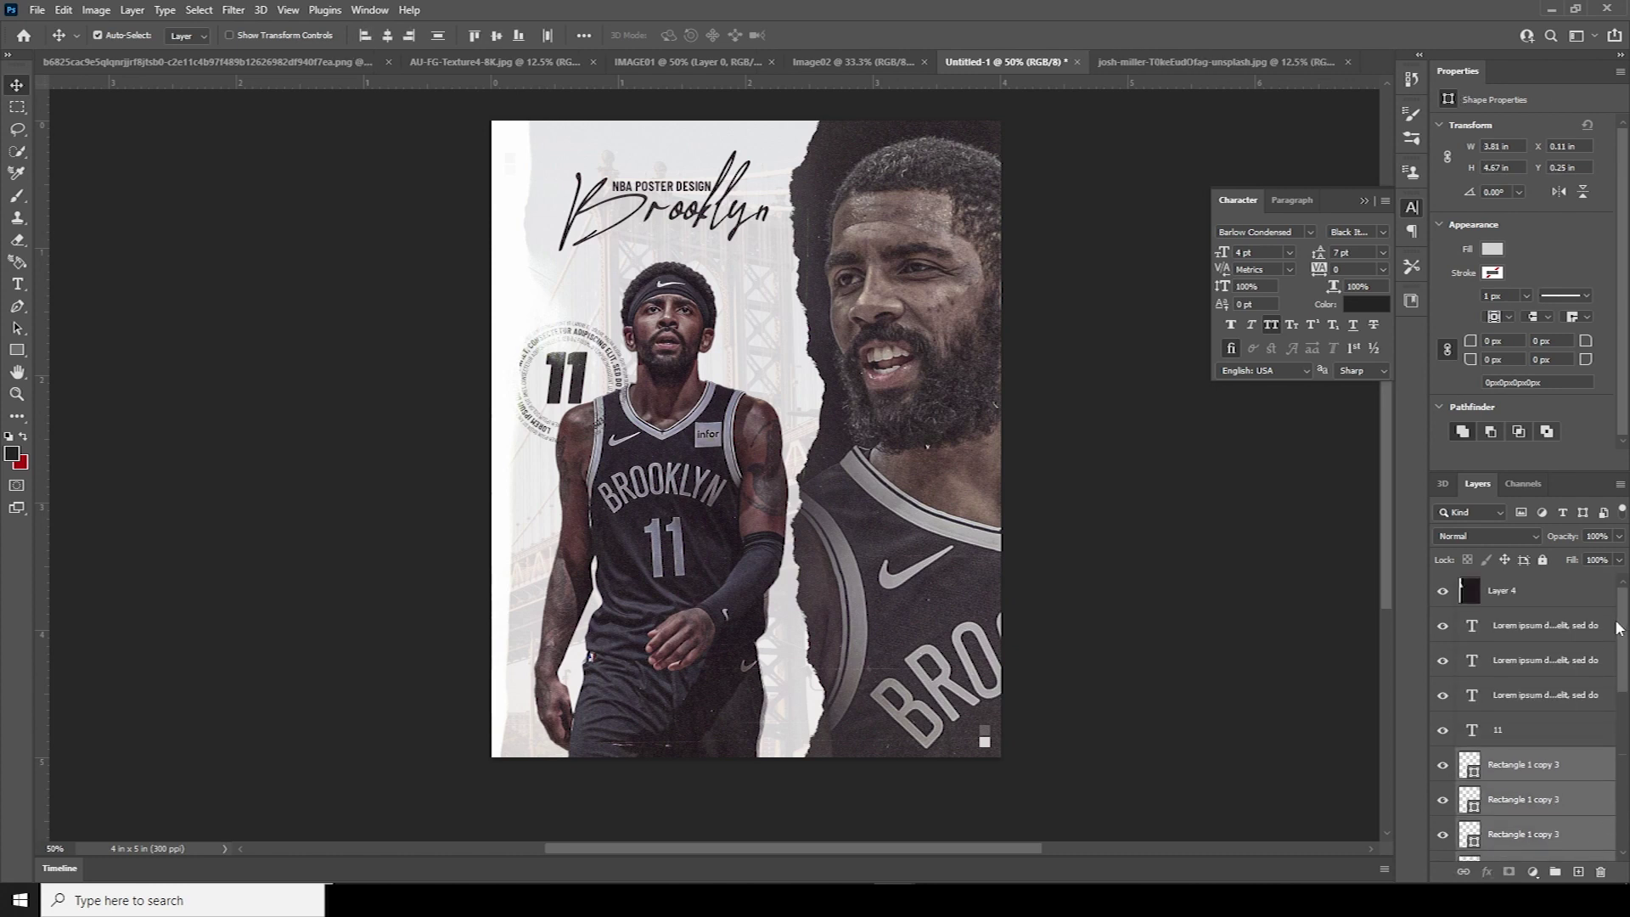
left_click_drag(1471, 768, 1482, 618)
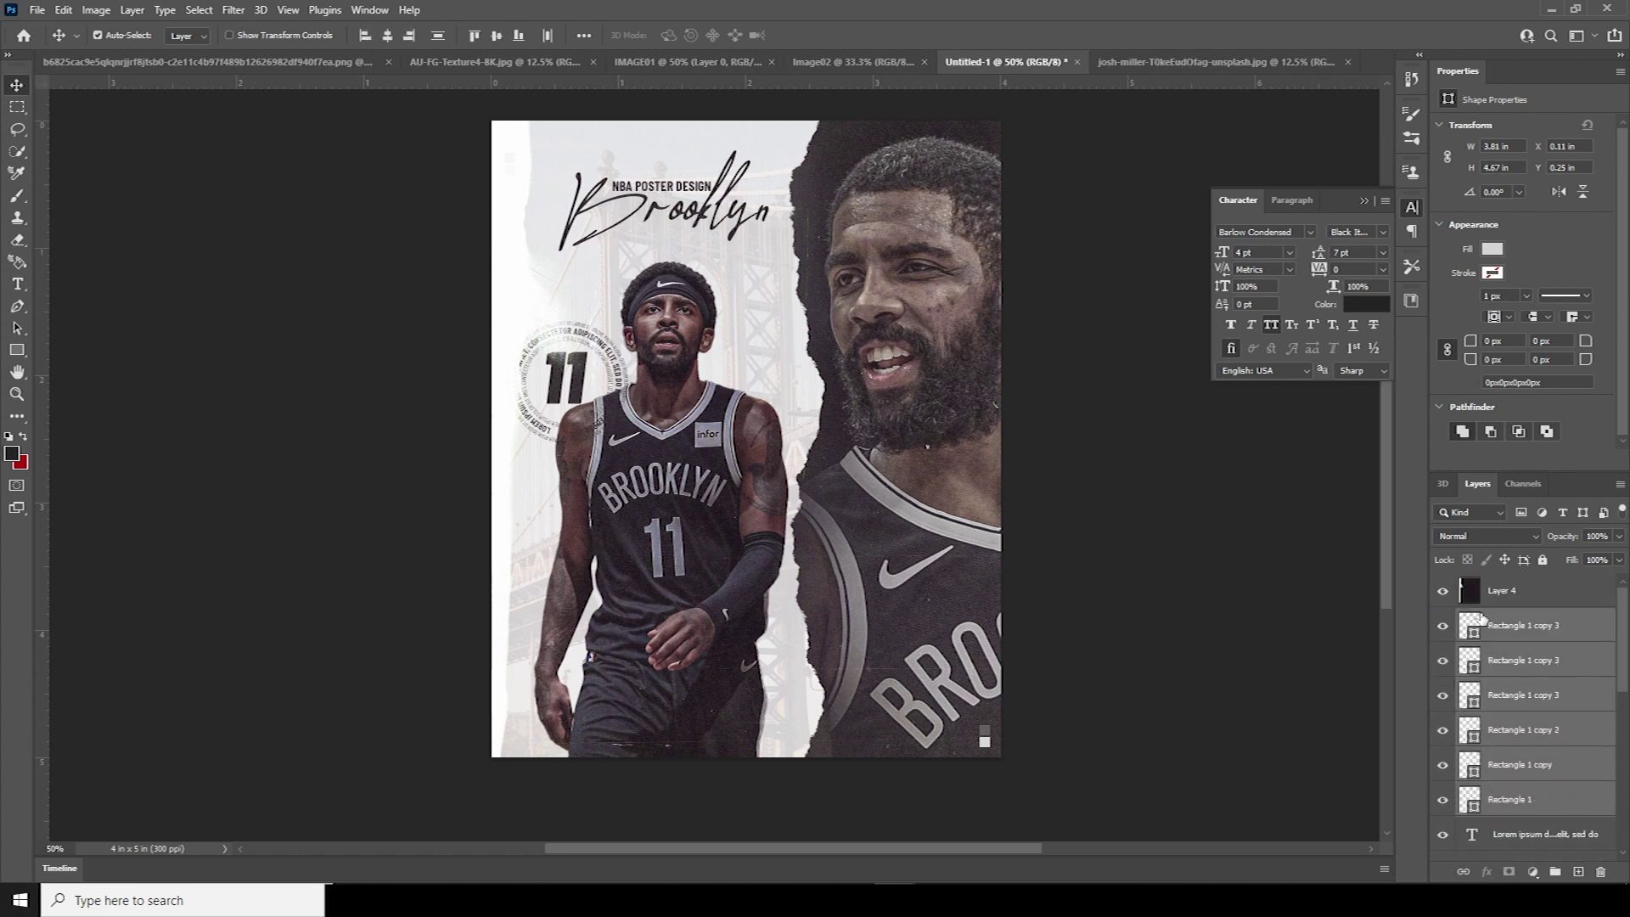
Shift the grain texture on Layer 4 to the left and enlarge it to 4.3 x 5.54 in
key("alt+shift+s")
key("ctrl+t")
left_click_drag(792, 430, 756, 425)
left_click_drag(991, 795, 1012, 808)
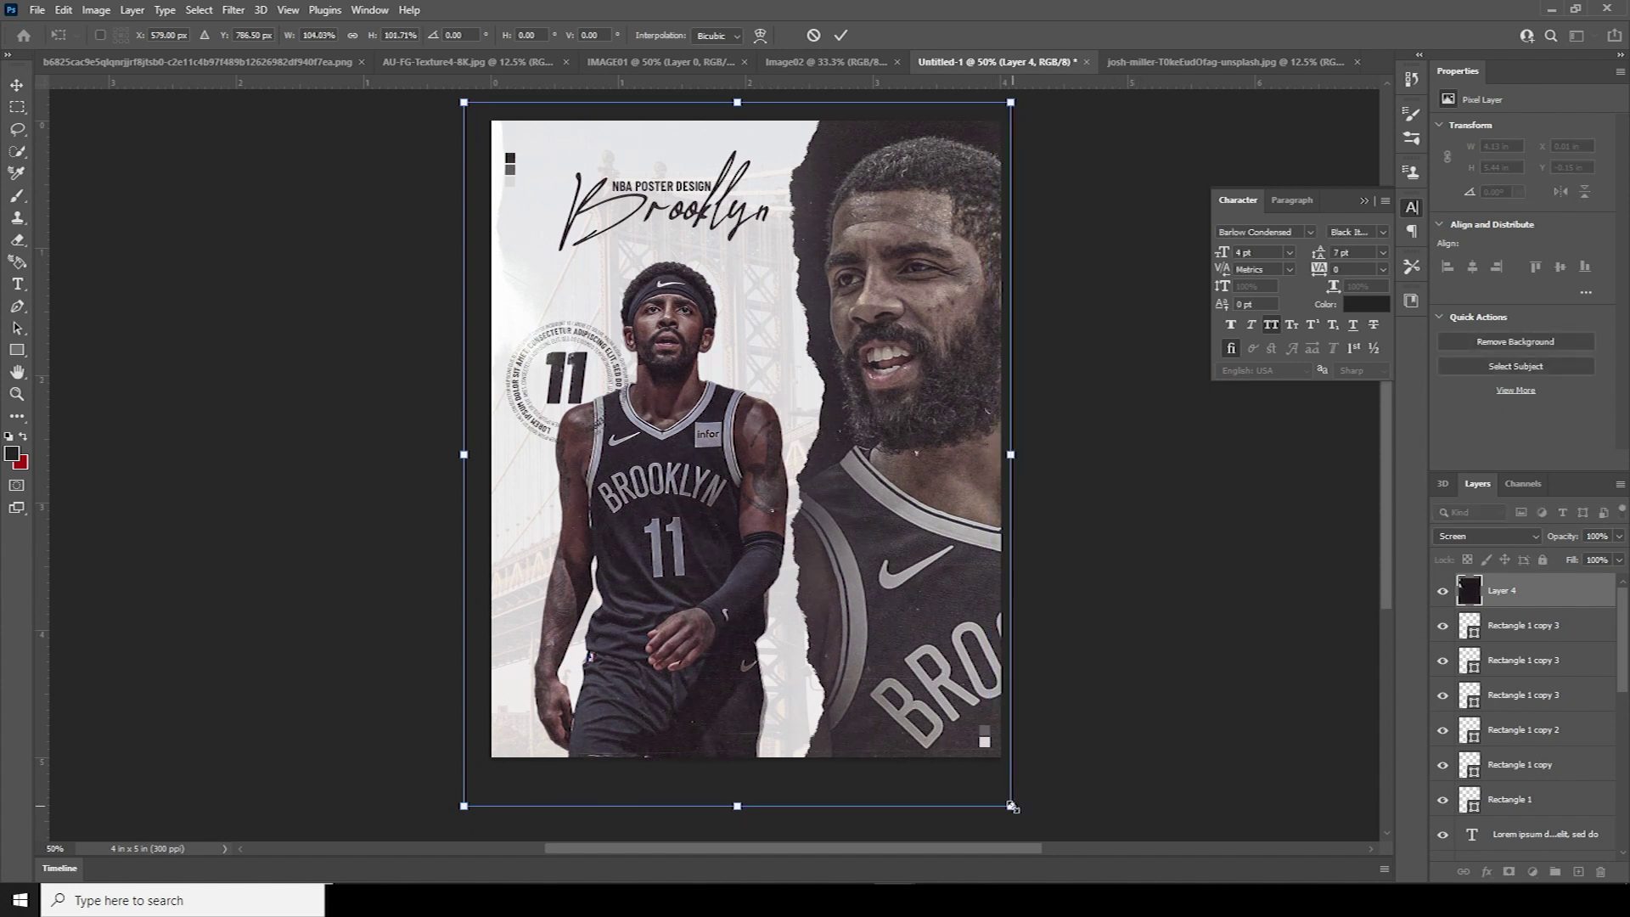
key("Return")
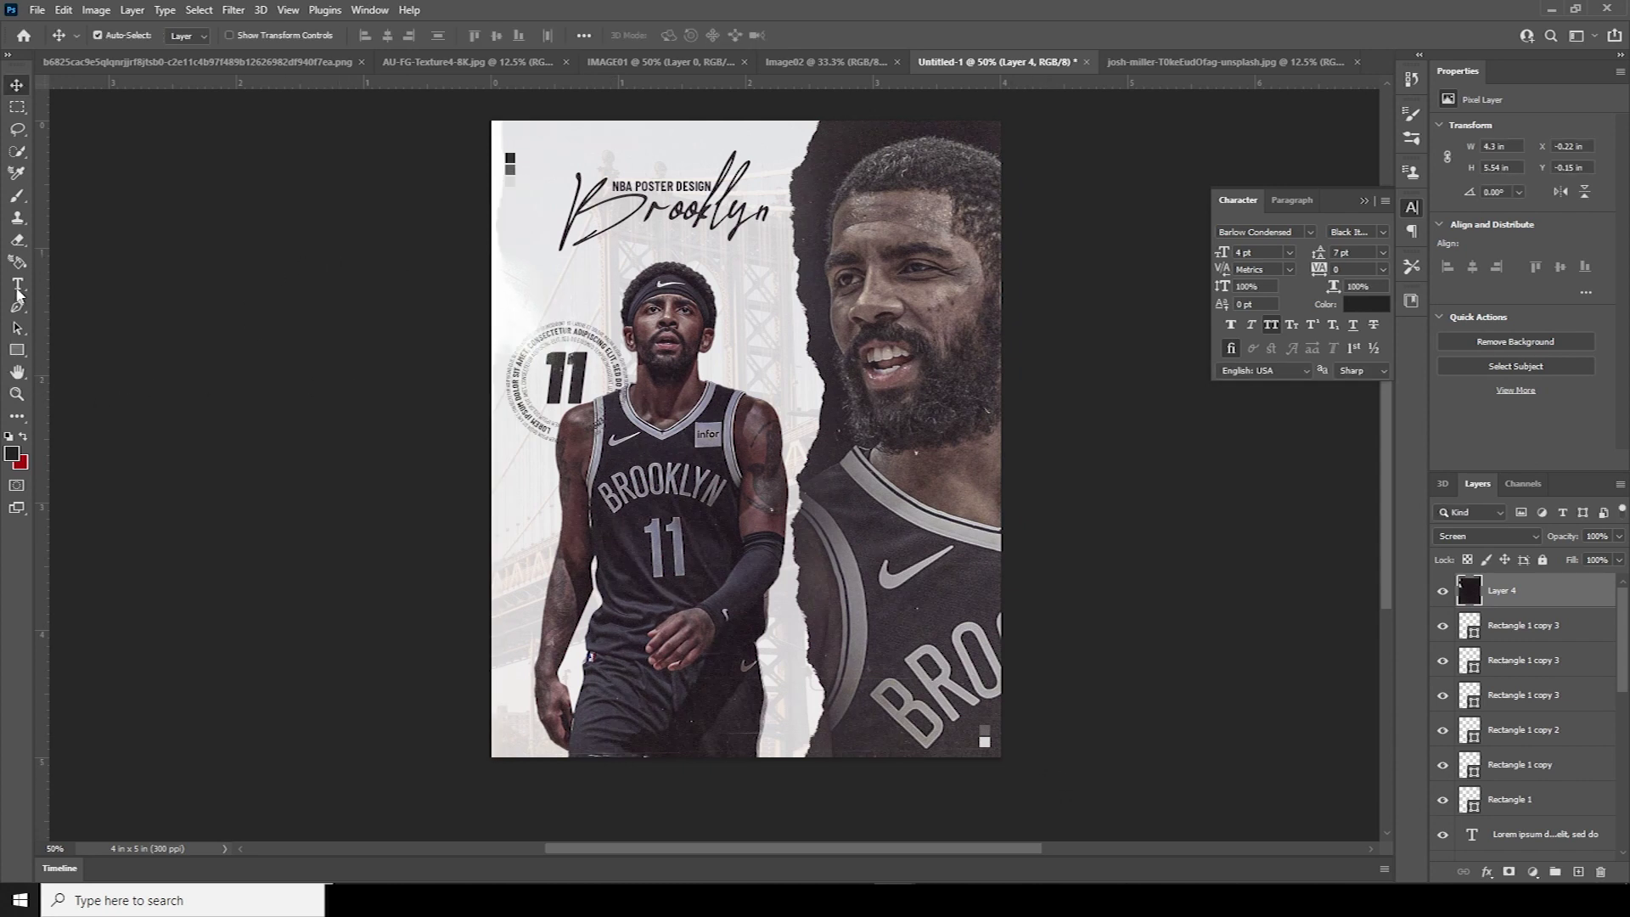
Add a 4 pt Barlow Condensed text line reading "windy studio tutorial" above the poster title
left_click(18, 284)
left_click(644, 143)
type("TEMPLATE")
left_click(796, 185)
Set the "windy studio tutorial" text to the Thin style with a tracking of 480
left_click(1358, 232)
left_click(1350, 240)
left_click(1350, 269)
type("440")
key("Return")
Move the "windy studio tutorial" text to the poster's bottom edge, over the player's shorts
left_click(16, 84)
key("ctrl+t")
left_click_drag(676, 161, 703, 745)
key("Return")
Change the color of the "windy studio tutorial" text to #eeeeee
double_click(1472, 599)
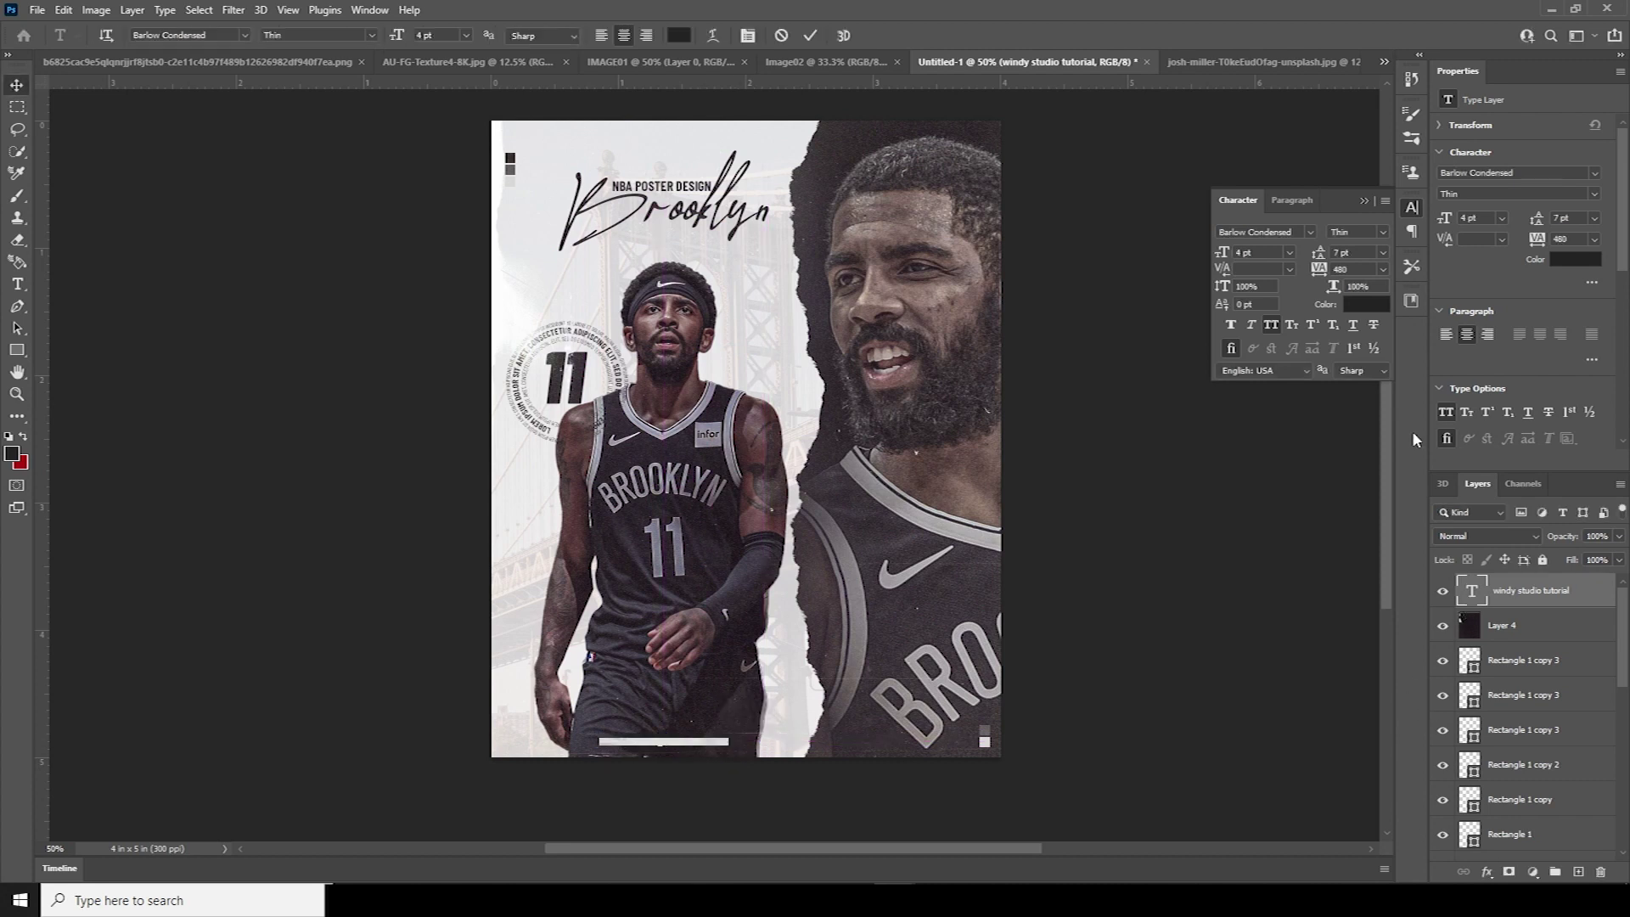
left_click(1365, 304)
type("f7d5d5eeeeee")
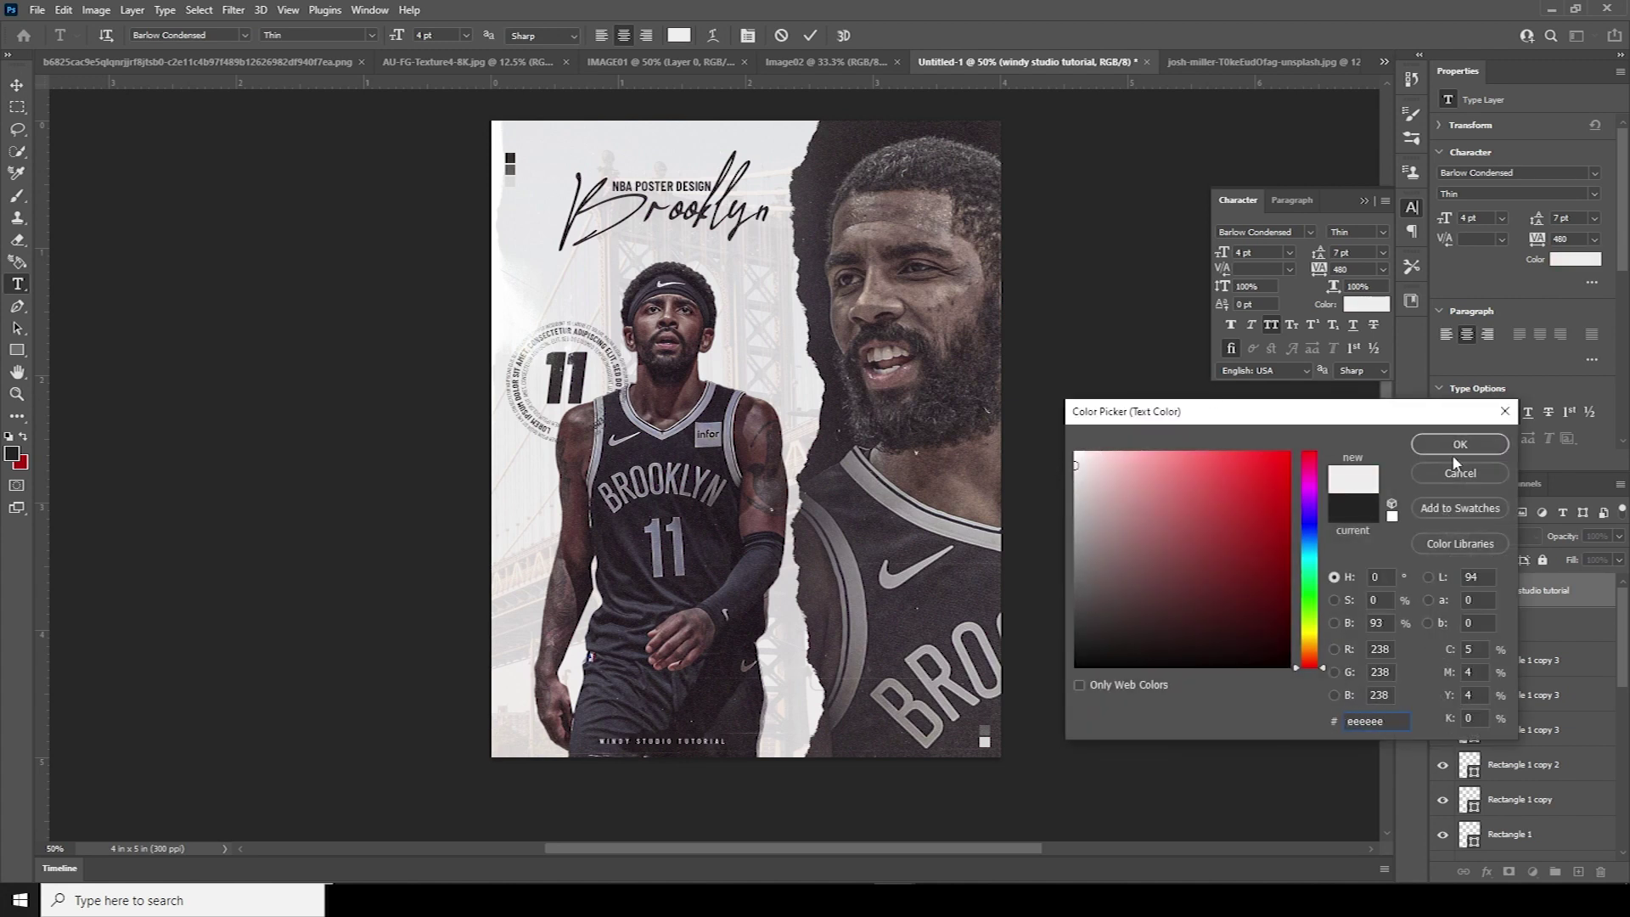
left_click(1460, 444)
left_click(1479, 631)
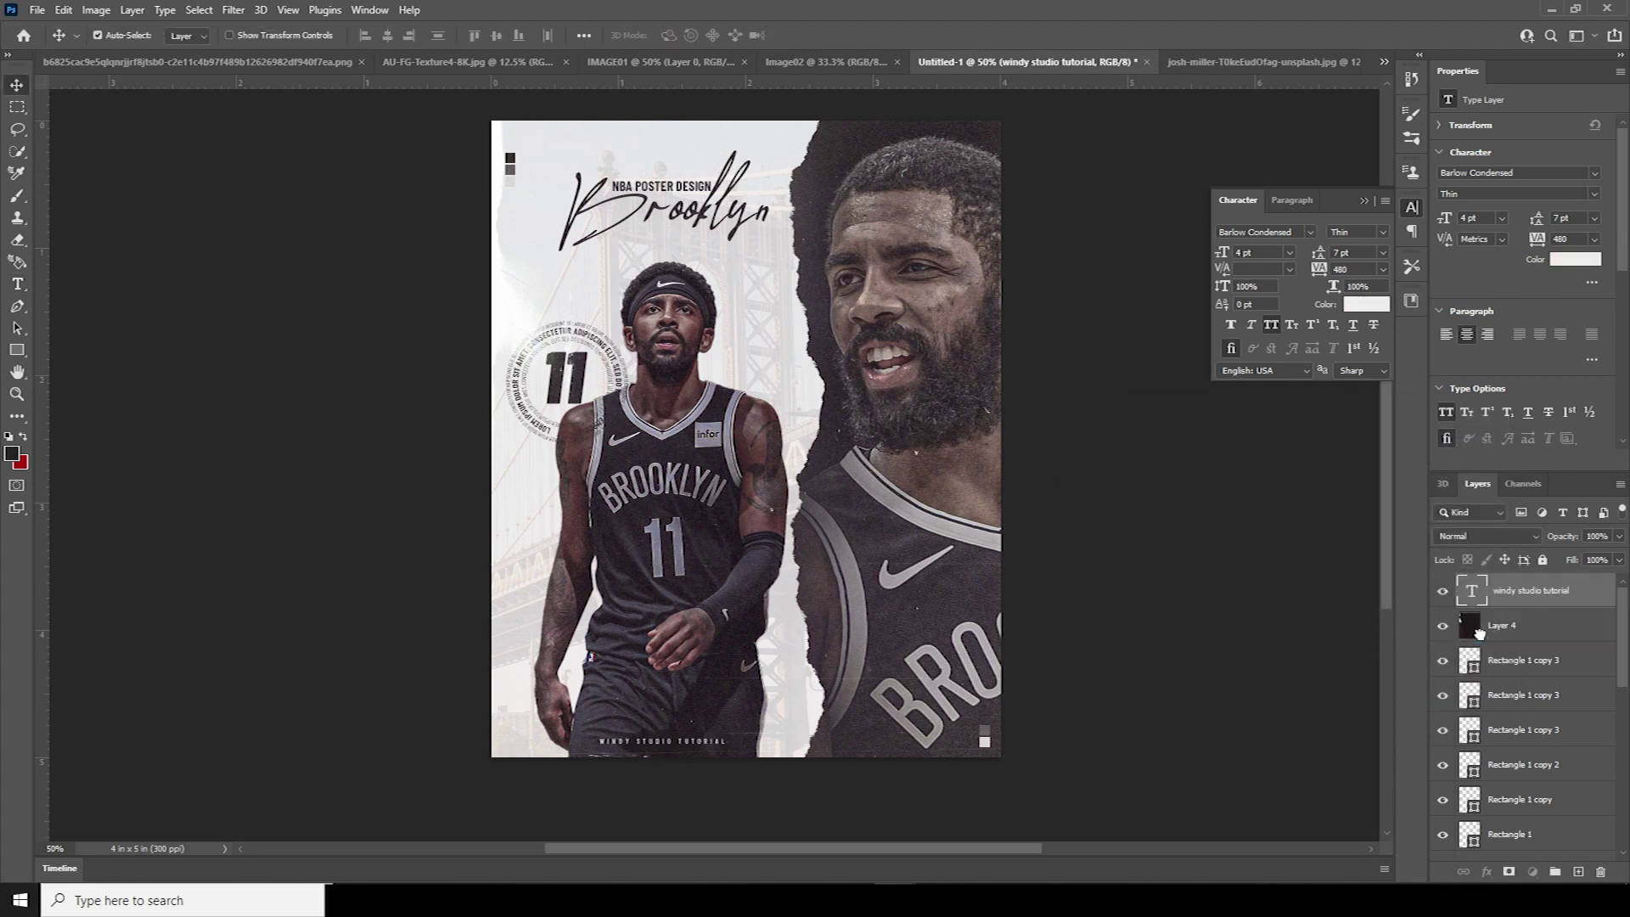